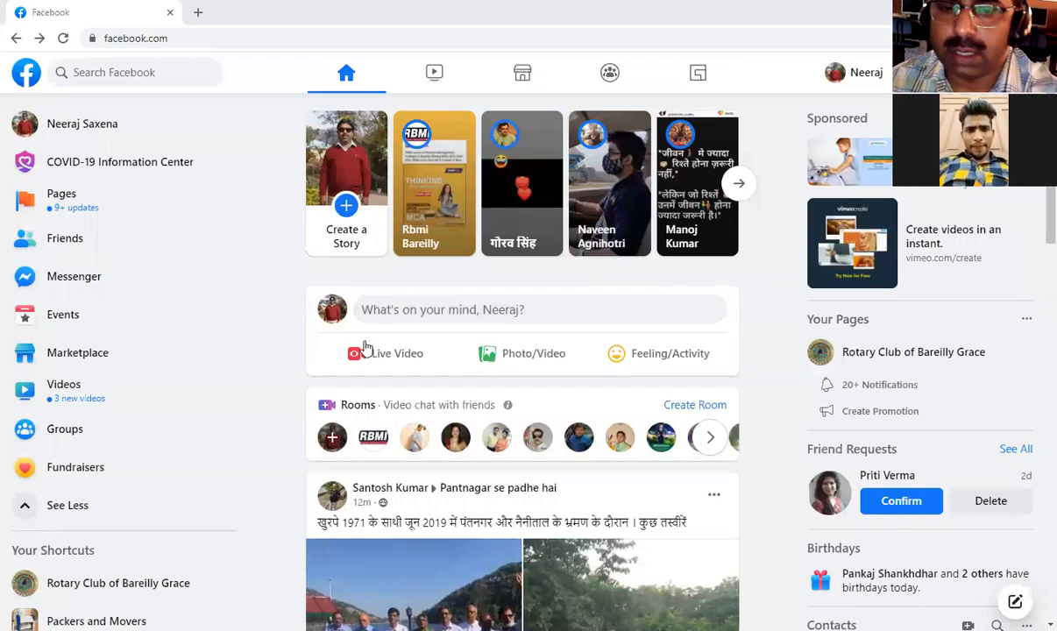
pyautogui.click(102, 202)
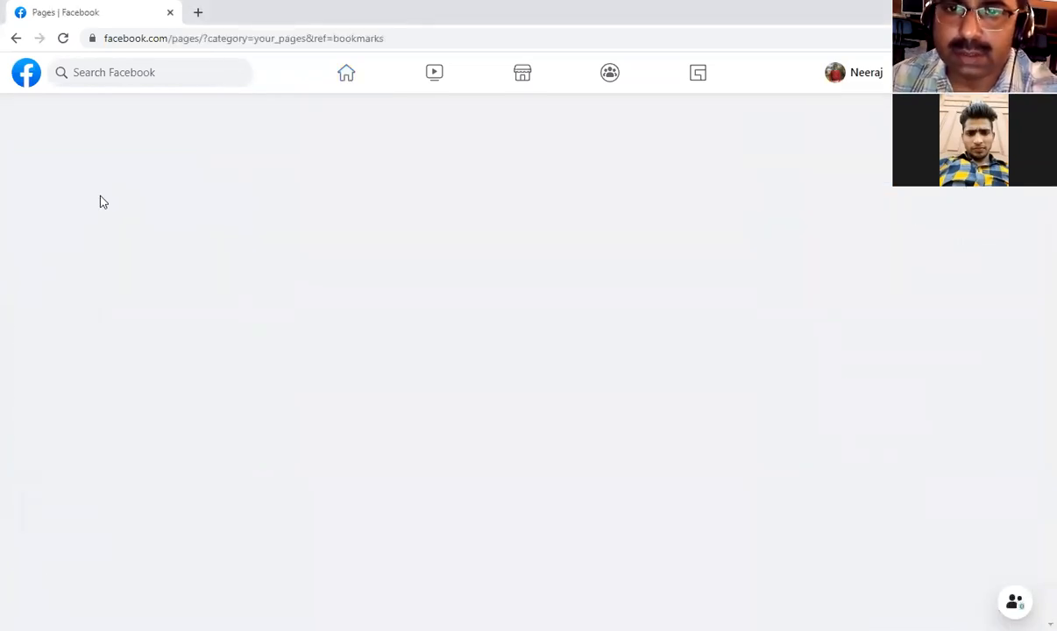
pyautogui.click(15, 38)
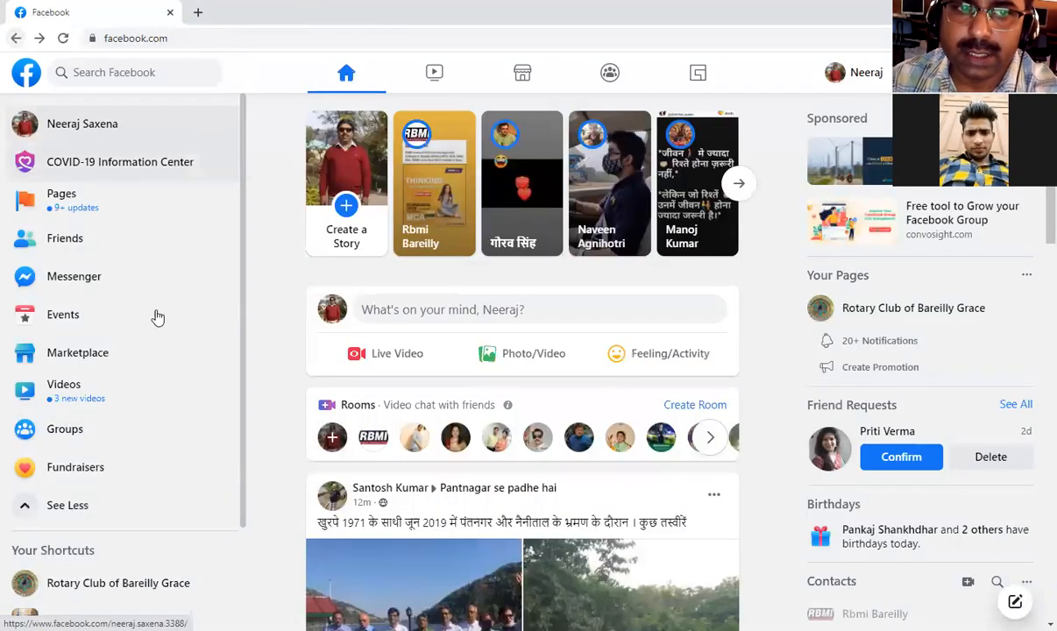
pyautogui.scroll(-2, 140, 403)
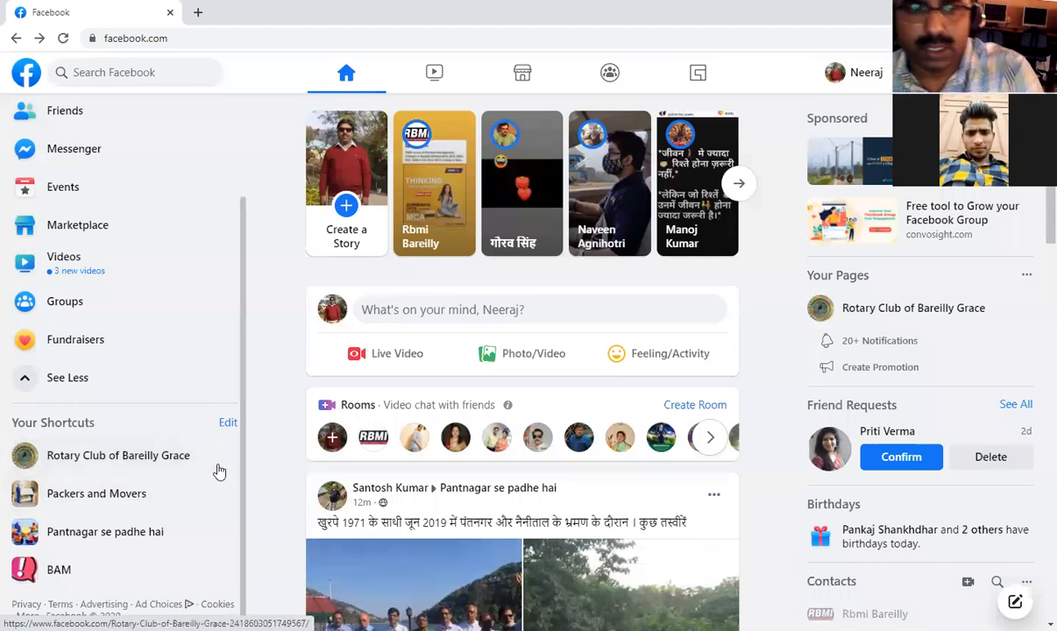
pyautogui.scroll(3, 199, 379)
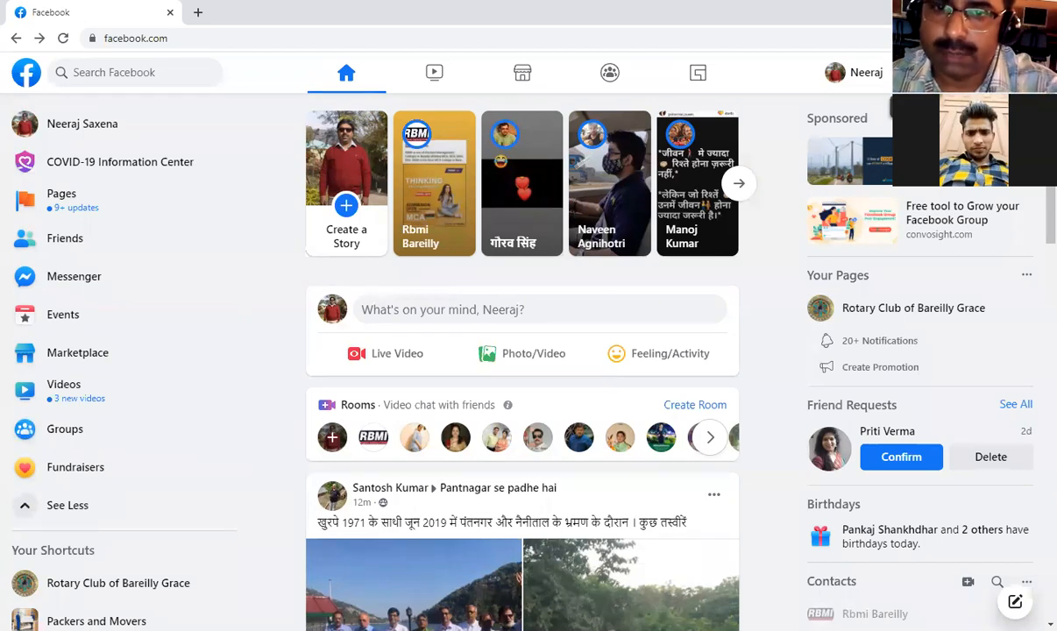
pyautogui.click(908, 73)
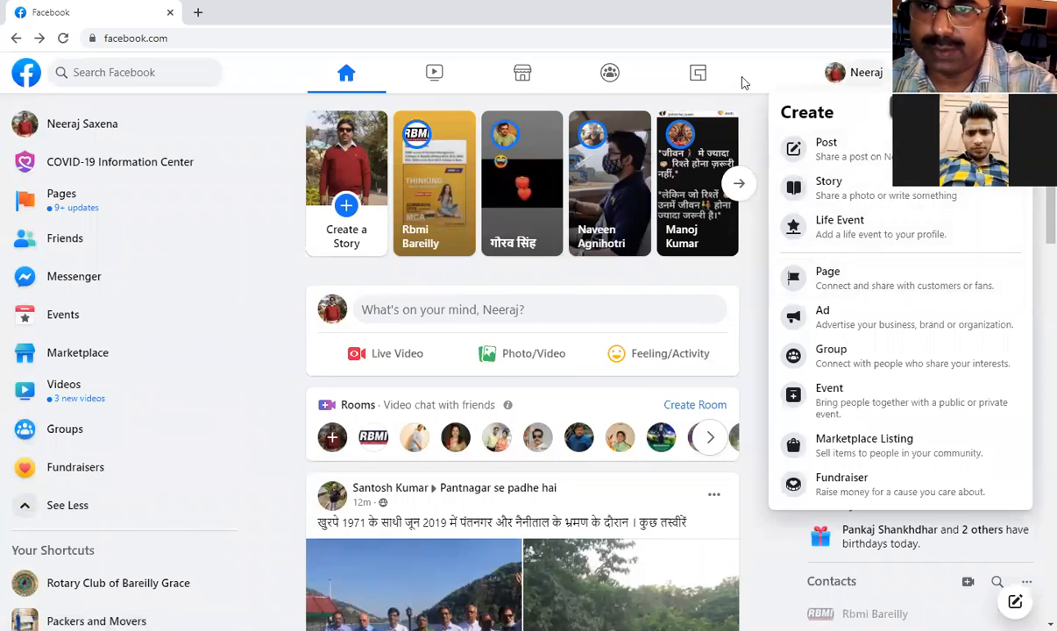
pyautogui.click(909, 72)
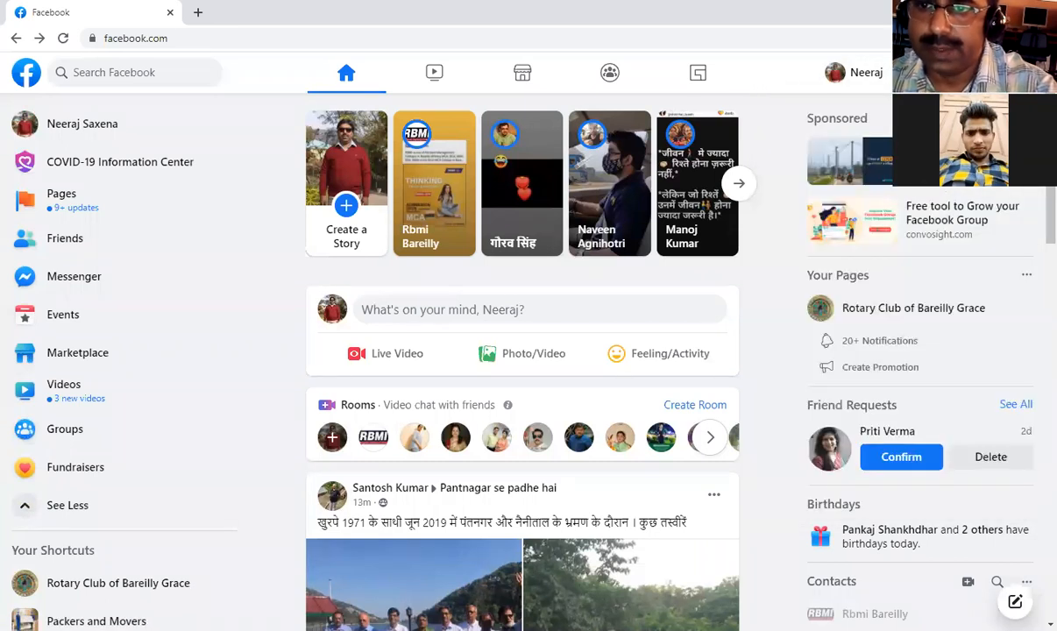
# Start creating a new Page and make its page name ready for entry.
pyautogui.click(908, 73)
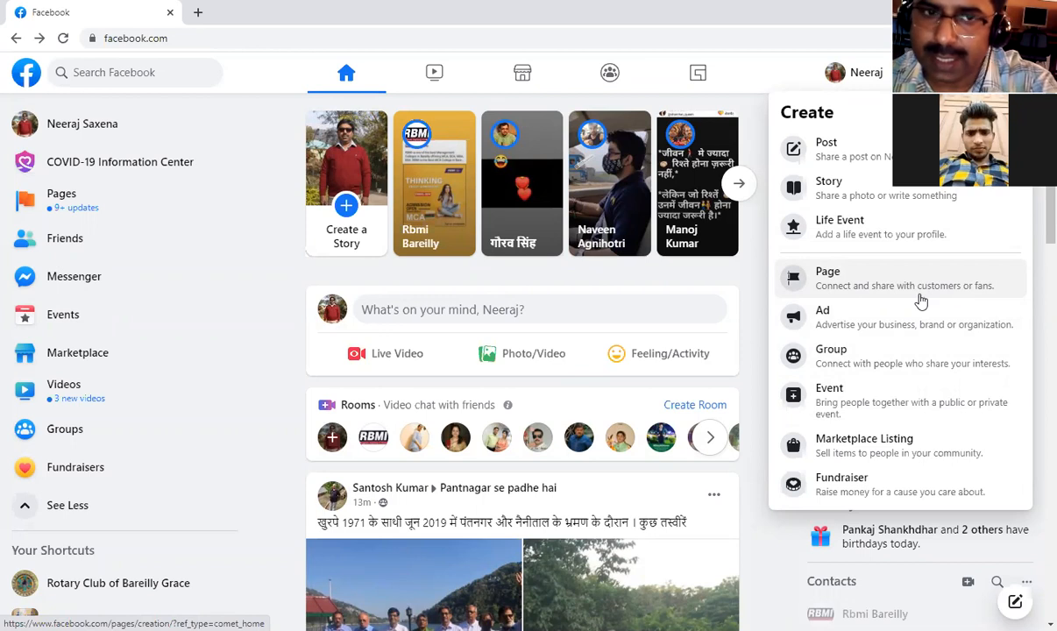
pyautogui.click(887, 287)
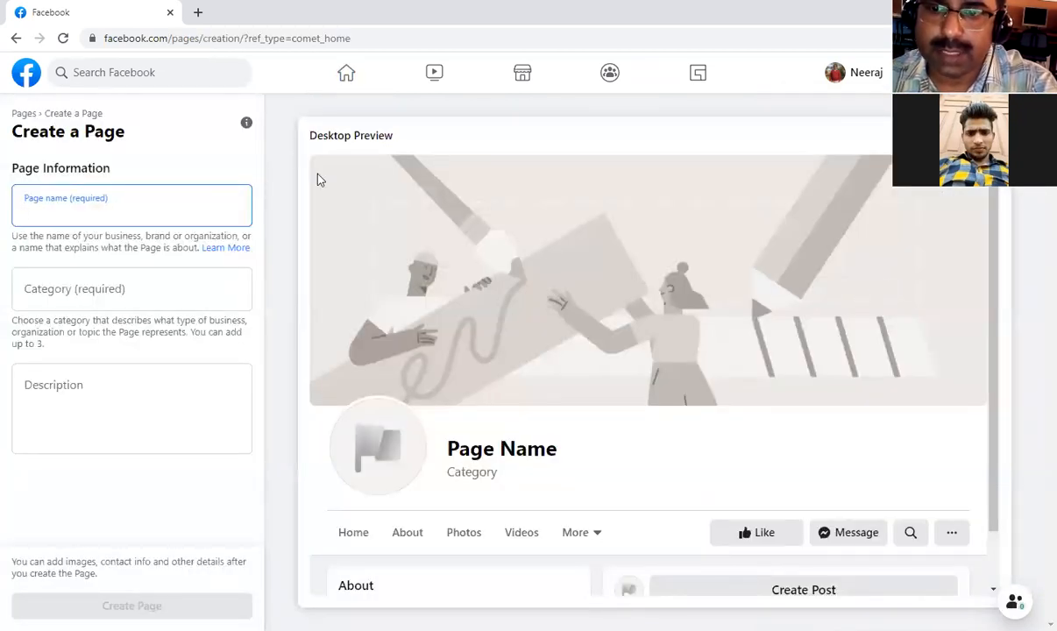
pyautogui.click(617, 103)
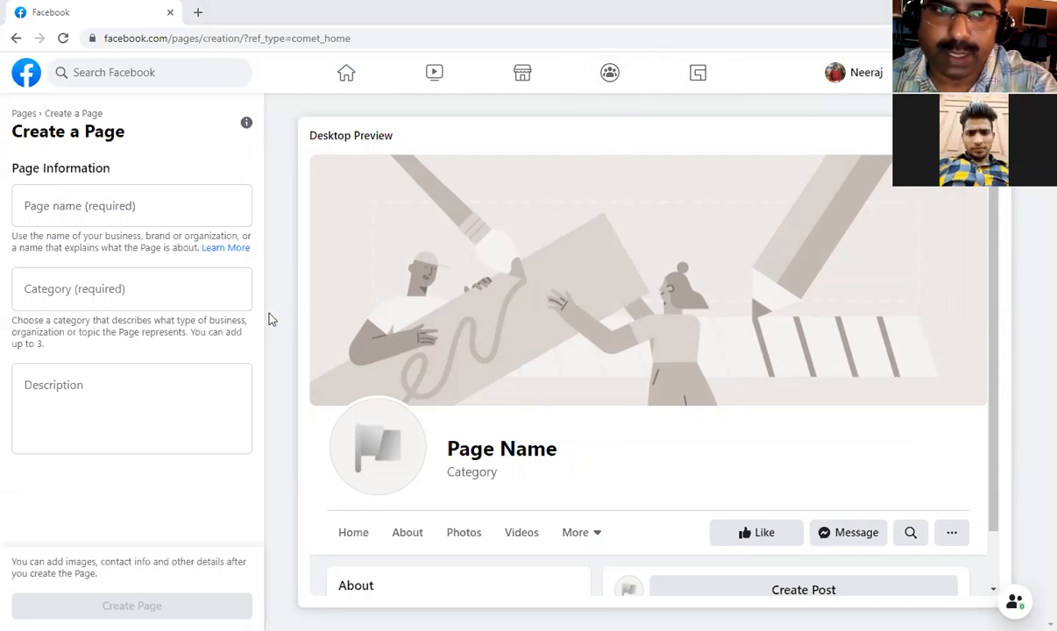
pyautogui.click(88, 200)
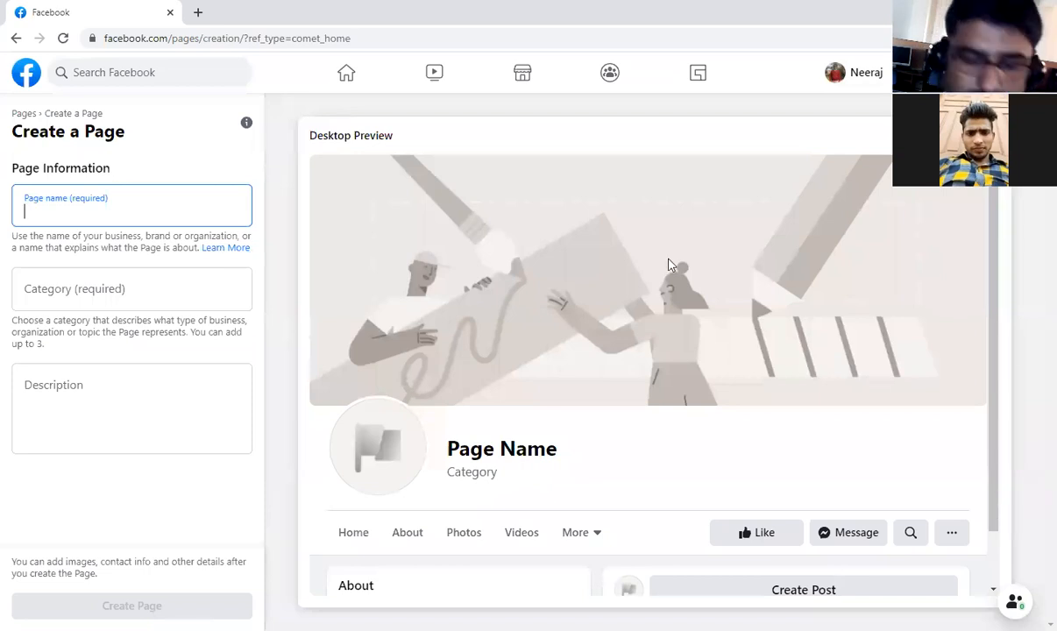
pyautogui.write('DR')
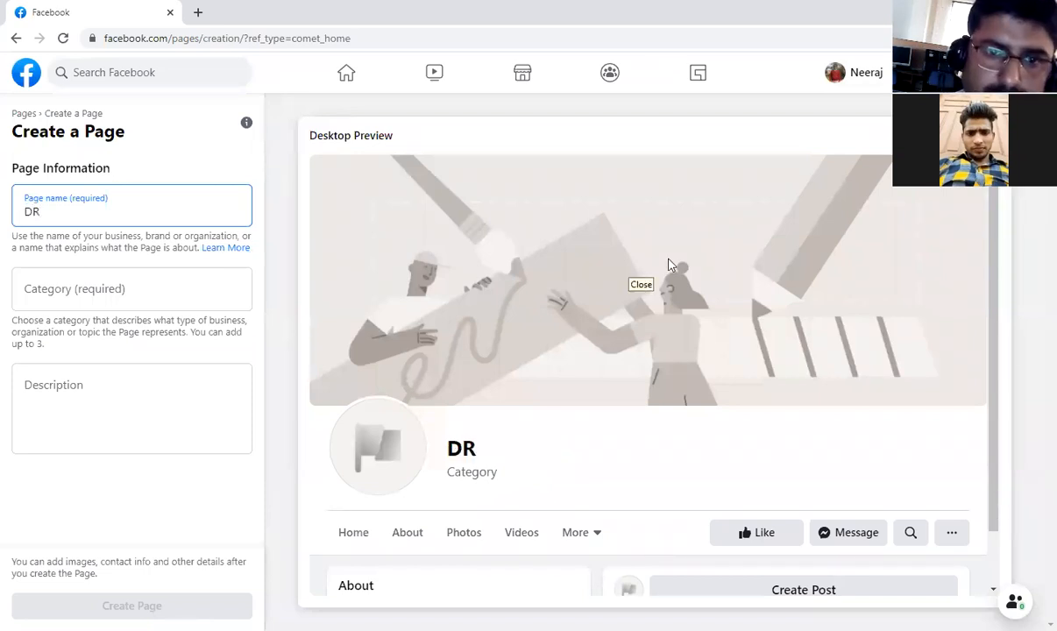
pyautogui.press('BackSpace')
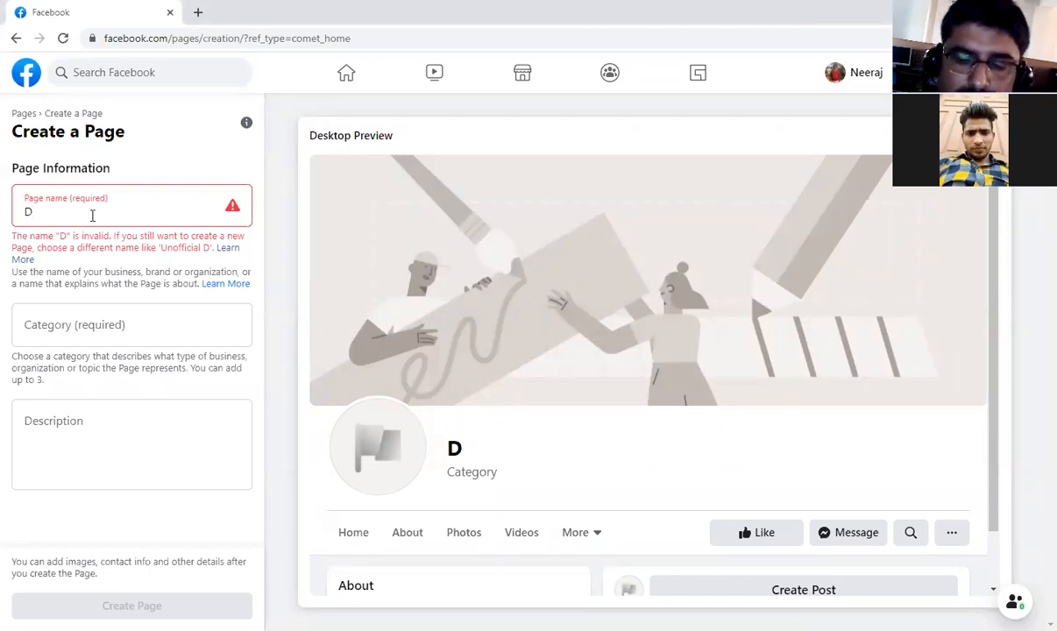
pyautogui.press('BackSpace')
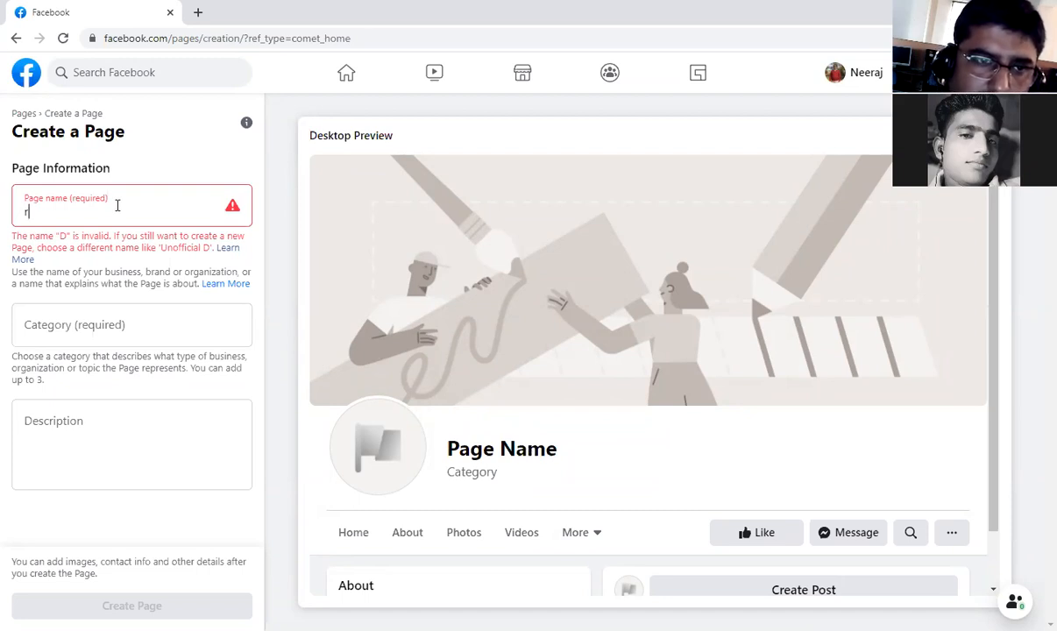
pyautogui.press('BackSpace')
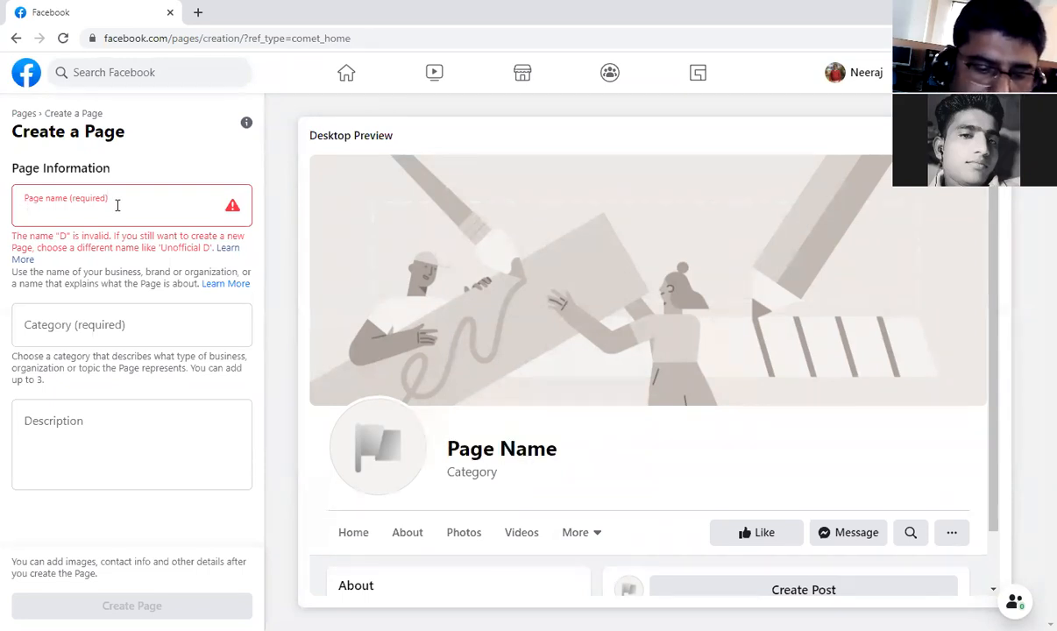
pyautogui.write('r')
pyautogui.press('BackSpace')
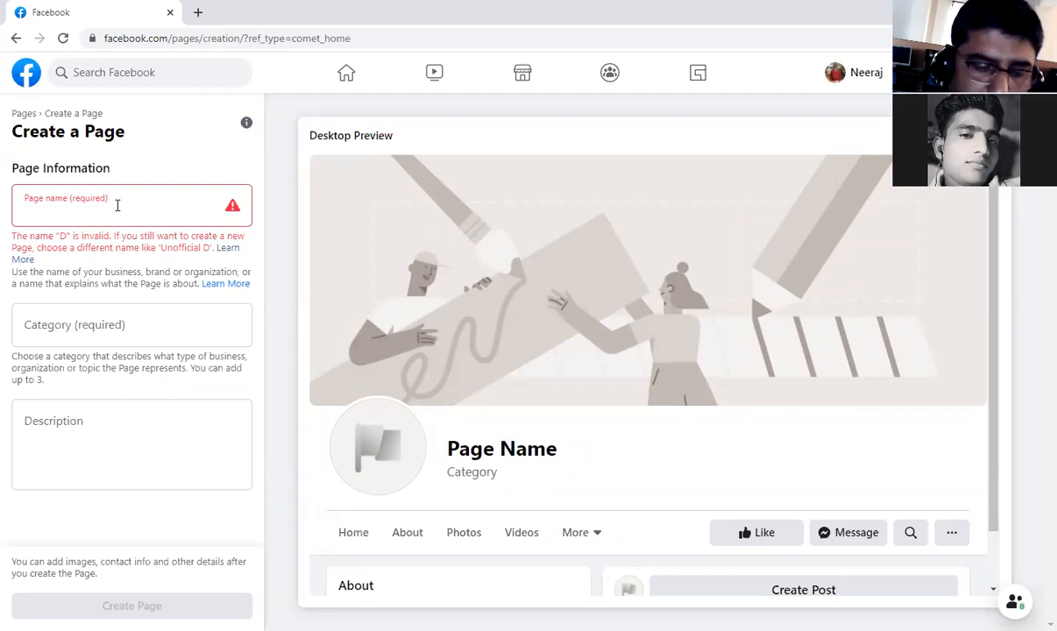
# Name the new page RBMI FAN PAGE.
pyautogui.write('RBMI')
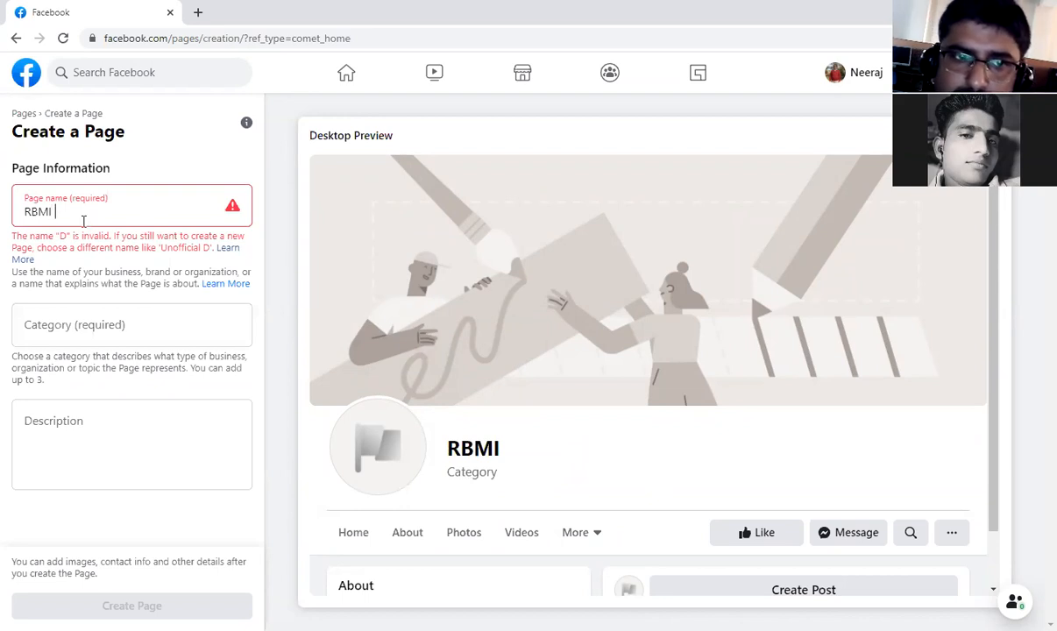
pyautogui.write(' FAN')
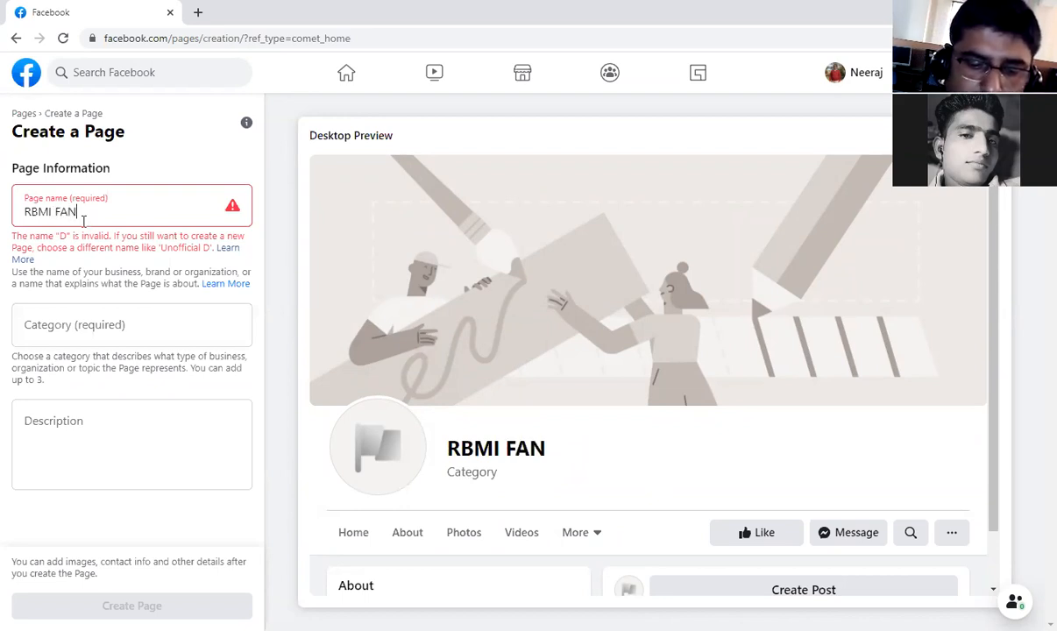
pyautogui.write(' PAGE')
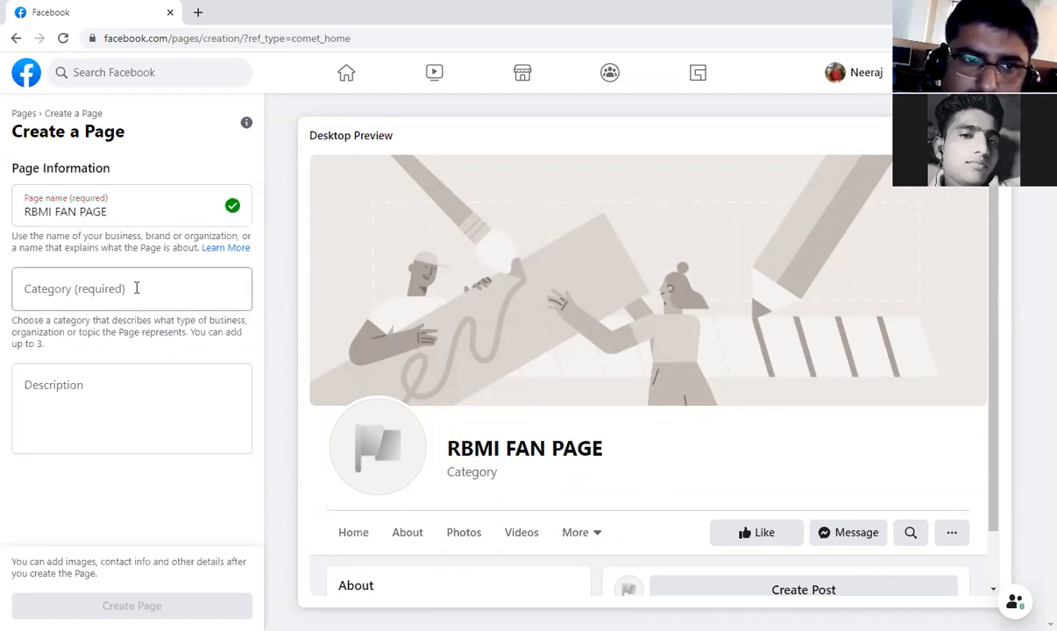
# Search the page categories for HIGHER EDUCATION.
pyautogui.click(136, 287)
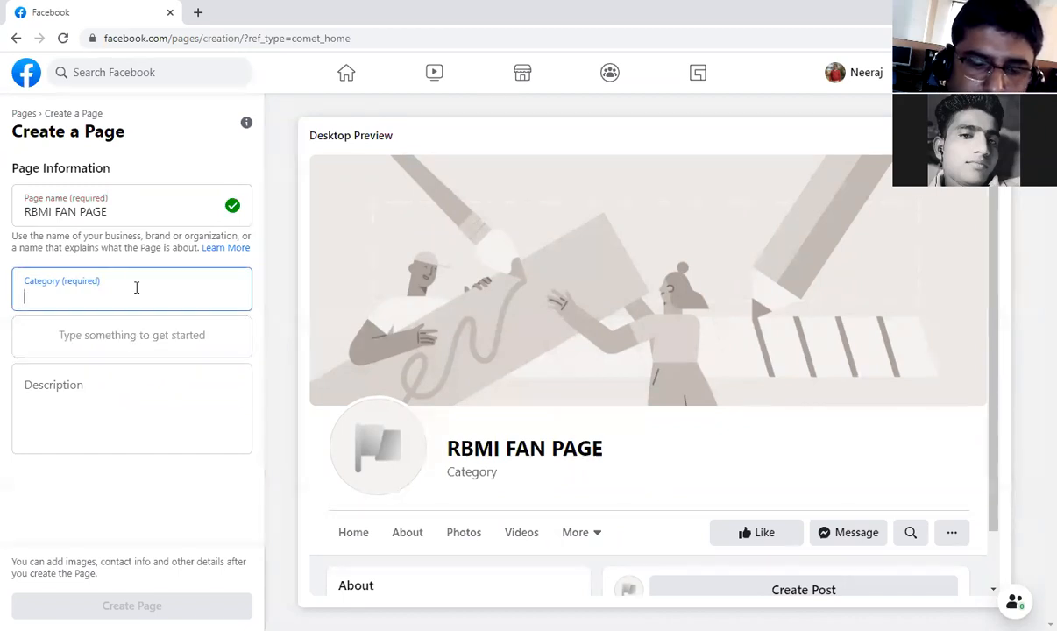
pyautogui.write('HIGHER')
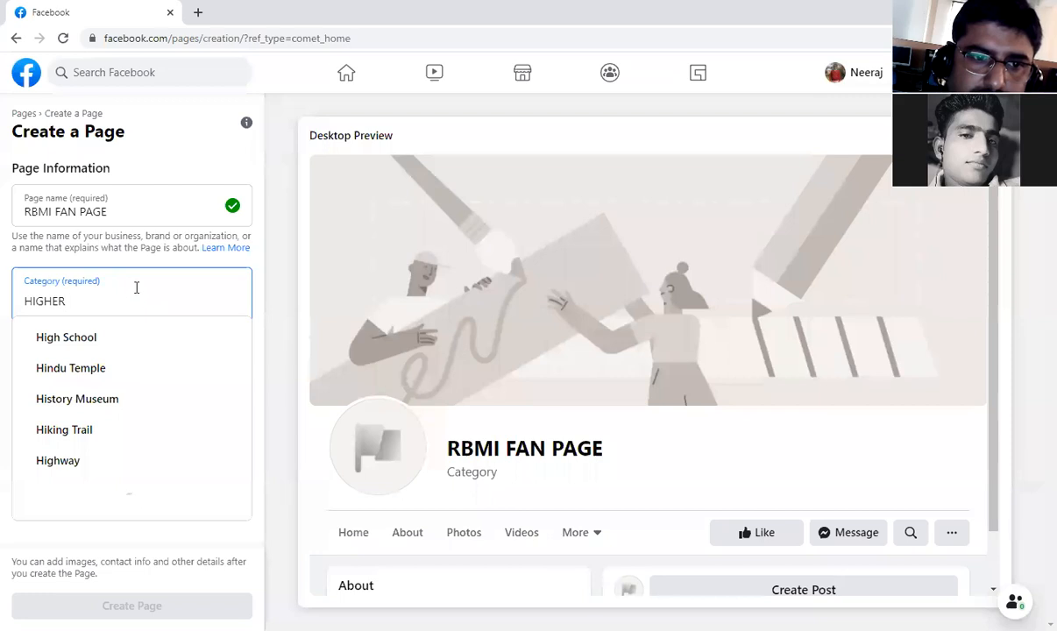
pyautogui.write(' EDUC')
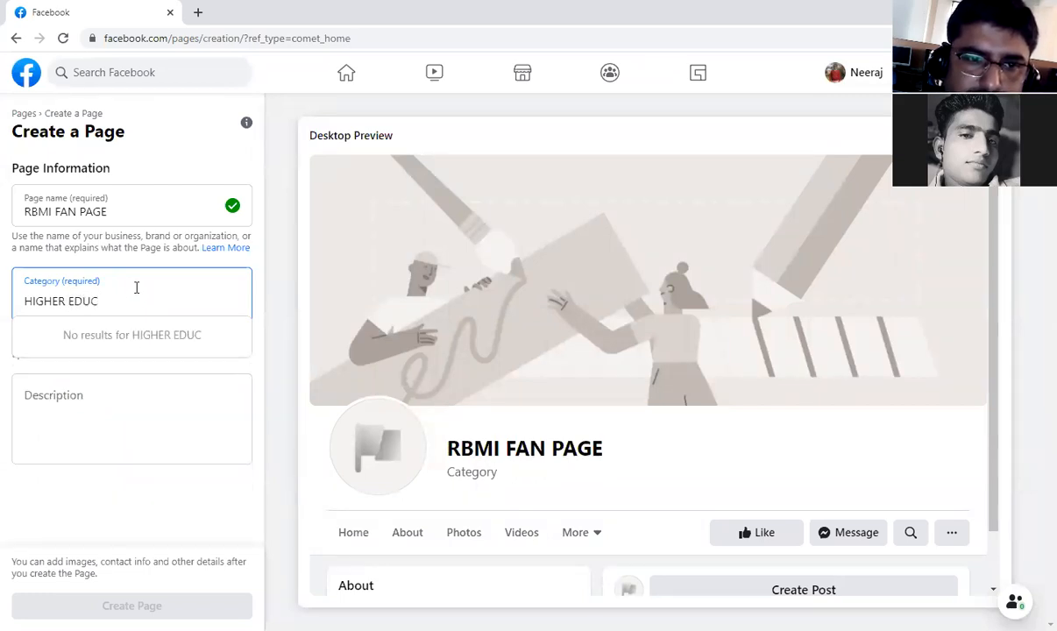
pyautogui.write('A')
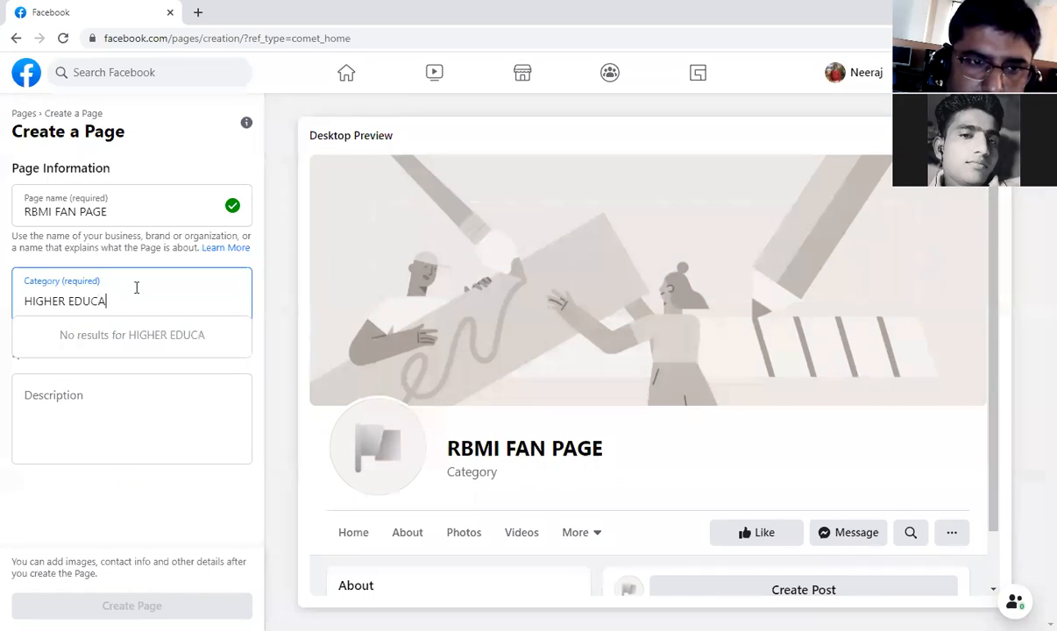
pyautogui.write('TION')
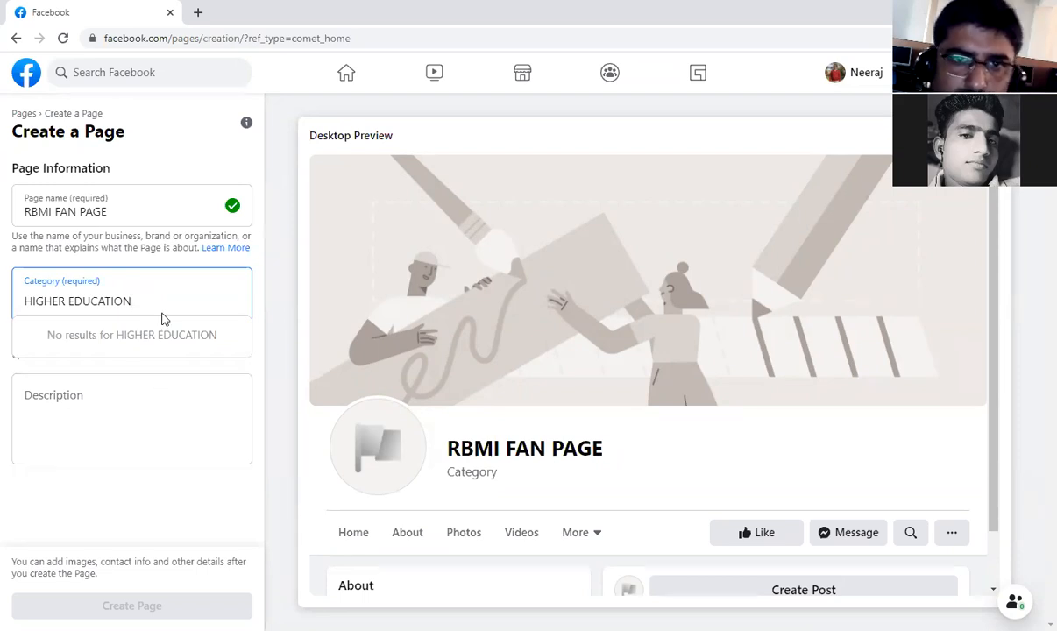
pyautogui.click(574, 111)
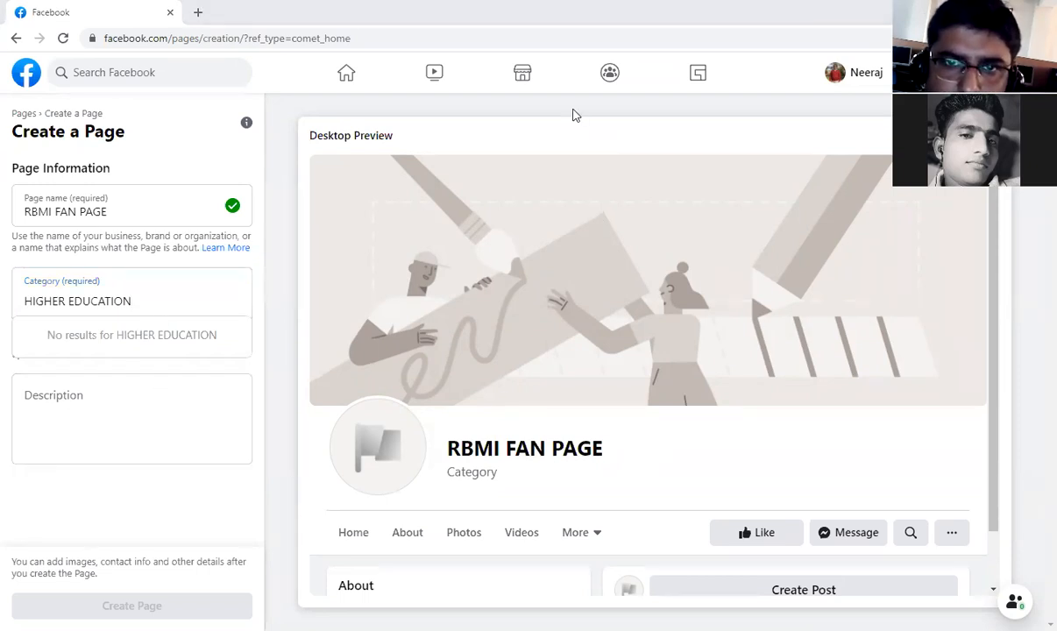
# Shorten the category search to EDUCATION and choose Educational Research Center as the page category.
pyautogui.click(106, 285)
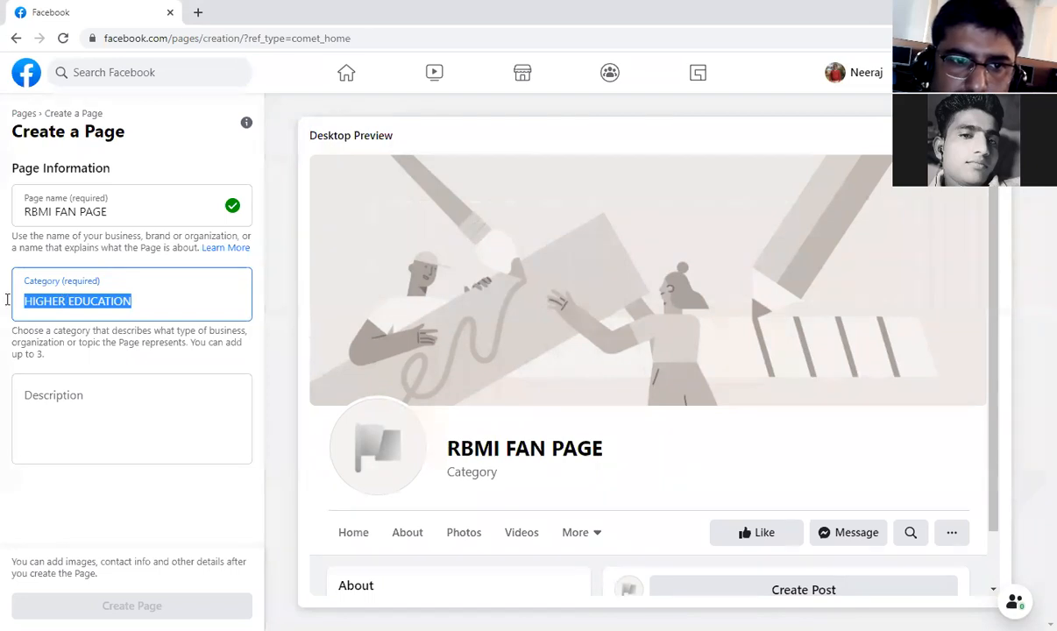
pyautogui.click(99, 301)
pyautogui.click(65, 300)
pyautogui.press('BackSpace')
pyautogui.press('BackSpace')
pyautogui.press('BackSpace')
pyautogui.press('BackSpace')
pyautogui.press('BackSpace')
pyautogui.press('BackSpace')
pyautogui.press('BackSpace')
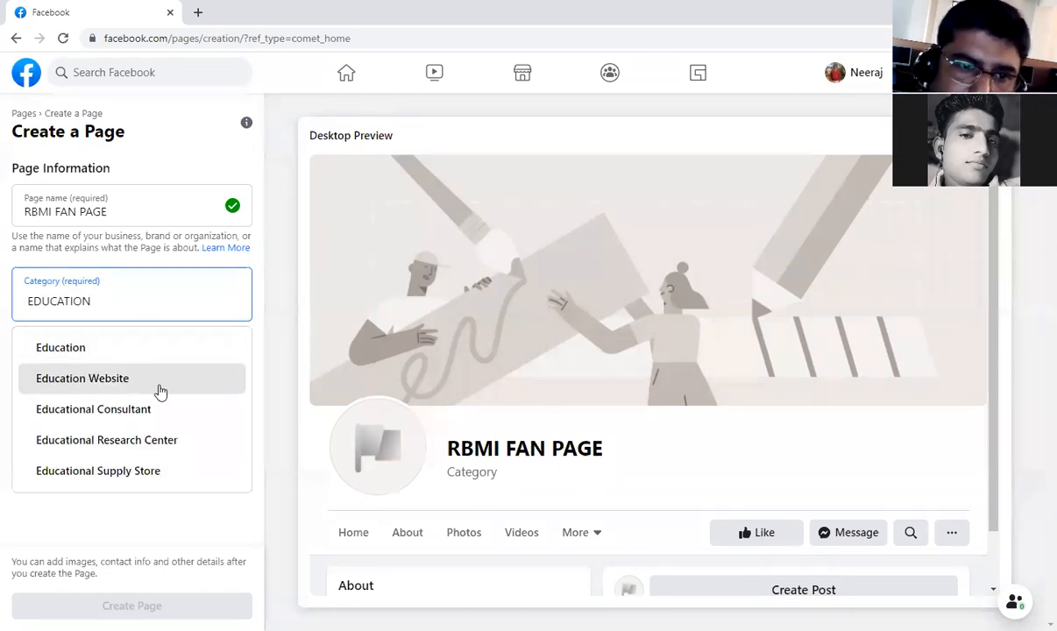
pyautogui.click(178, 444)
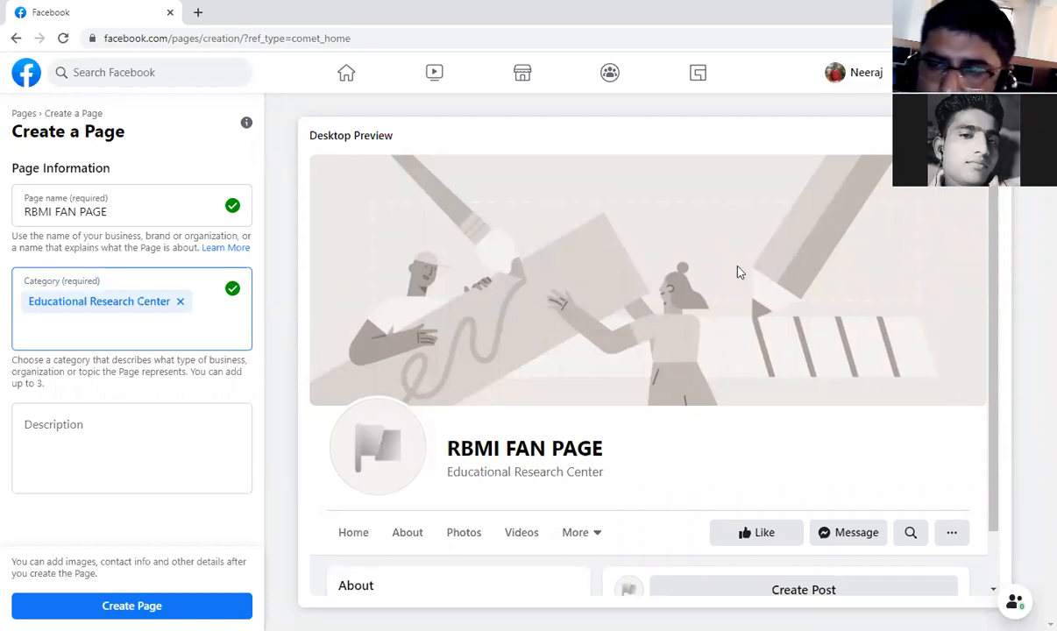
# Enter DJSAKFKF hvnxcvn ksndv\,mznxvjkasmcn as the page description.
pyautogui.click(100, 440)
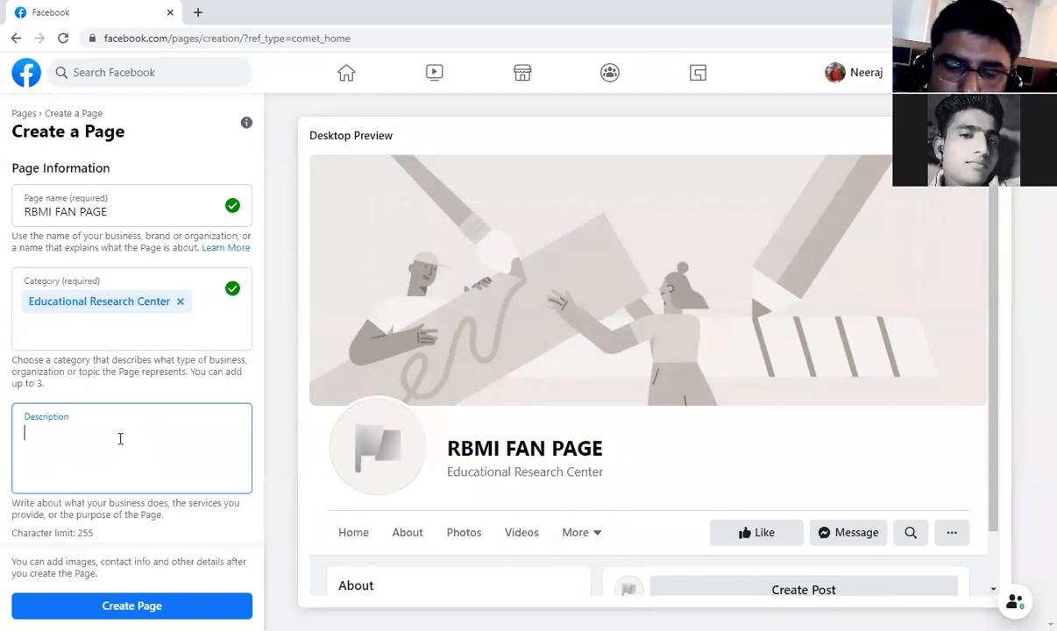
pyautogui.write('DJSAKF')
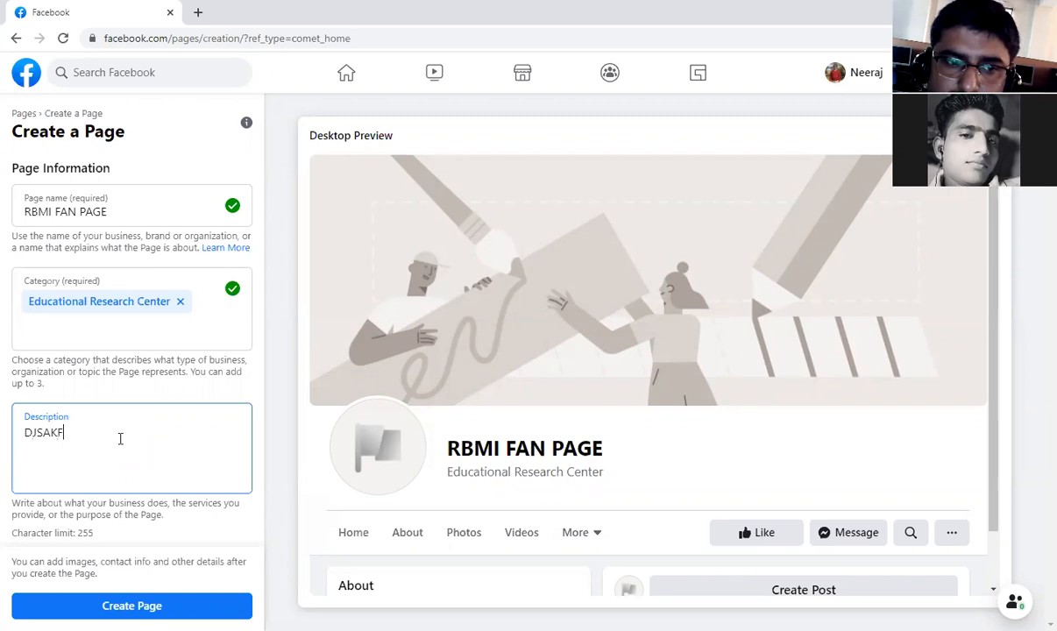
pyautogui.write('KF h')
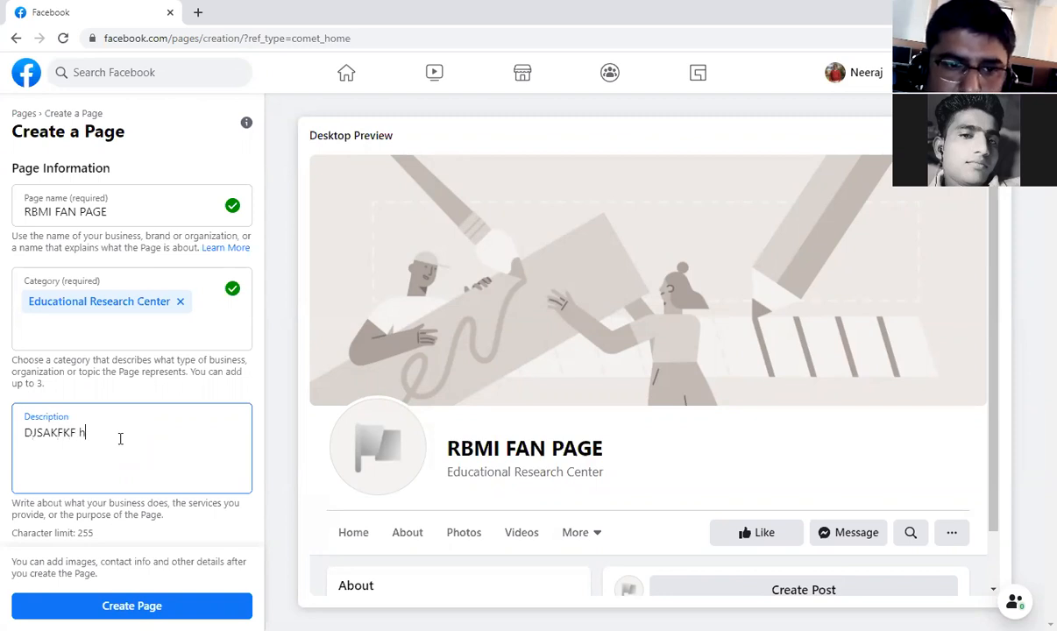
pyautogui.write('vnxcvn ksndv\\,mznxvjkasmcn')
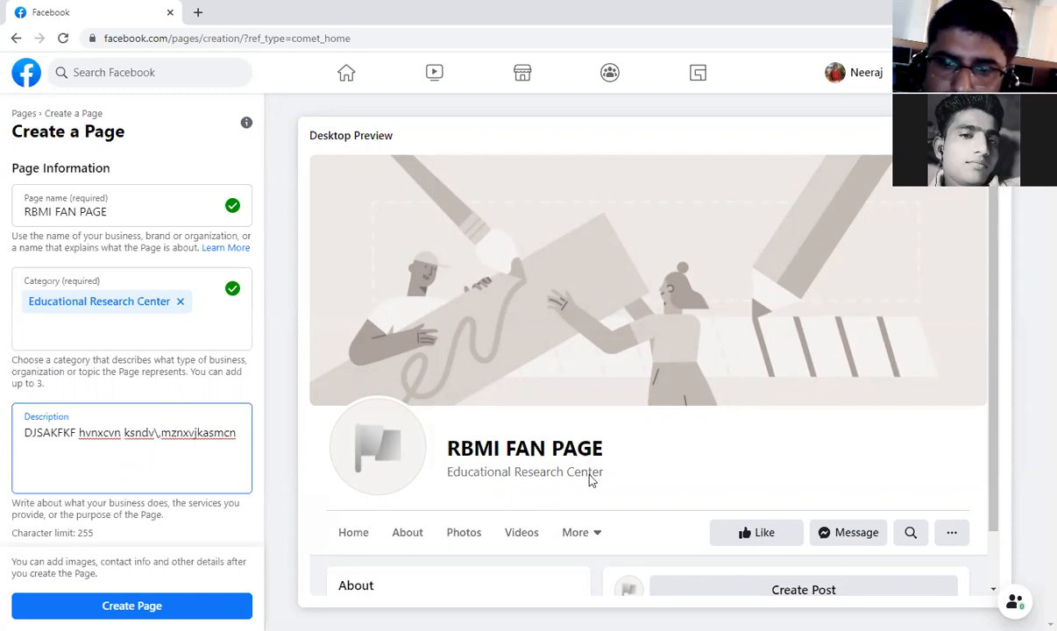
# Check the new page's About section in the desktop preview, and switch to the mobile preview.
pyautogui.scroll(-2, 555, 447)
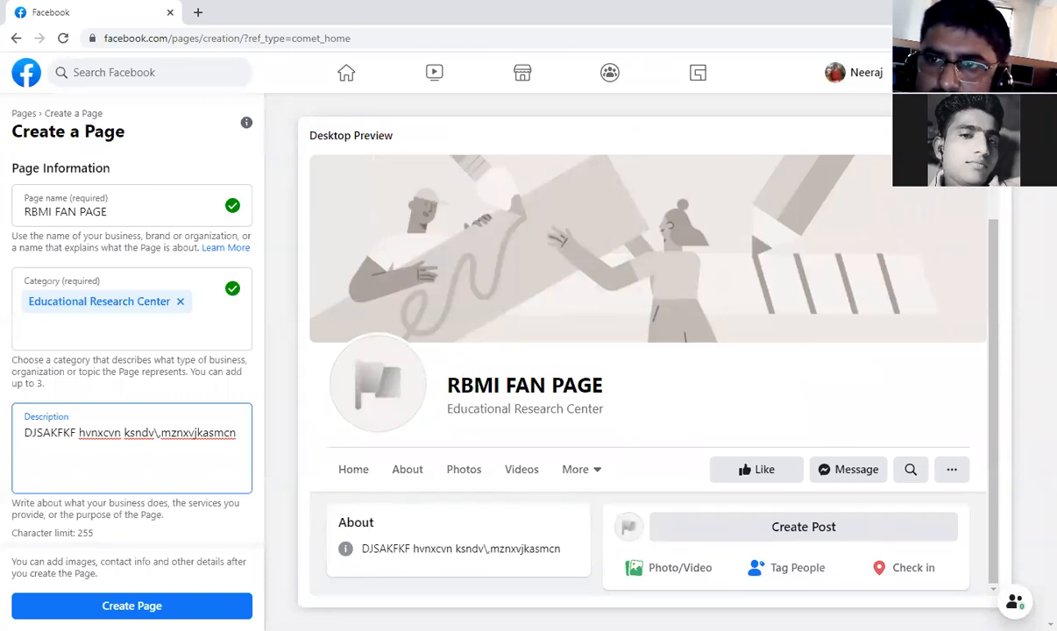
pyautogui.click(992, 136)
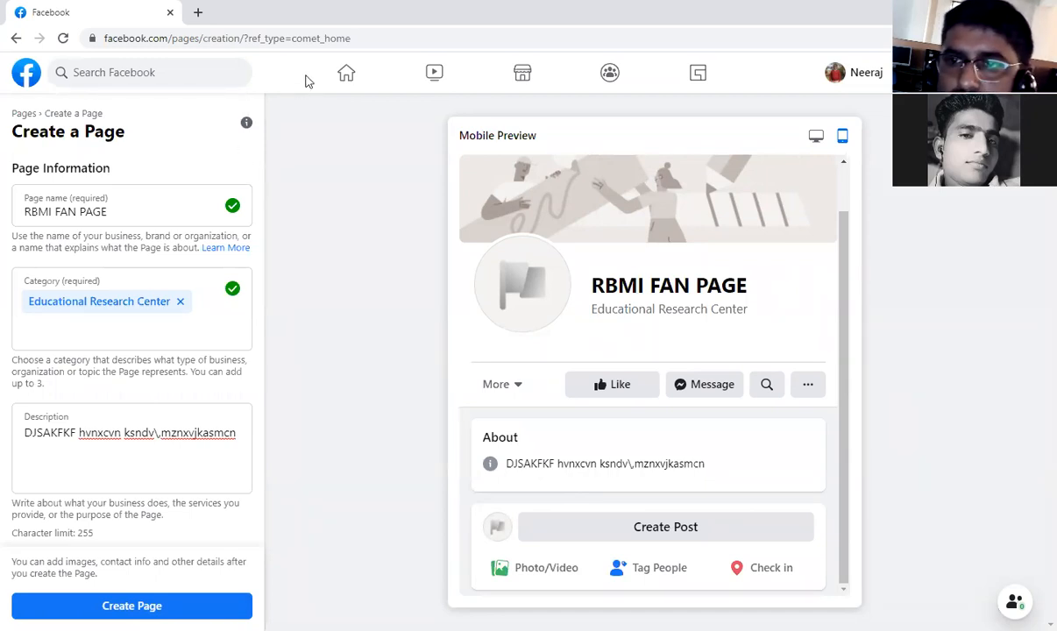
# Leave the page creation form without creating the page and return to the home feed.
pyautogui.click(17, 38)
pyautogui.click(678, 379)
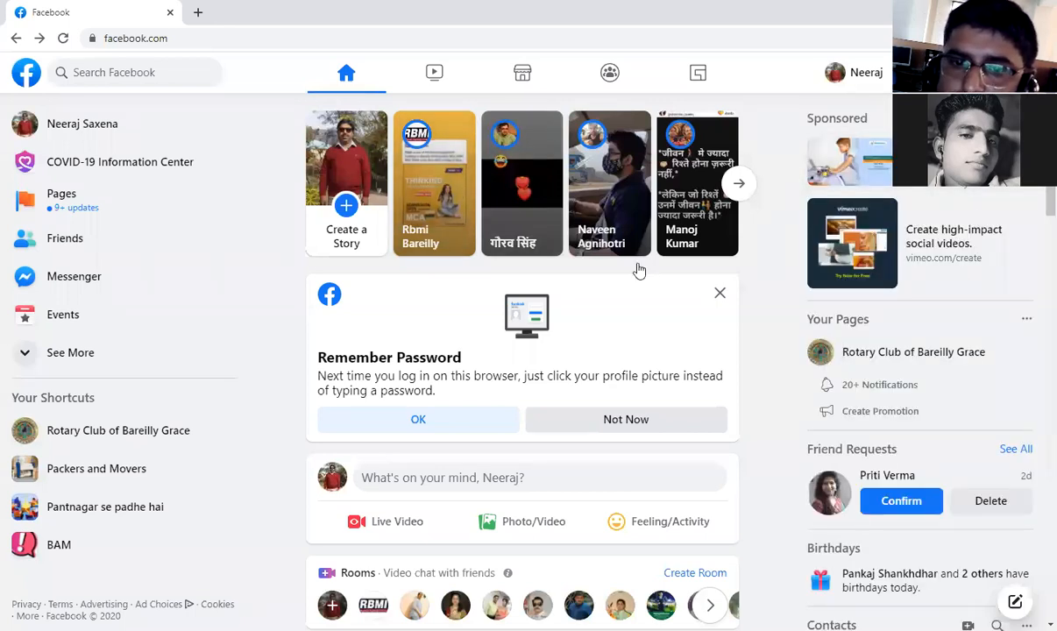
# Start creating a new ad from the home feed so that the guided campaign form opens.
pyautogui.click(914, 71)
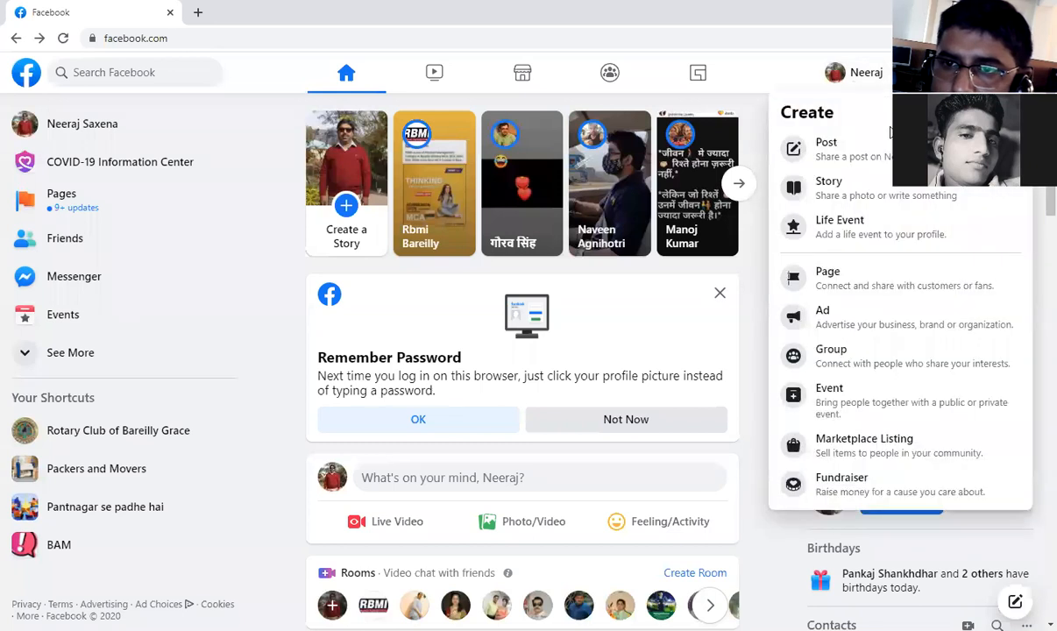
pyautogui.click(858, 326)
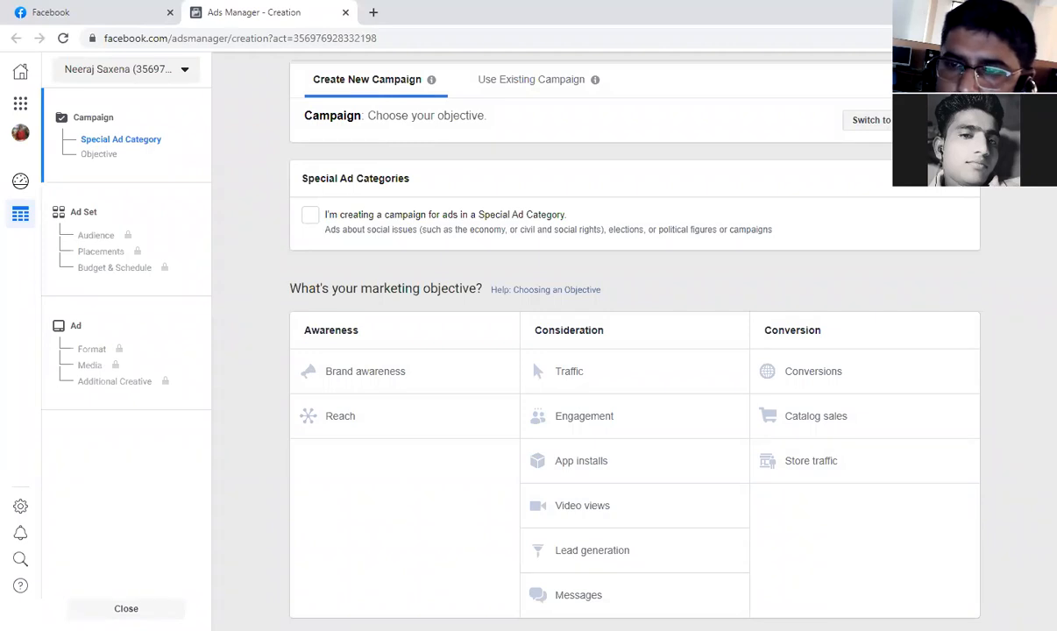
# Switch to Quick Creation and enter research as the campaign name.
pyautogui.click(908, 120)
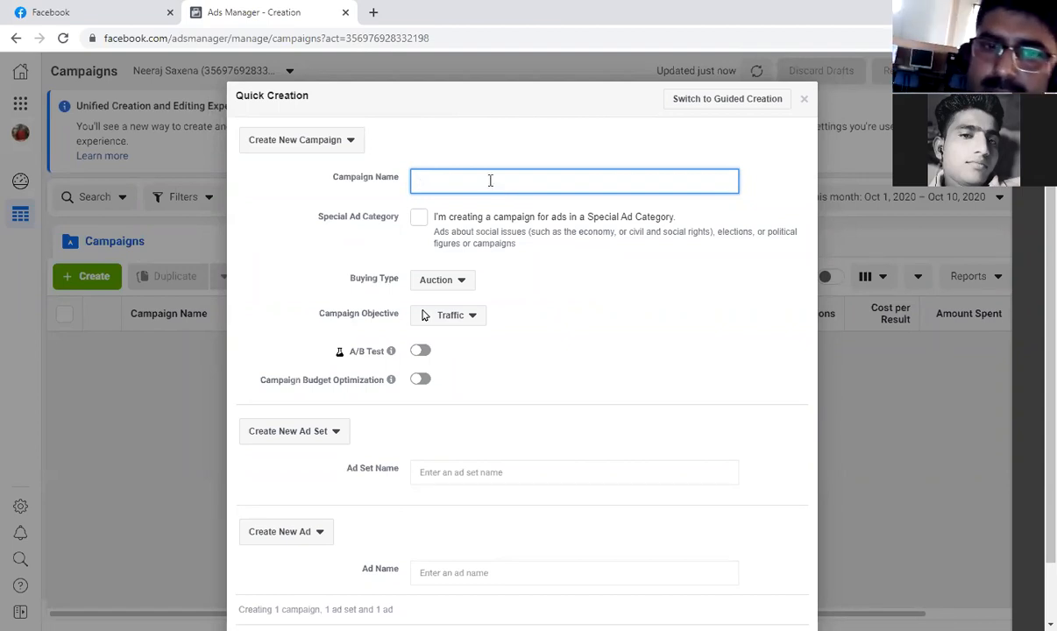
pyautogui.write('esearchy')
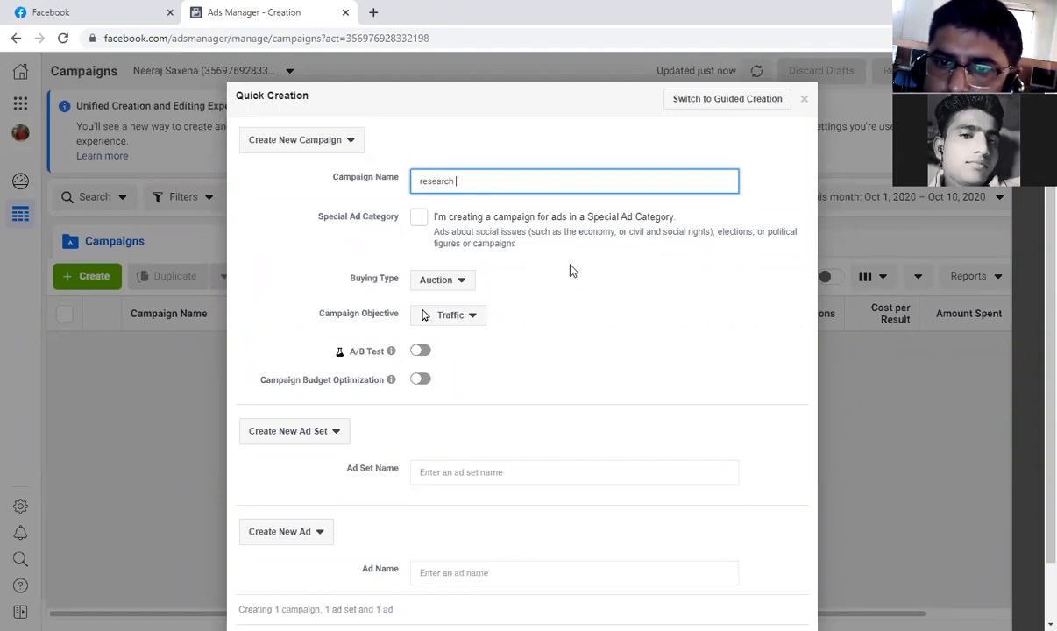
# Try the special ad category option and buying type in Quick Creation, keeping Traffic as the campaign objective.
pyautogui.click(419, 225)
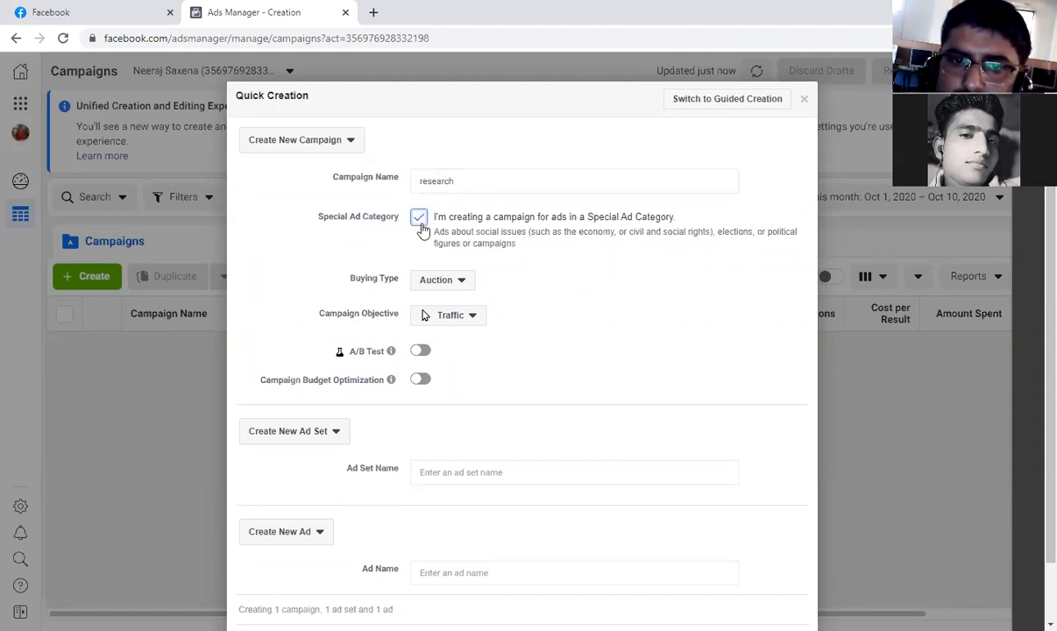
pyautogui.click(425, 226)
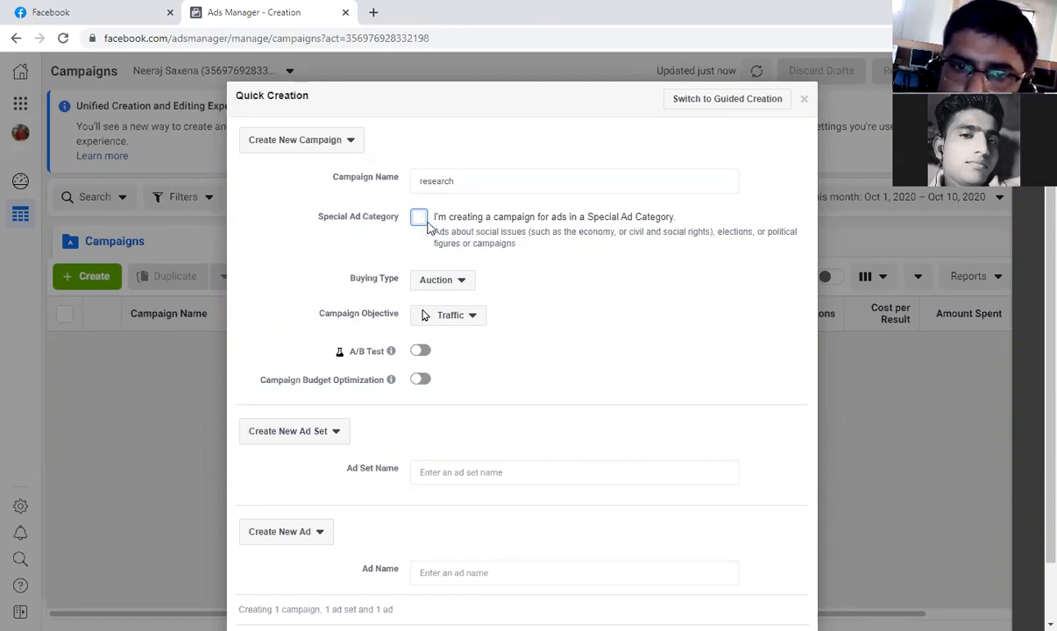
pyautogui.click(461, 292)
pyautogui.click(463, 301)
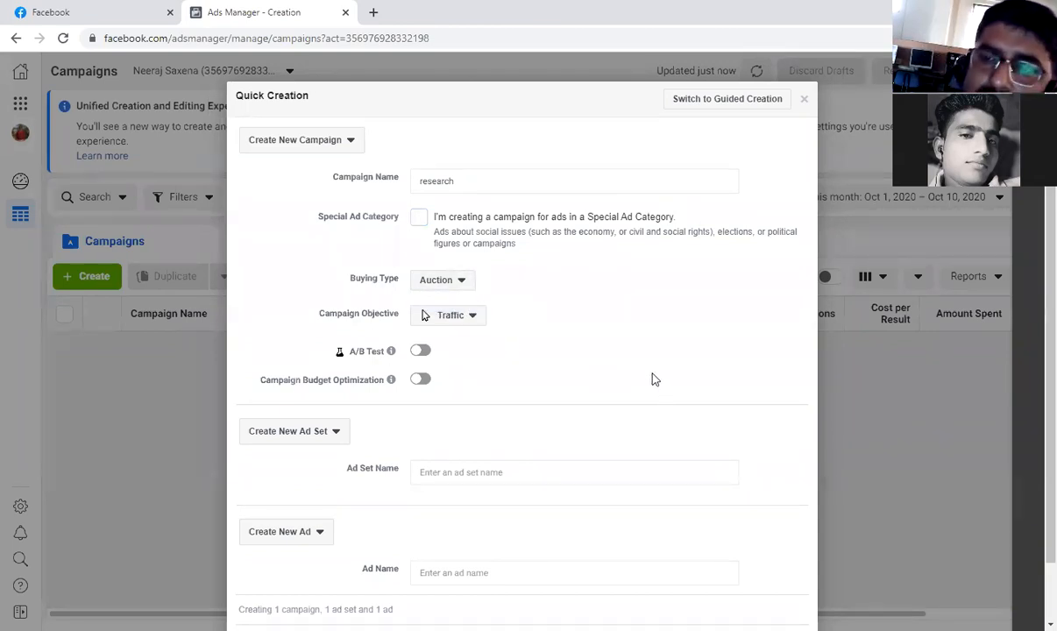
pyautogui.click(472, 318)
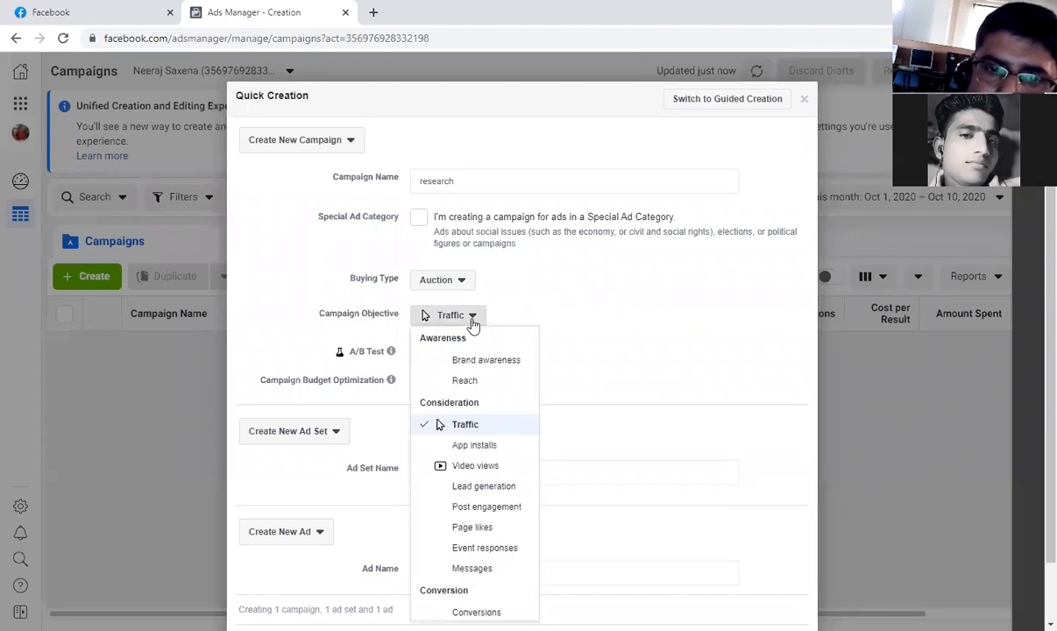
pyautogui.click(465, 429)
# Look over the empty ad set and ad name fields, and leave Quick Creation unsaved for the guided campaign form.
pyautogui.scroll(-1, 552, 339)
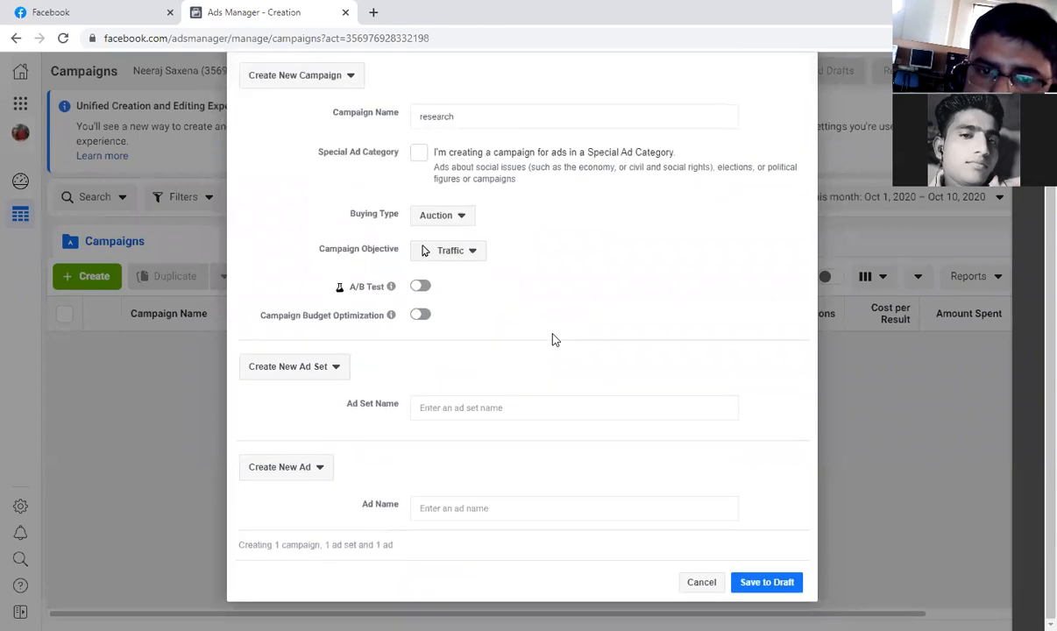
pyautogui.click(445, 409)
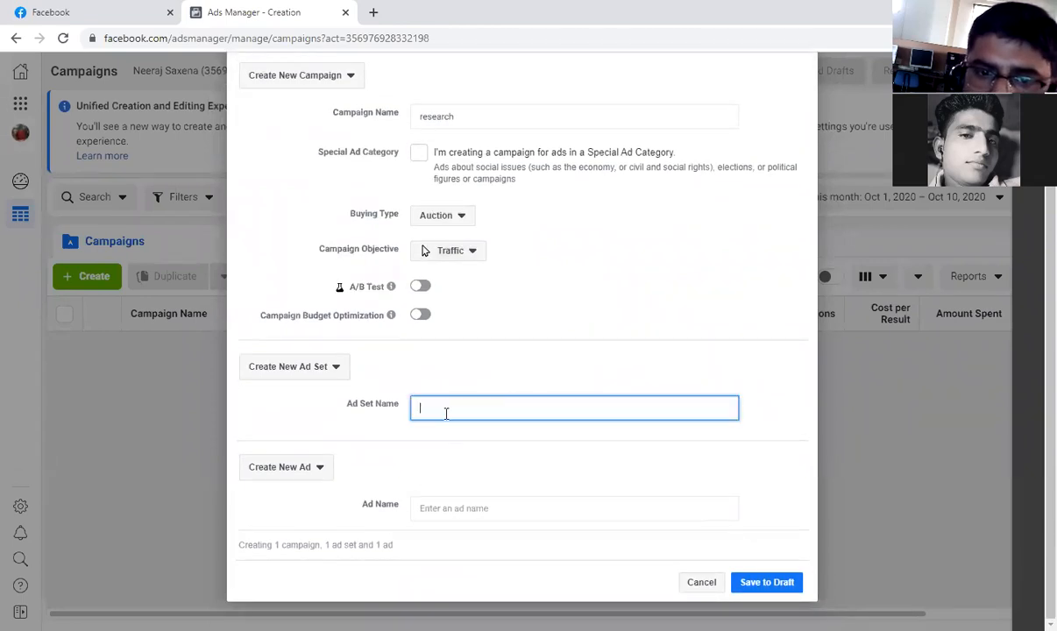
pyautogui.click(446, 506)
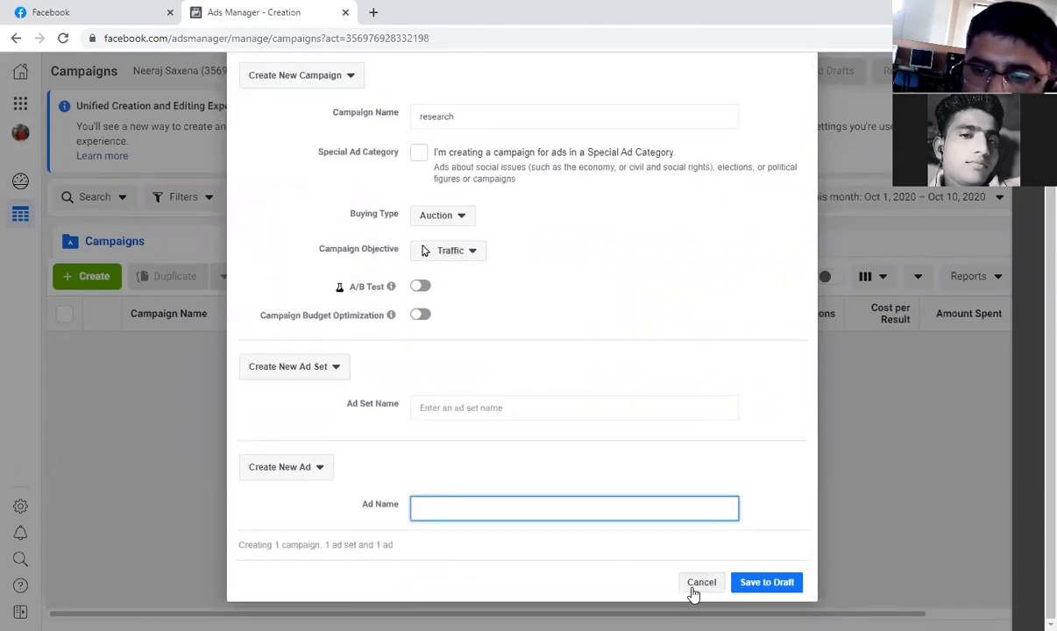
pyautogui.scroll(1, 469, 448)
pyautogui.scroll(1, 469, 449)
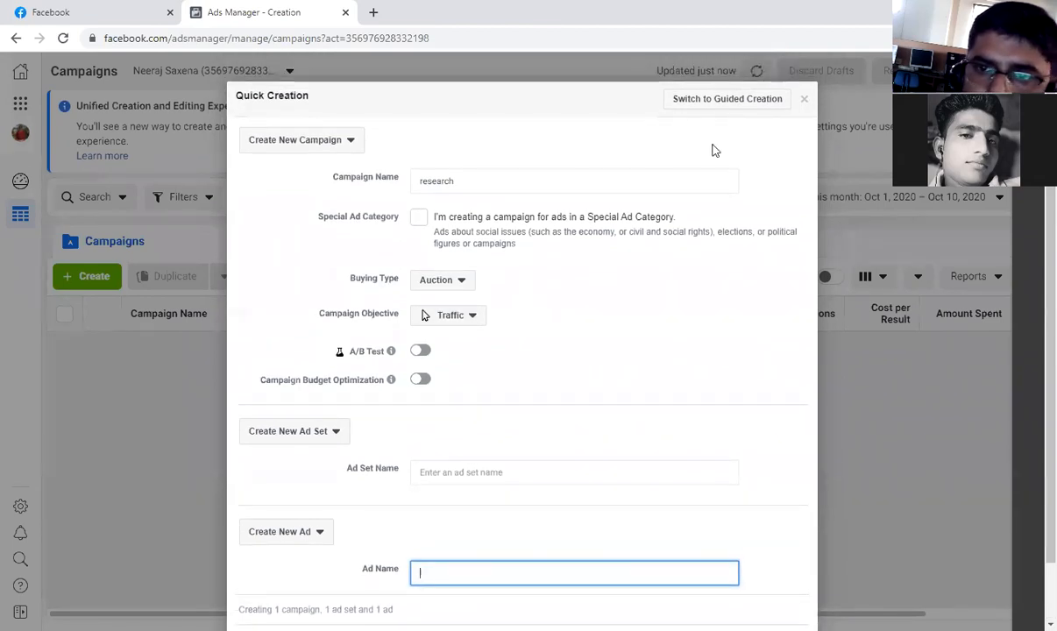
pyautogui.click(805, 102)
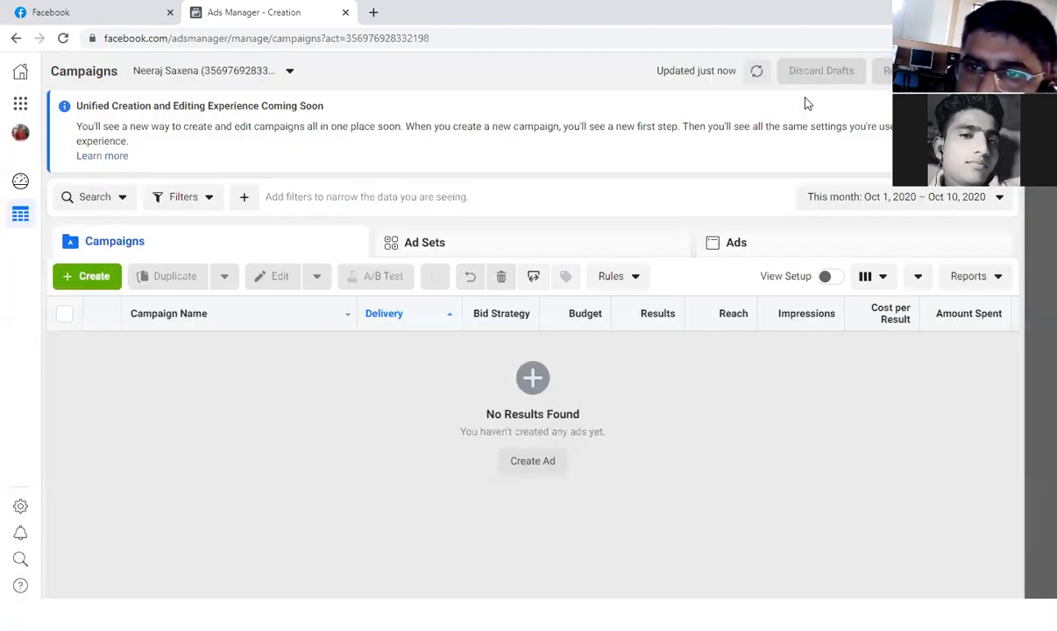
pyautogui.click(14, 38)
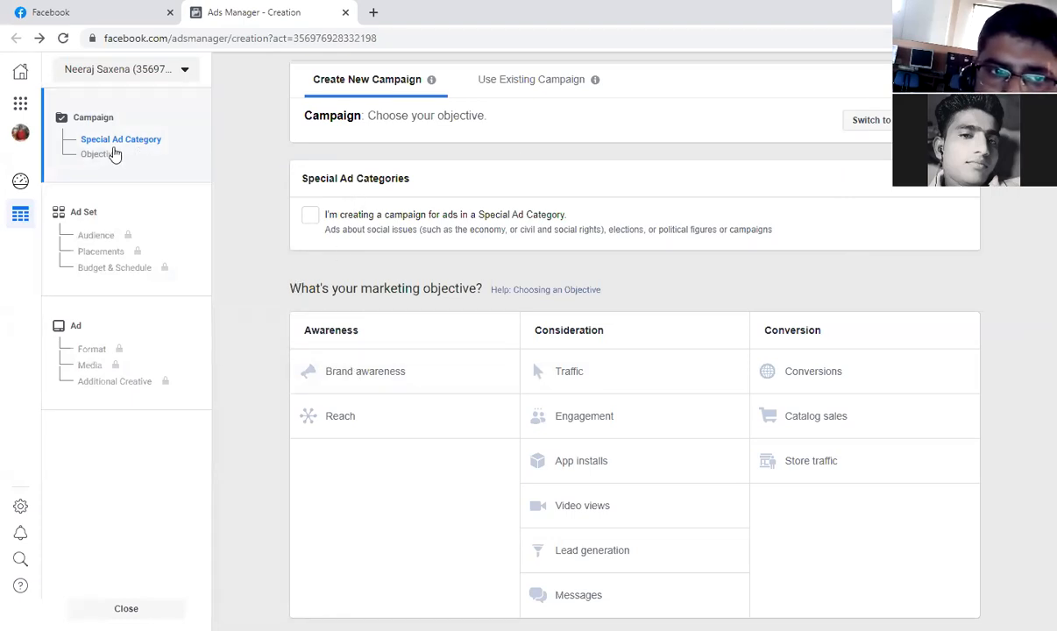
# Try the Special Ad Categories option on the guided campaign form and turn it off again.
pyautogui.click(420, 228)
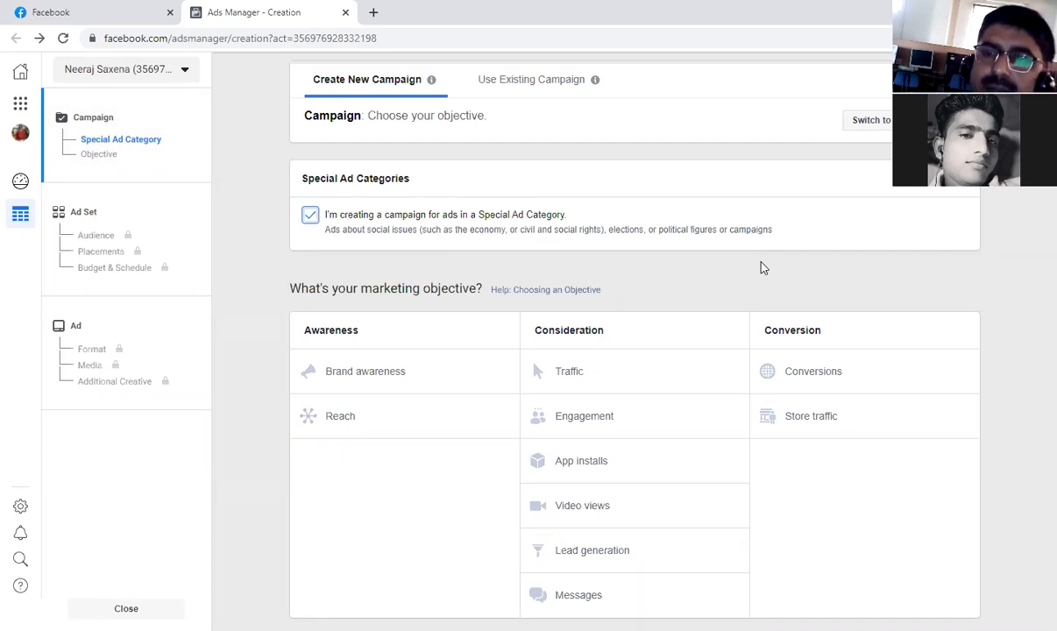
pyautogui.click(311, 217)
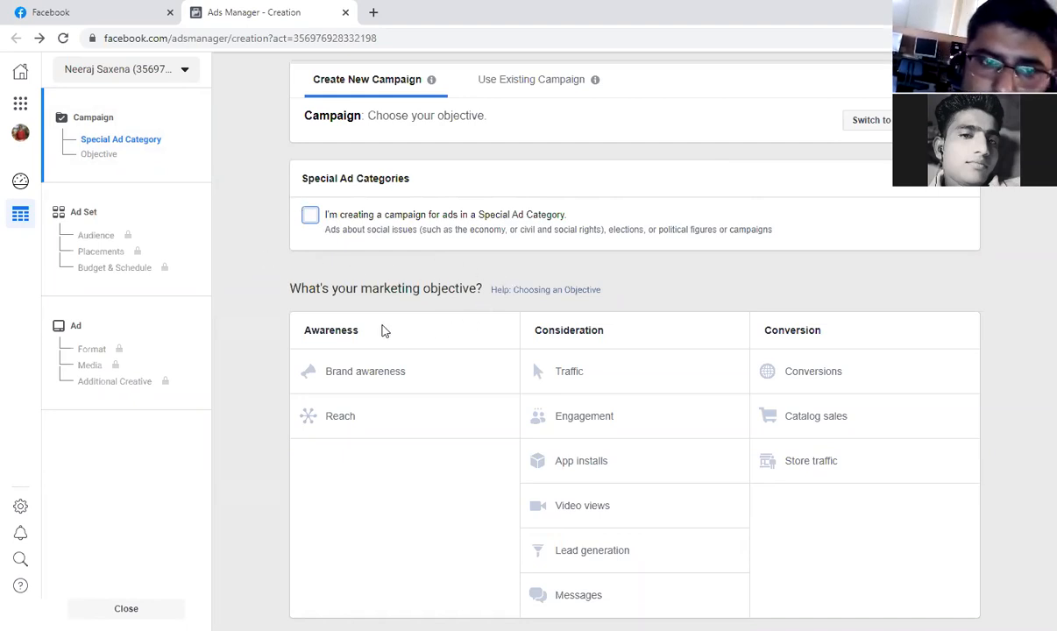
# Go to the campaign's objective section and read the descriptions of the Awareness objectives, Brand awareness and Reach.
pyautogui.click(105, 161)
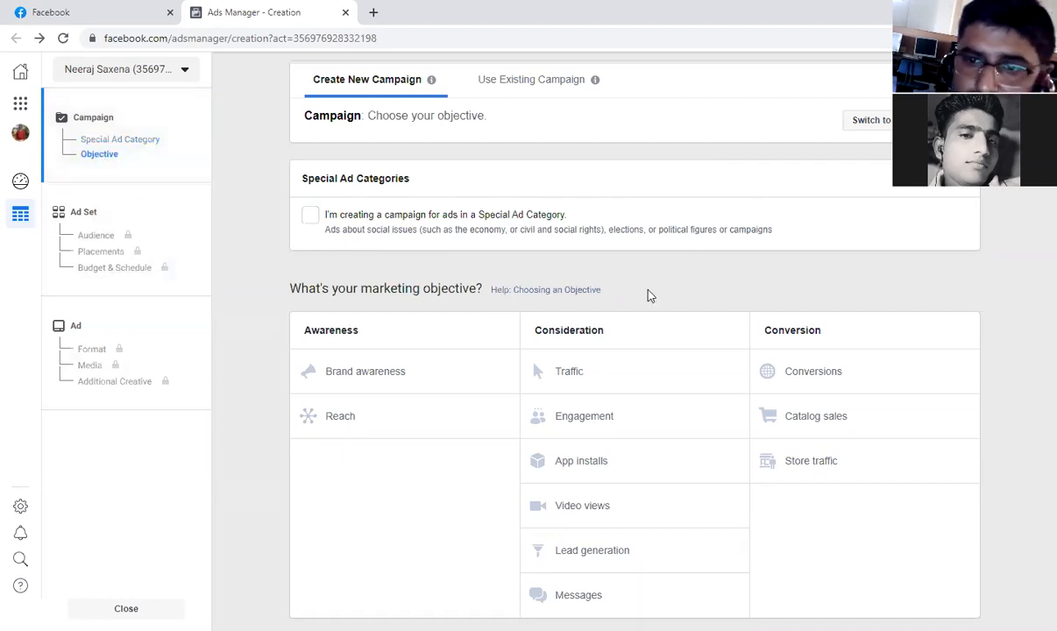
pyautogui.moveTo(717, 326); pyautogui.dragTo(707, 300)
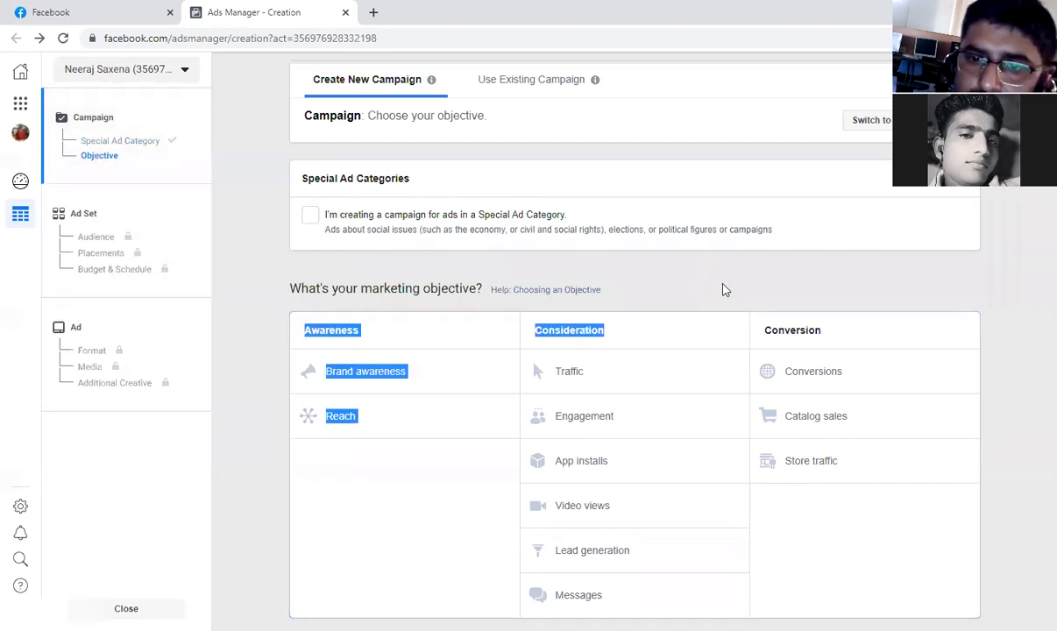
pyautogui.click(252, 328)
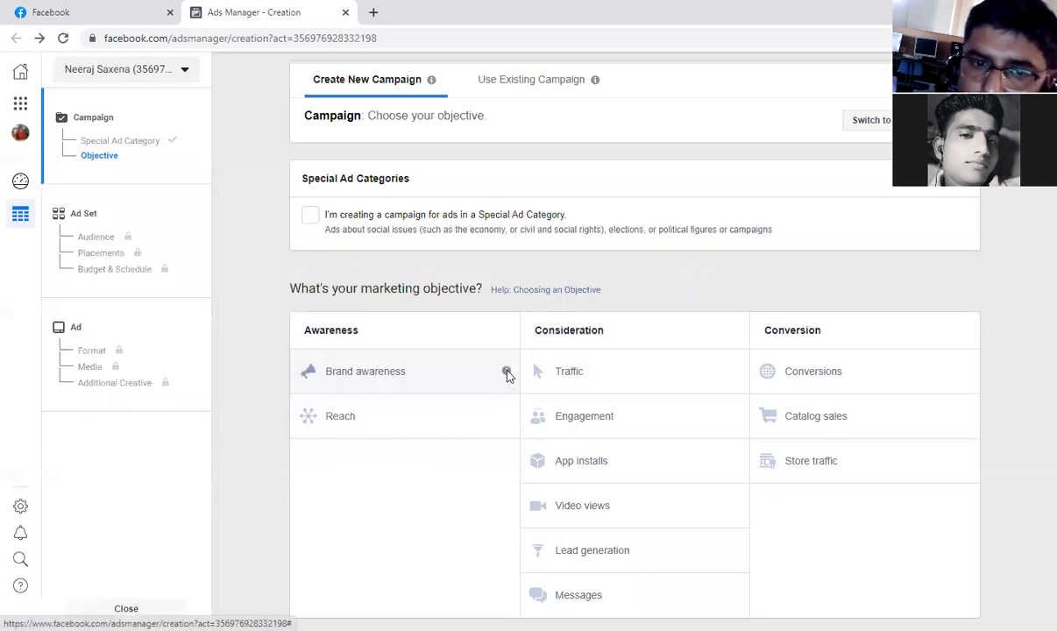
pyautogui.moveTo(505, 375)
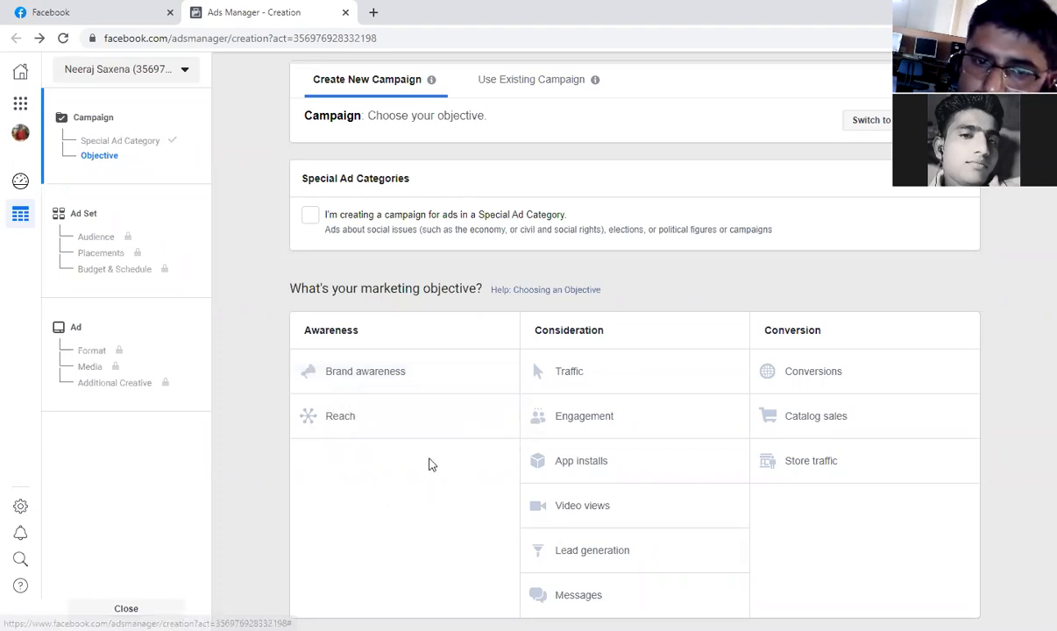
pyautogui.moveTo(506, 423)
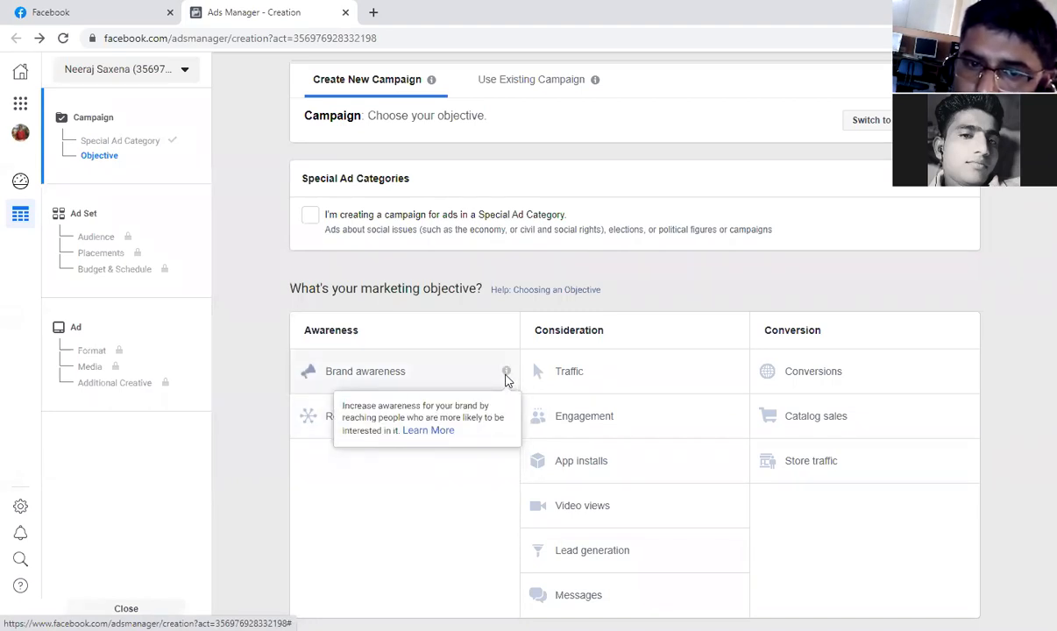
pyautogui.moveTo(426, 417); pyautogui.dragTo(386, 441)
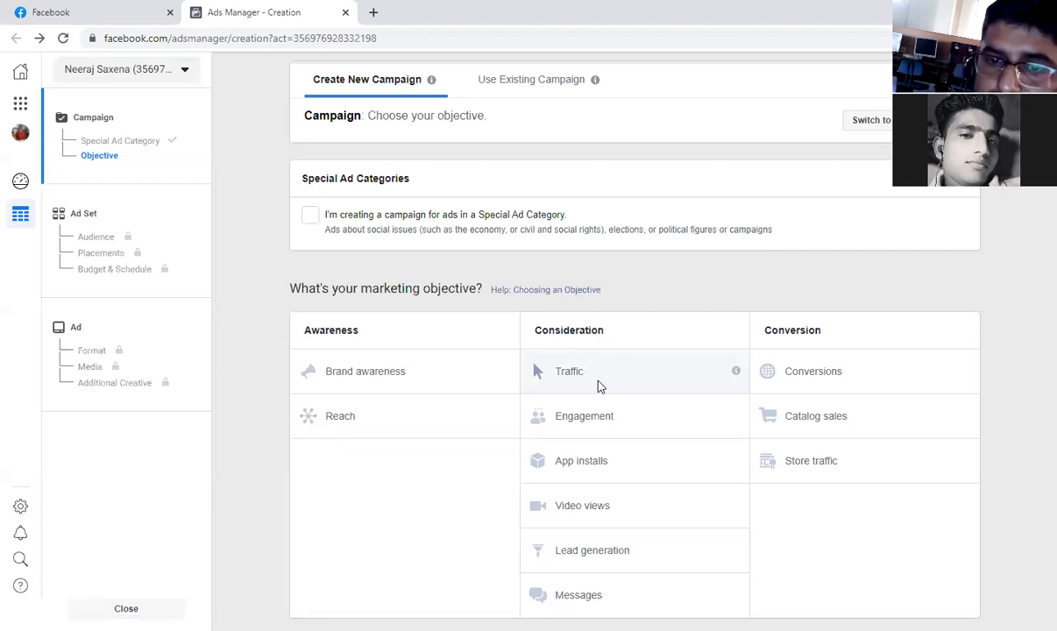
# Read the descriptions of the Consideration objectives, from Traffic and Engagement through Lead generation and Messages.
pyautogui.moveTo(735, 371)
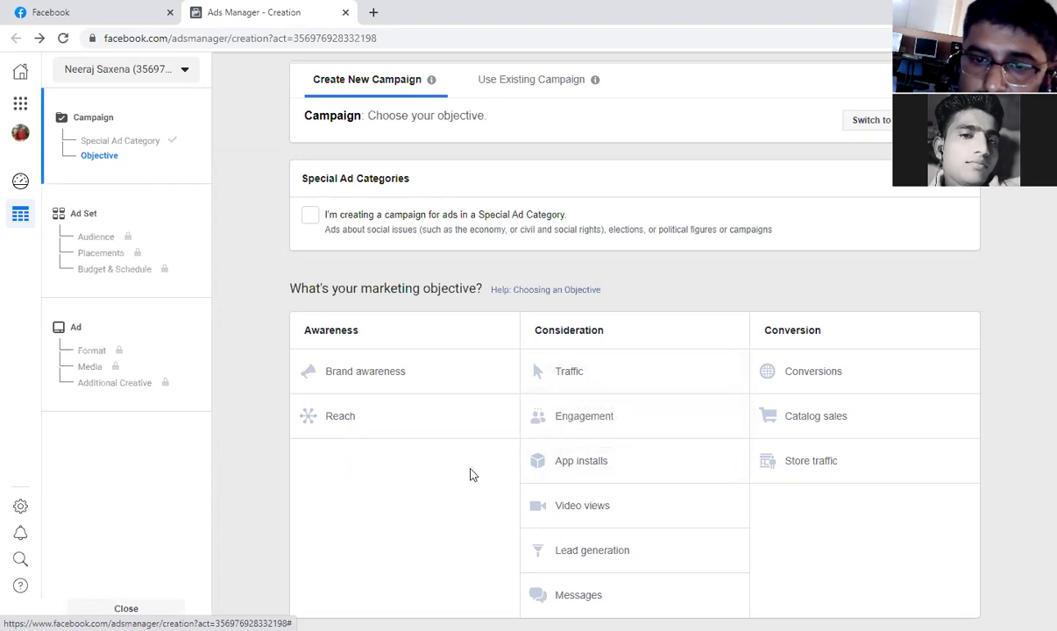
pyautogui.moveTo(734, 418)
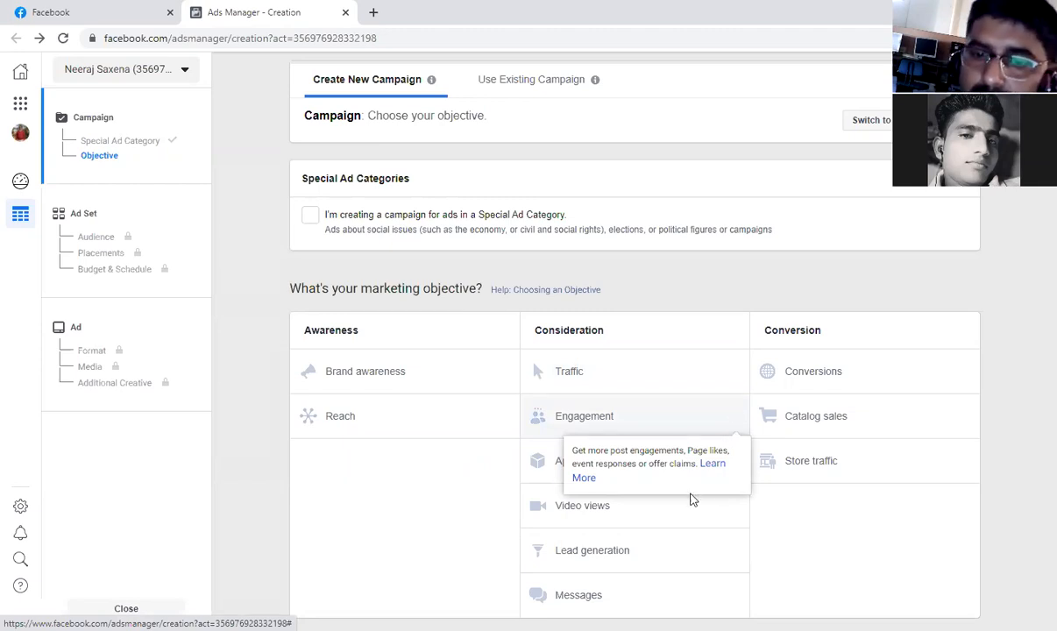
pyautogui.moveTo(736, 461)
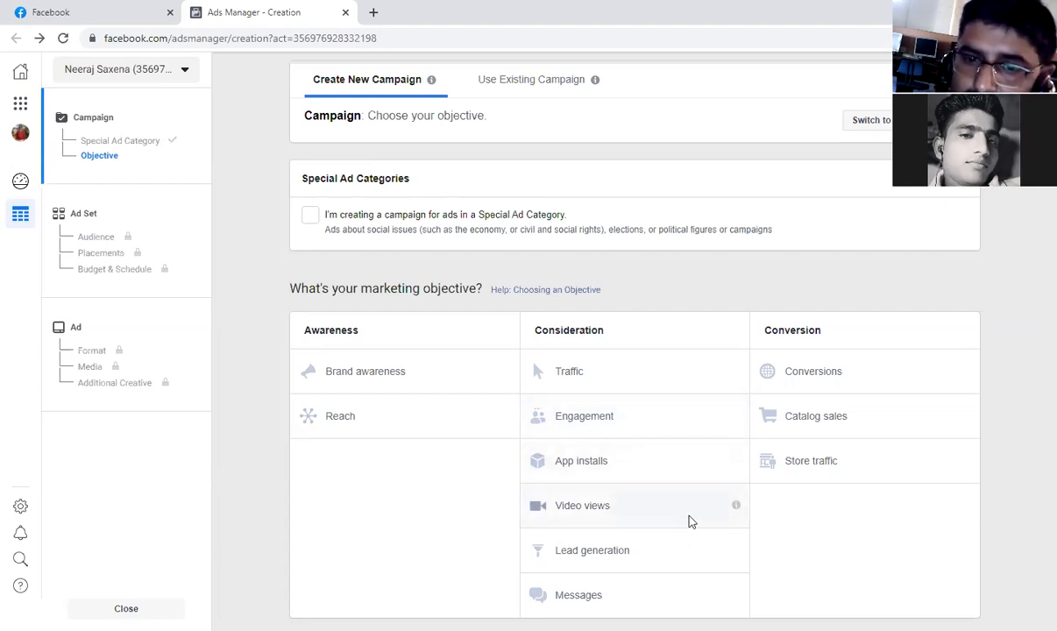
pyautogui.moveTo(736, 508)
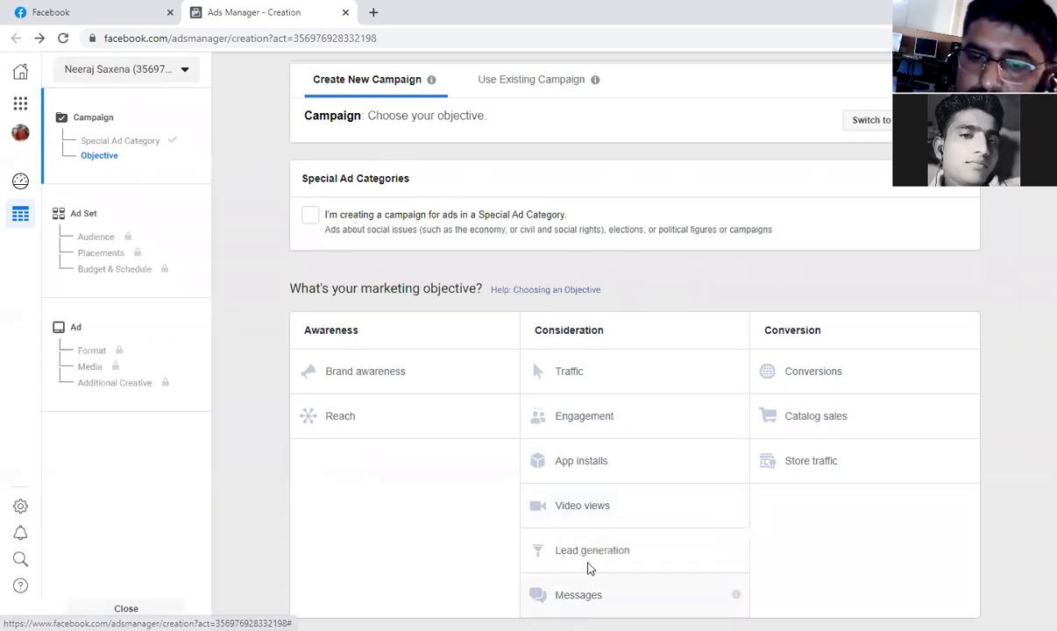
pyautogui.moveTo(750, 554)
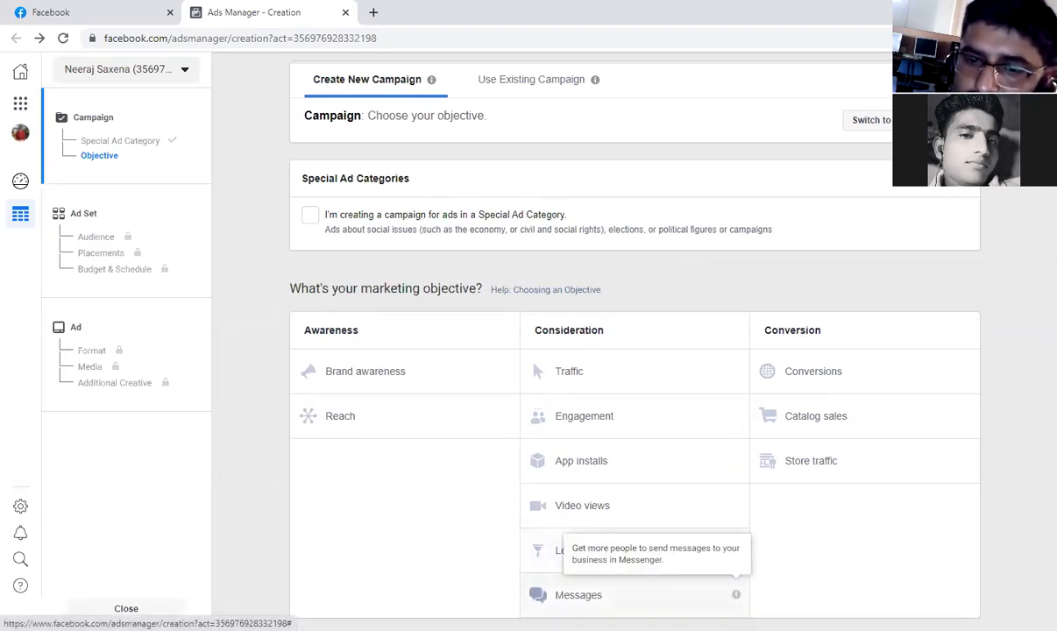
pyautogui.moveTo(736, 598)
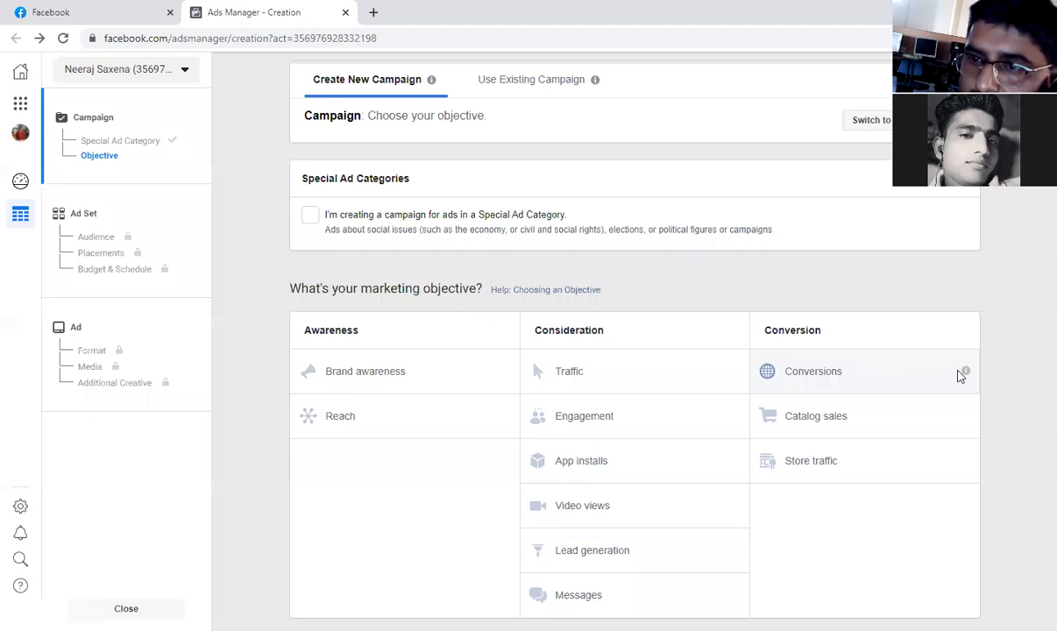
# Read the descriptions of the Conversion objectives: Conversions, Catalog sales and Store traffic.
pyautogui.moveTo(967, 373)
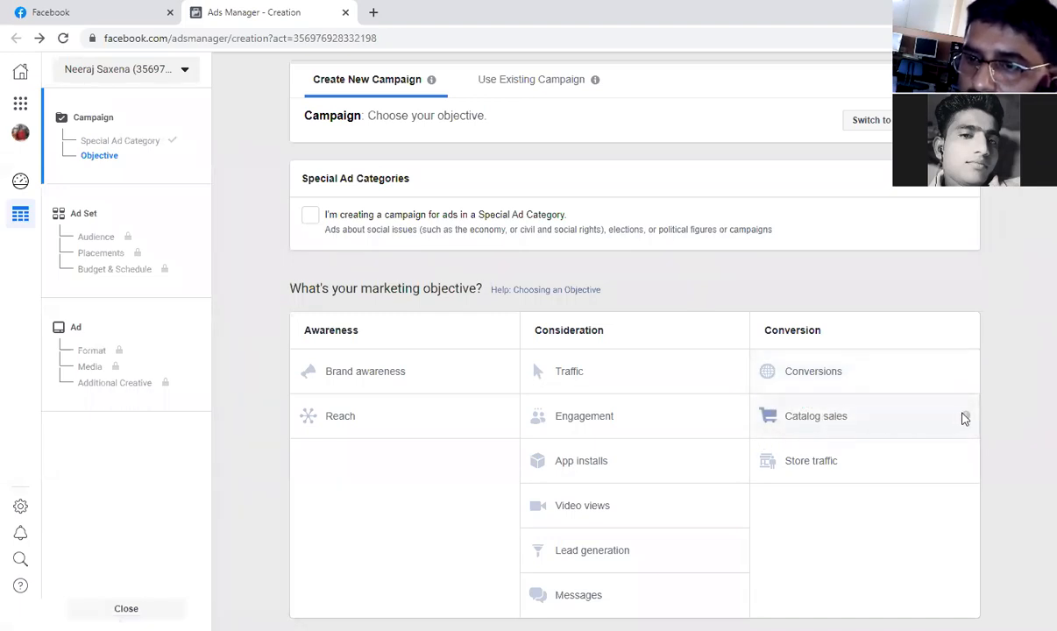
pyautogui.moveTo(965, 418)
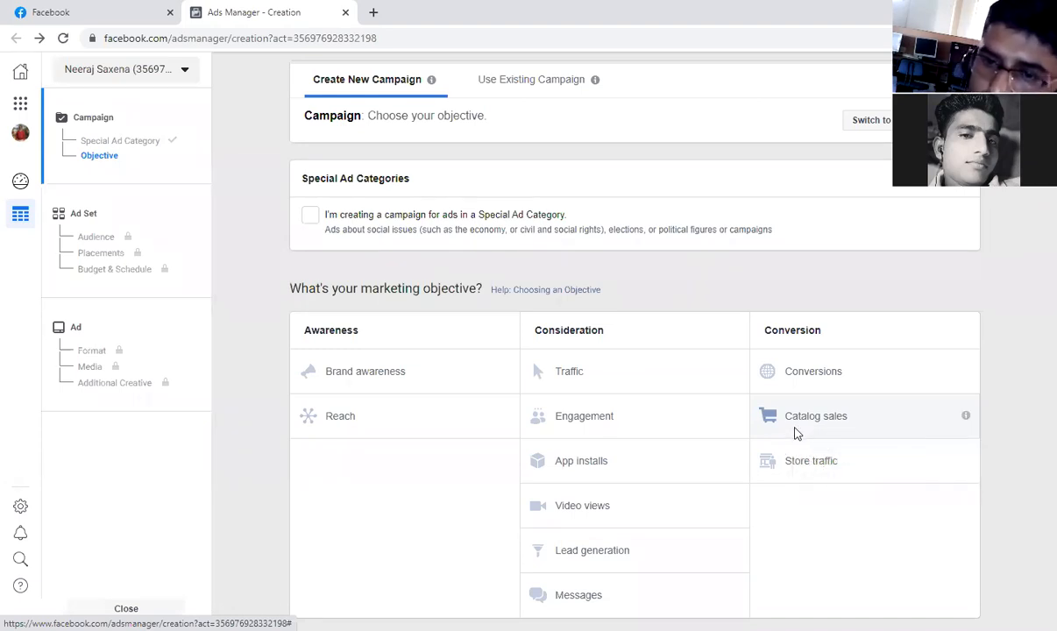
pyautogui.moveTo(967, 464)
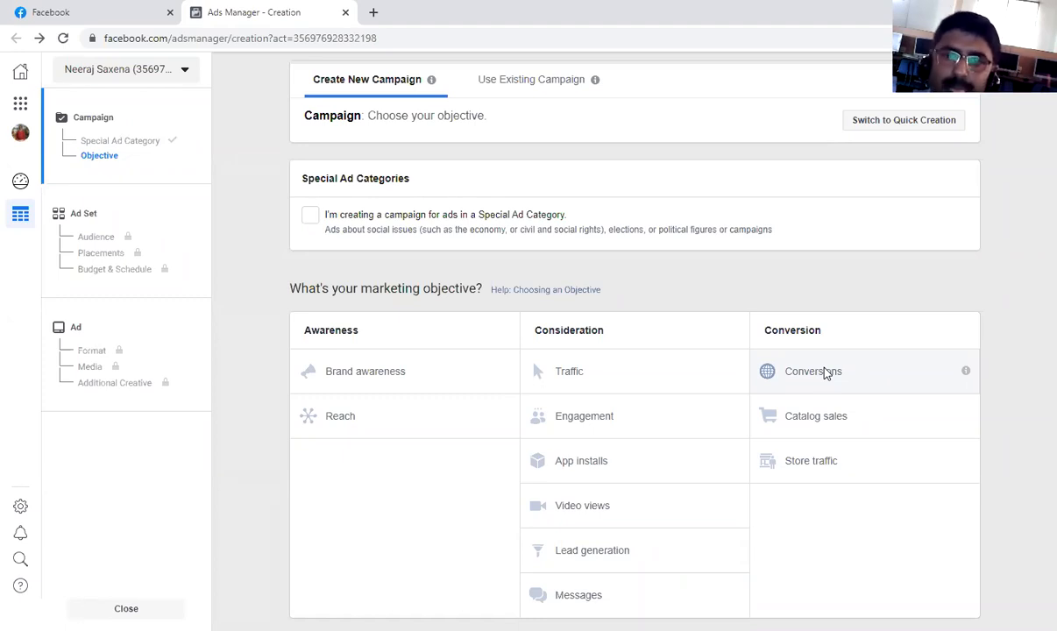
# Choose Lead generation as the campaign's marketing objective and go to its campaign settings.
pyautogui.click(600, 562)
pyautogui.scroll(-1, 600, 562)
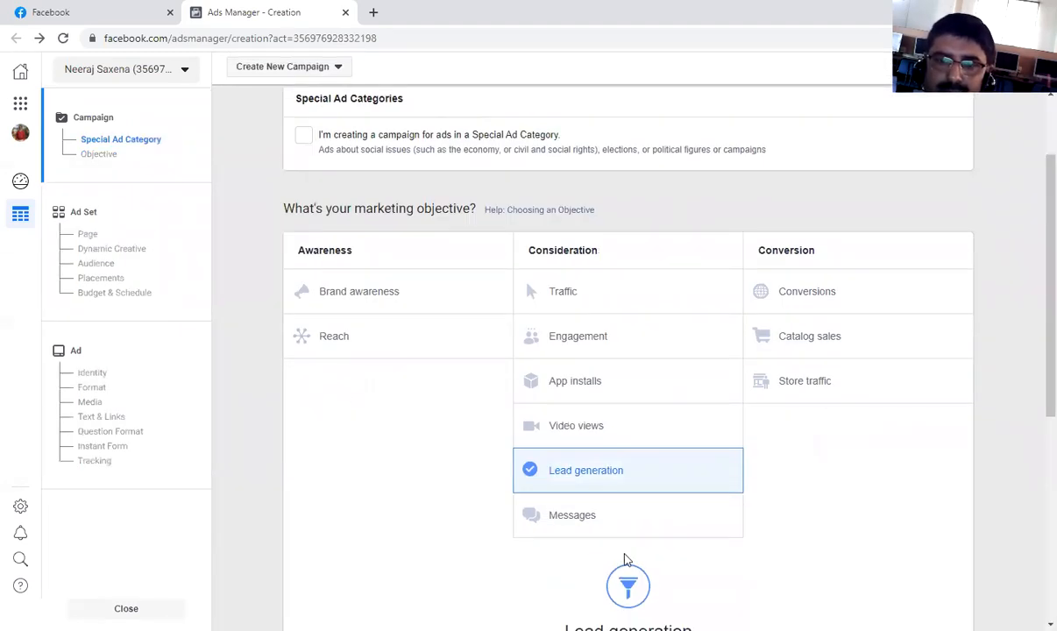
pyautogui.scroll(-2, 792, 494)
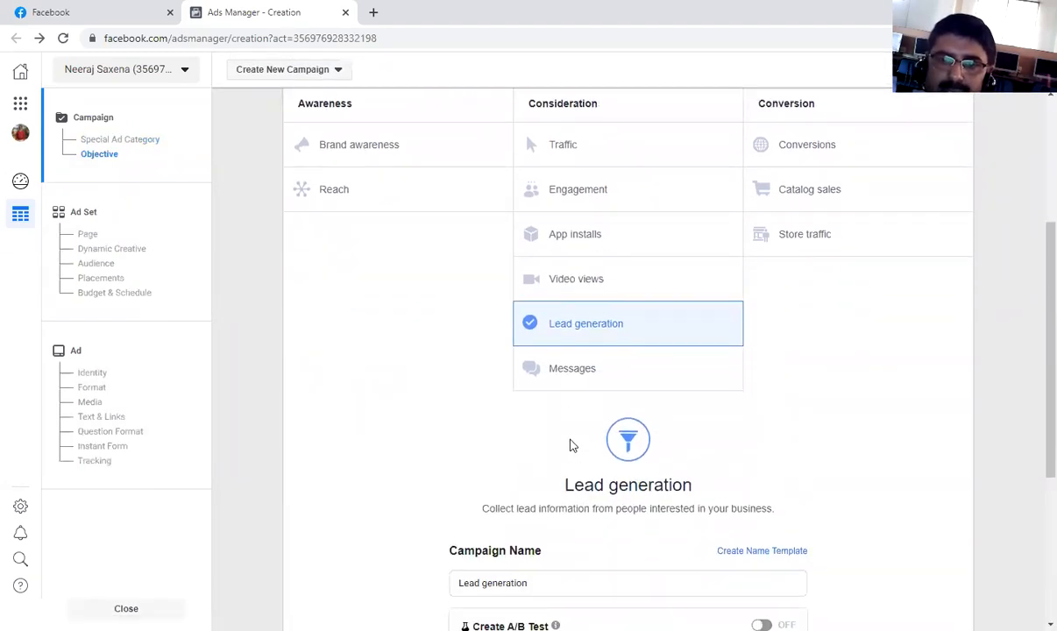
pyautogui.scroll(-2, 717, 430)
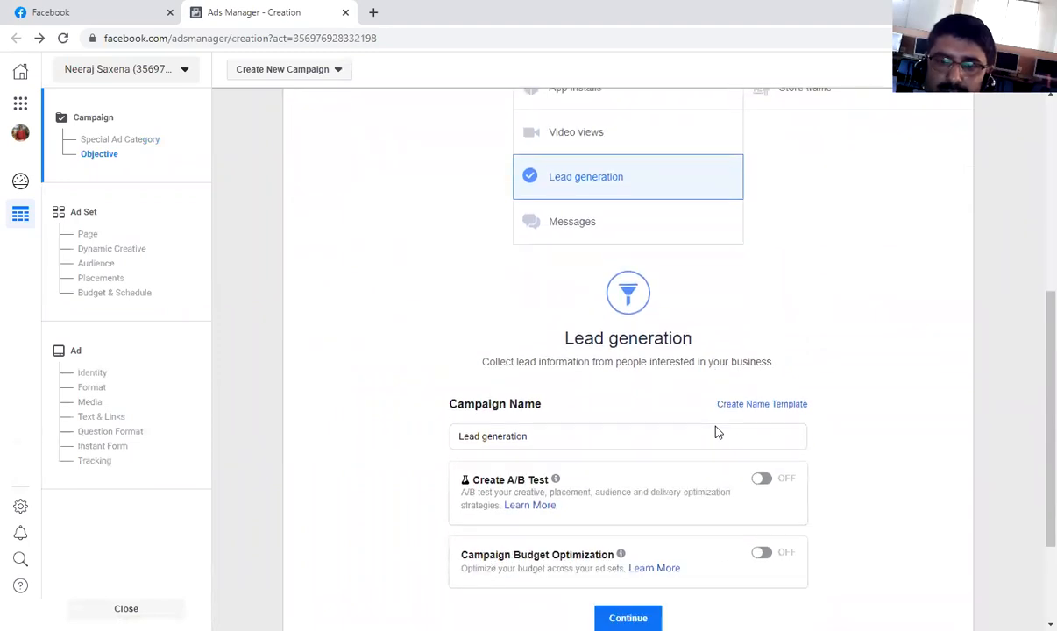
# Rename the campaign as "Lead for membership".
pyautogui.click(544, 438)
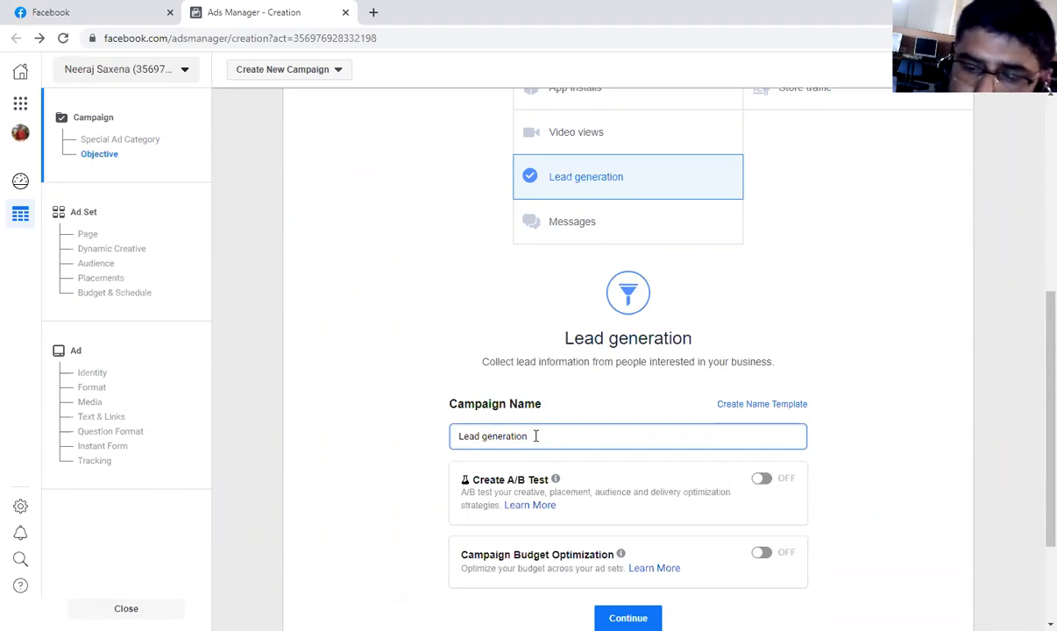
pyautogui.press('BackSpace')
pyautogui.press('BackSpace')
pyautogui.press('BackSpace')
pyautogui.press('BackSpace')
pyautogui.press('BackSpace')
pyautogui.press('BackSpace')
pyautogui.press('BackSpace')
pyautogui.press('BackSpace')
pyautogui.press('BackSpace')
pyautogui.press('BackSpace')
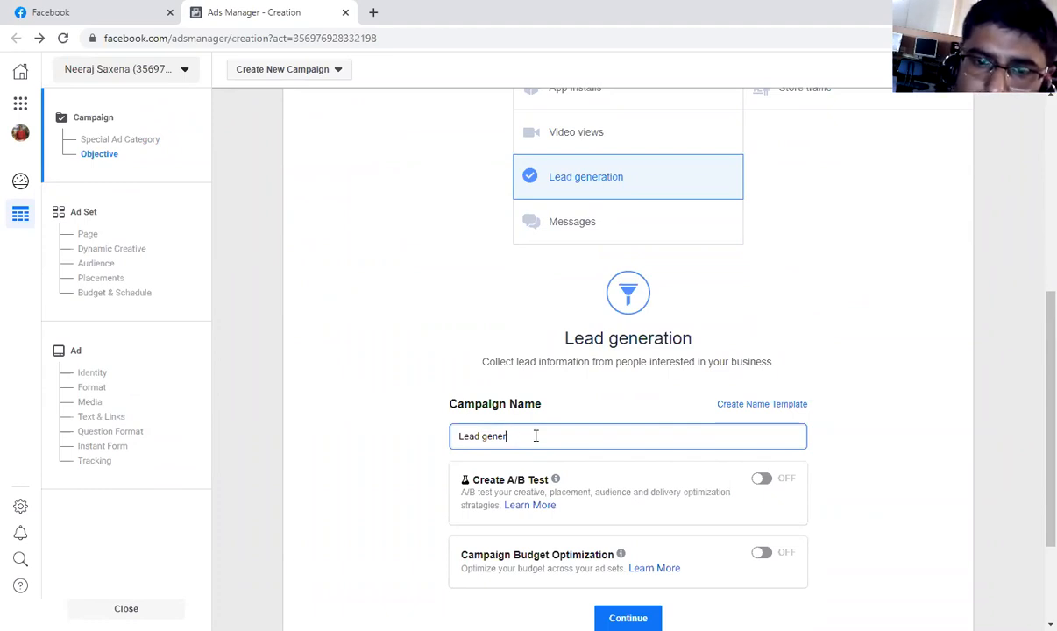
pyautogui.write('f')
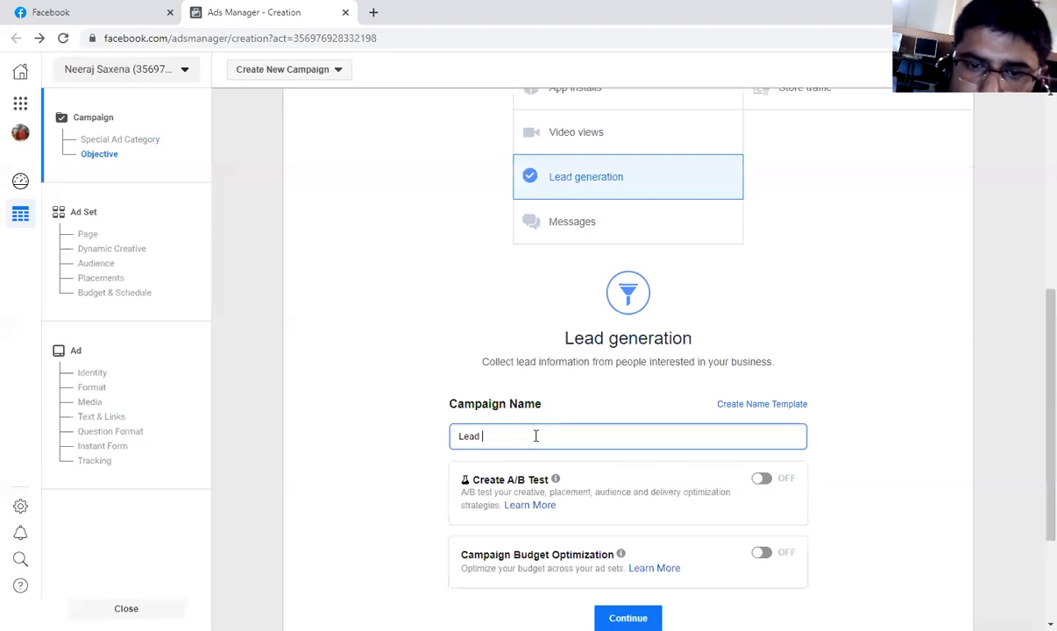
pyautogui.write('or')
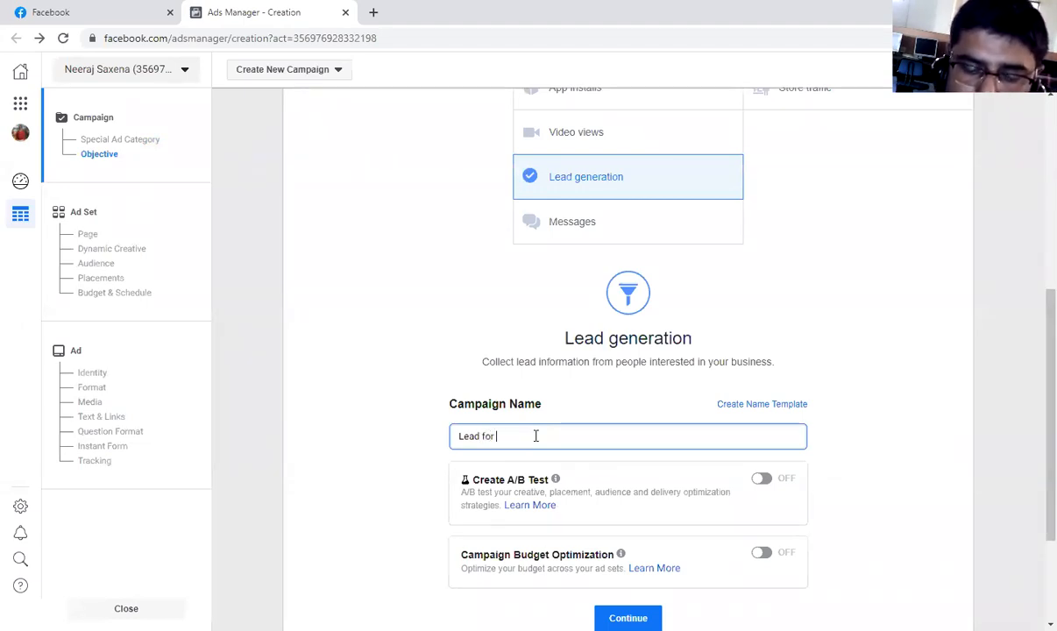
pyautogui.write(' sub')
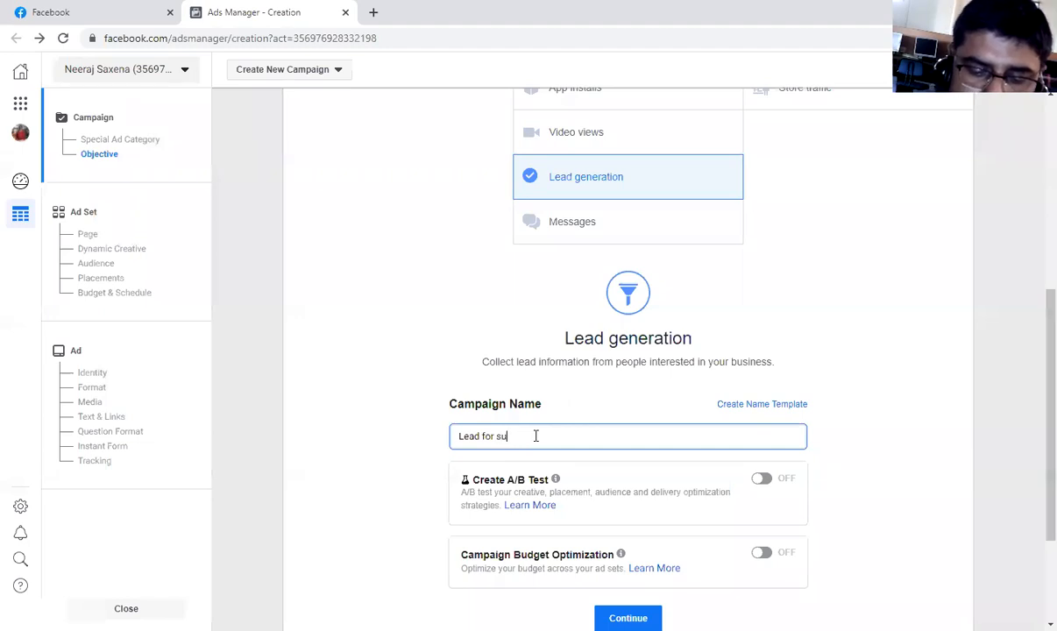
pyautogui.press('BackSpace')
pyautogui.press('BackSpace')
pyautogui.press('BackSpace')
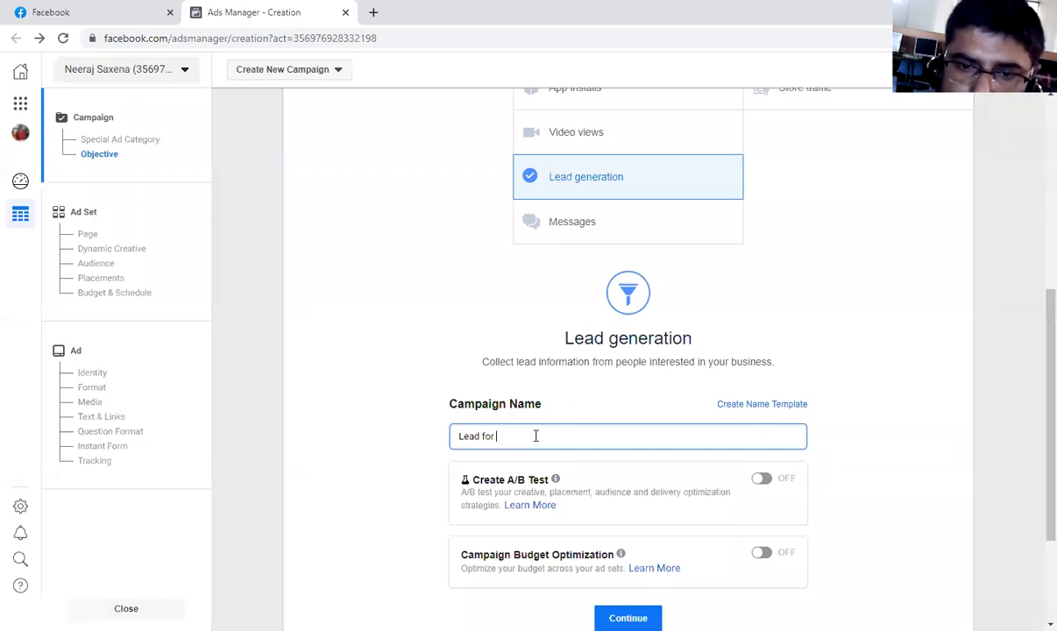
pyautogui.write('mem')
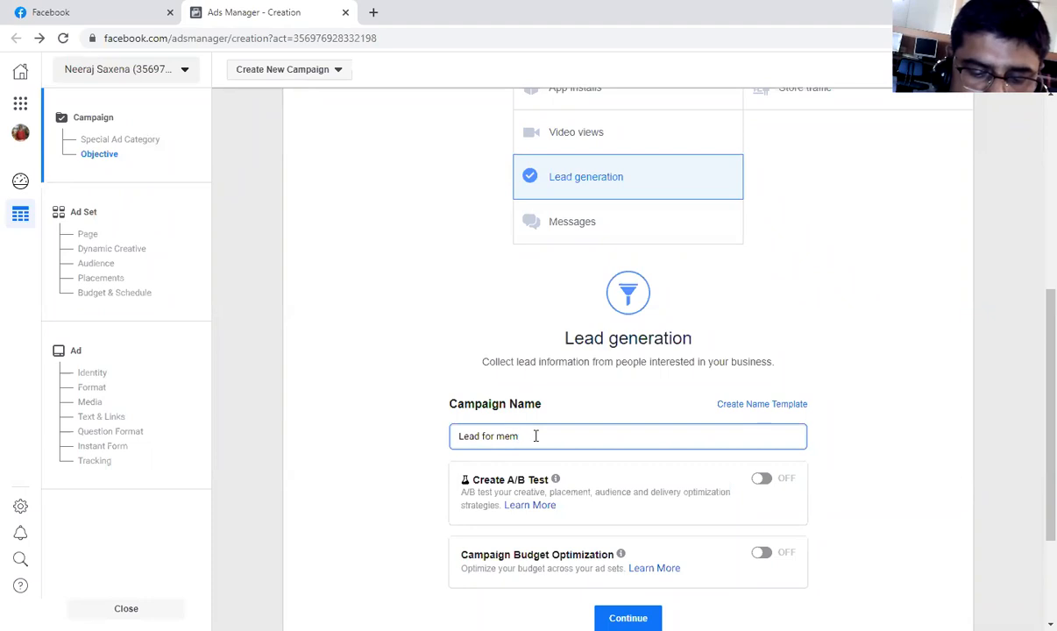
pyautogui.write('bers')
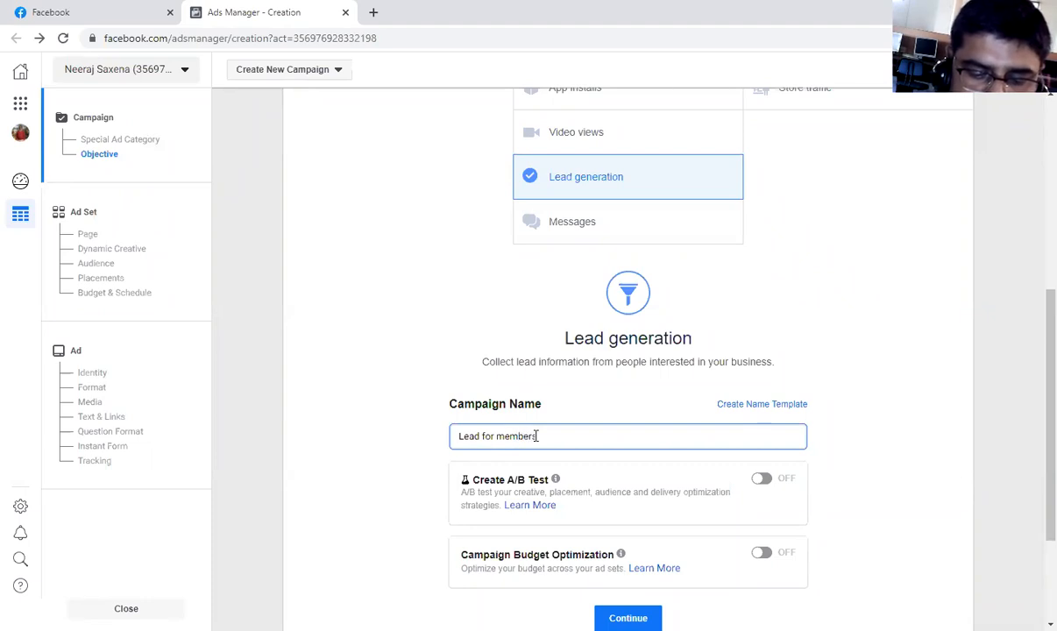
pyautogui.write('hip')
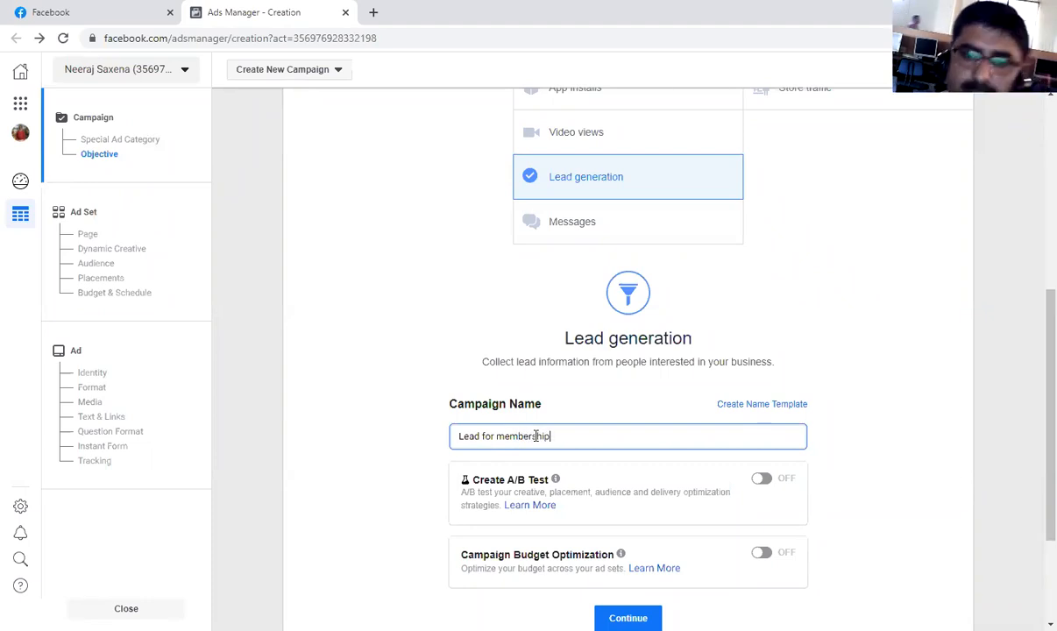
pyautogui.click(857, 438)
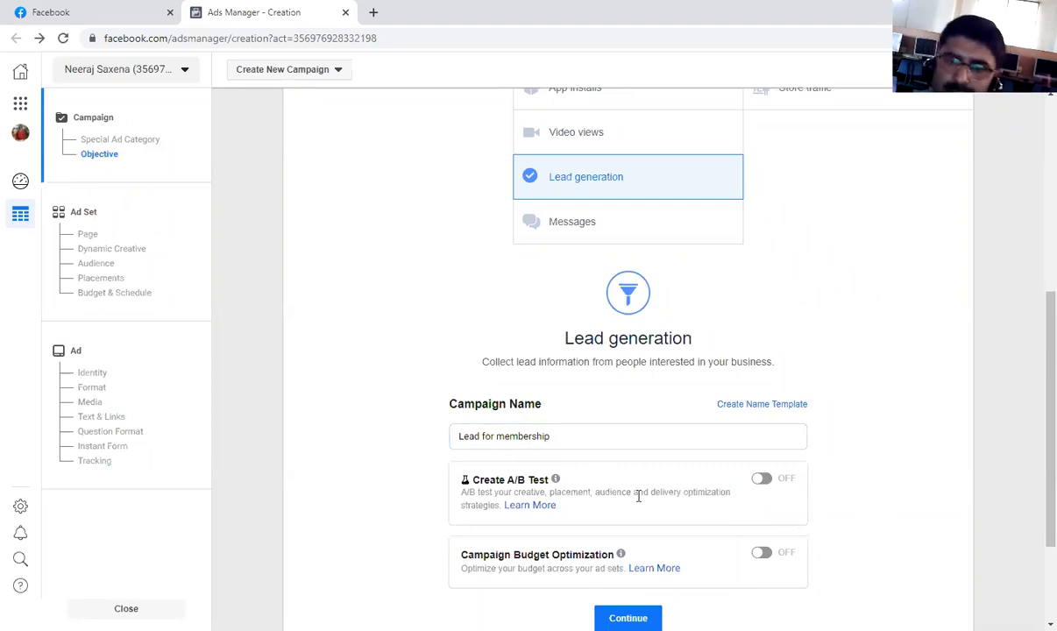
# Try the optional Campaign Spending Limit and turn it off again.
pyautogui.scroll(-1, 637, 493)
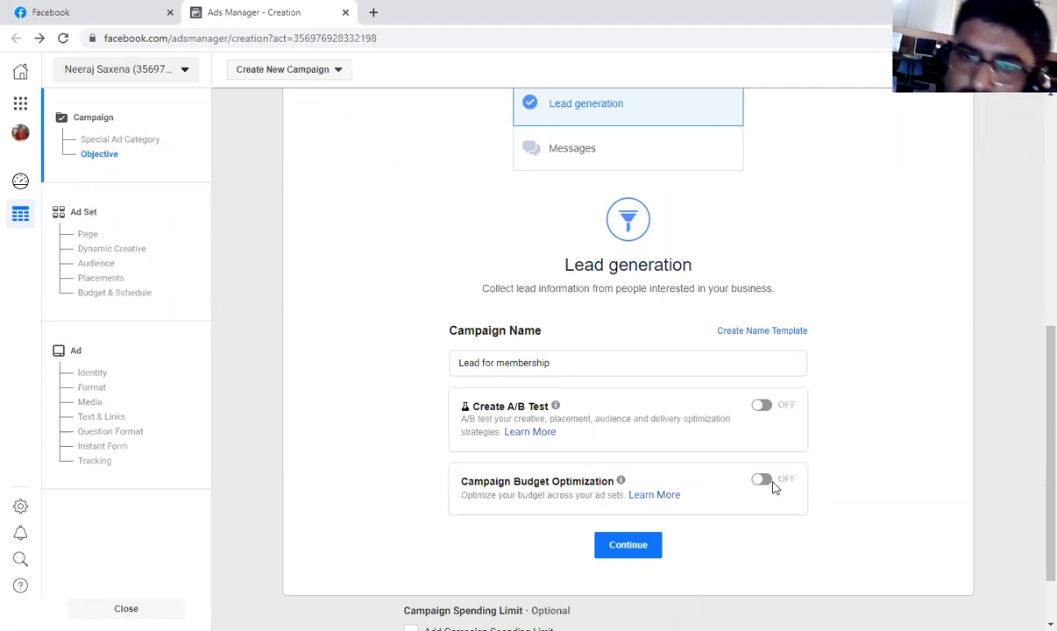
pyautogui.scroll(-1, 769, 421)
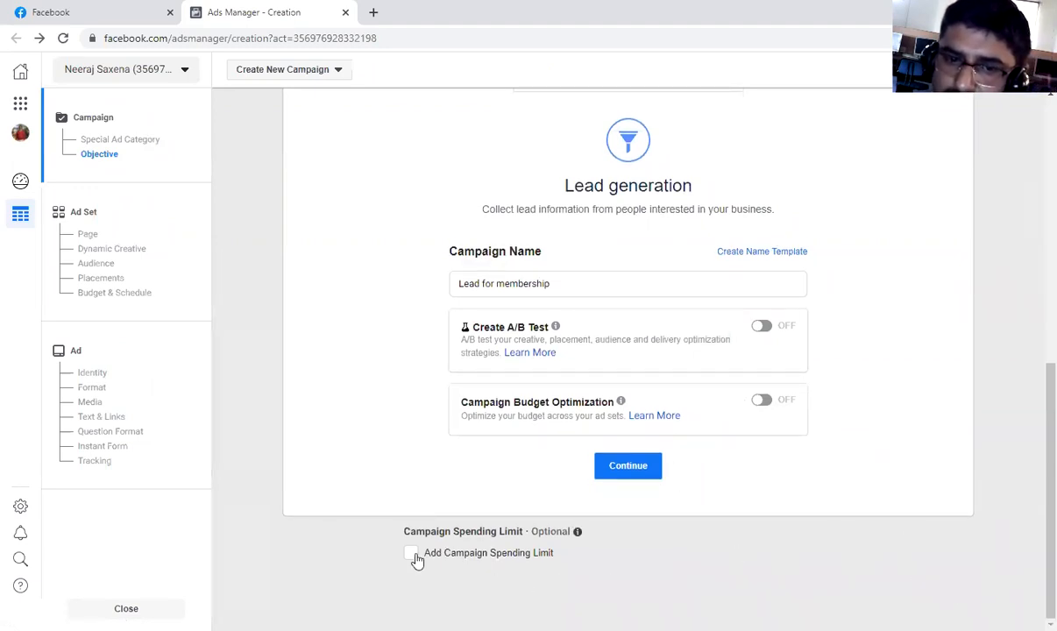
pyautogui.click(417, 556)
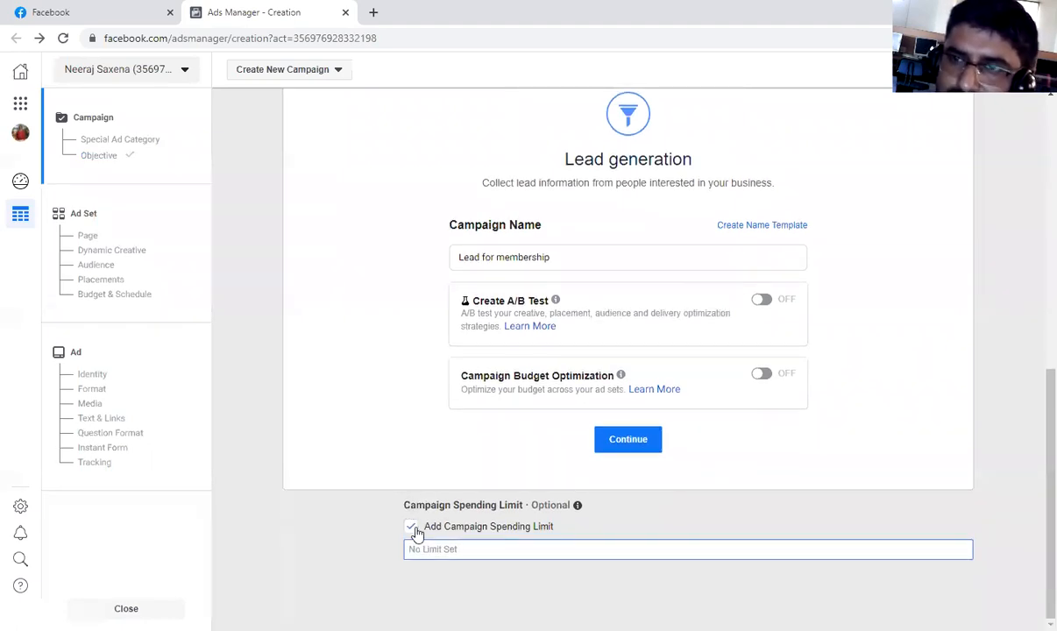
pyautogui.click(410, 526)
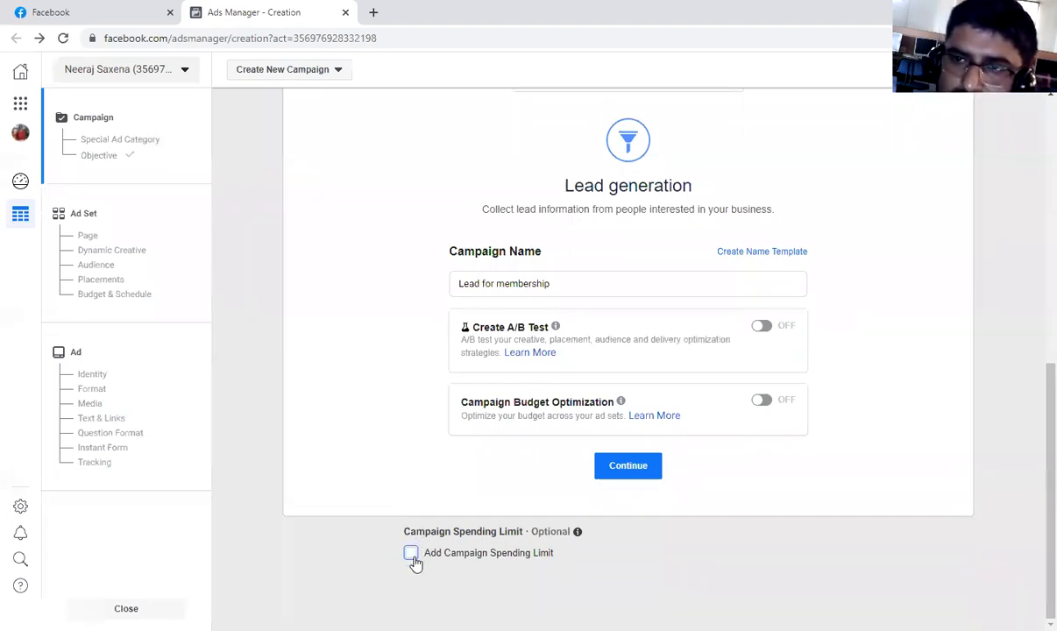
pyautogui.click(411, 556)
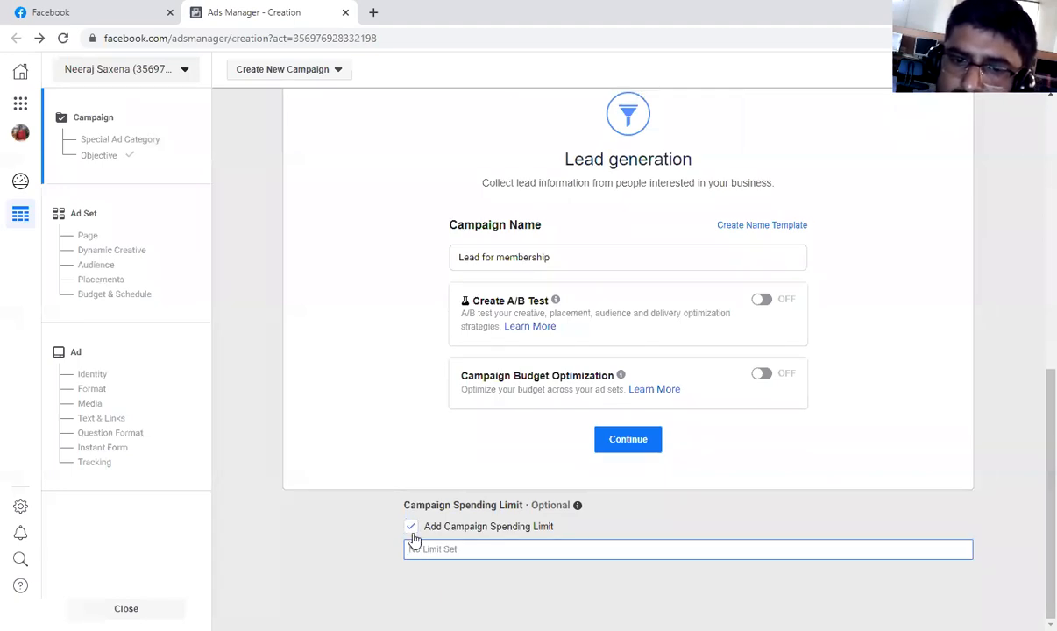
pyautogui.click(412, 528)
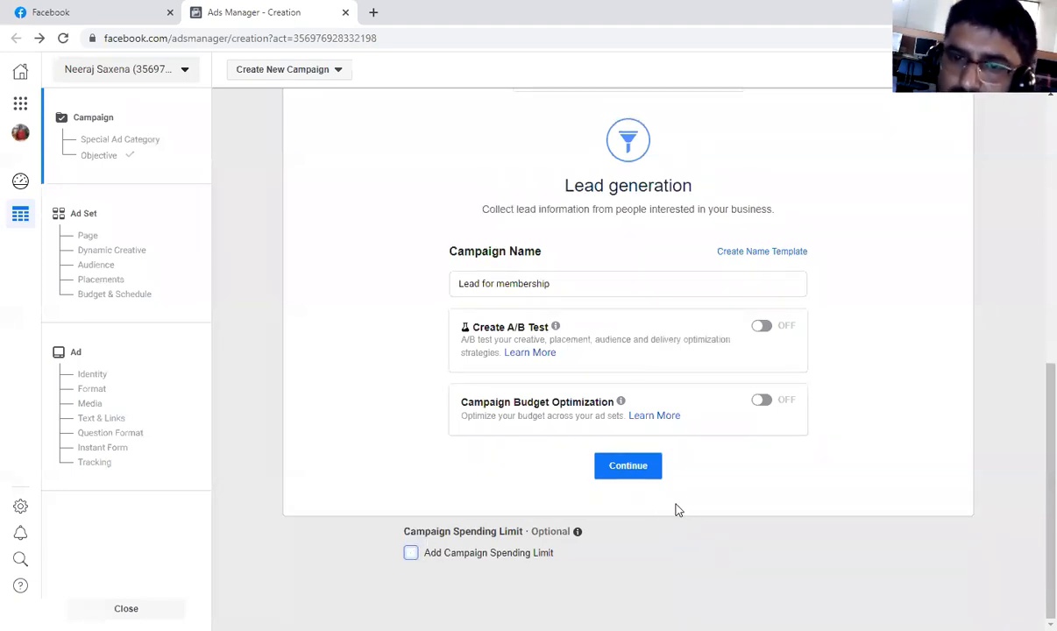
# Continue to the ad set level and rename the ad set as "IN - +91", staying on its form.
pyautogui.click(643, 469)
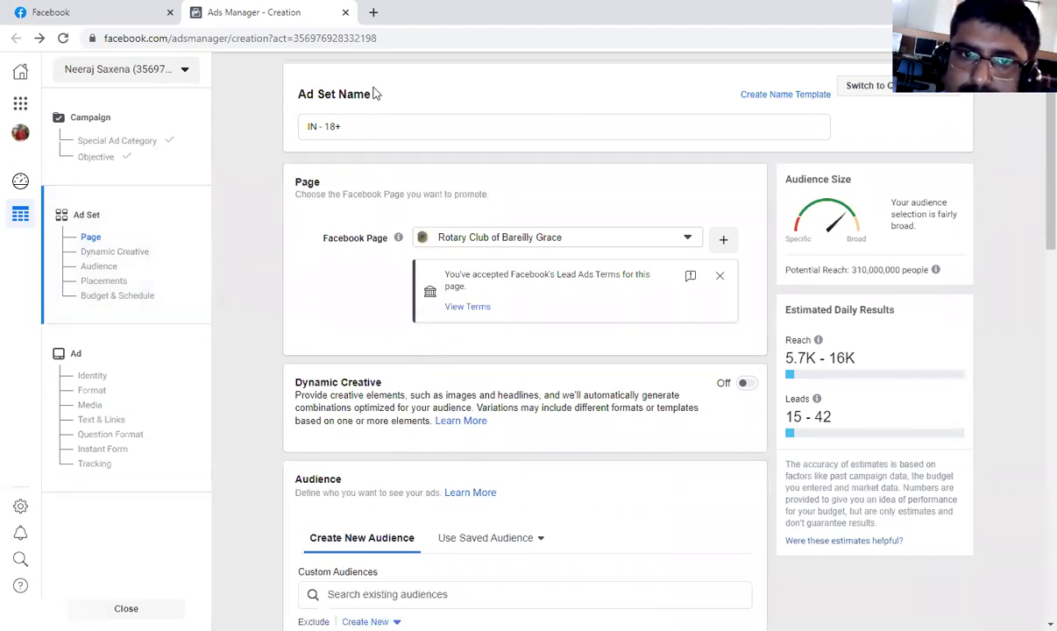
pyautogui.click(342, 127)
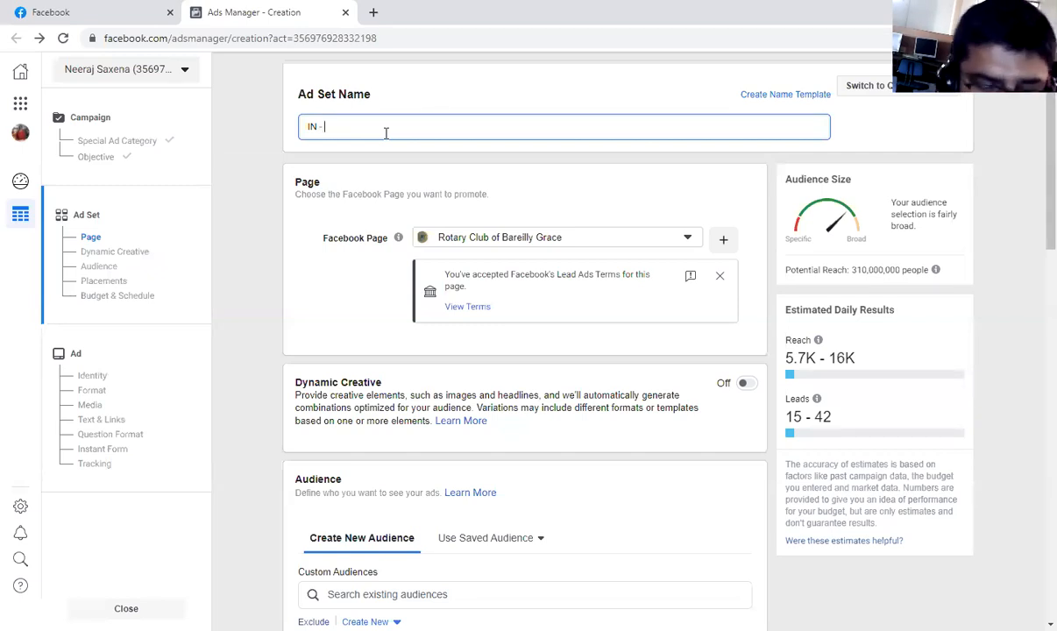
pyautogui.write('=')
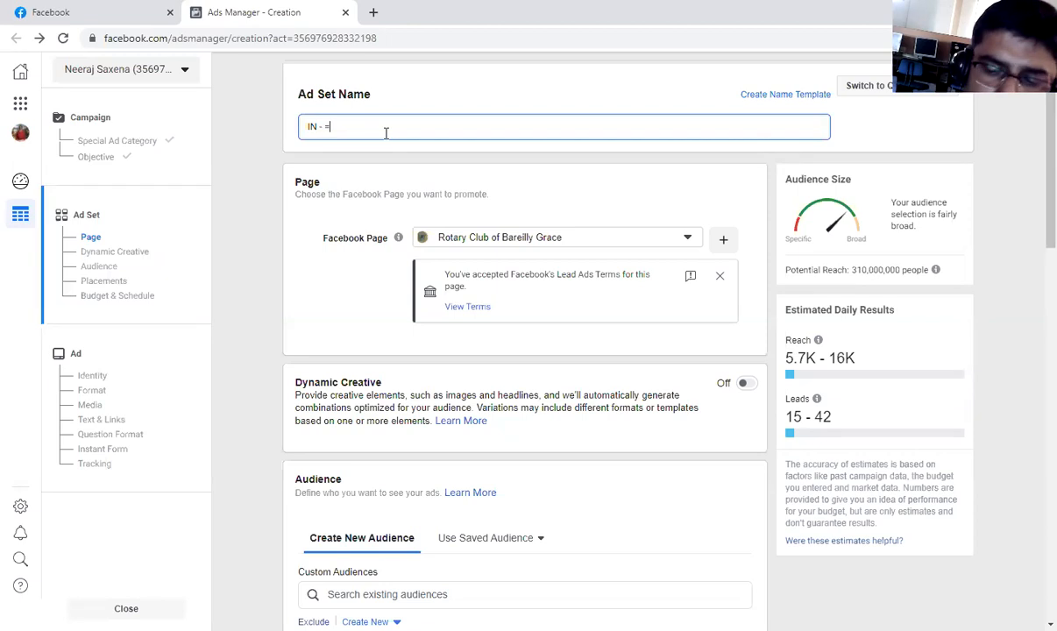
pyautogui.write('=')
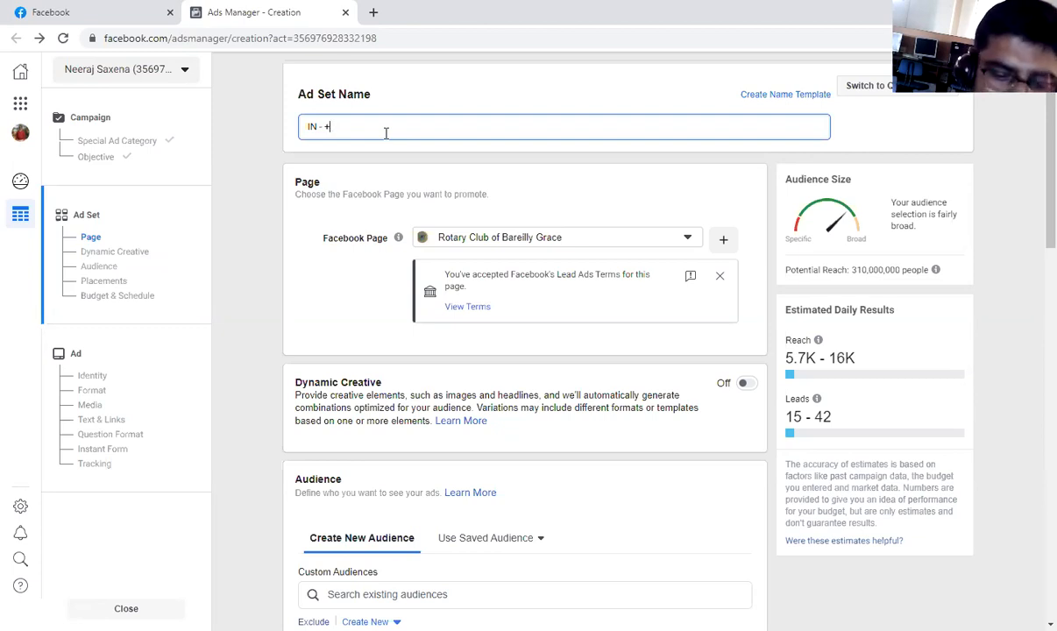
pyautogui.write('91')
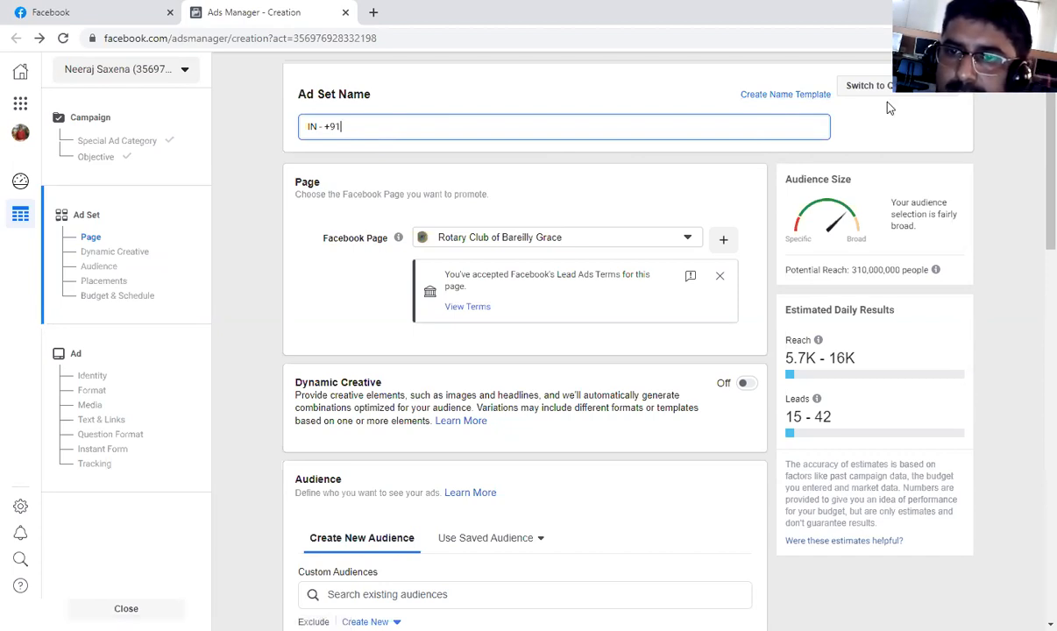
pyautogui.click(795, 99)
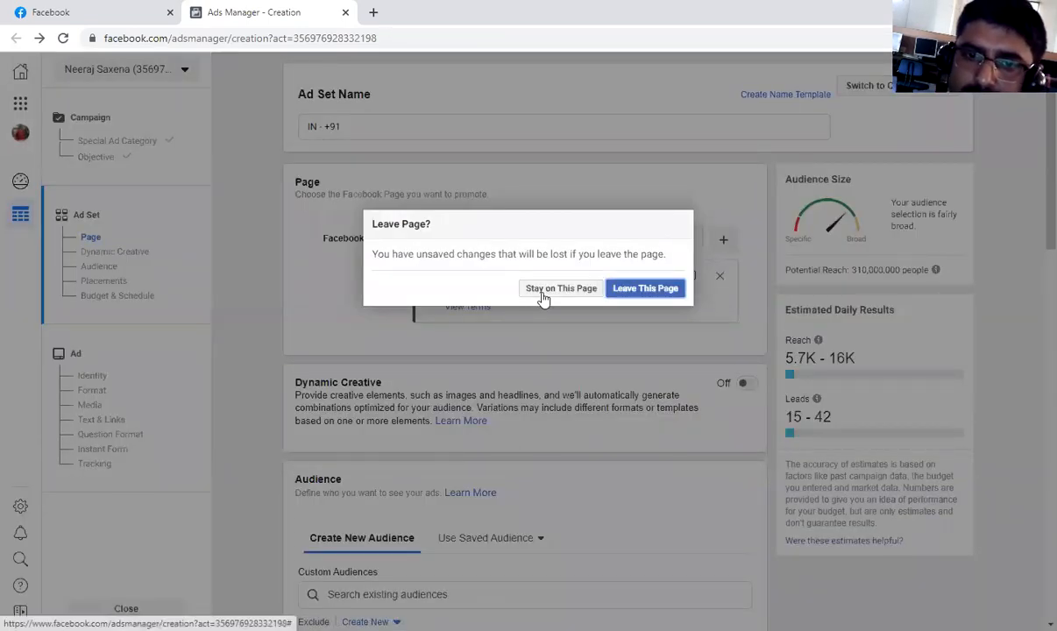
pyautogui.click(542, 293)
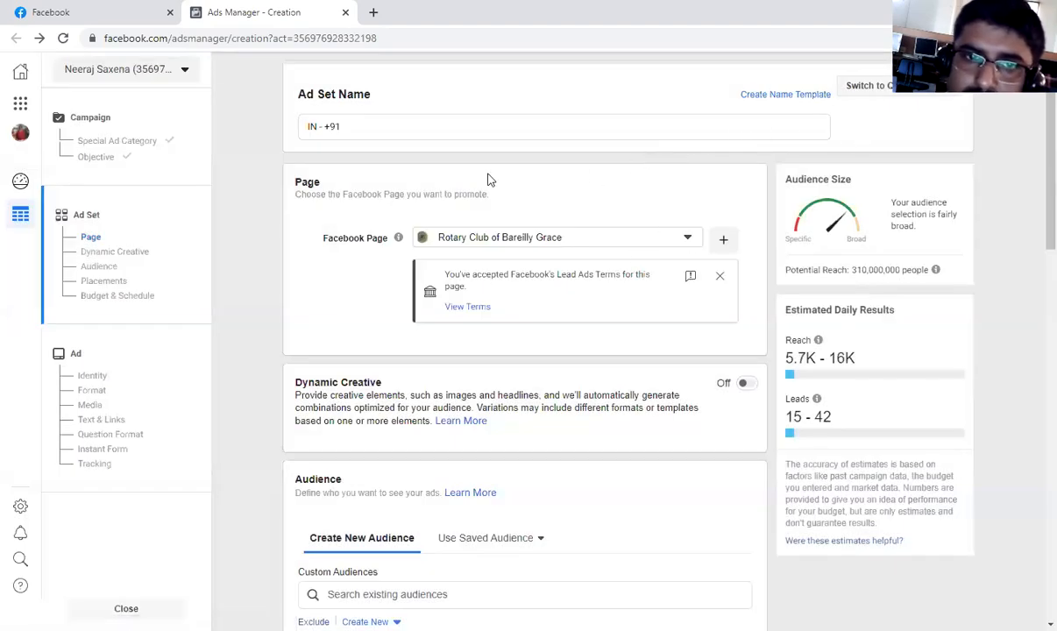
# Open the Lead Ads Terms for the Page being promoted, return to the ad set and look at the terms message's feedback form.
pyautogui.scroll(-1, 490, 180)
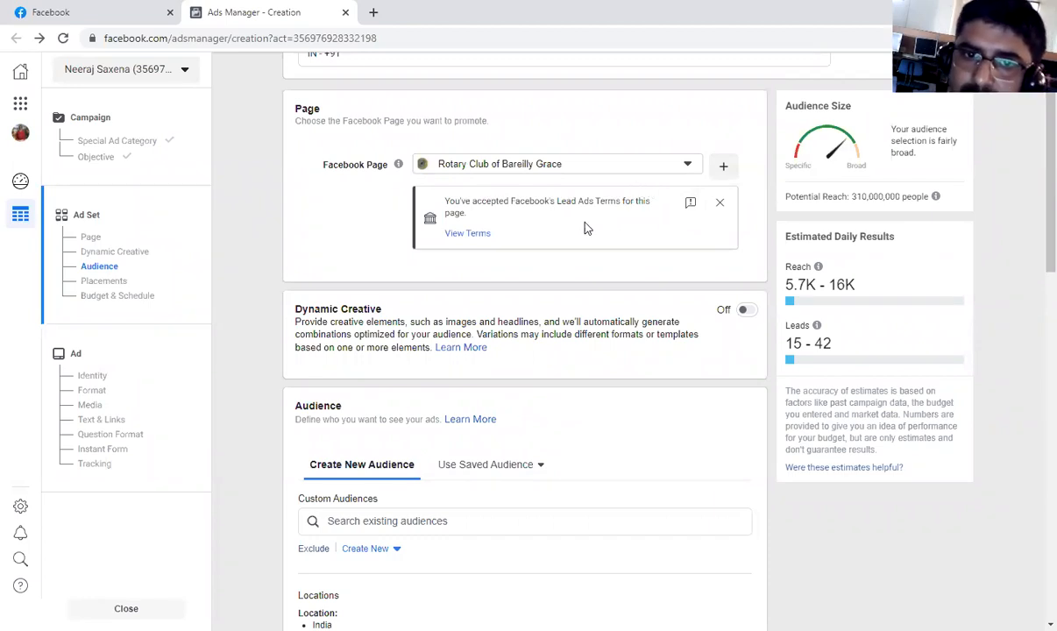
pyautogui.click(468, 237)
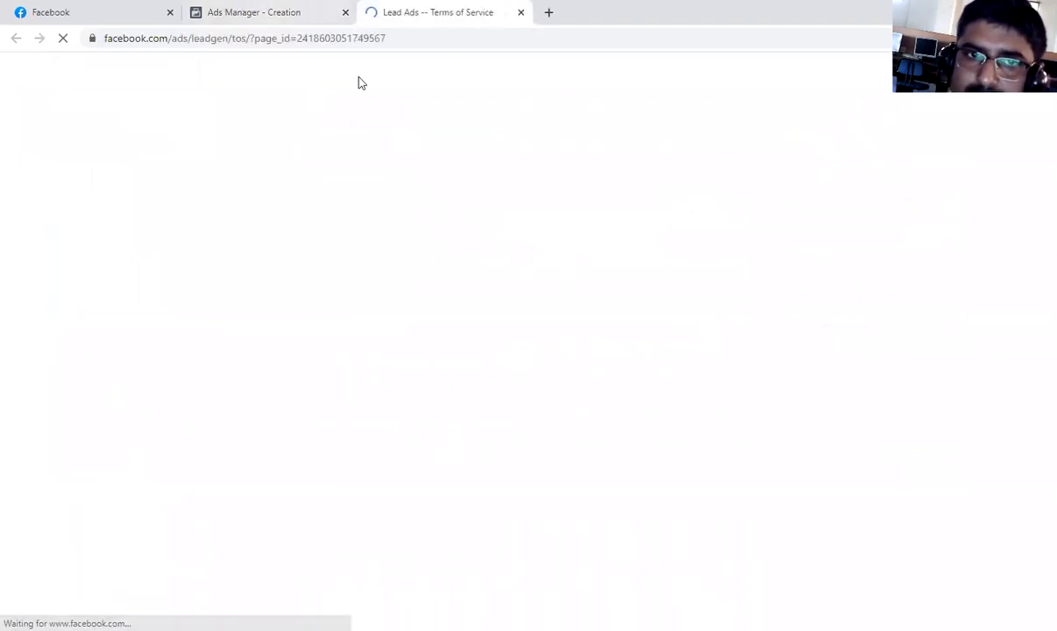
pyautogui.hotkey('ctrl', 'shift', 'Tab')
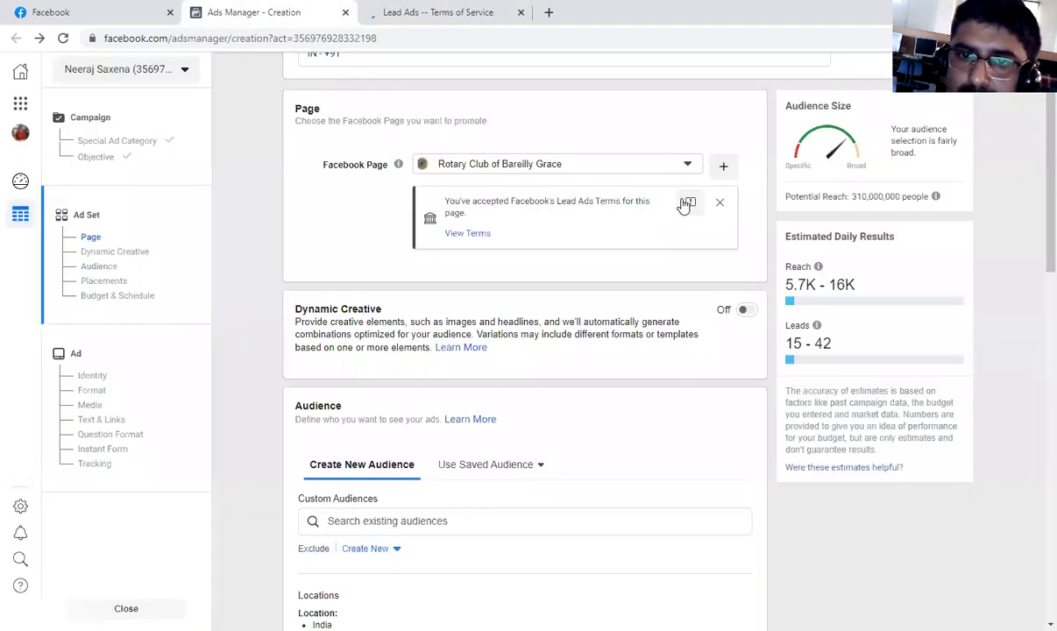
pyautogui.click(692, 204)
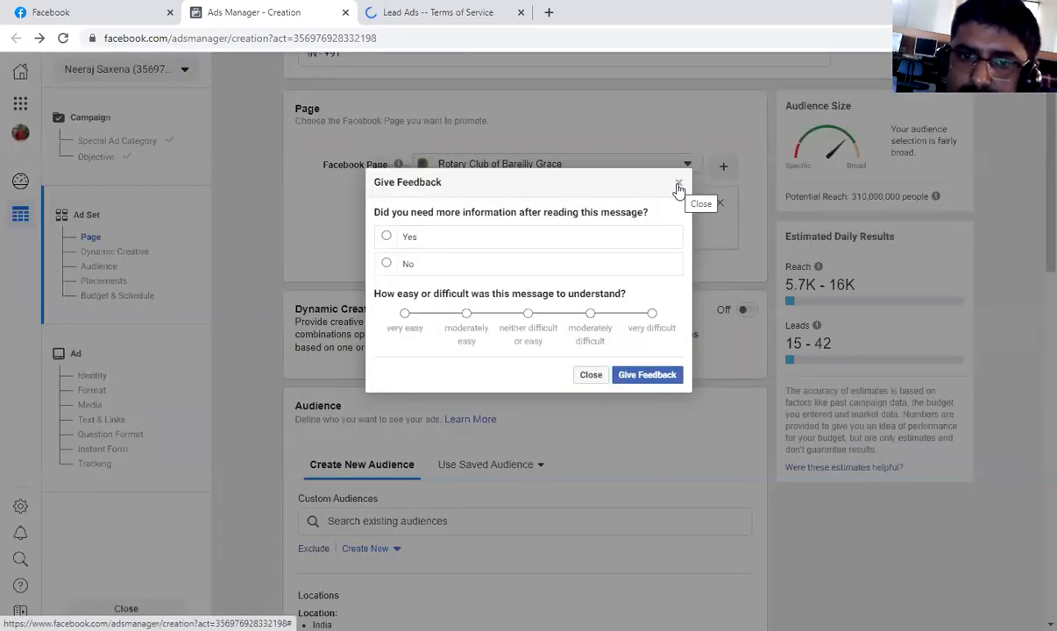
pyautogui.click(679, 186)
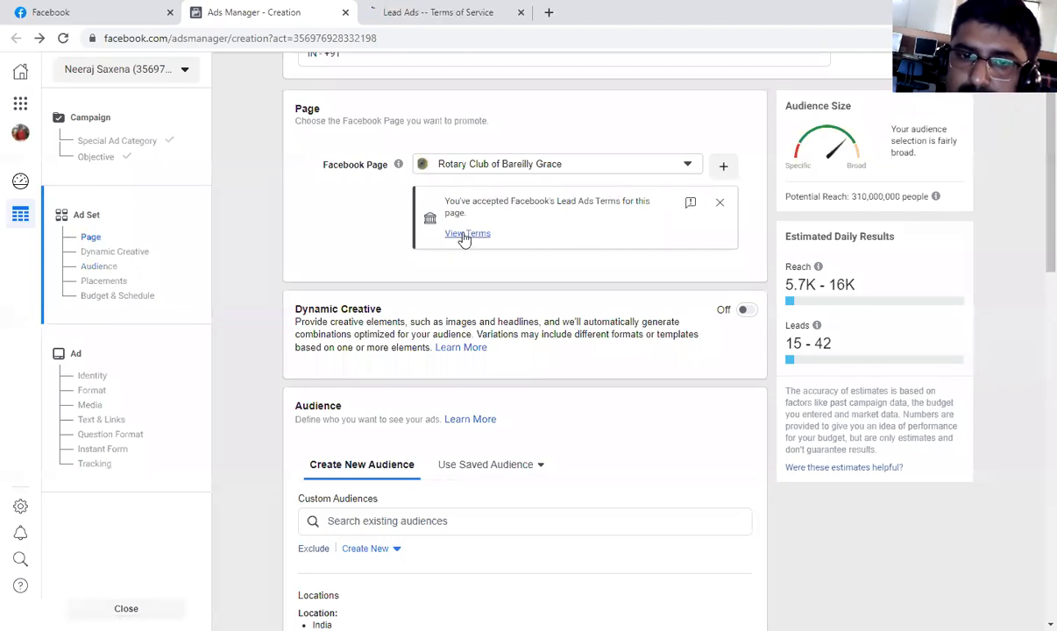
# Read through the Lead Ad Terms that apply to the Rotary Club of Bareilly Grace Page.
pyautogui.click(465, 235)
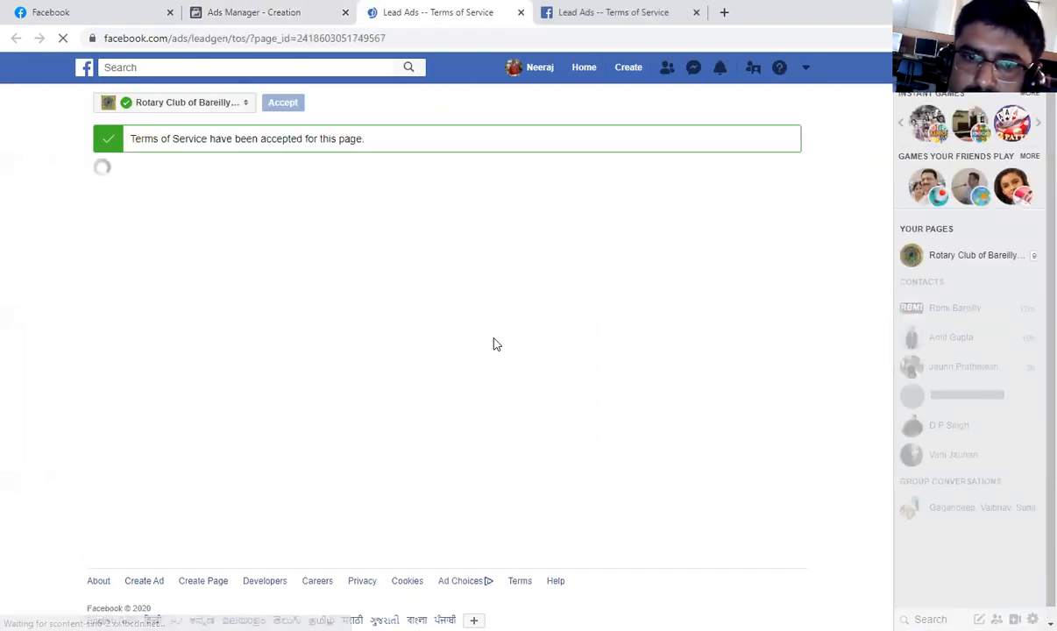
pyautogui.scroll(-2, 494, 344)
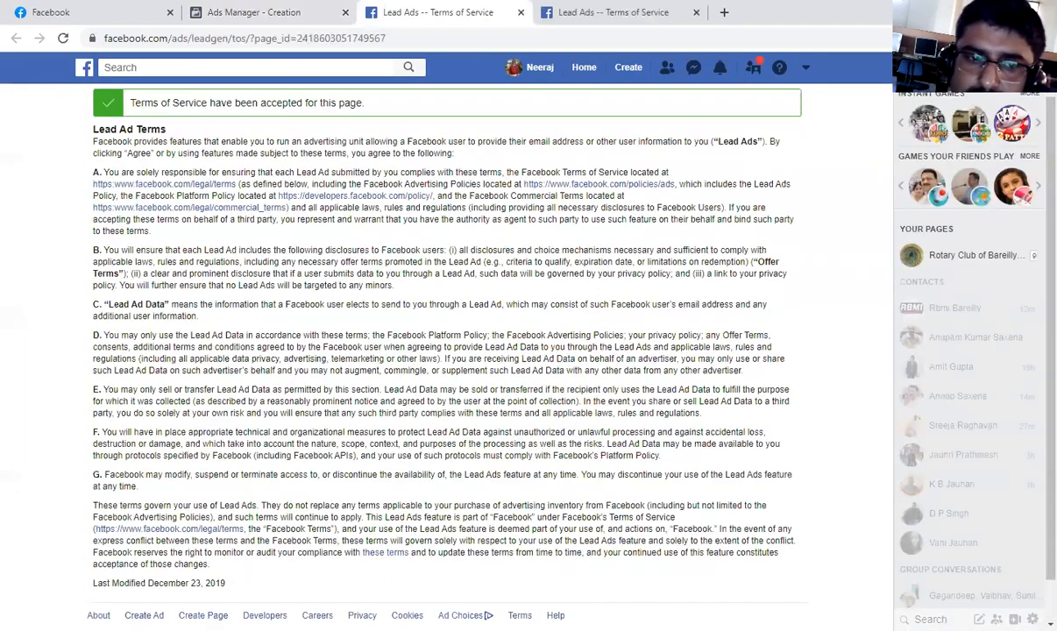
pyautogui.scroll(1, 260, 526)
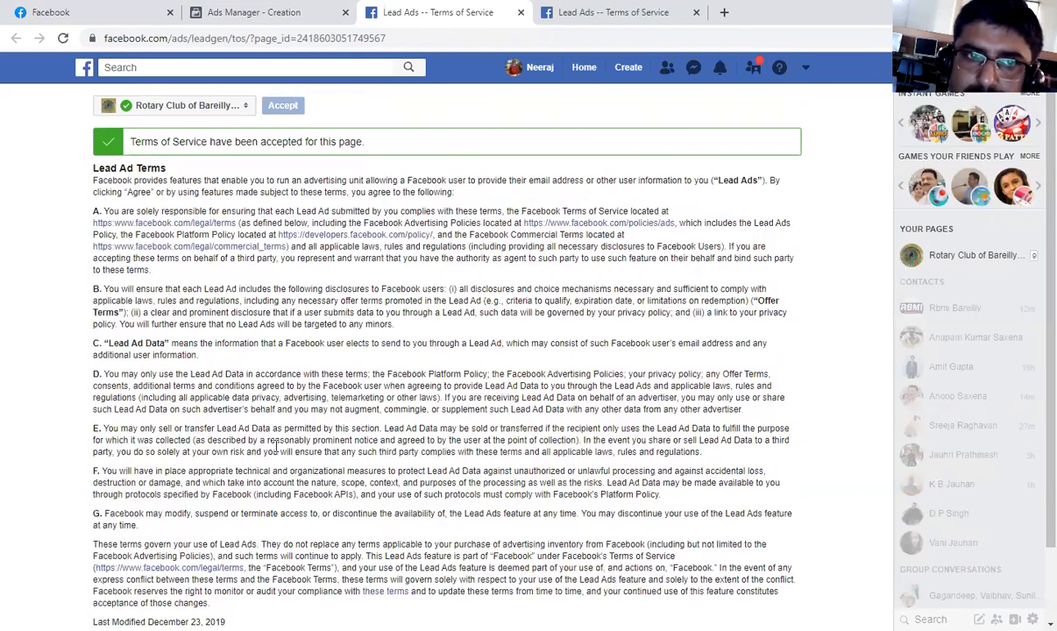
pyautogui.scroll(-1, 188, 167)
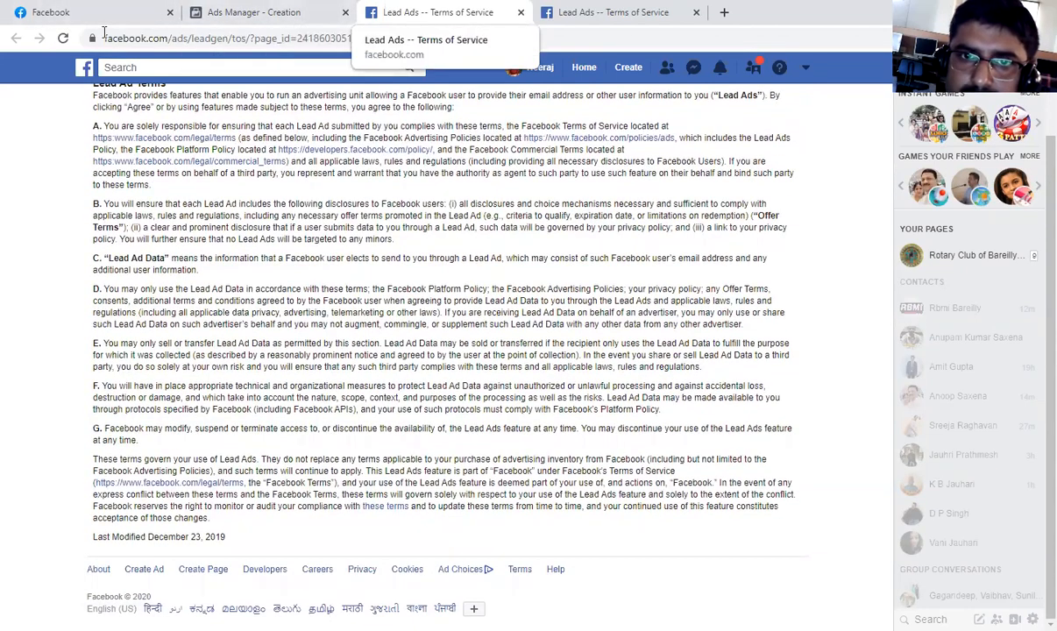
# Return to the ad set form in Ads Manager and dismiss the Lead Ads Terms notice under the selected Page.
pyautogui.click(255, 13)
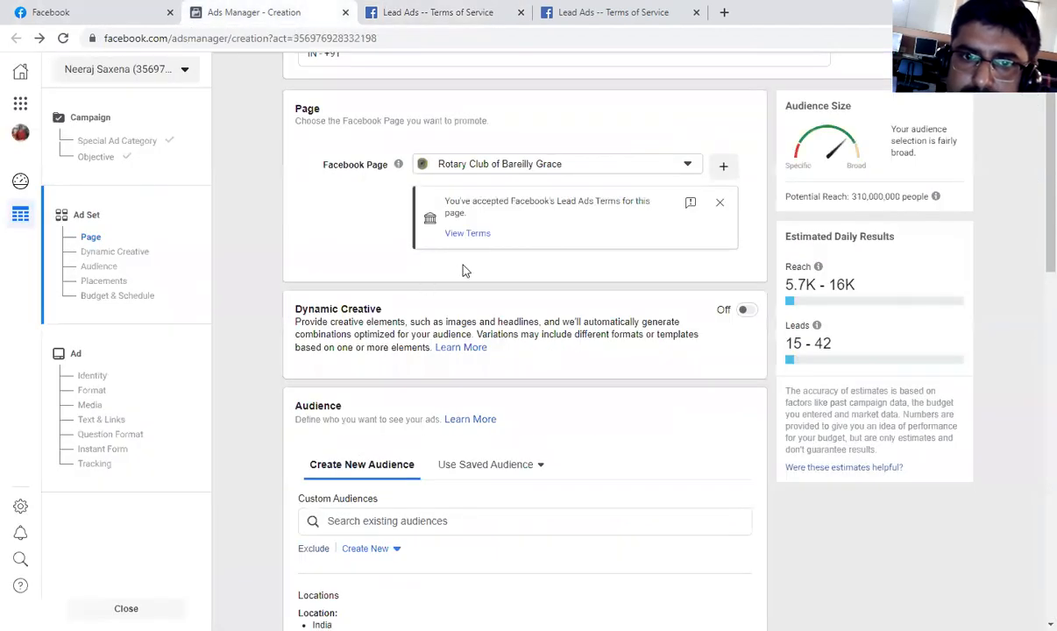
pyautogui.click(720, 203)
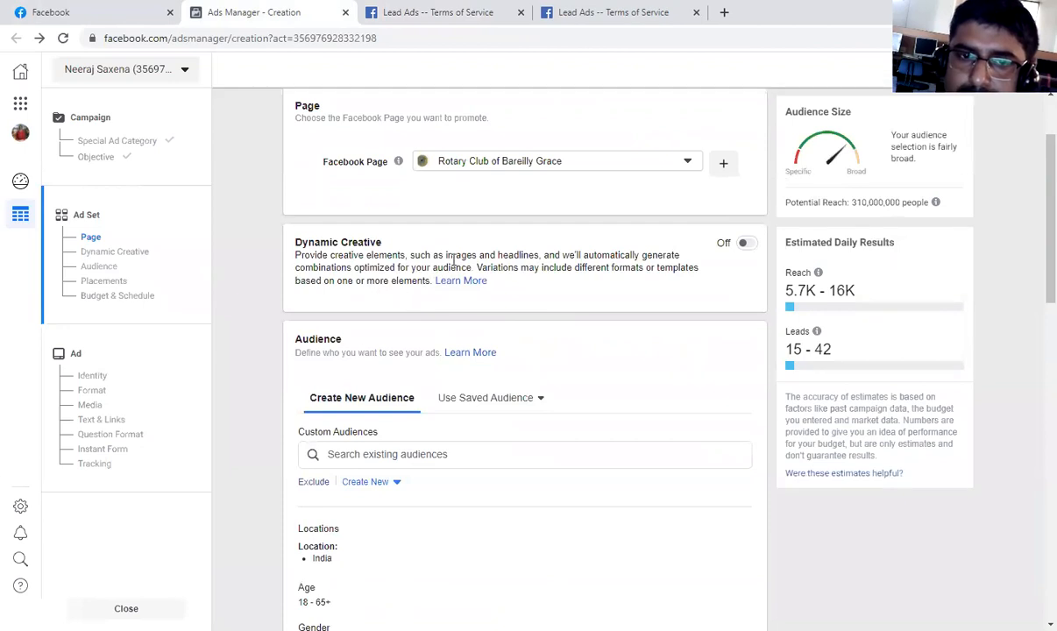
# Turn on Dynamic Creative for the ad set and read the explanations of the estimated daily reach and leads.
pyautogui.click(745, 244)
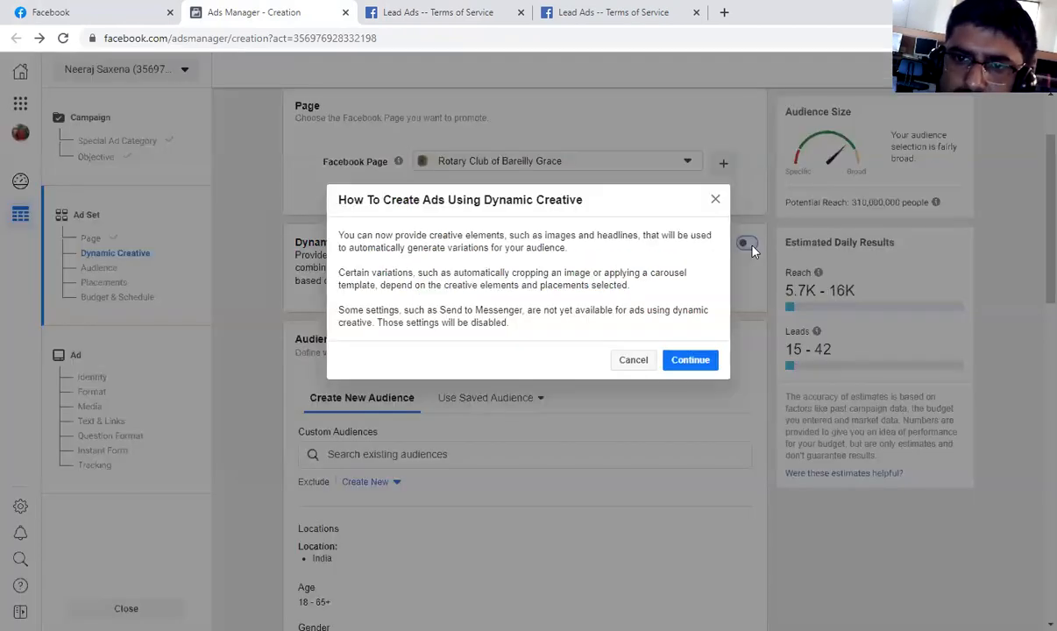
pyautogui.click(689, 366)
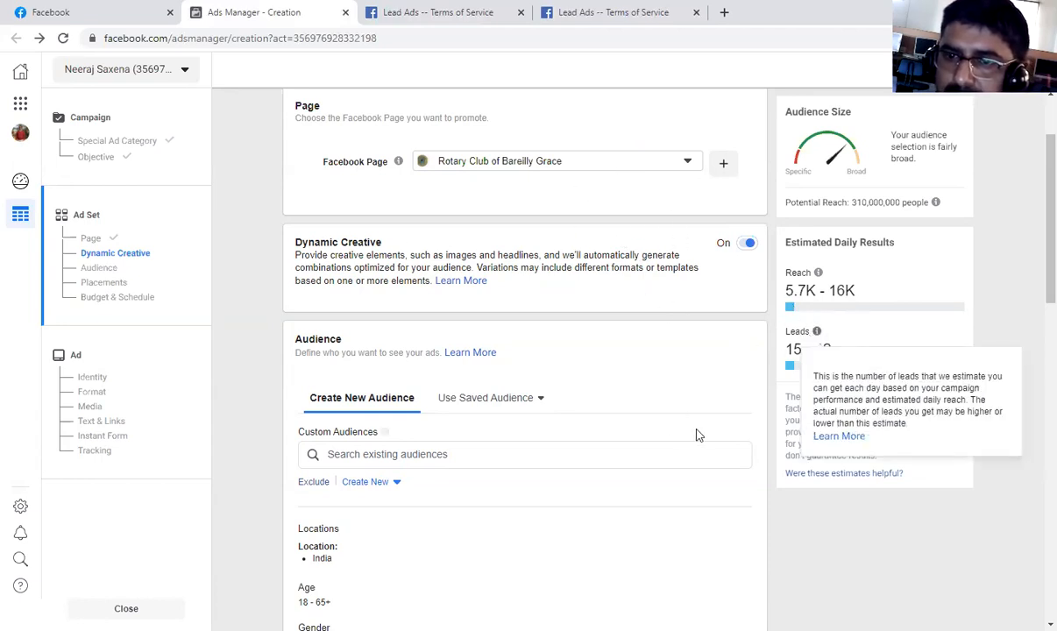
pyautogui.moveTo(821, 277)
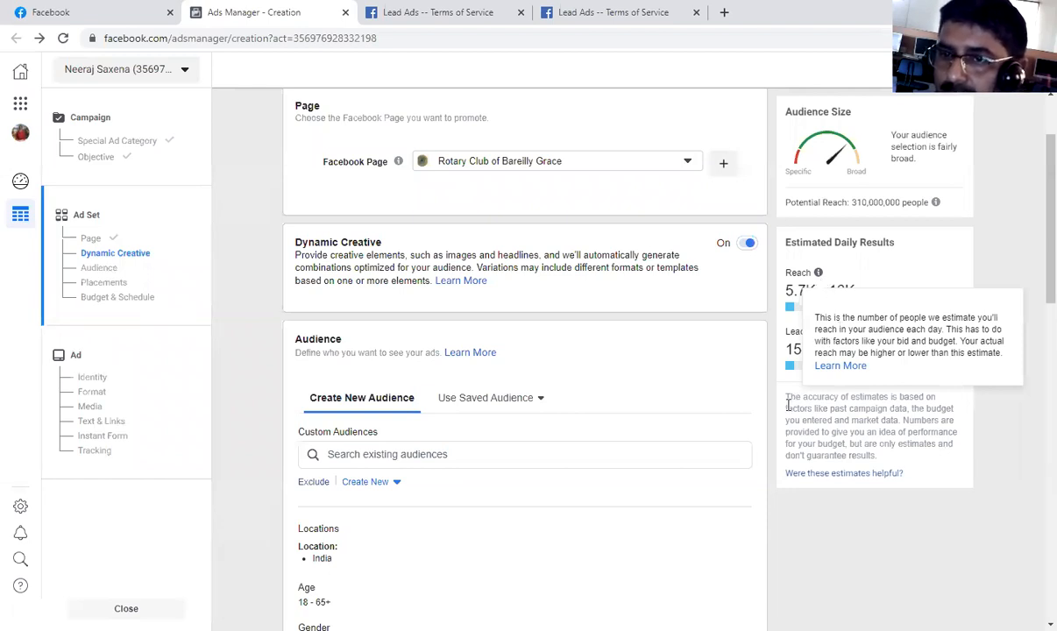
pyautogui.moveTo(820, 337)
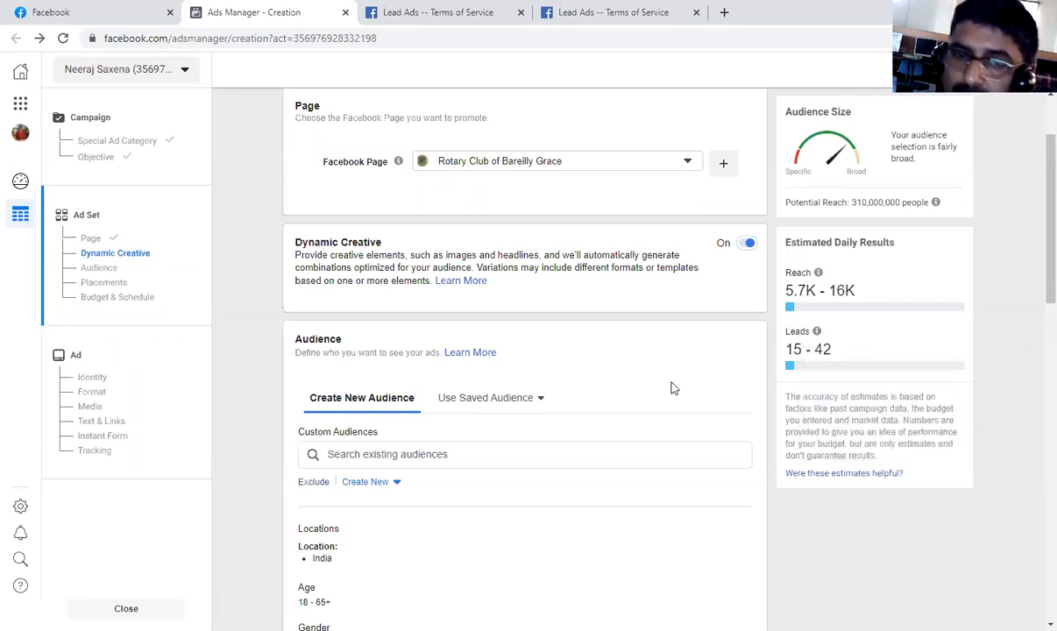
# Turn Dynamic Creative off again for the ad set, accepting the removal of its extra creative assets.
pyautogui.scroll(-2, 530, 481)
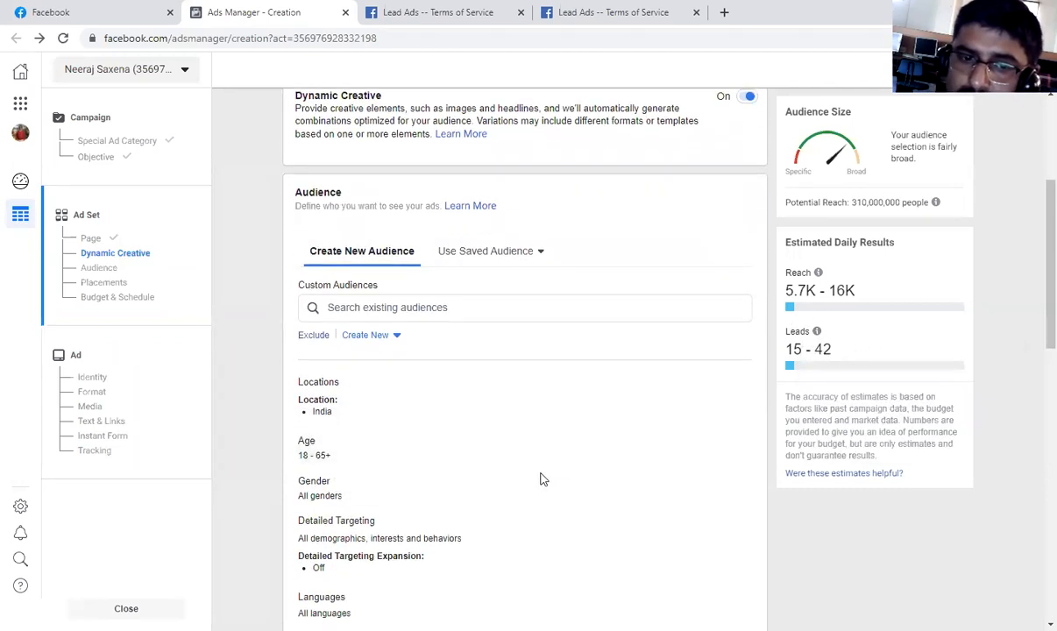
pyautogui.scroll(-2, 548, 477)
pyautogui.scroll(4, 560, 477)
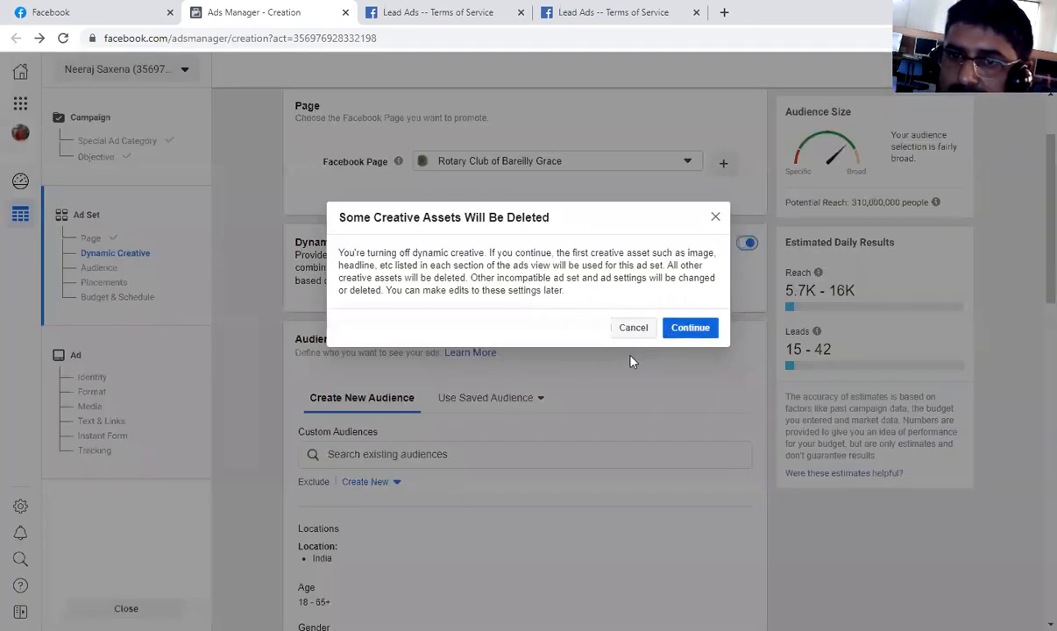
pyautogui.click(702, 326)
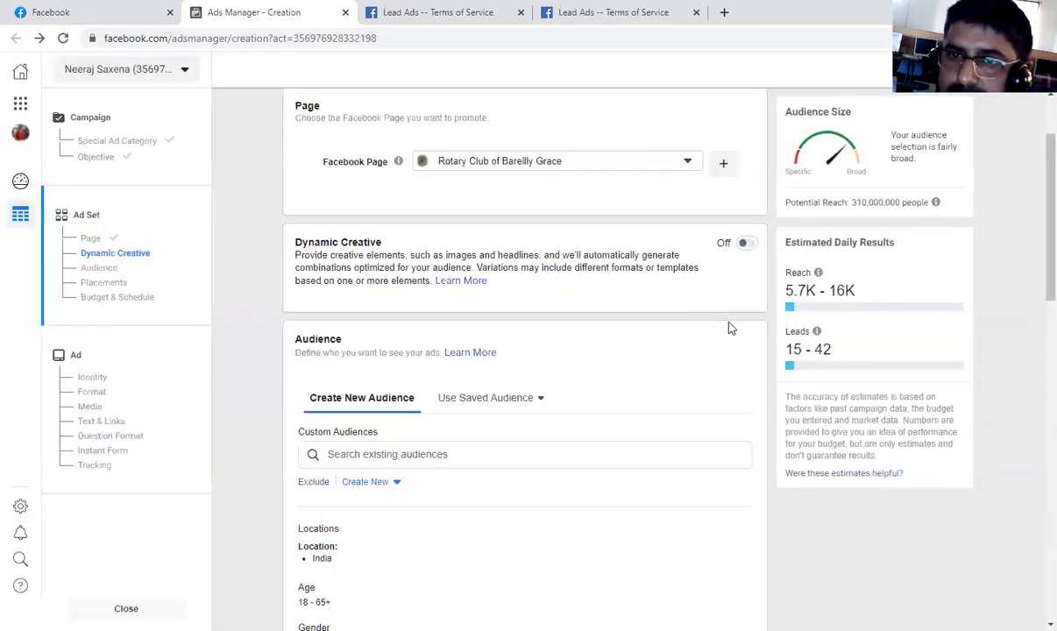
# Look through the saved audiences for the ad set and view the details of the "photograph" audience without applying it.
pyautogui.scroll(-1, 624, 333)
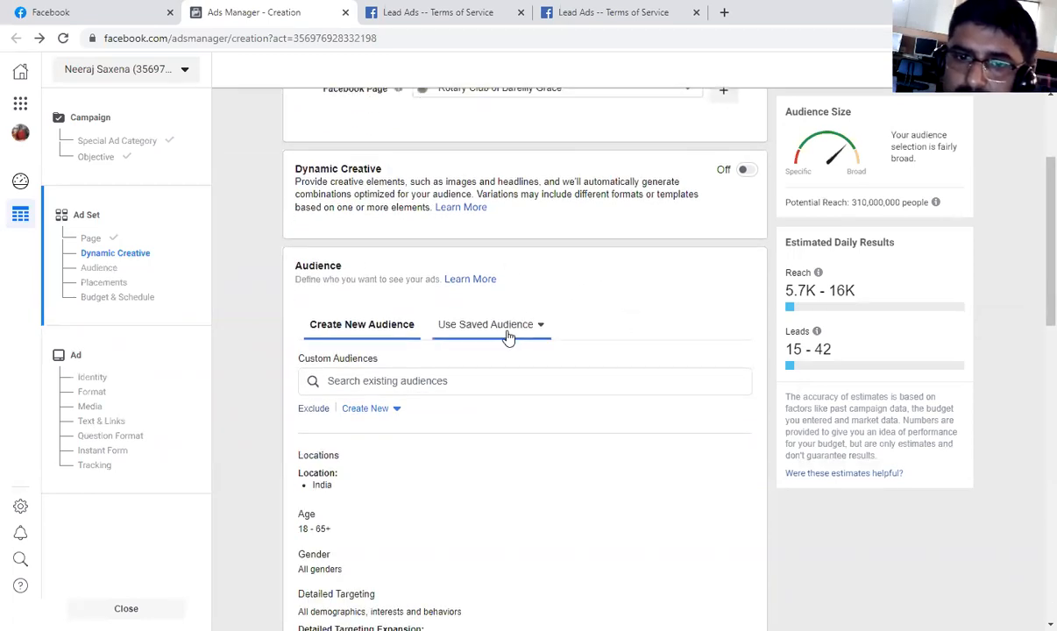
pyautogui.scroll(-1, 508, 338)
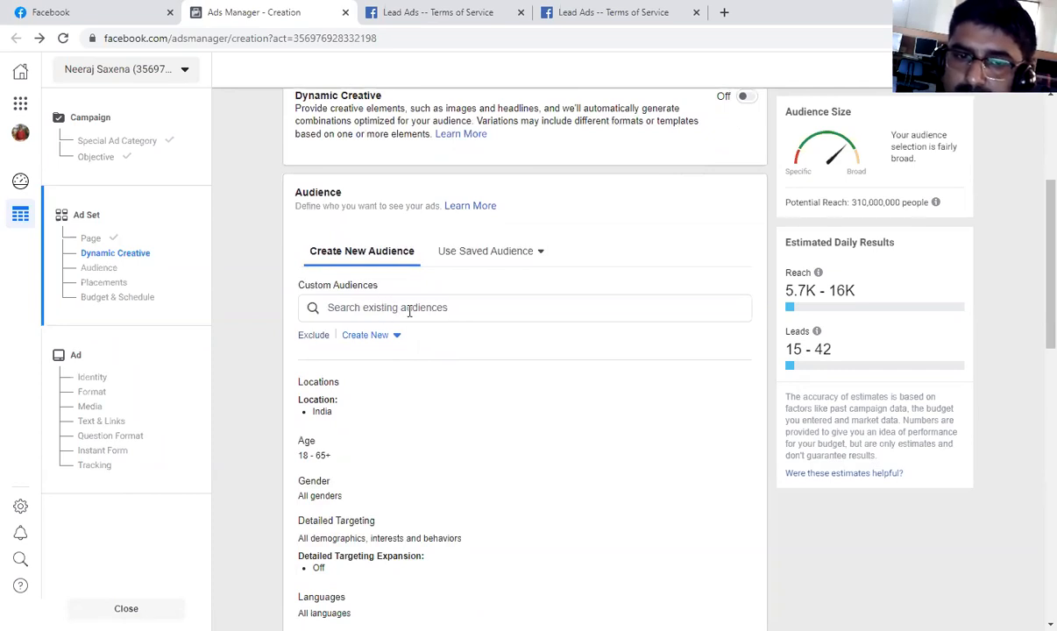
pyautogui.click(495, 252)
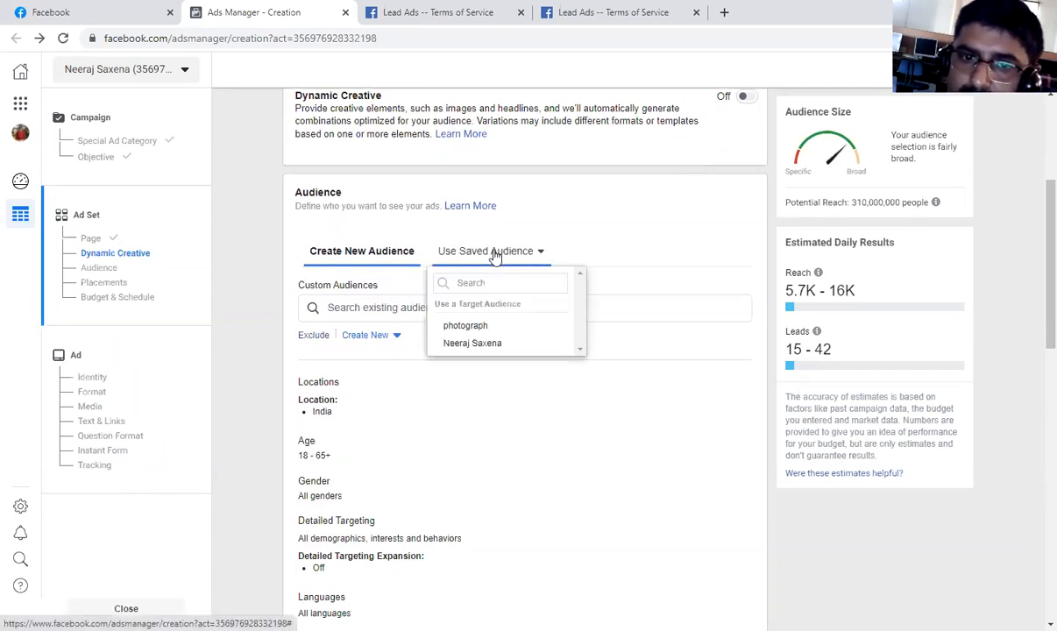
pyautogui.moveTo(481, 332)
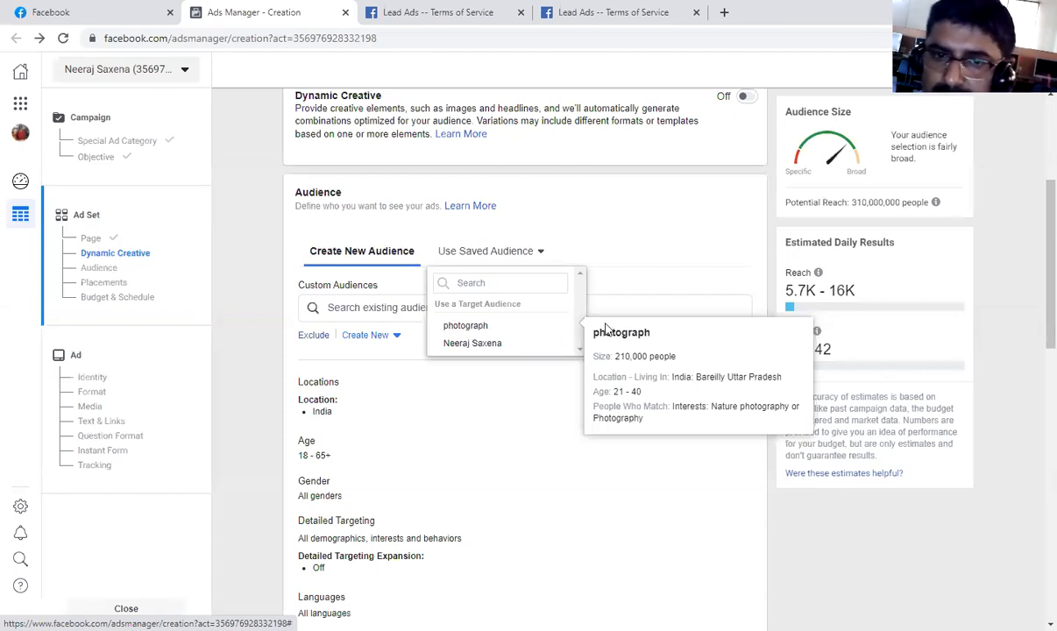
pyautogui.click(663, 247)
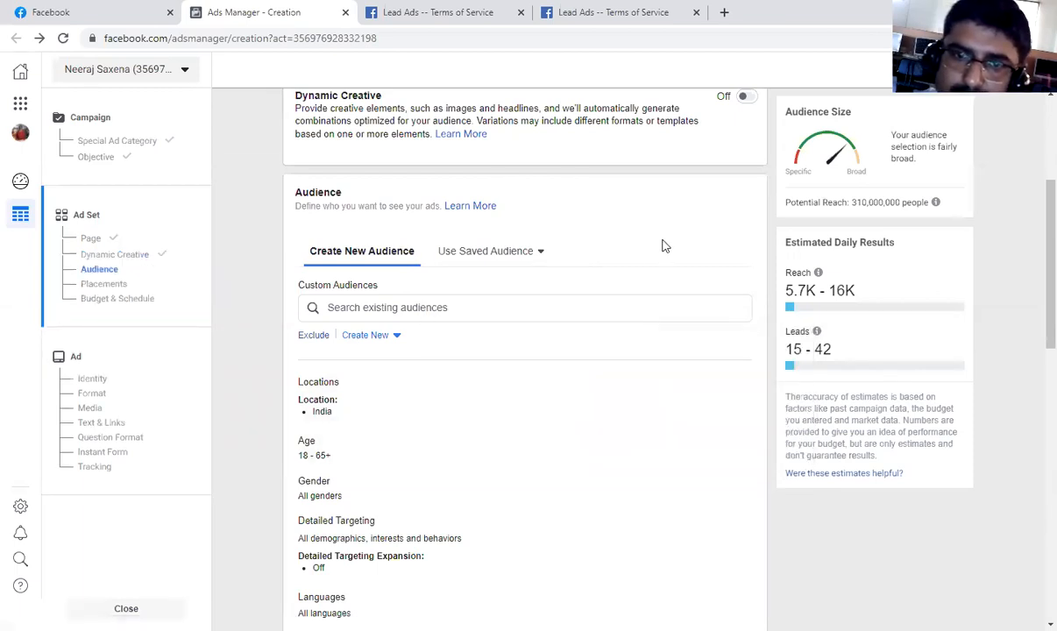
# View the source options for creating a new Custom Audience and close them without choosing one.
pyautogui.click(385, 341)
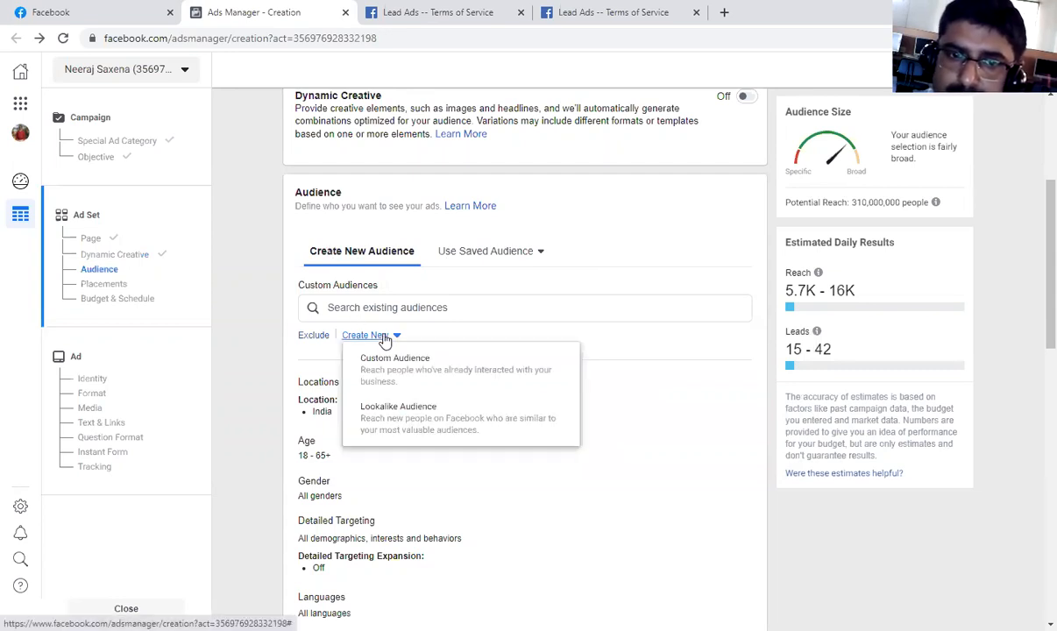
pyautogui.click(414, 369)
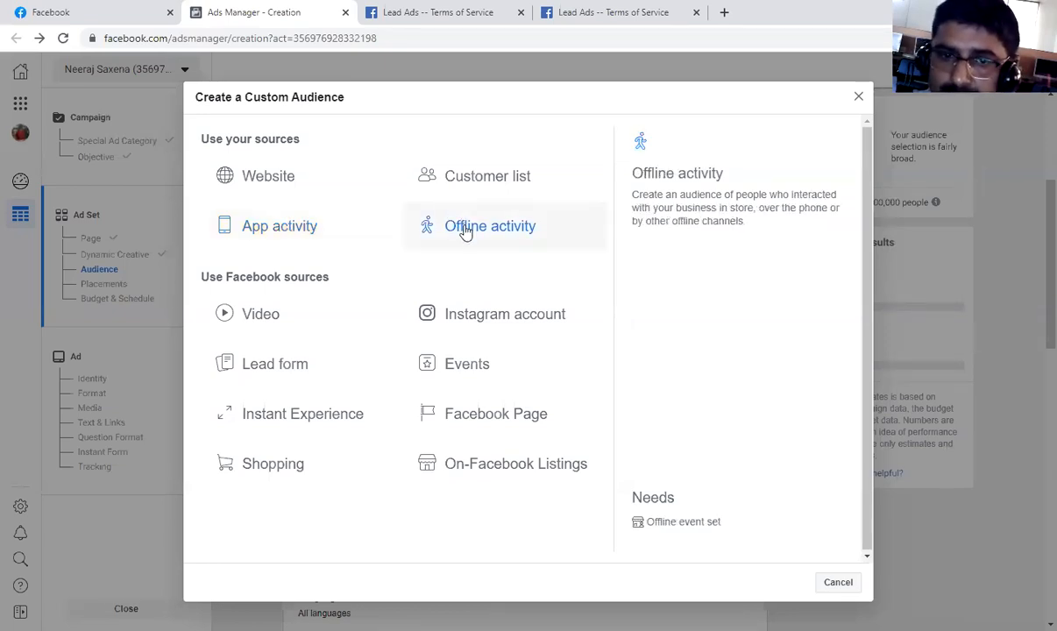
pyautogui.click(858, 98)
# Change the audience location to the city of Bareilly, Uttar Pradesh, India.
pyautogui.scroll(-3, 394, 360)
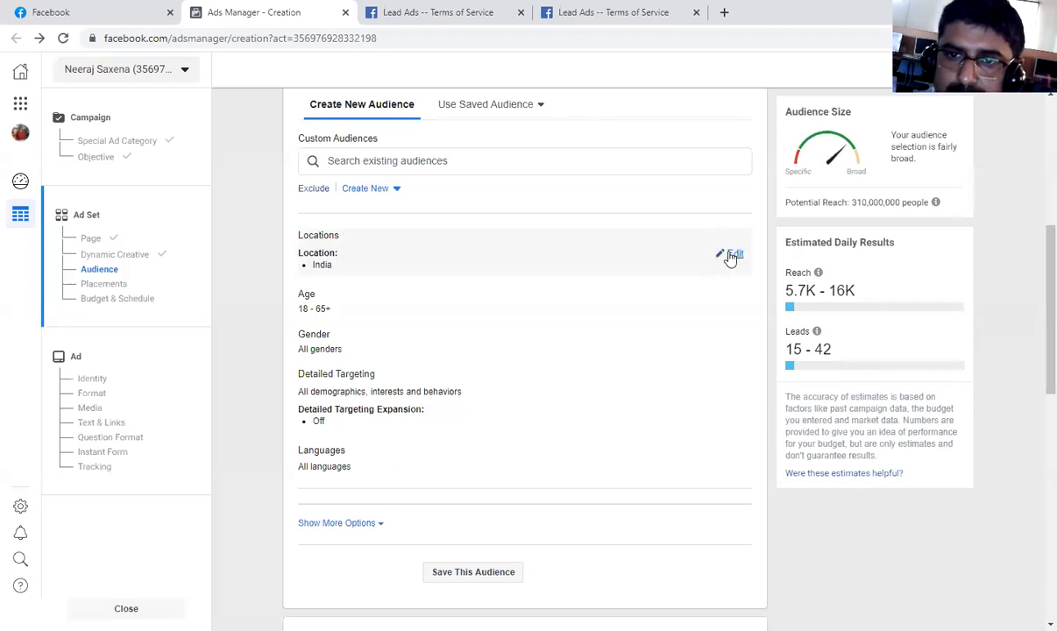
pyautogui.click(732, 254)
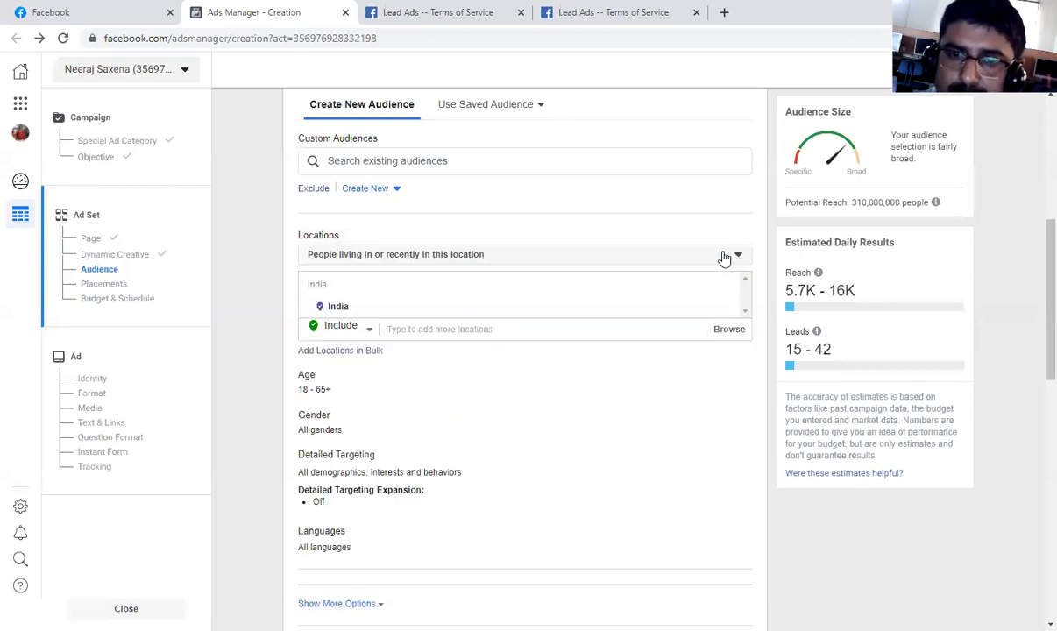
pyautogui.click(489, 327)
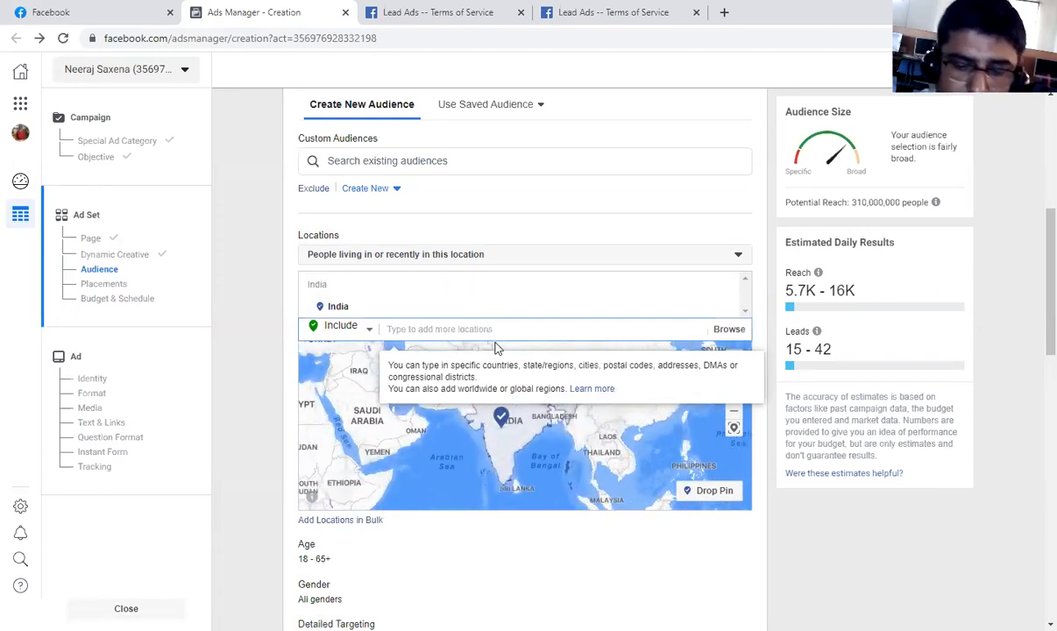
pyautogui.write('bare')
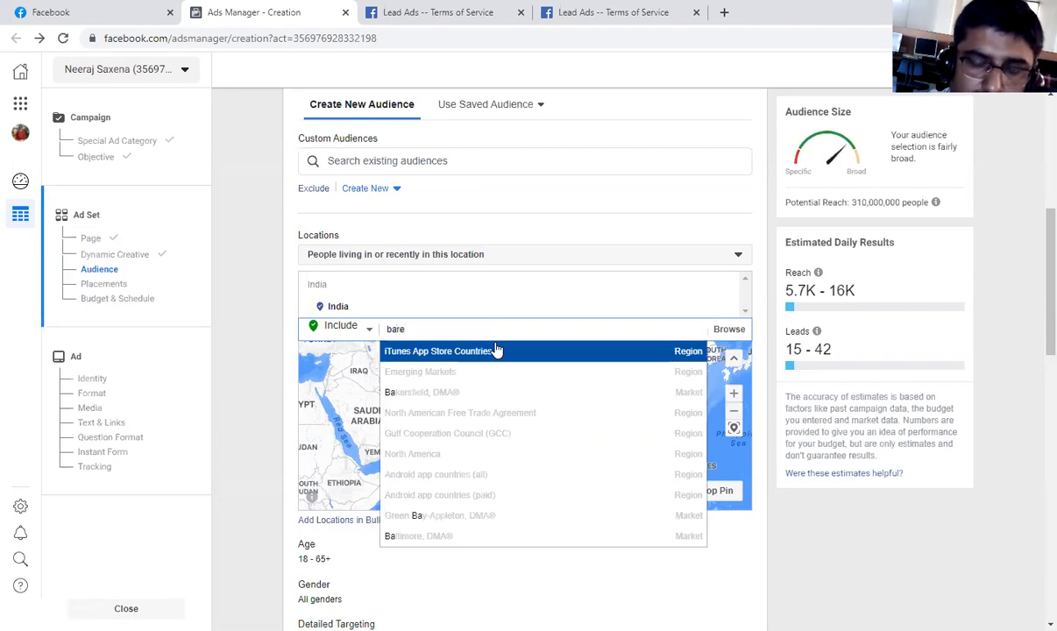
pyautogui.write('illy')
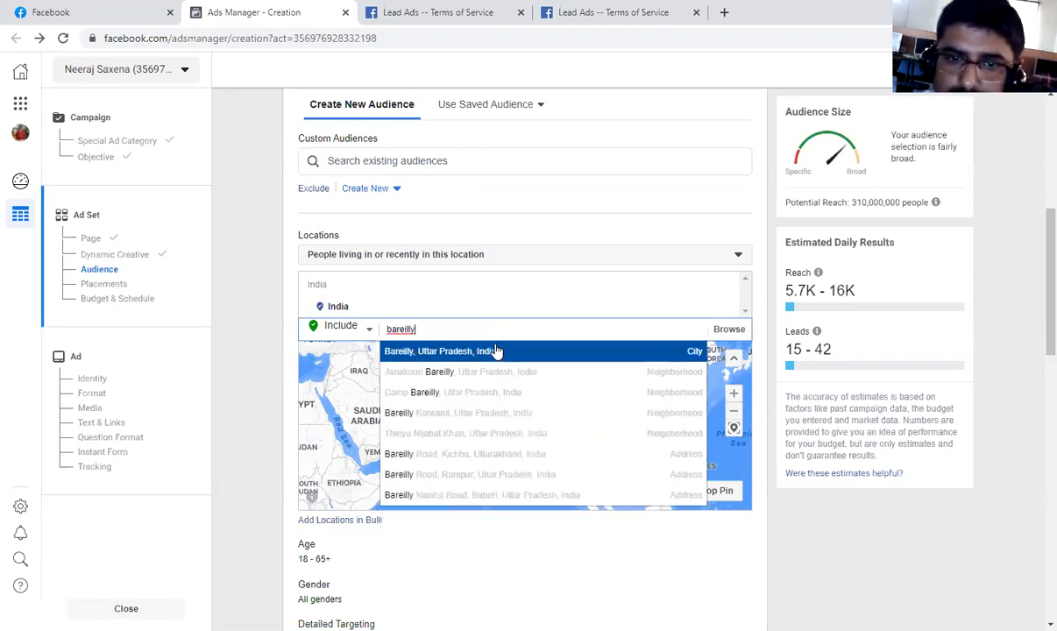
pyautogui.click(497, 351)
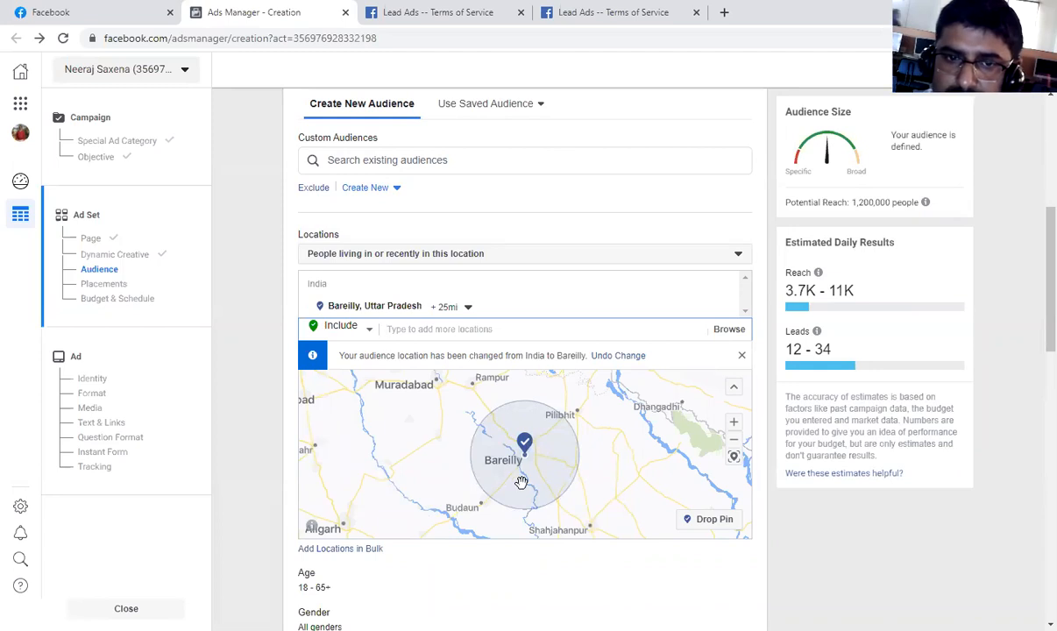
# Try a 13-mile and a 50-mile radius around Bareilly and examine the covered area on the map.
pyautogui.click(469, 309)
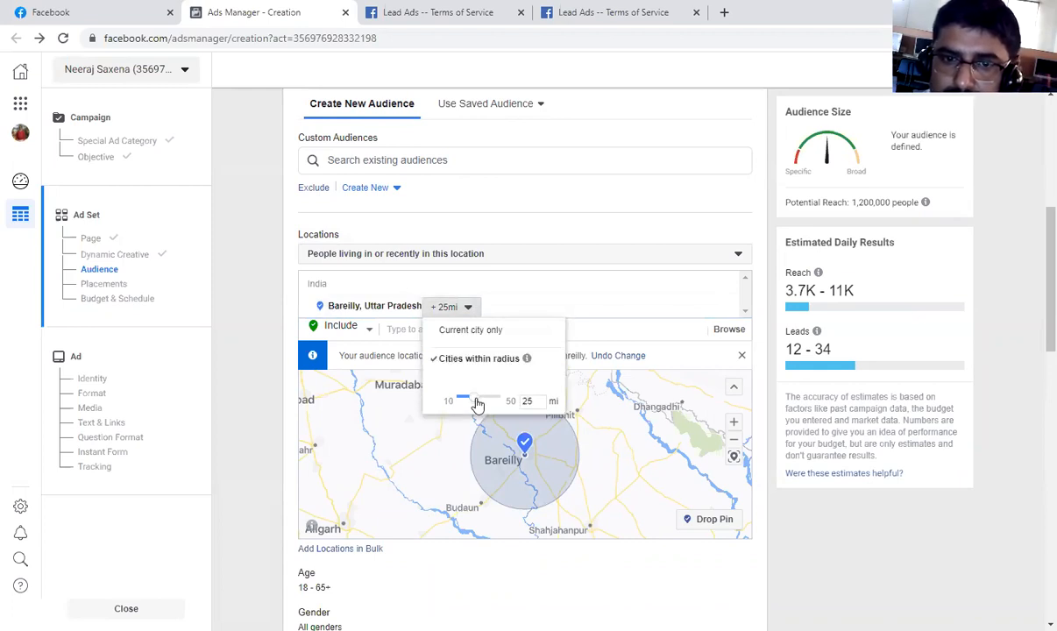
pyautogui.moveTo(467, 399); pyautogui.dragTo(466, 399)
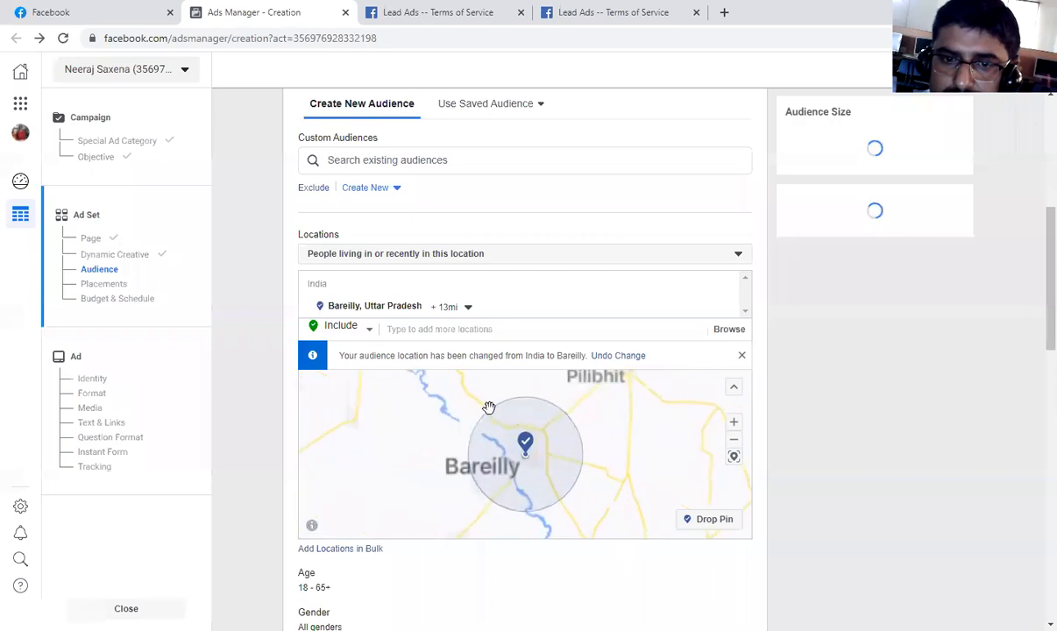
pyautogui.click(470, 309)
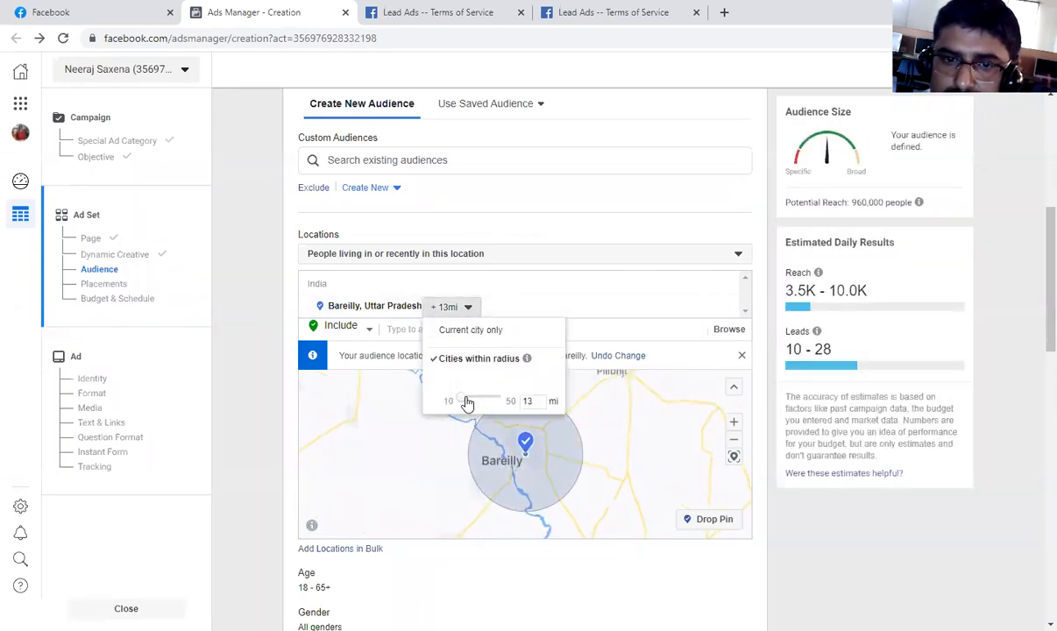
pyautogui.moveTo(465, 401); pyautogui.dragTo(516, 400)
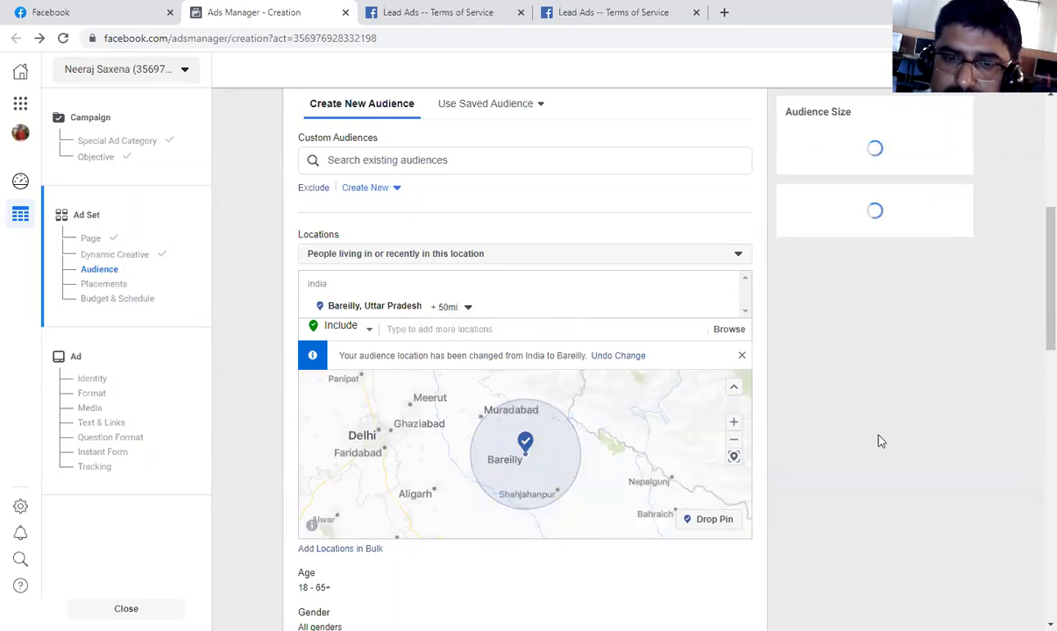
pyautogui.scroll(-2, 530, 498)
pyautogui.scroll(3, 535, 486)
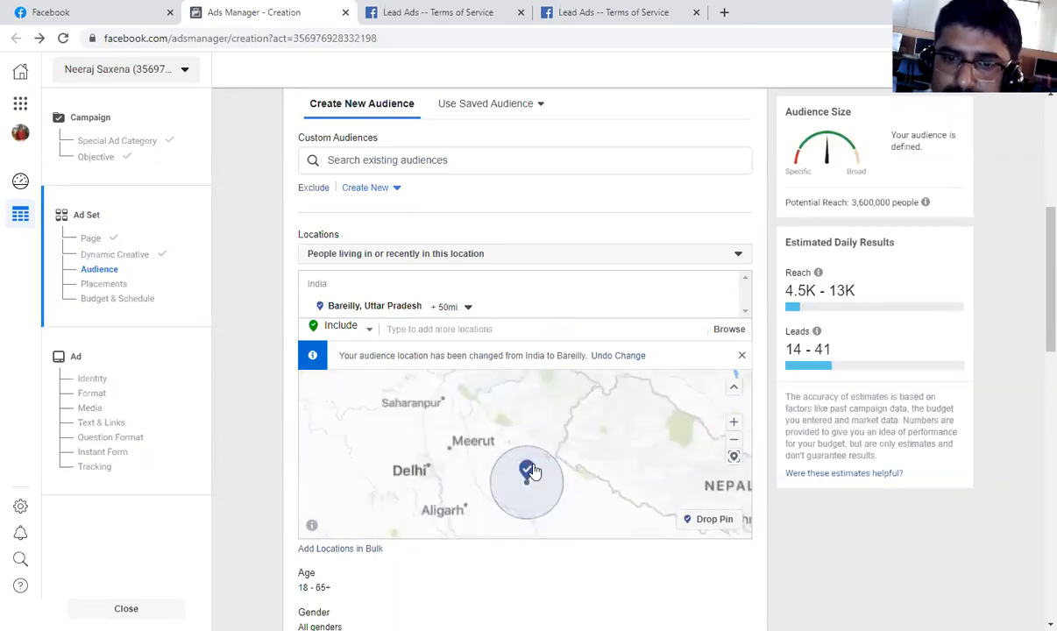
pyautogui.scroll(-1, 542, 483)
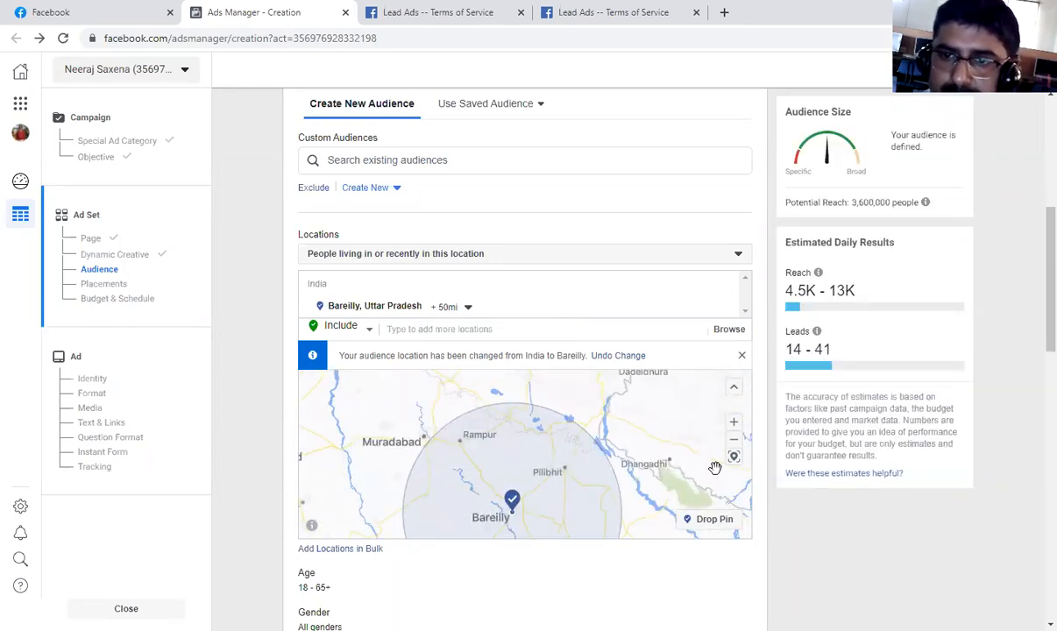
pyautogui.scroll(-2, 637, 463)
pyautogui.scroll(-2, 1021, 401)
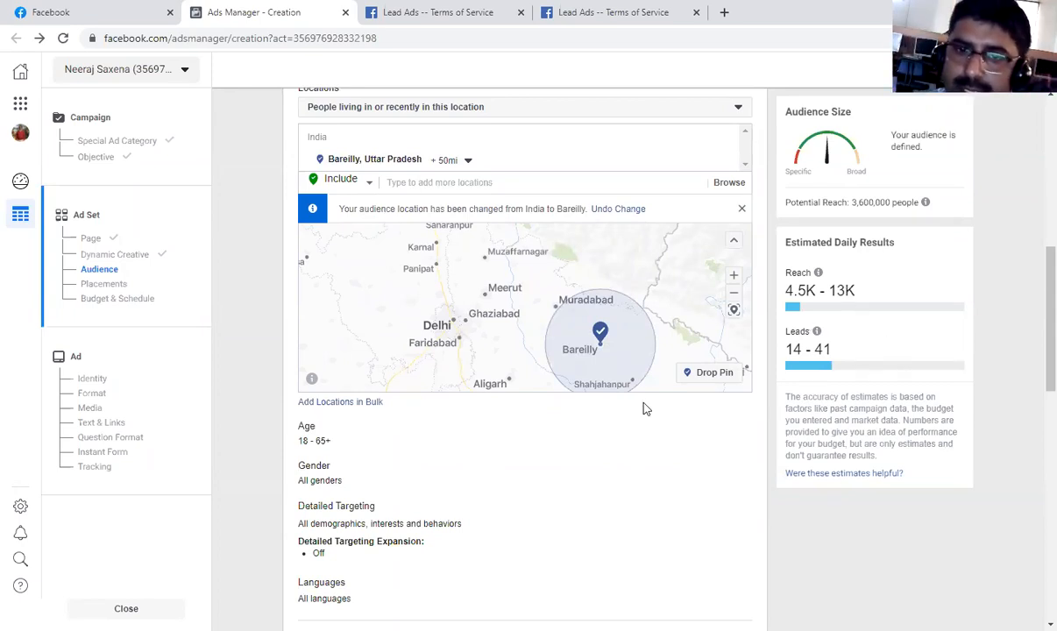
# Set the targeting radius around Bareilly to 31 miles.
pyautogui.click(470, 161)
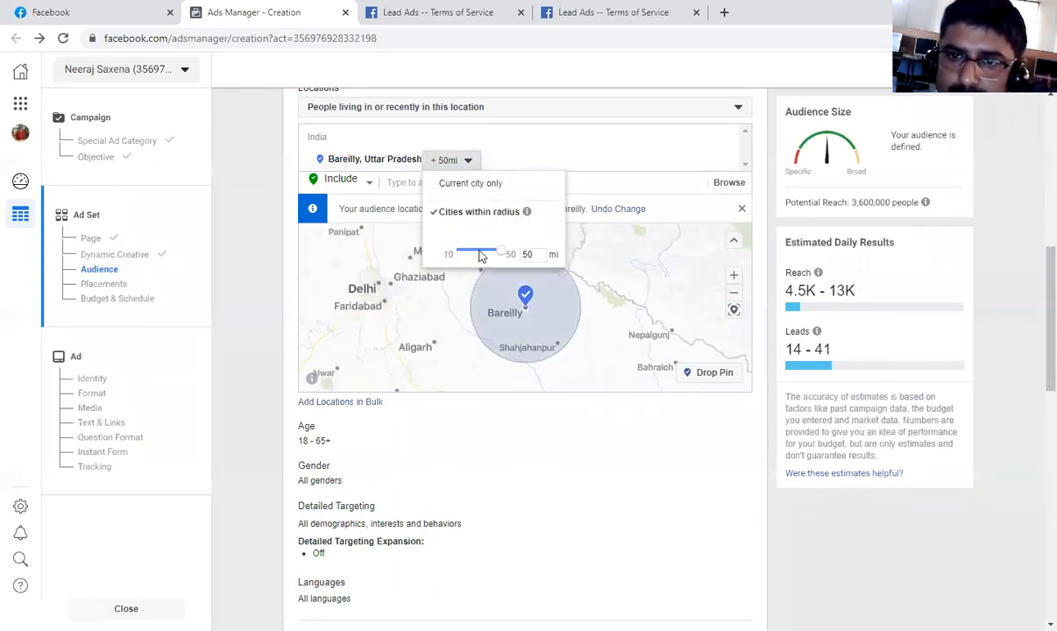
pyautogui.moveTo(507, 255); pyautogui.dragTo(486, 256)
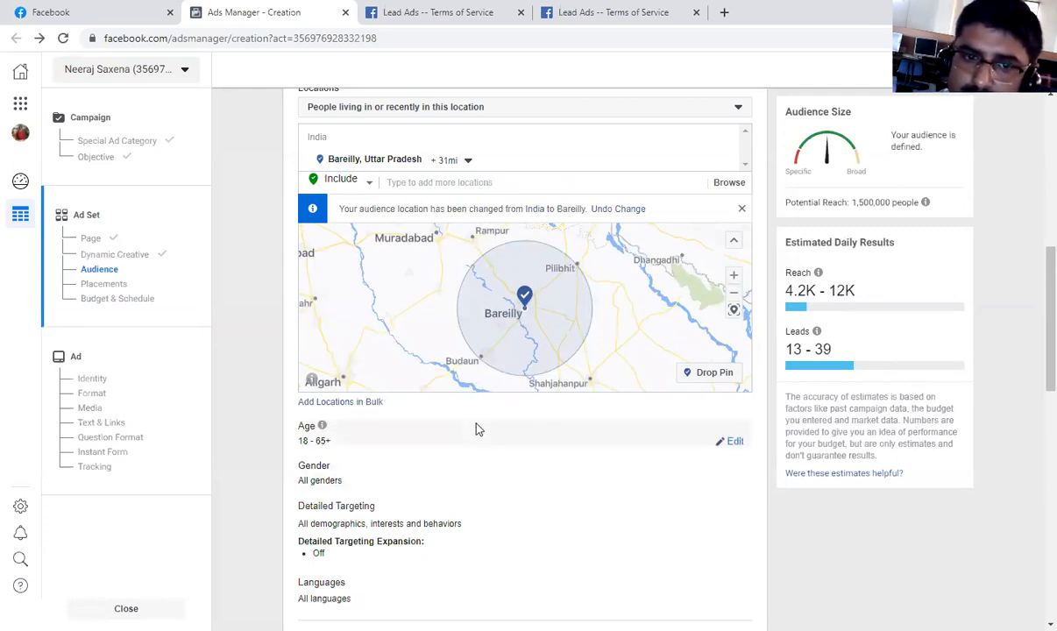
# Set the audience age range to 20 to 50.
pyautogui.click(732, 443)
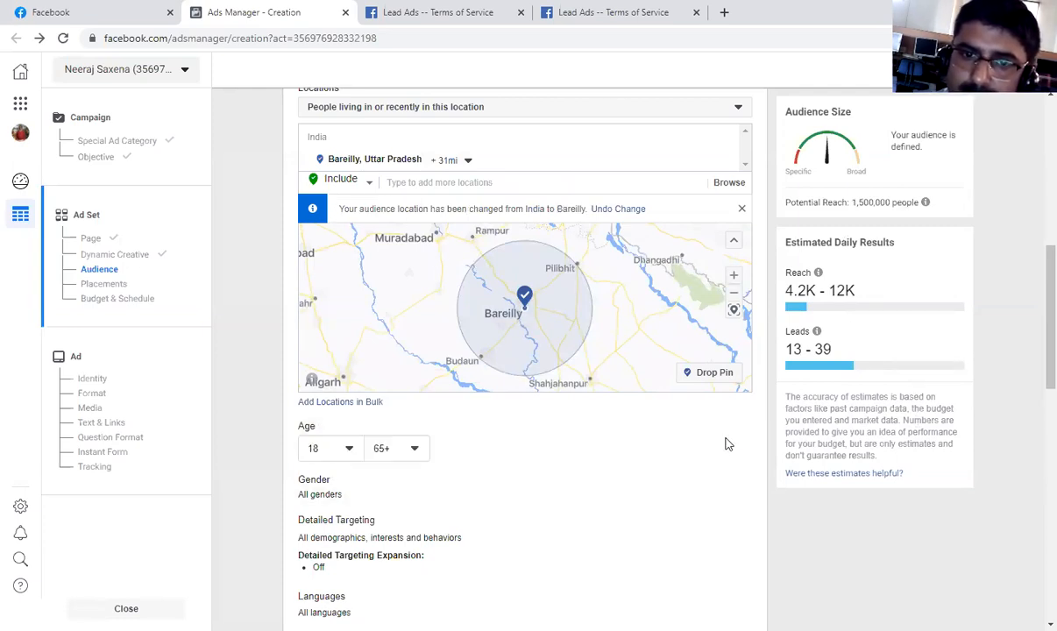
pyautogui.click(348, 450)
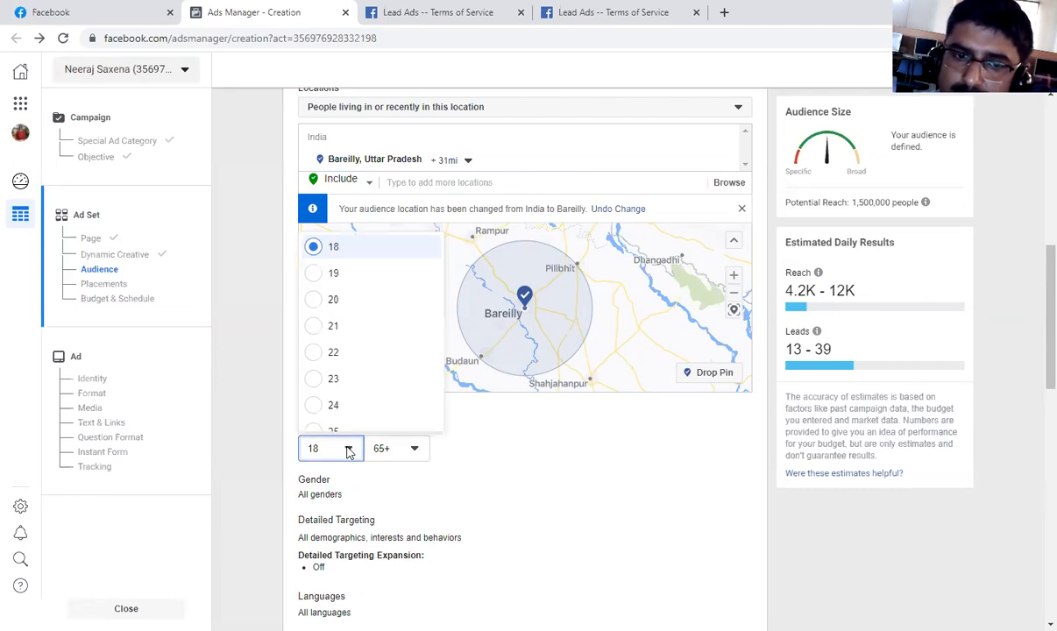
pyautogui.click(324, 300)
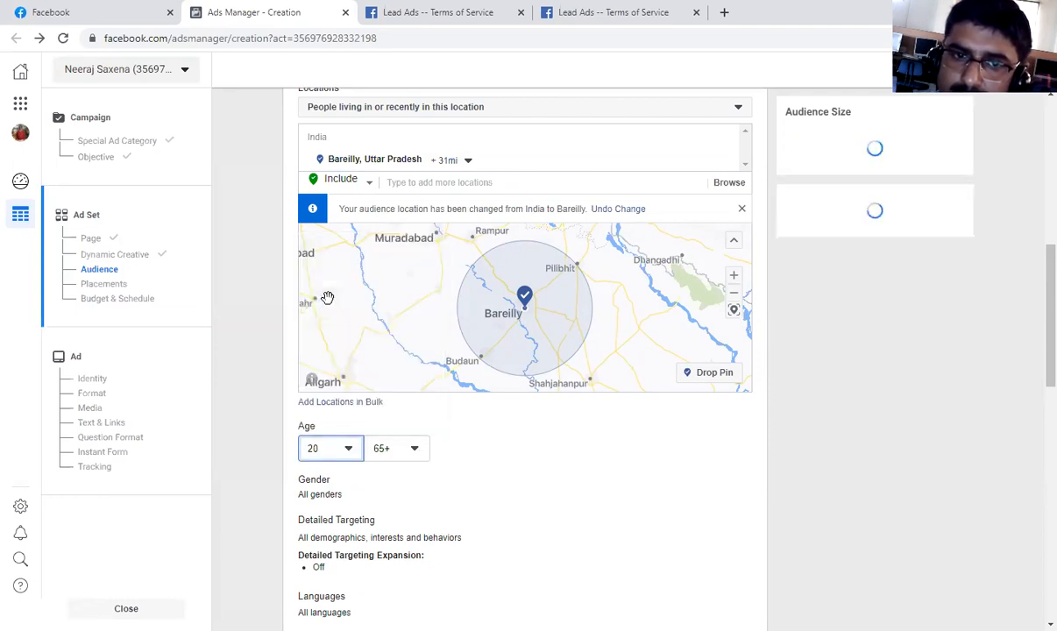
pyautogui.click(418, 449)
pyautogui.scroll(5, 405, 338)
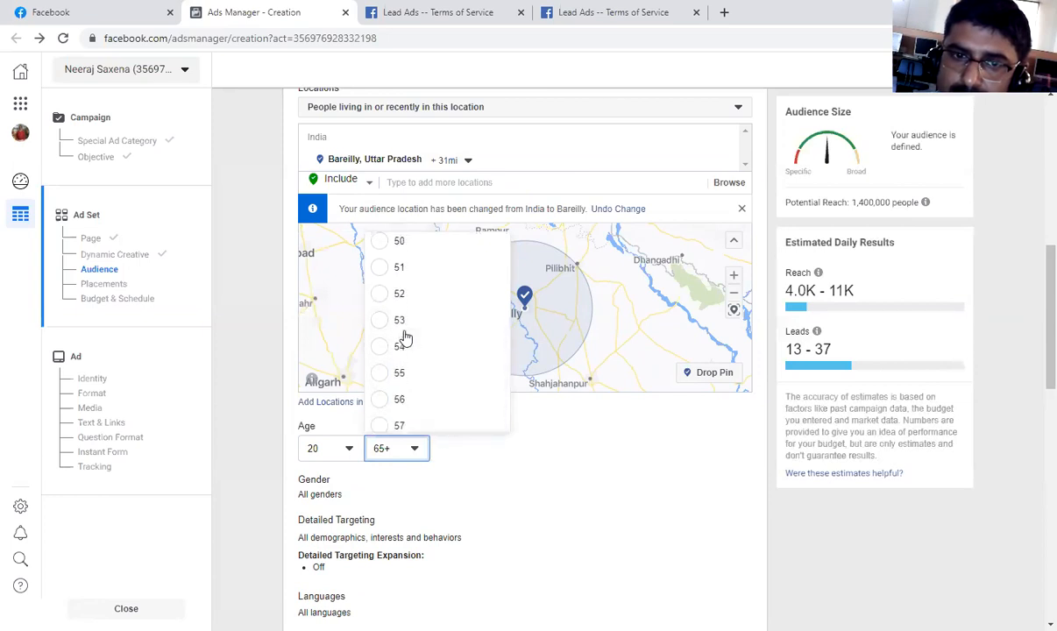
pyautogui.scroll(1, 405, 338)
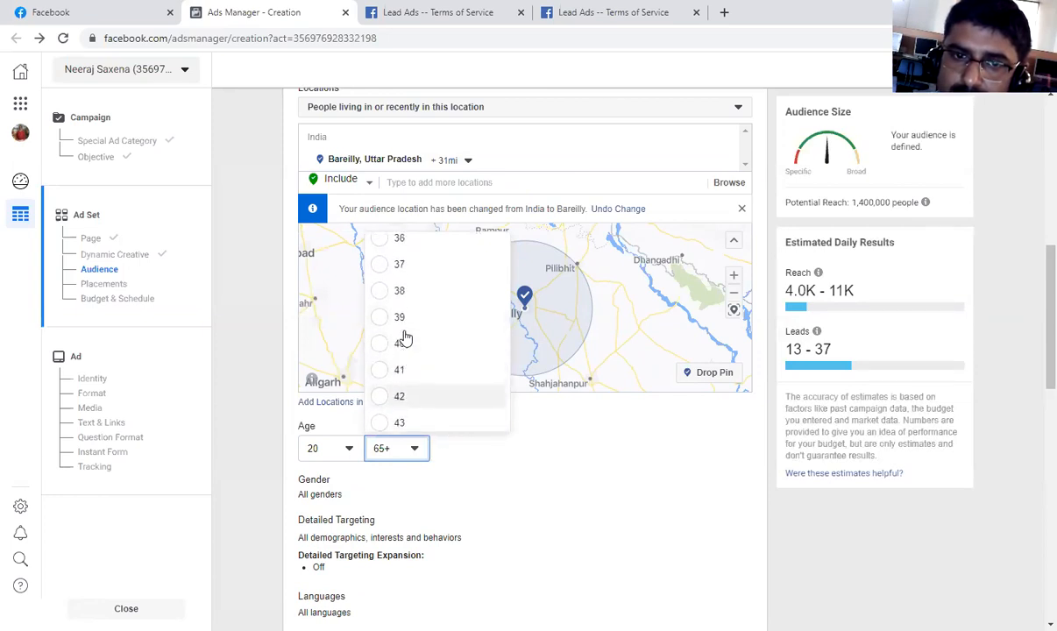
pyautogui.scroll(-1, 380, 403)
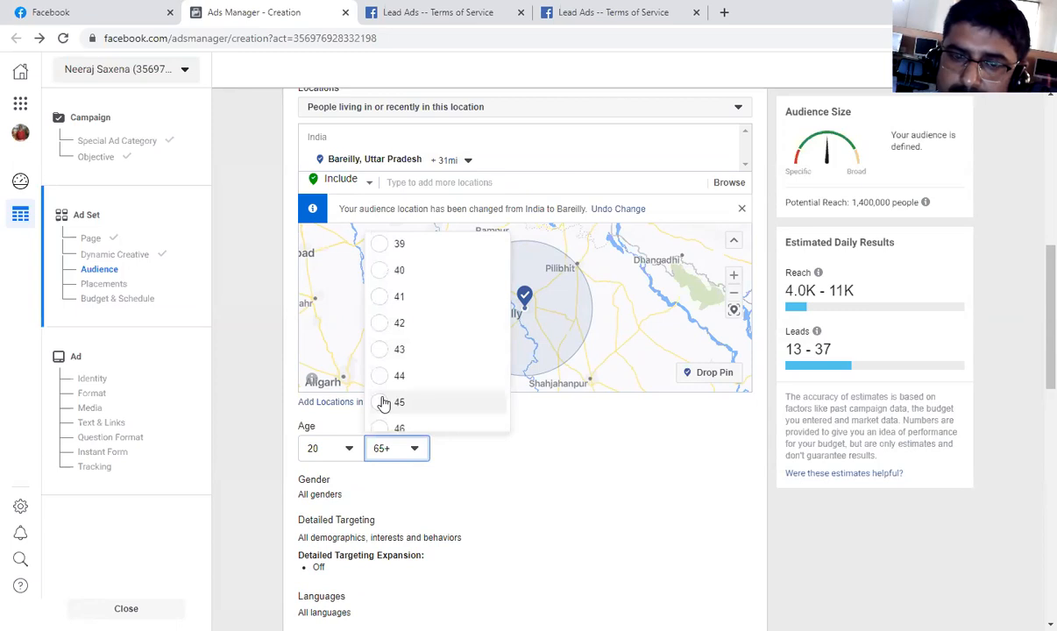
pyautogui.scroll(-1, 386, 403)
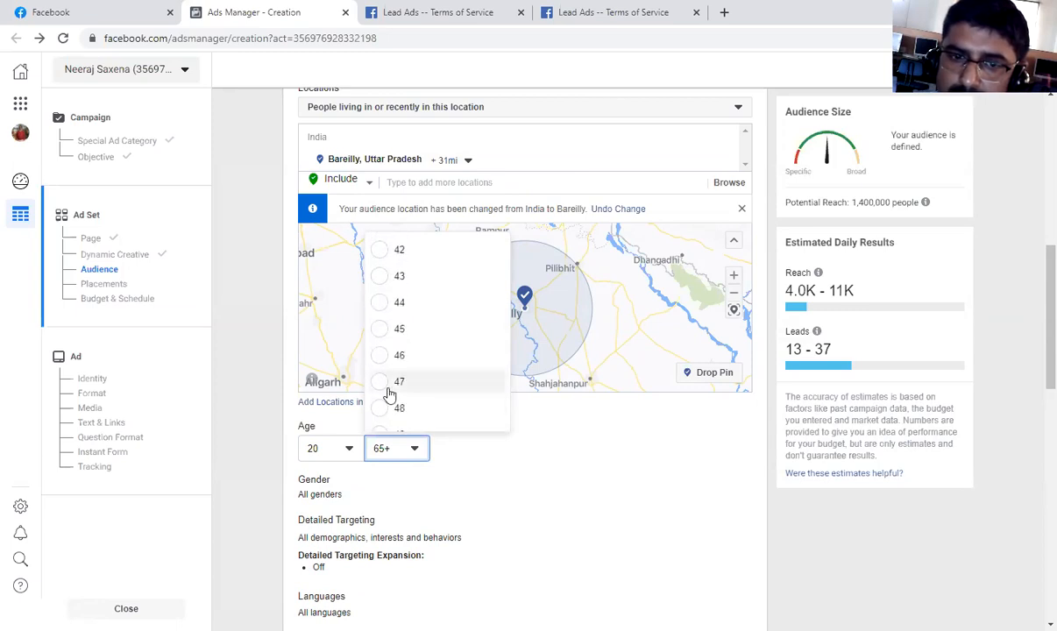
pyautogui.scroll(-1, 390, 404)
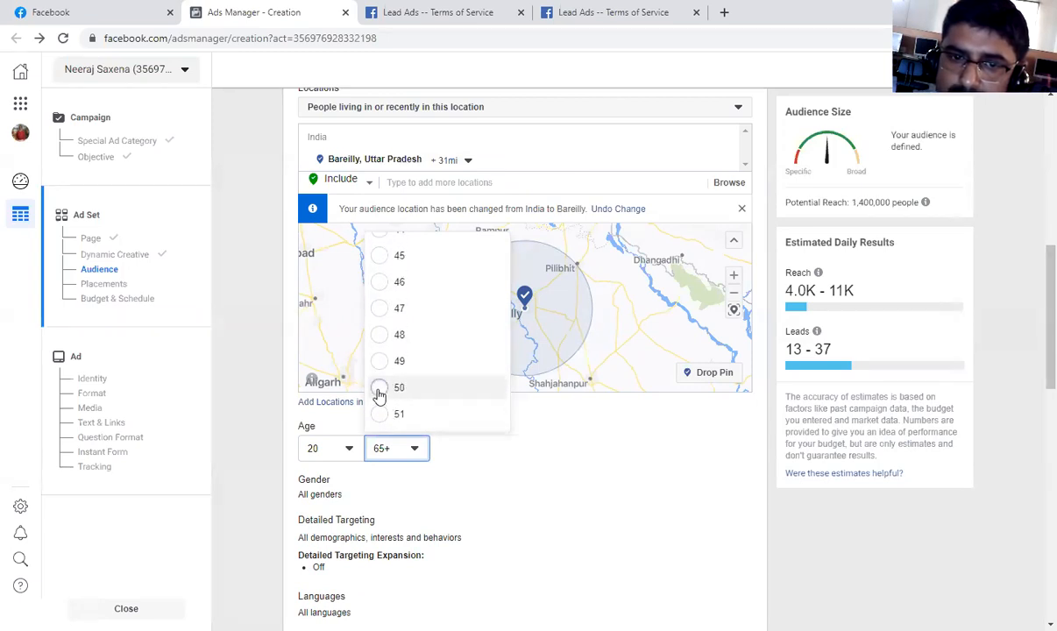
pyautogui.click(385, 389)
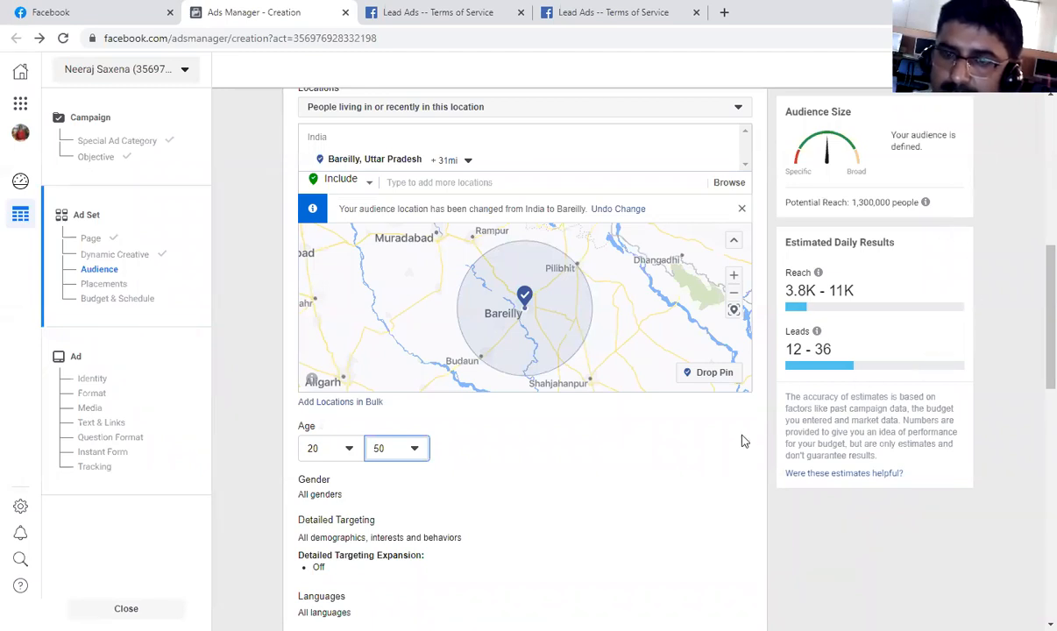
# Open the Detailed Targeting settings for editing and reveal the additional audience options below Languages.
pyautogui.scroll(-3, 666, 429)
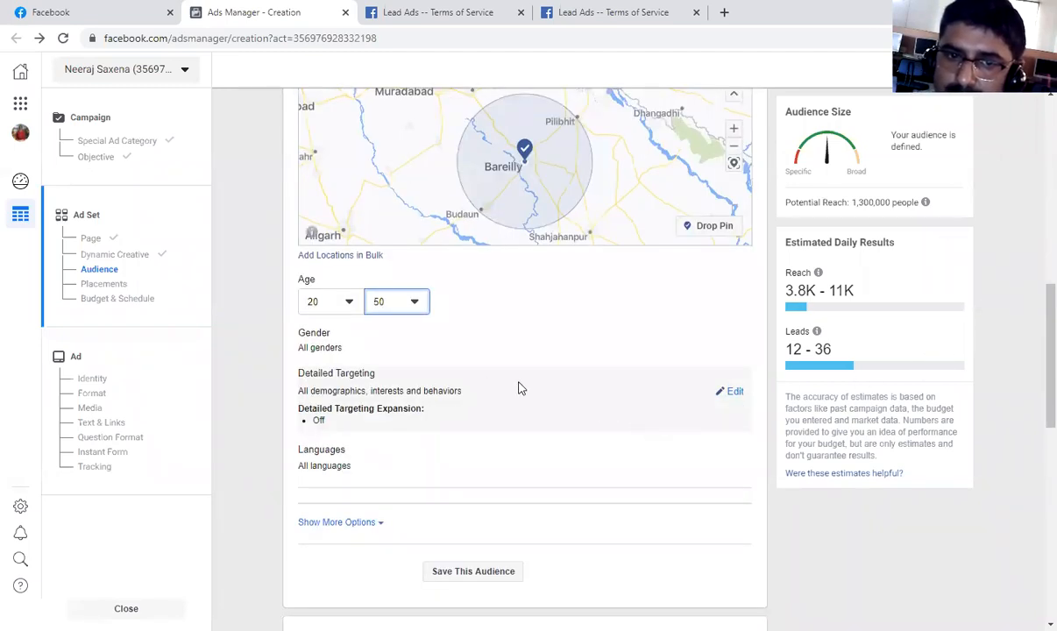
pyautogui.click(732, 393)
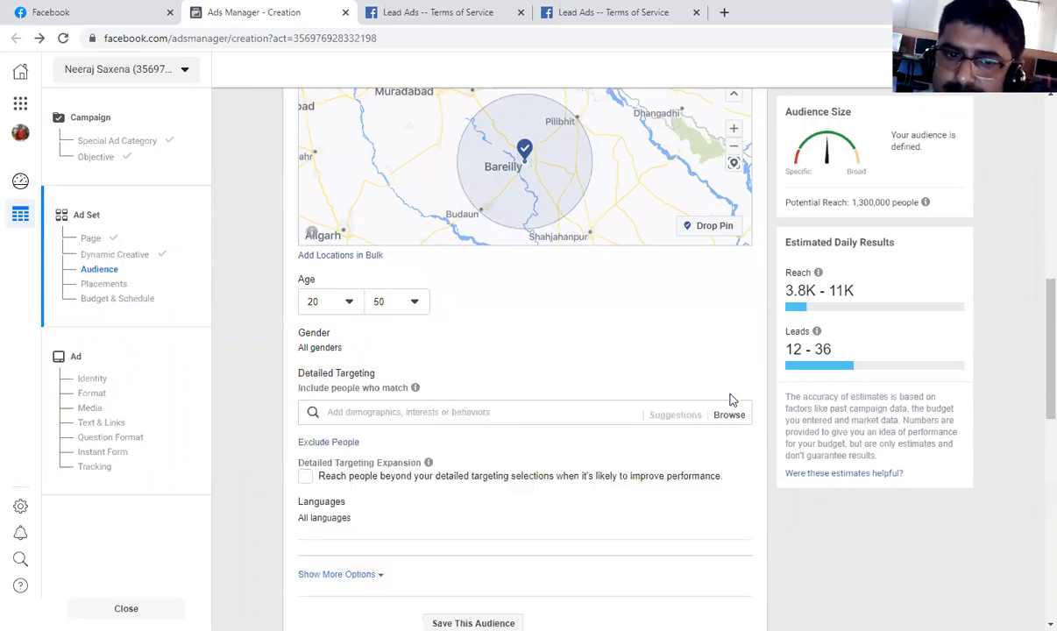
pyautogui.scroll(-2, 412, 443)
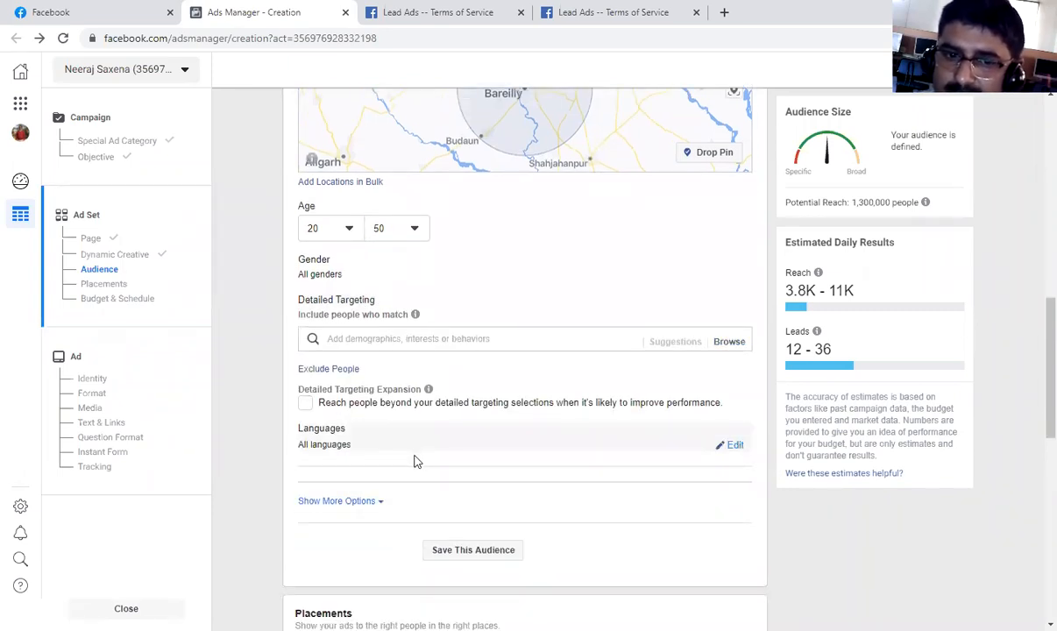
pyautogui.scroll(-2, 418, 462)
pyautogui.click(362, 429)
pyautogui.scroll(-2, 389, 434)
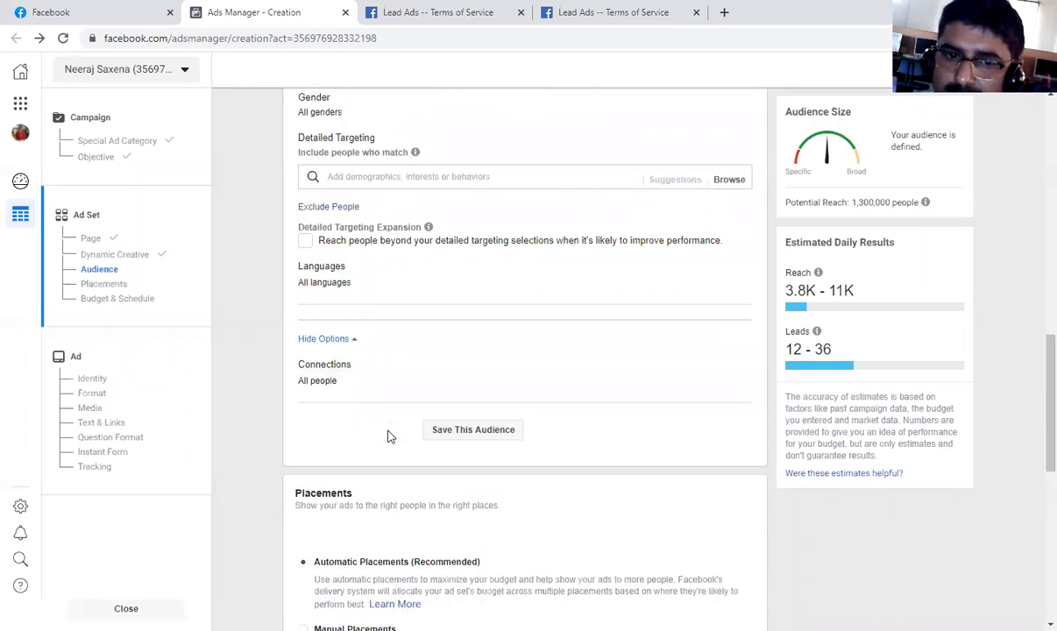
pyautogui.scroll(-2, 404, 435)
pyautogui.scroll(2, 413, 433)
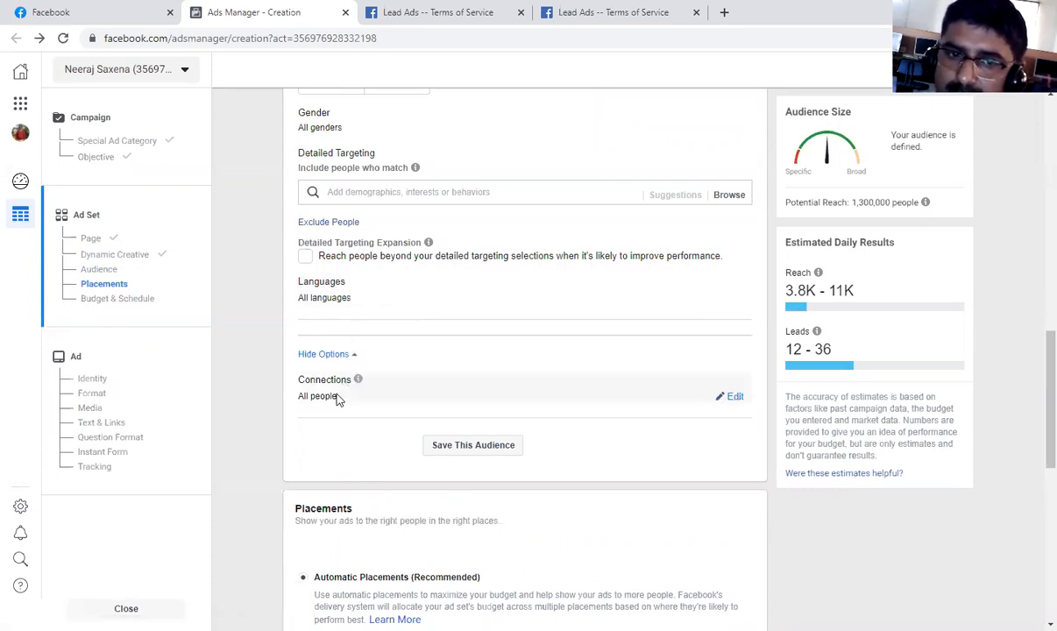
# Set the audience's connection type to exclude people who like your Page.
pyautogui.click(734, 397)
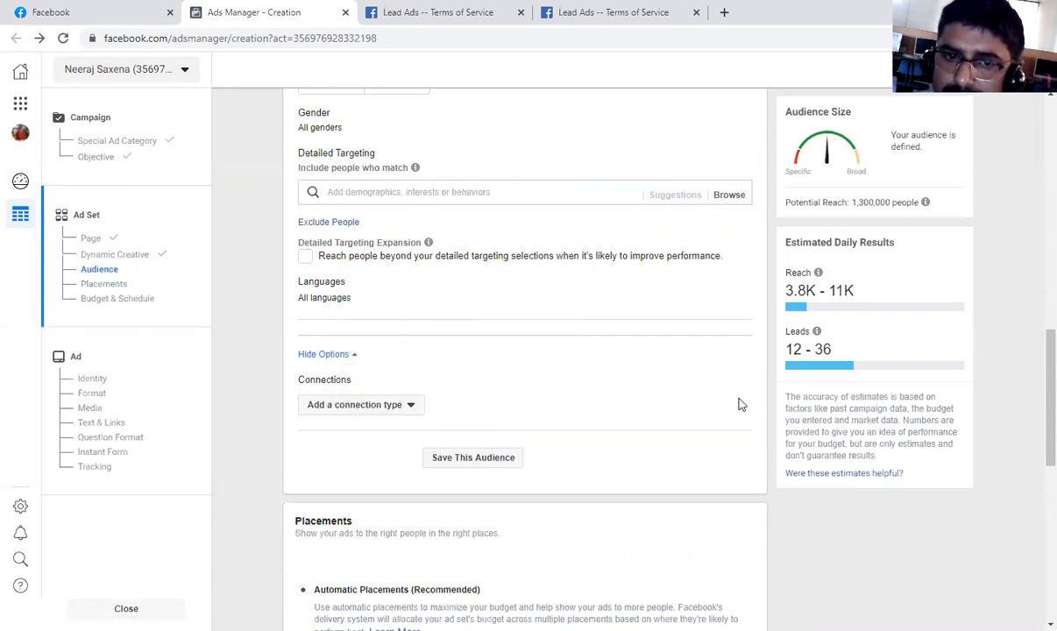
pyautogui.click(411, 406)
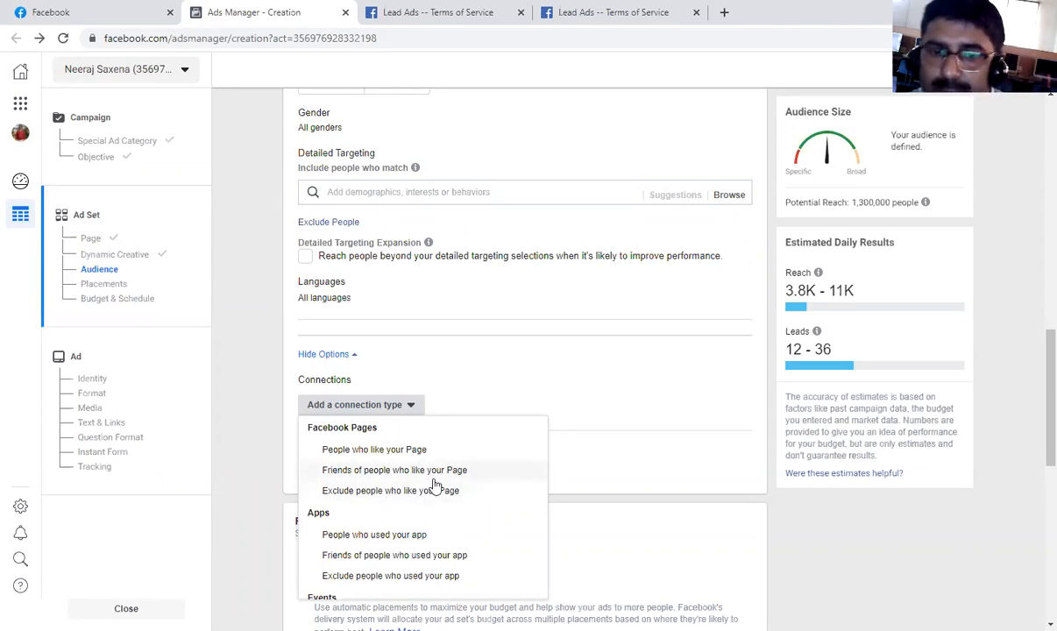
pyautogui.click(489, 492)
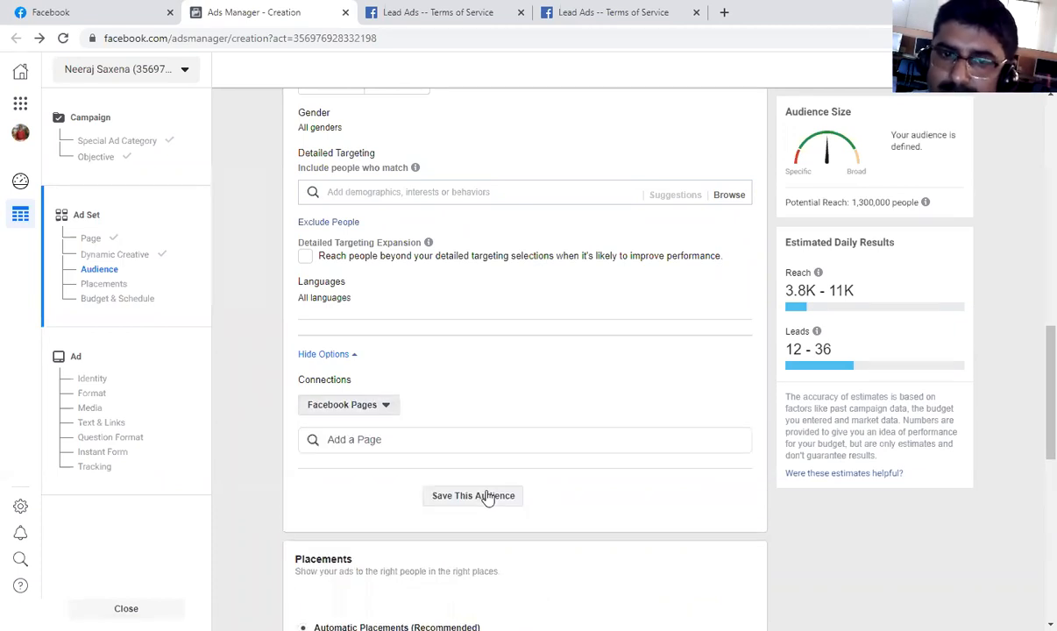
pyautogui.click(385, 408)
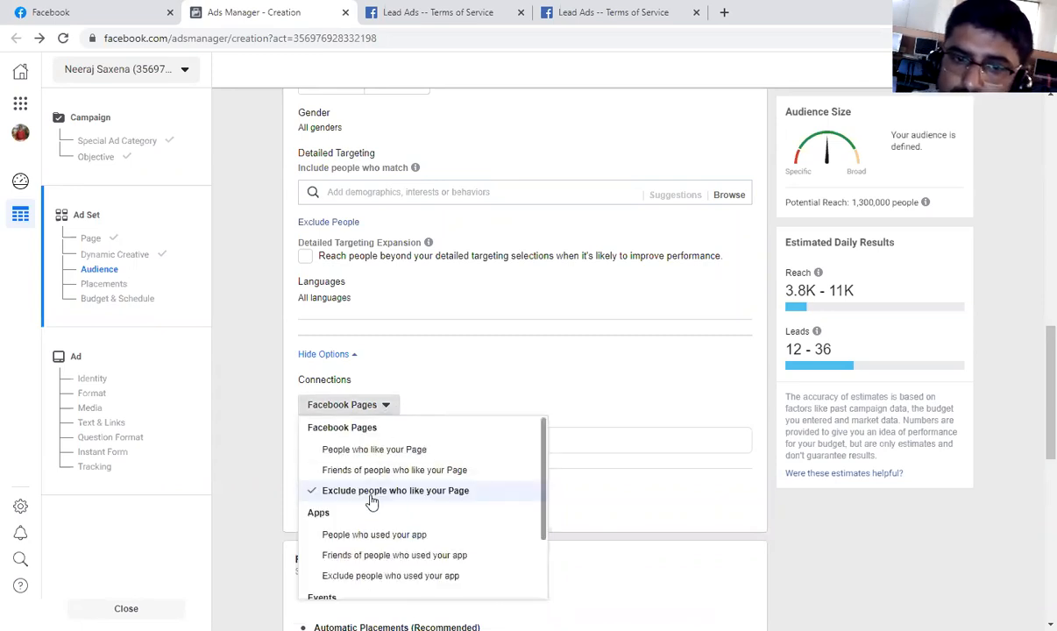
pyautogui.click(443, 493)
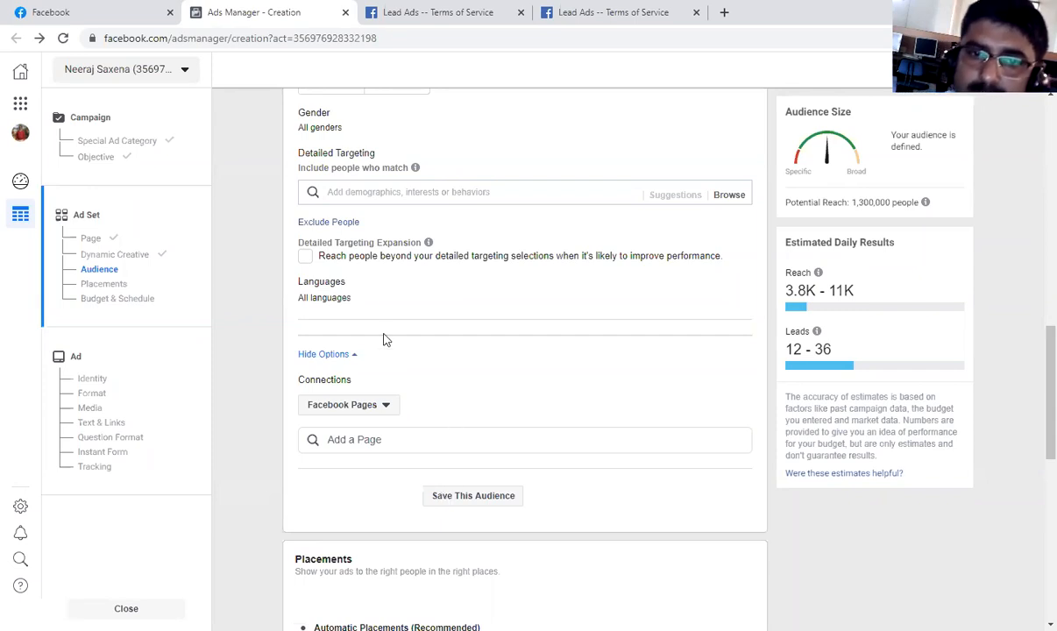
# Save the configured audience under the suggested audience name.
pyautogui.scroll(1, 517, 307)
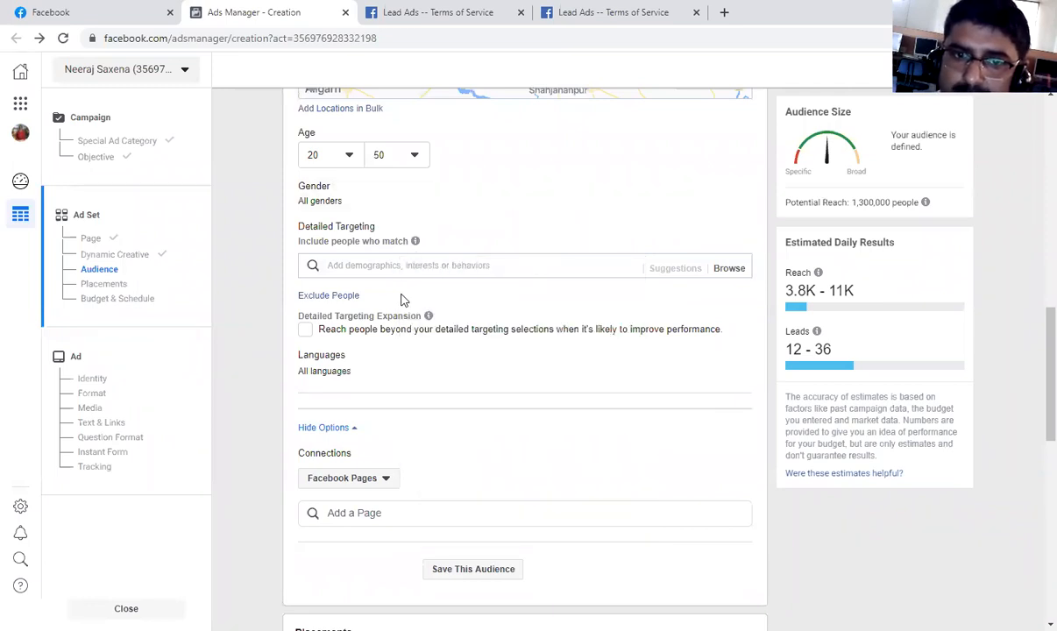
pyautogui.scroll(-4, 427, 291)
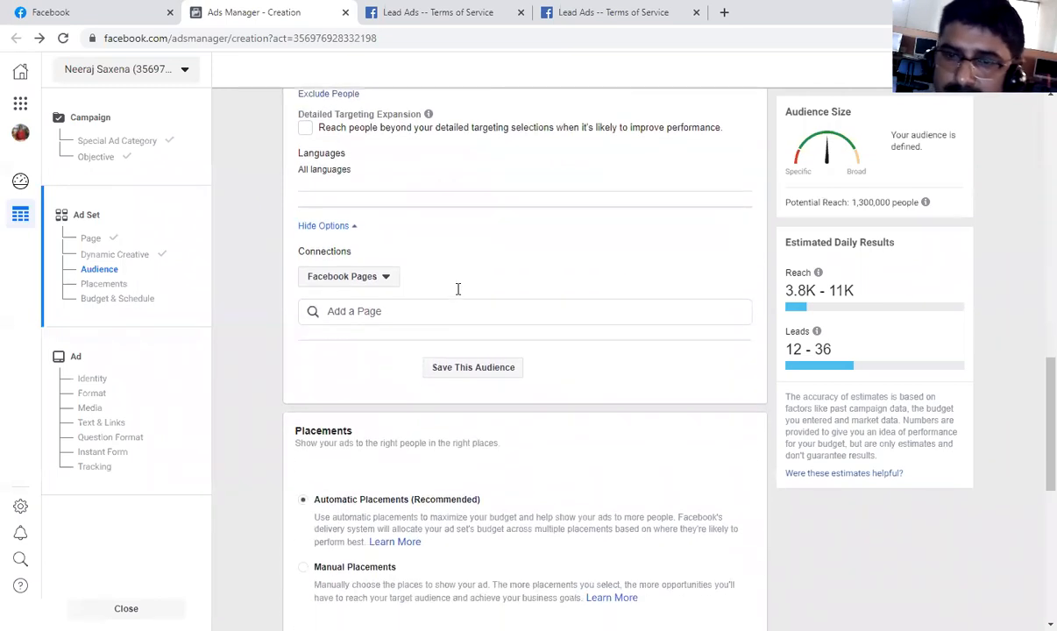
pyautogui.scroll(-2, 462, 293)
pyautogui.scroll(2, 460, 293)
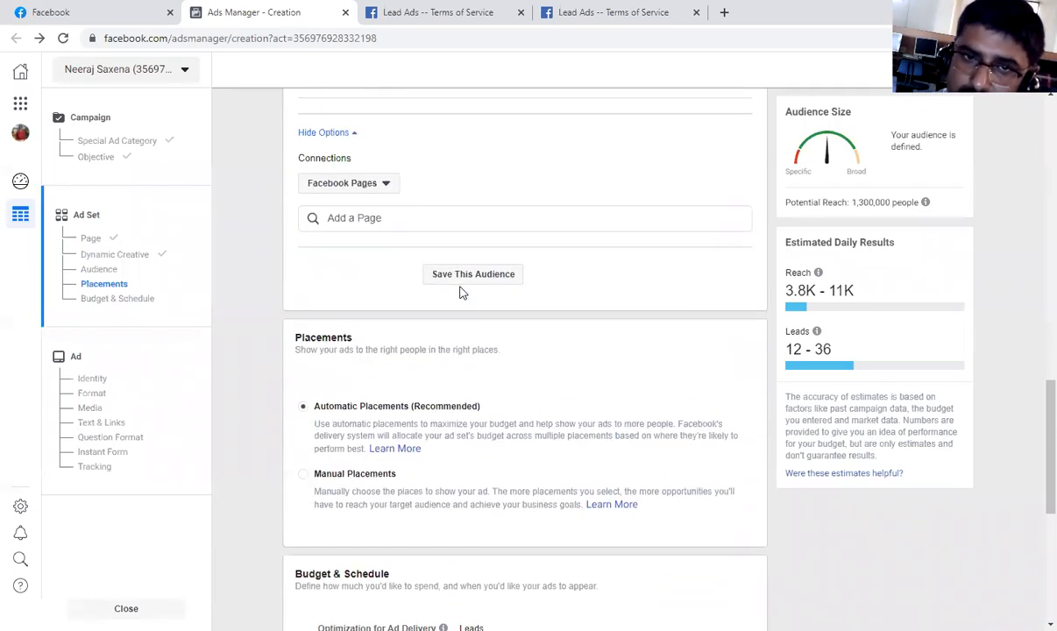
pyautogui.click(462, 282)
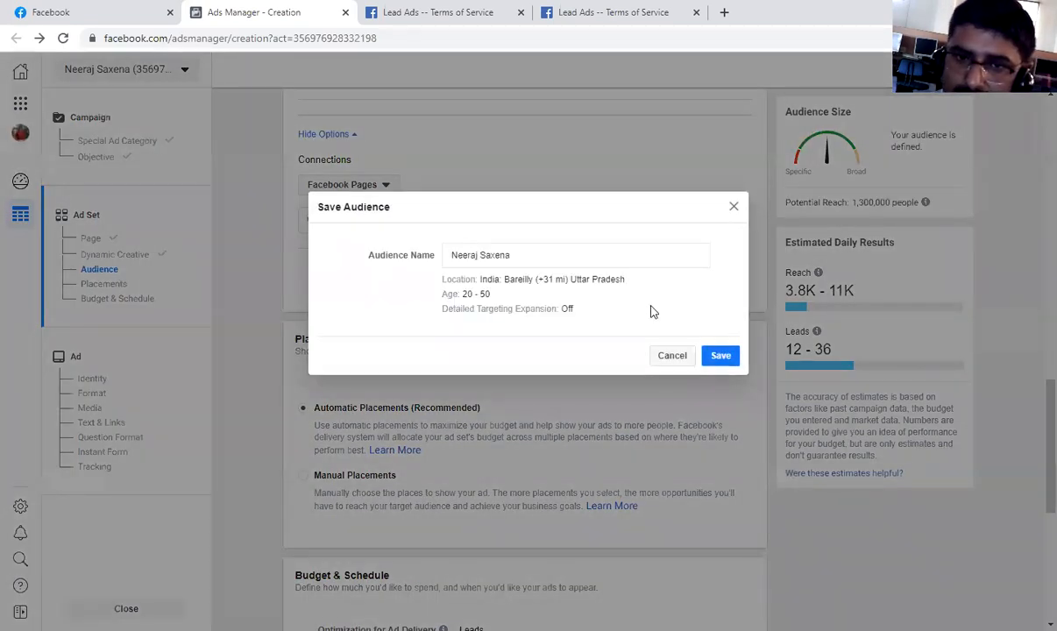
pyautogui.click(721, 356)
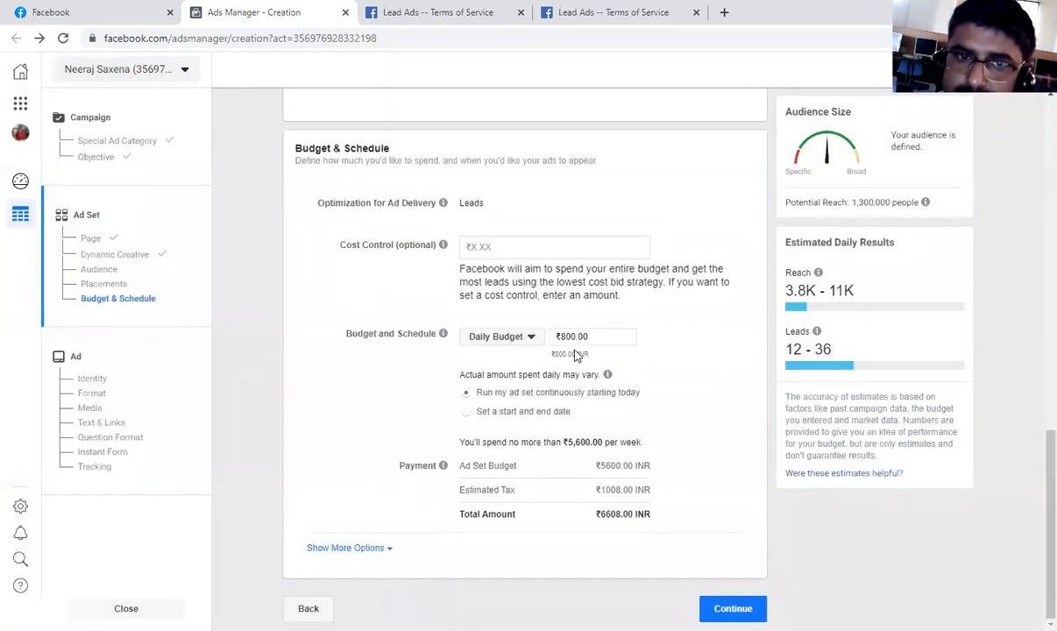
# Switch the ad set from Automatic Placements to Manual Placements.
pyautogui.scroll(4, 574, 354)
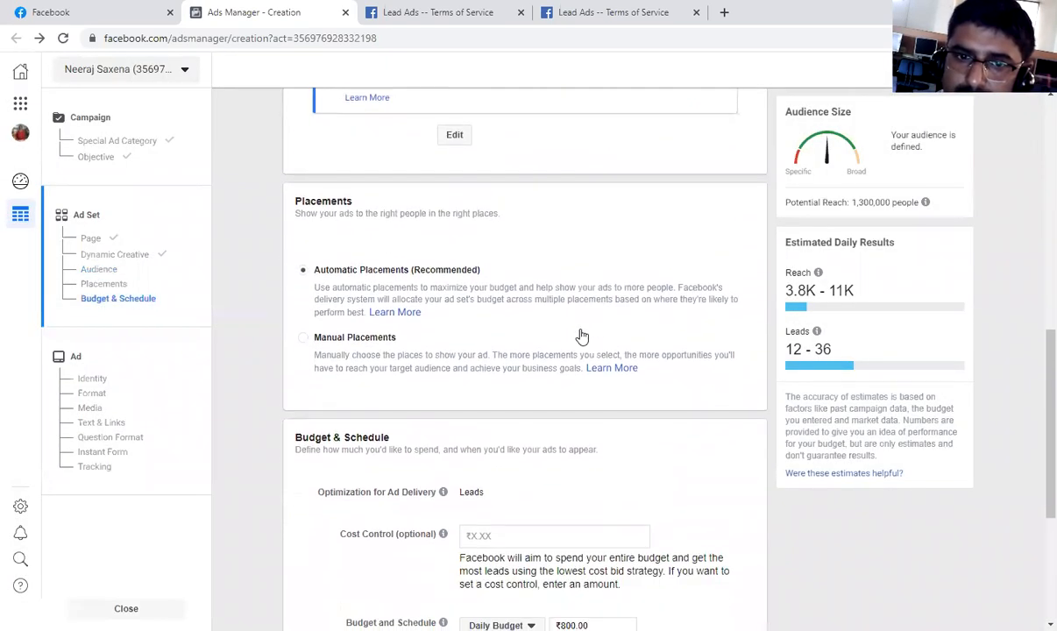
pyautogui.scroll(-1, 582, 336)
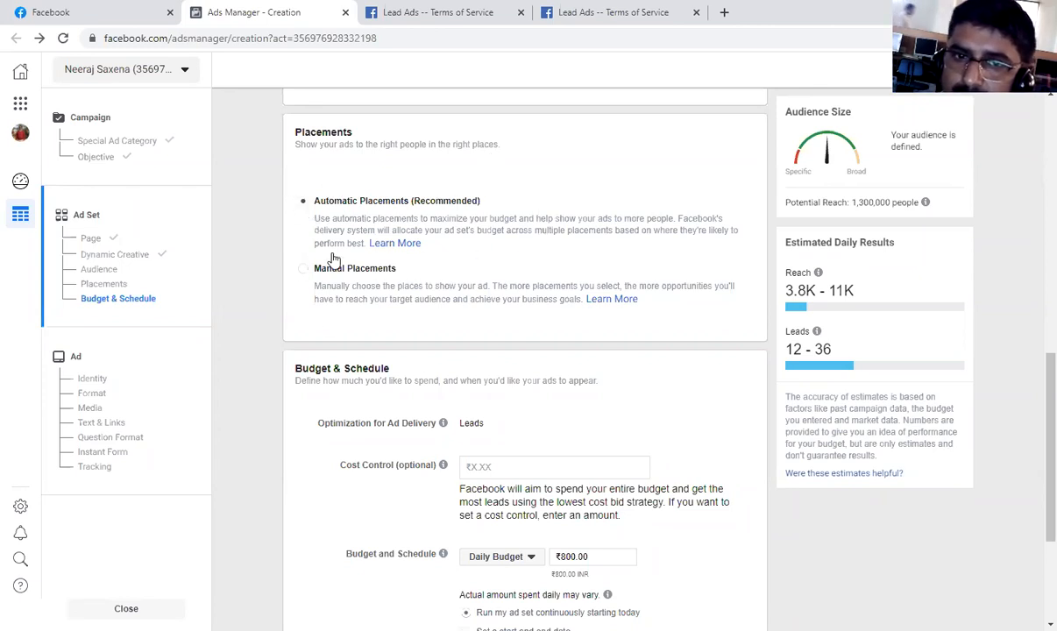
pyautogui.click(300, 268)
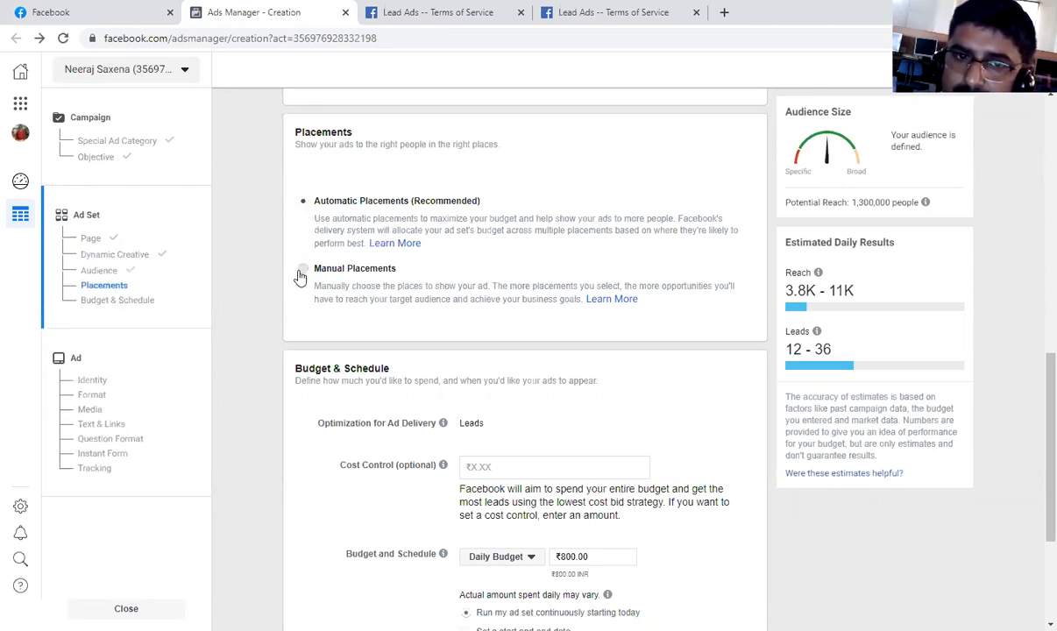
# Review the available platforms and the Feeds, Stories, In-Stream and Search placements for the ad set.
pyautogui.scroll(-3, 558, 355)
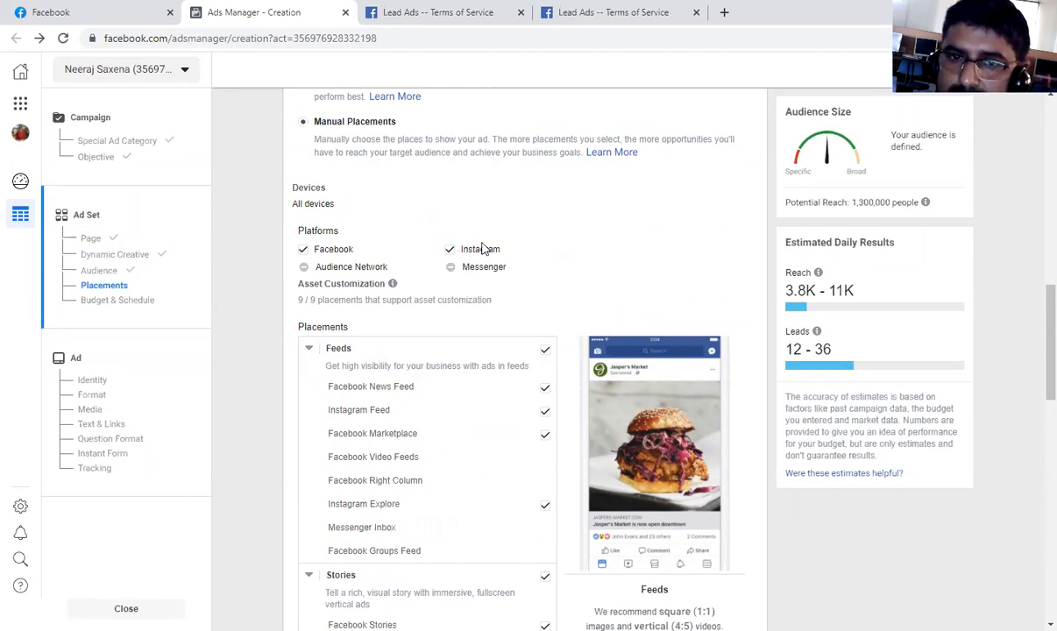
pyautogui.scroll(-3, 431, 372)
pyautogui.scroll(-2, 430, 370)
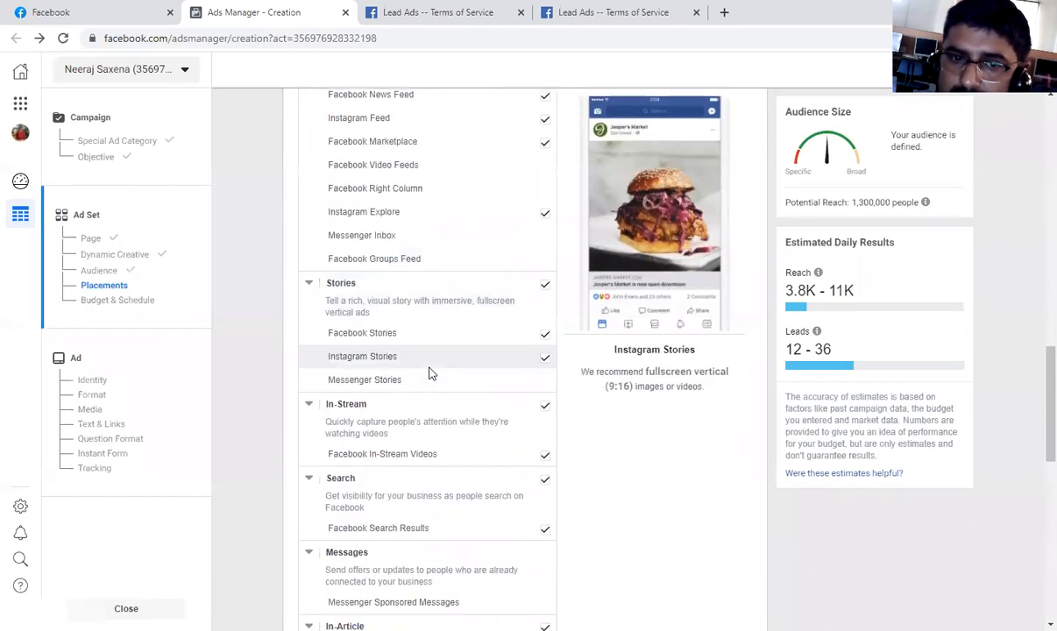
pyautogui.scroll(3, 430, 371)
pyautogui.scroll(-1, 430, 370)
pyautogui.scroll(2, 429, 369)
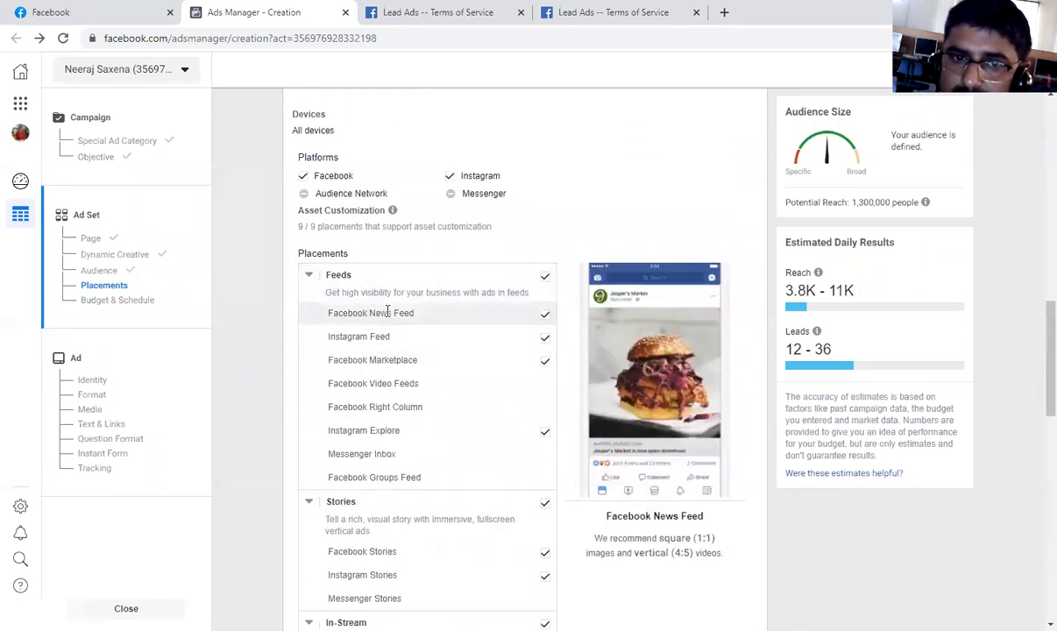
pyautogui.scroll(-1, 389, 324)
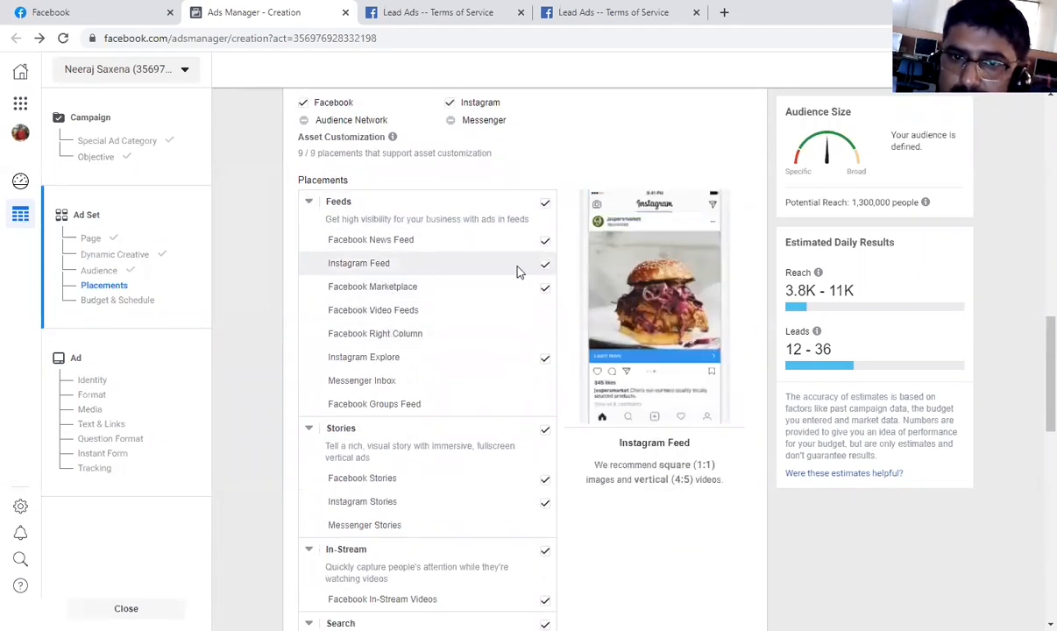
# Exclude Instagram Feed from the ad set's Feeds placements.
pyautogui.click(542, 264)
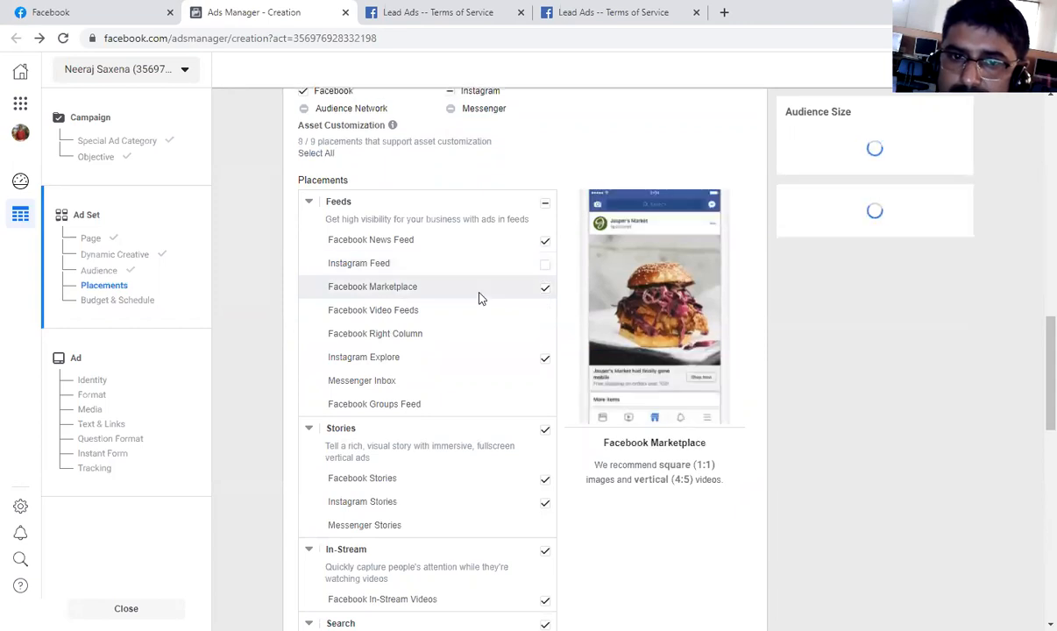
pyautogui.scroll(-1, 462, 364)
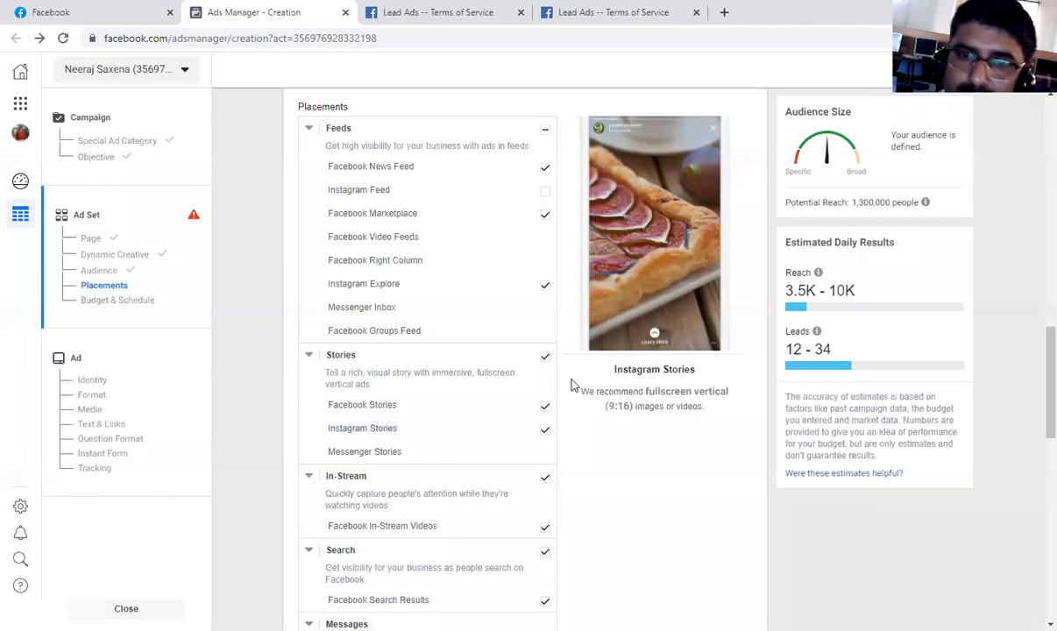
pyautogui.scroll(2, 499, 414)
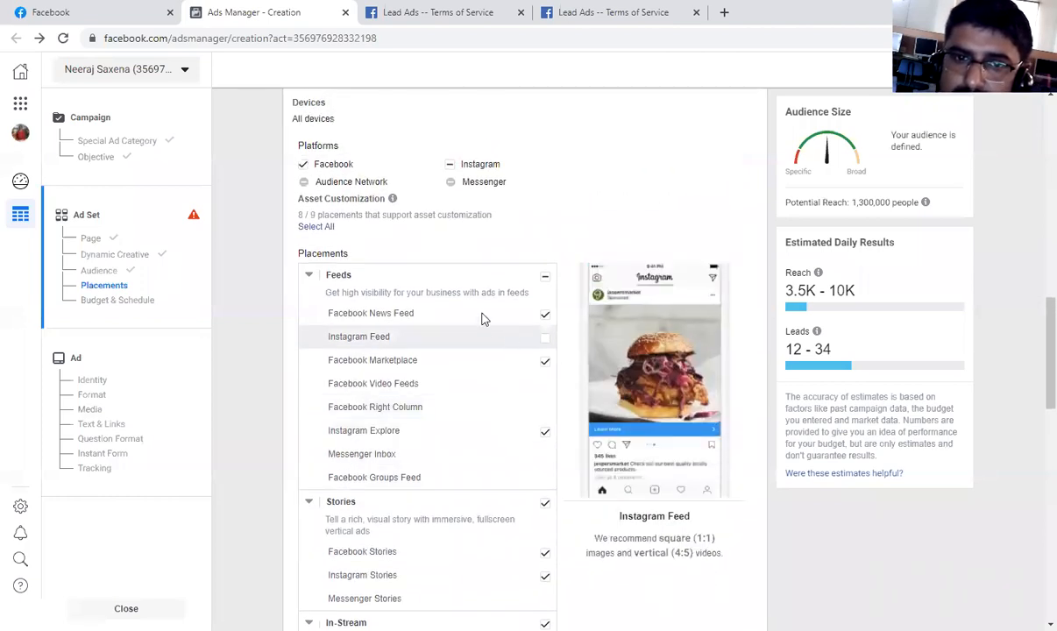
pyautogui.scroll(3, 481, 318)
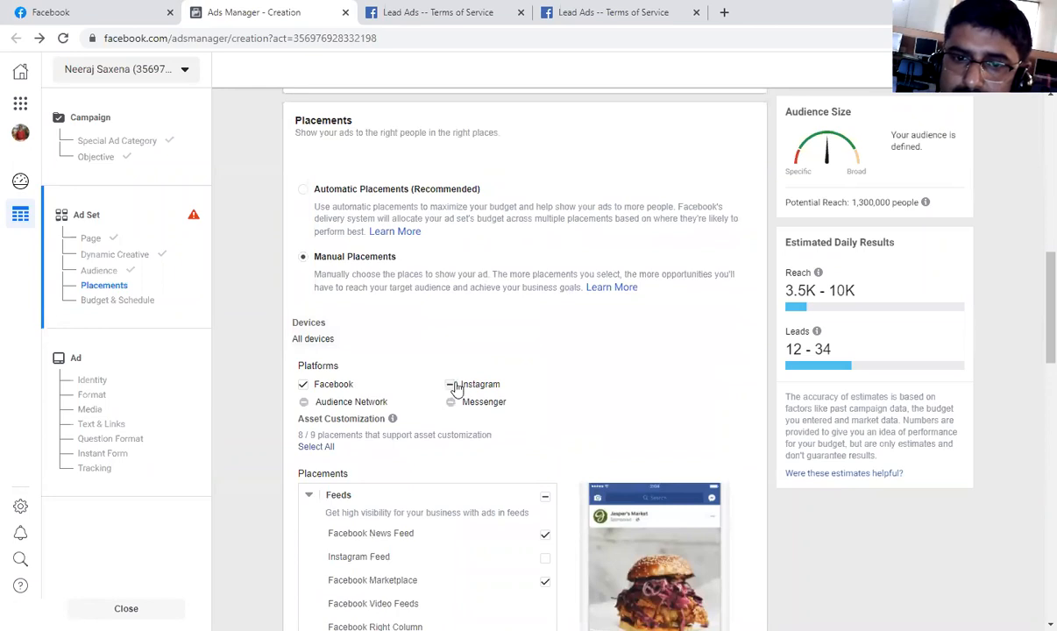
# Select the full Instagram platform for the ad set's manual placements, and exclude Instagram entirely again.
pyautogui.click(449, 384)
pyautogui.scroll(-2, 529, 384)
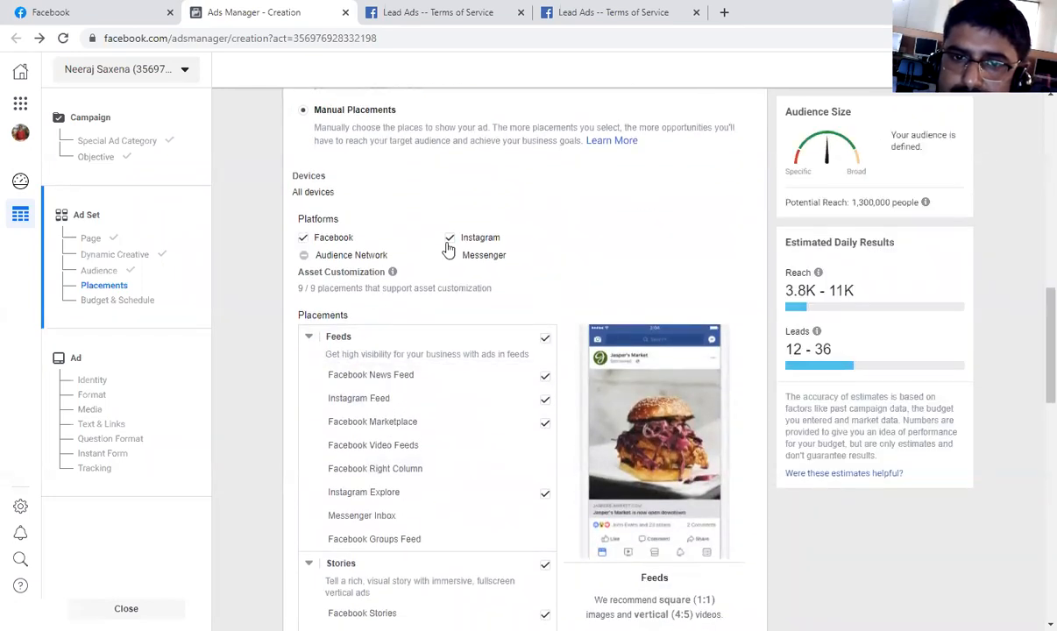
pyautogui.click(449, 240)
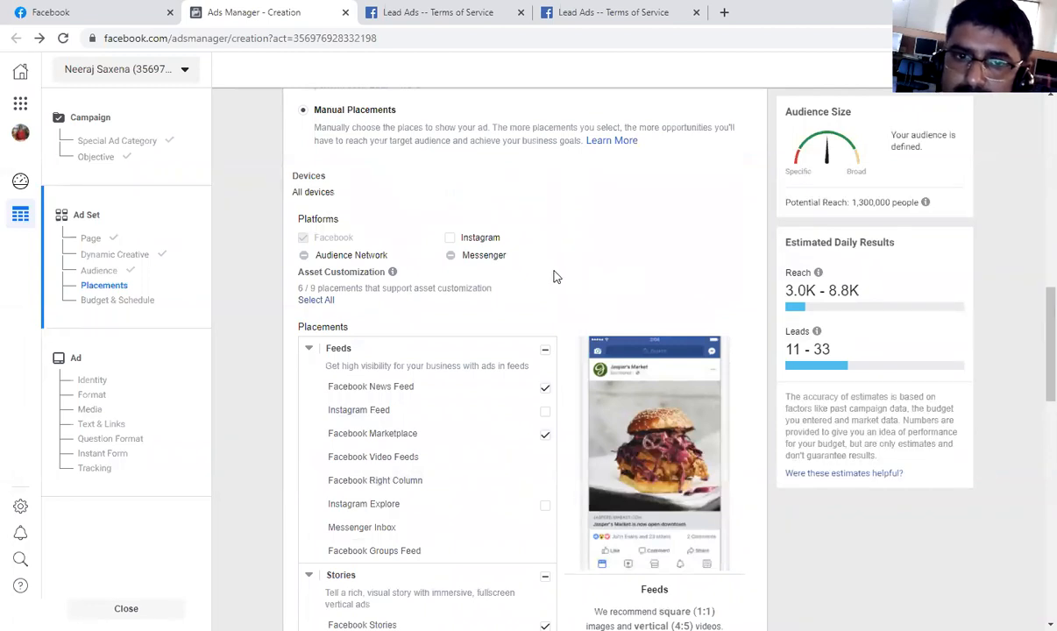
# Exclude the In-Article placement, Facebook Instant Articles, from the ad set's manual placements.
pyautogui.scroll(-2, 395, 333)
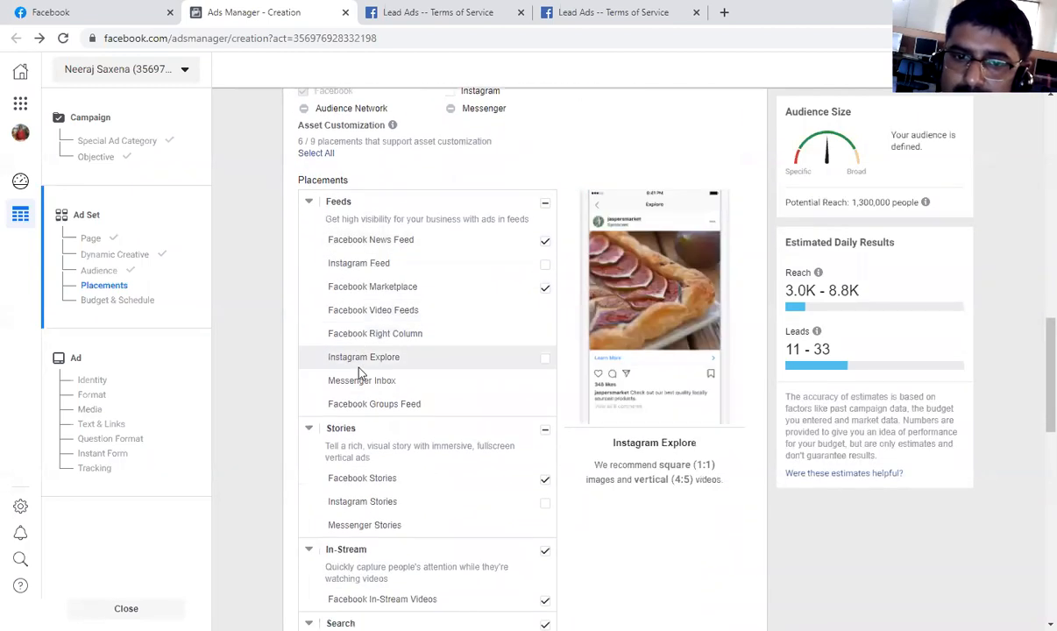
pyautogui.scroll(-3, 359, 376)
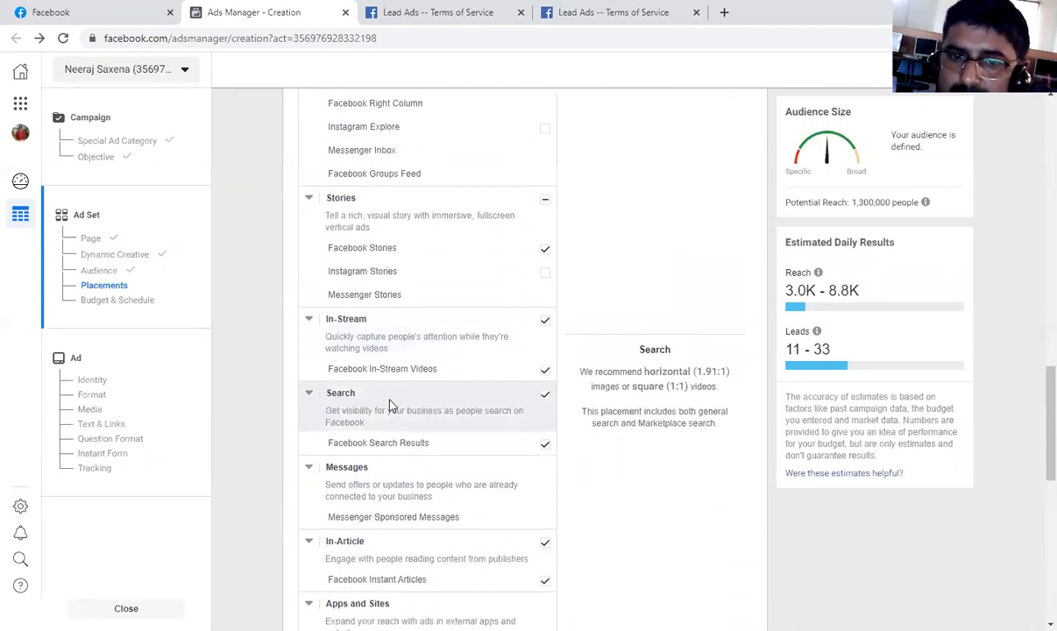
pyautogui.scroll(-2, 392, 405)
pyautogui.scroll(-1, 505, 445)
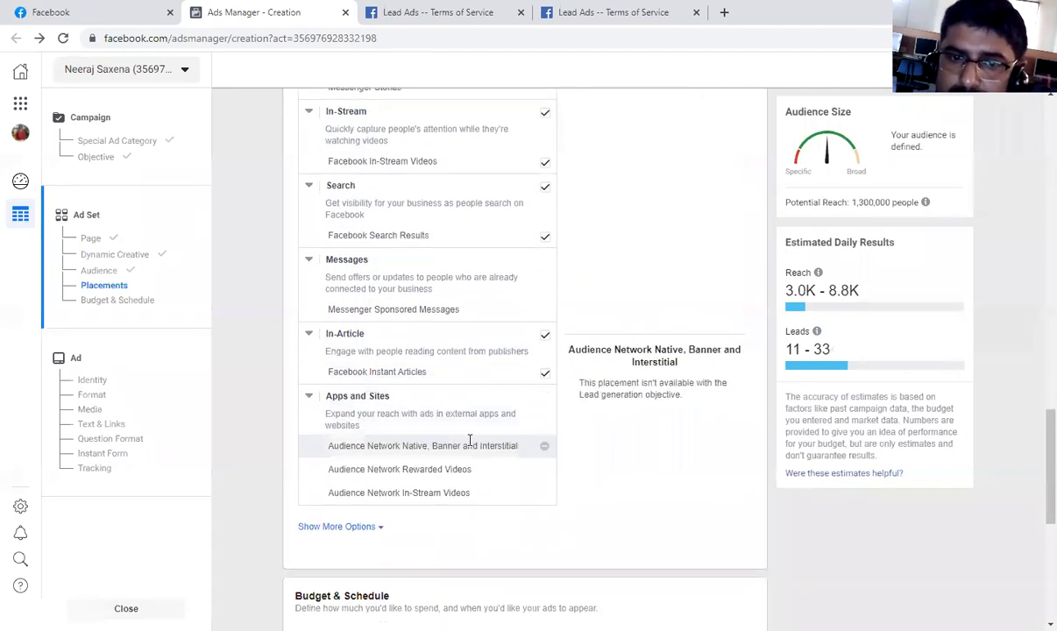
pyautogui.click(545, 332)
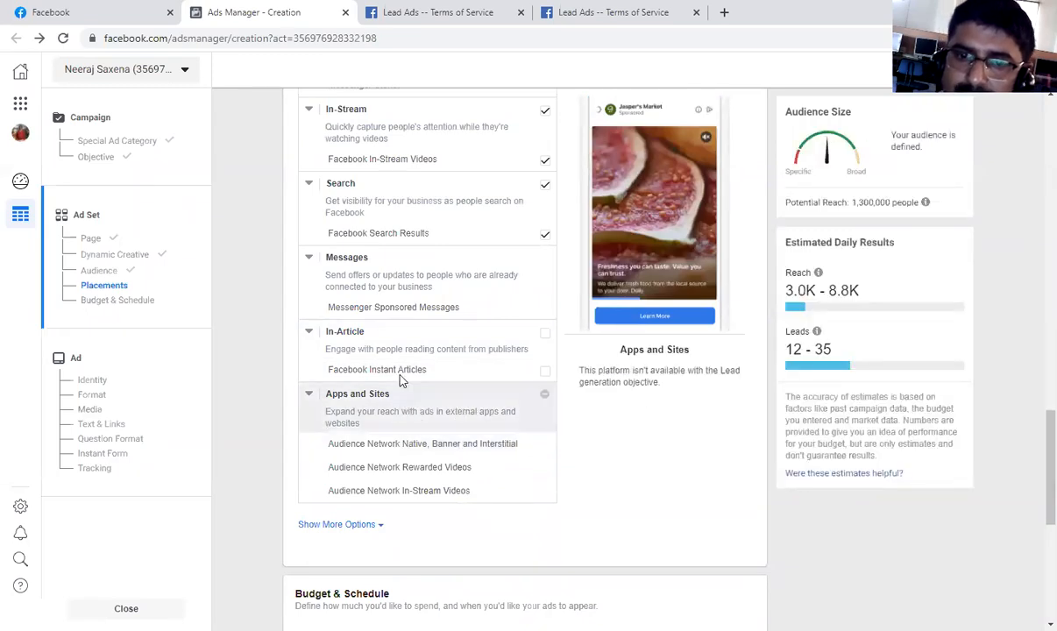
# Exclude Facebook Marketplace from the ad set's Feeds placements.
pyautogui.scroll(1, 445, 386)
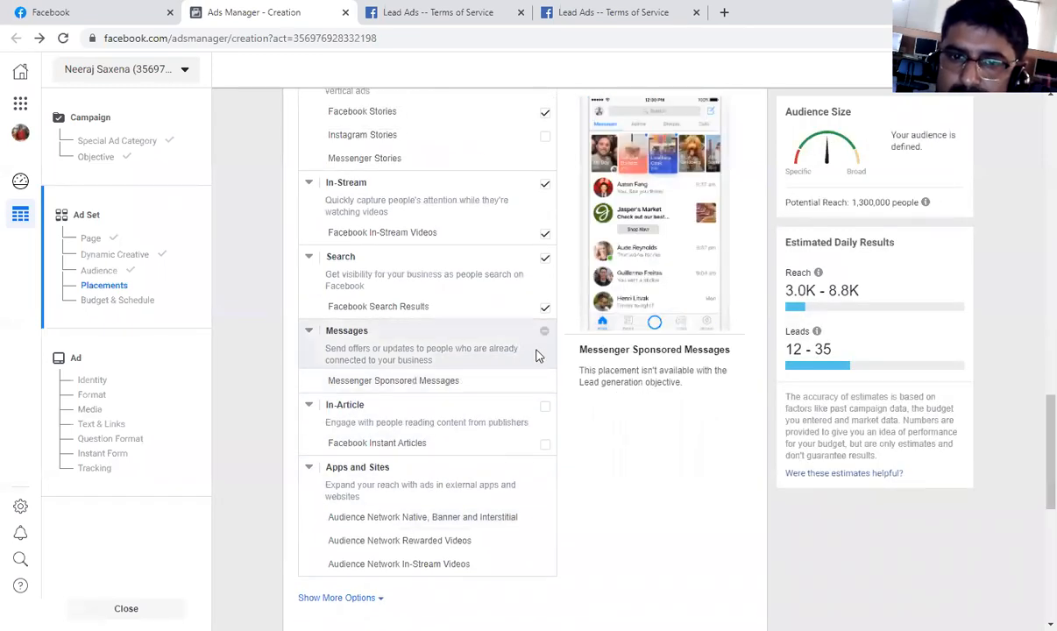
pyautogui.scroll(2, 420, 368)
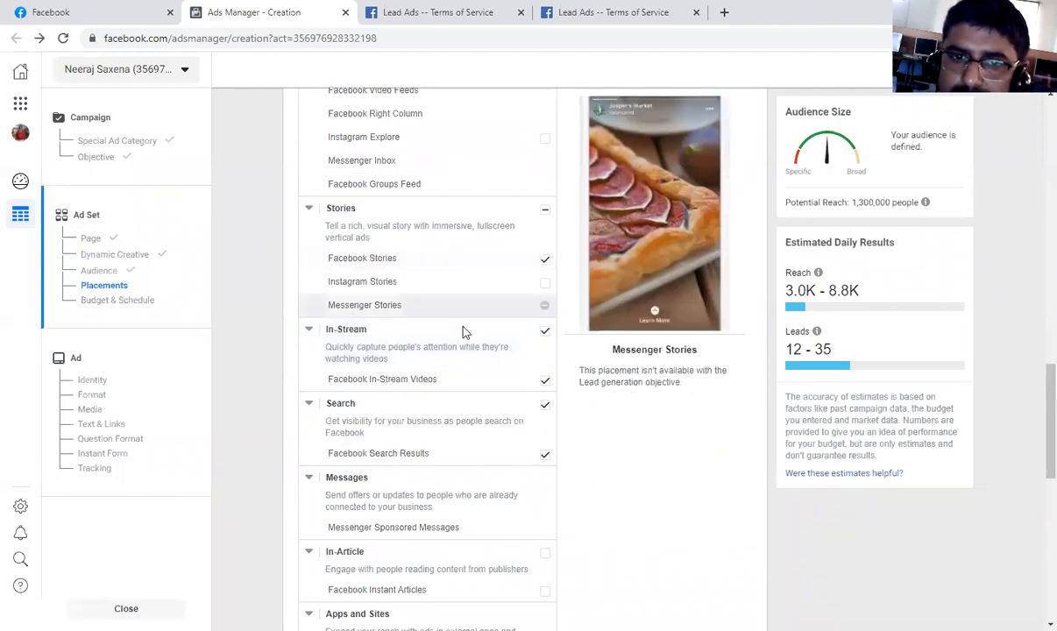
pyautogui.scroll(1, 465, 331)
pyautogui.scroll(1, 535, 329)
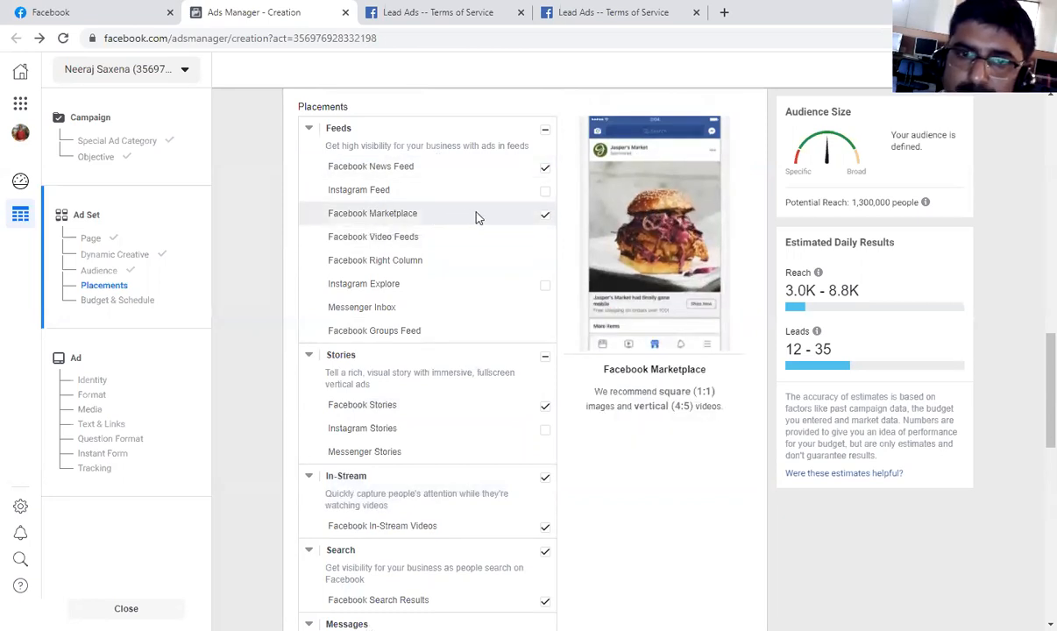
pyautogui.click(544, 217)
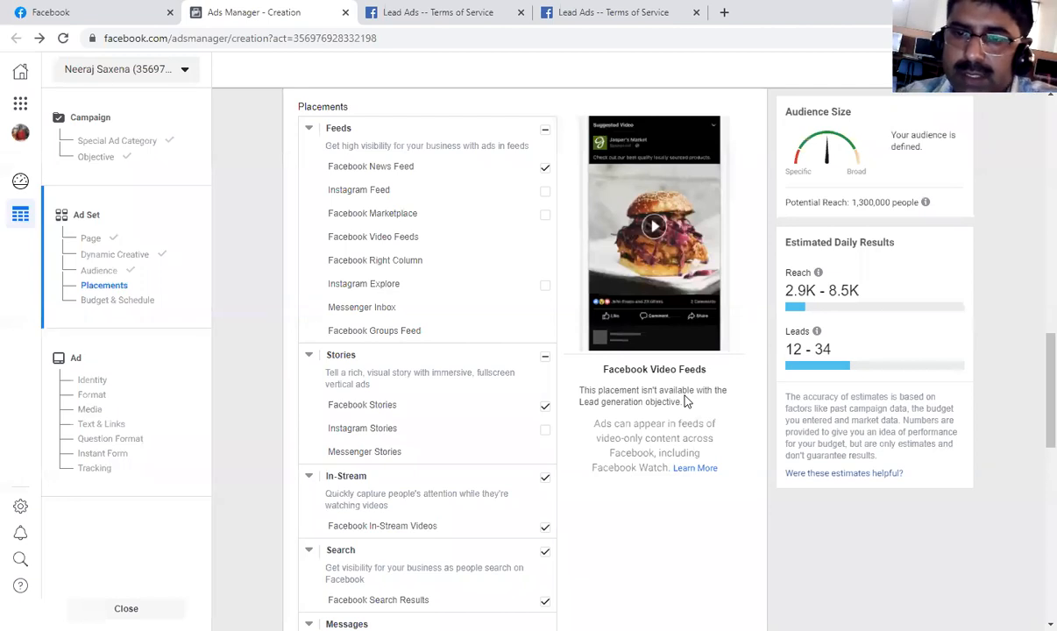
# Select the Instagram platform and the full Facebook platform again so every available placement is included.
pyautogui.scroll(-6, 561, 444)
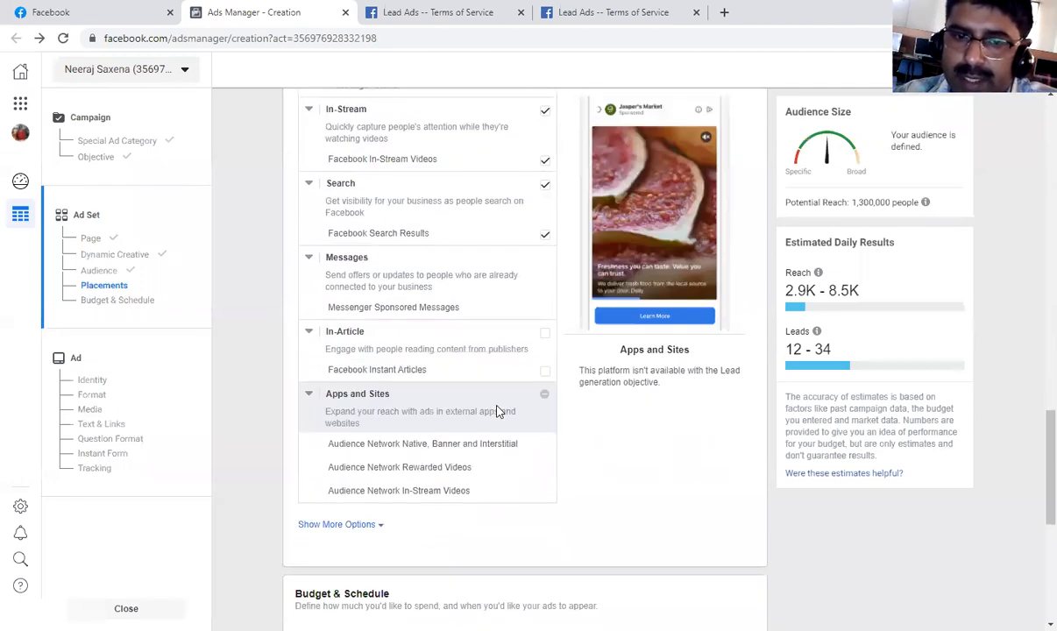
pyautogui.scroll(8, 498, 411)
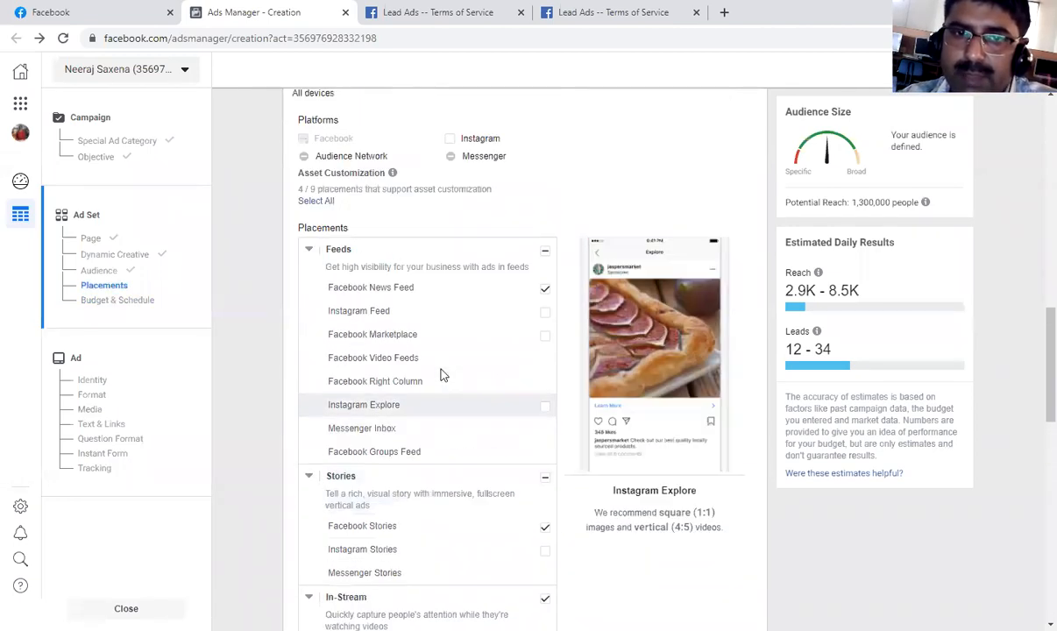
pyautogui.scroll(1, 438, 356)
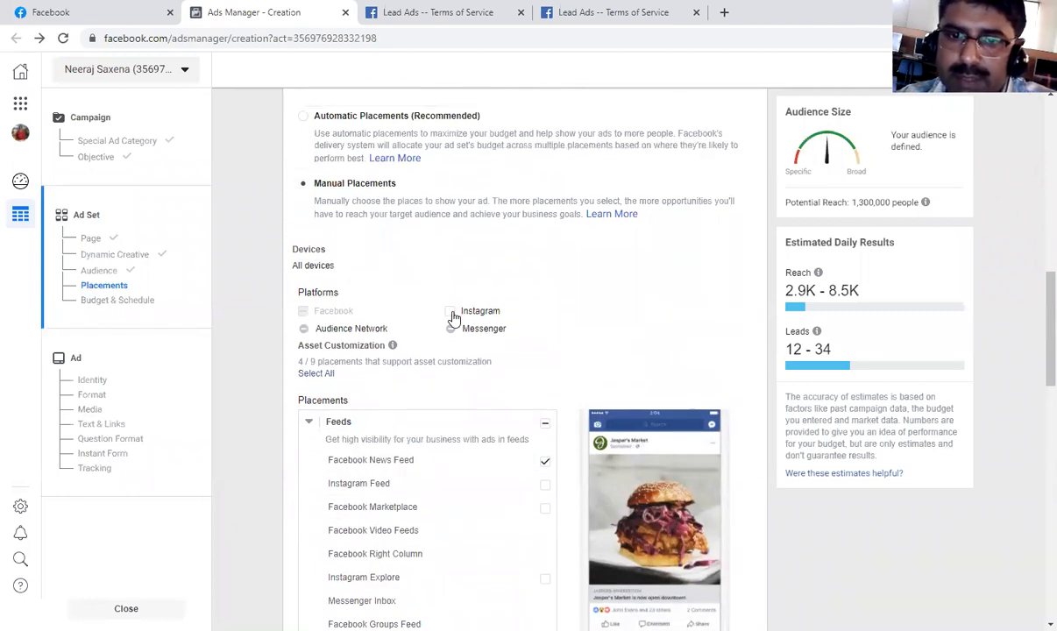
pyautogui.click(455, 313)
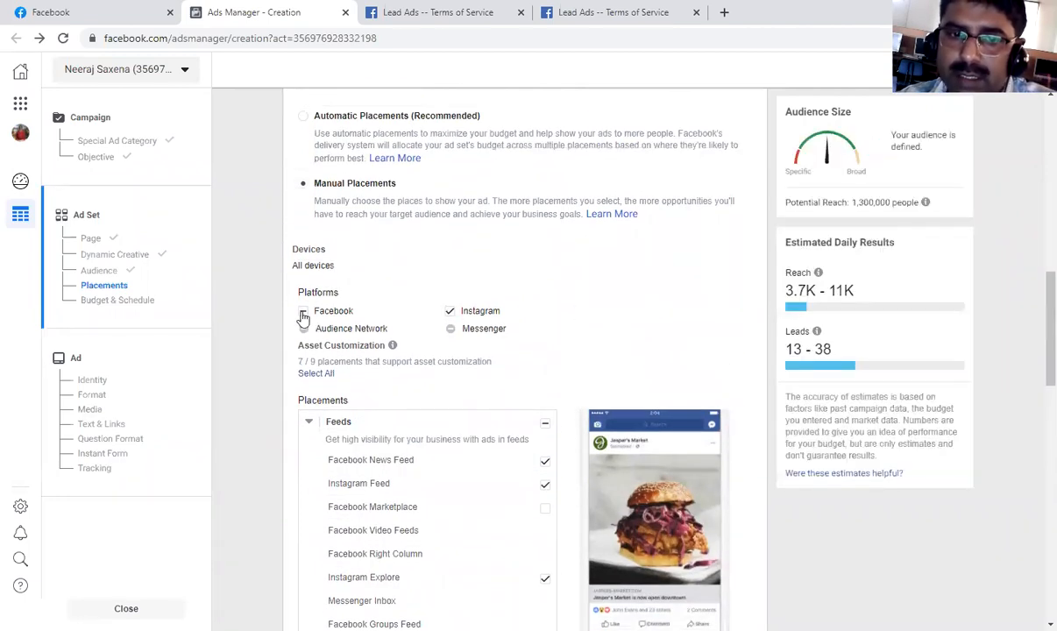
pyautogui.click(303, 313)
# Expand the additional placement options and open the Specific Mobile Devices & Operating Systems settings for editing.
pyautogui.scroll(-8, 547, 343)
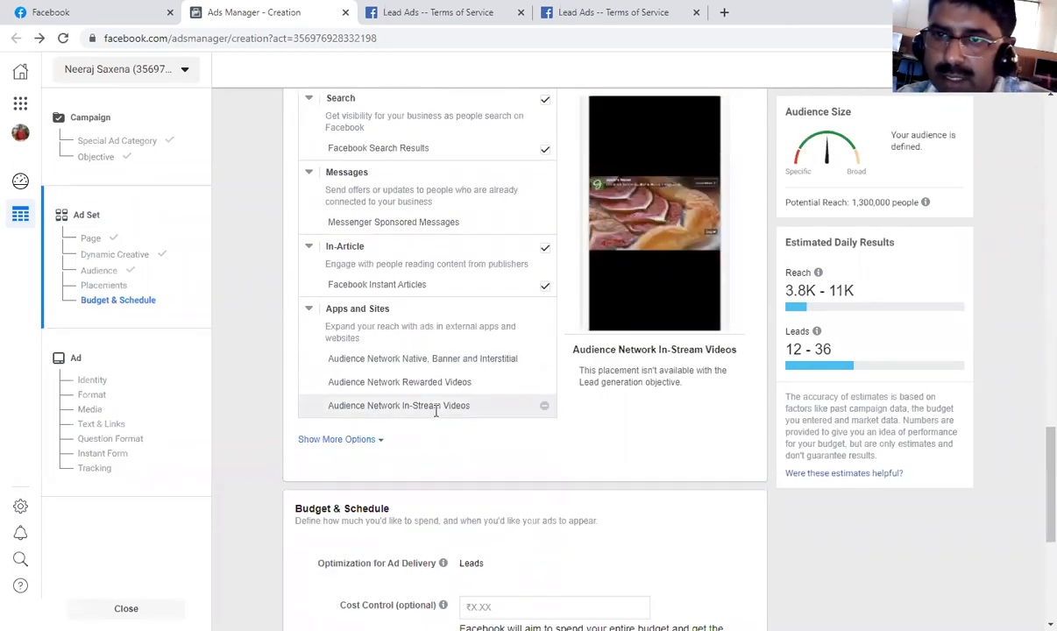
pyautogui.scroll(-1, 412, 421)
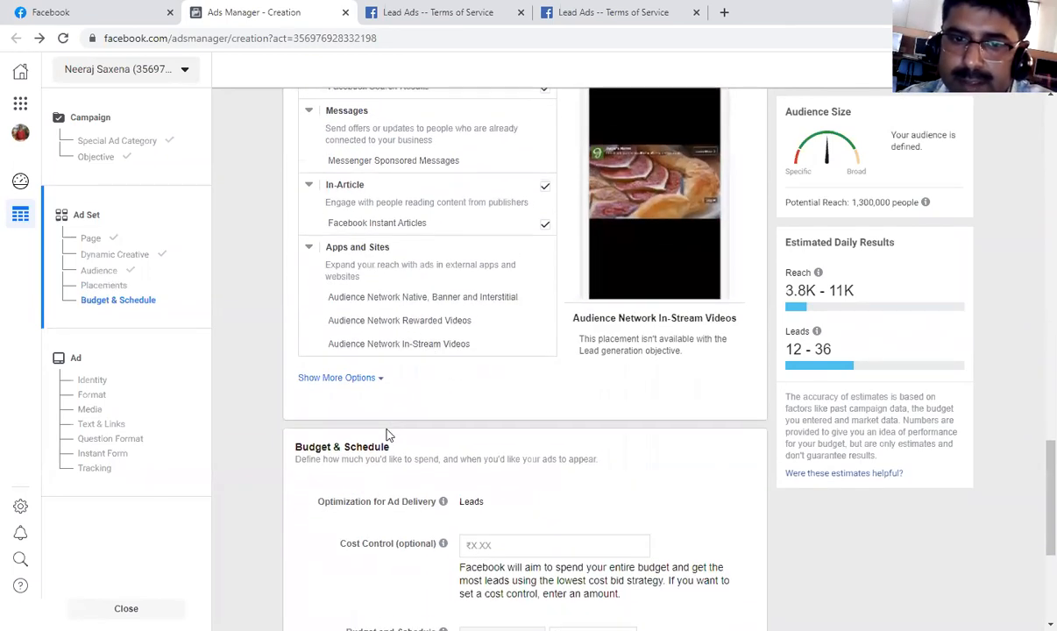
pyautogui.click(374, 366)
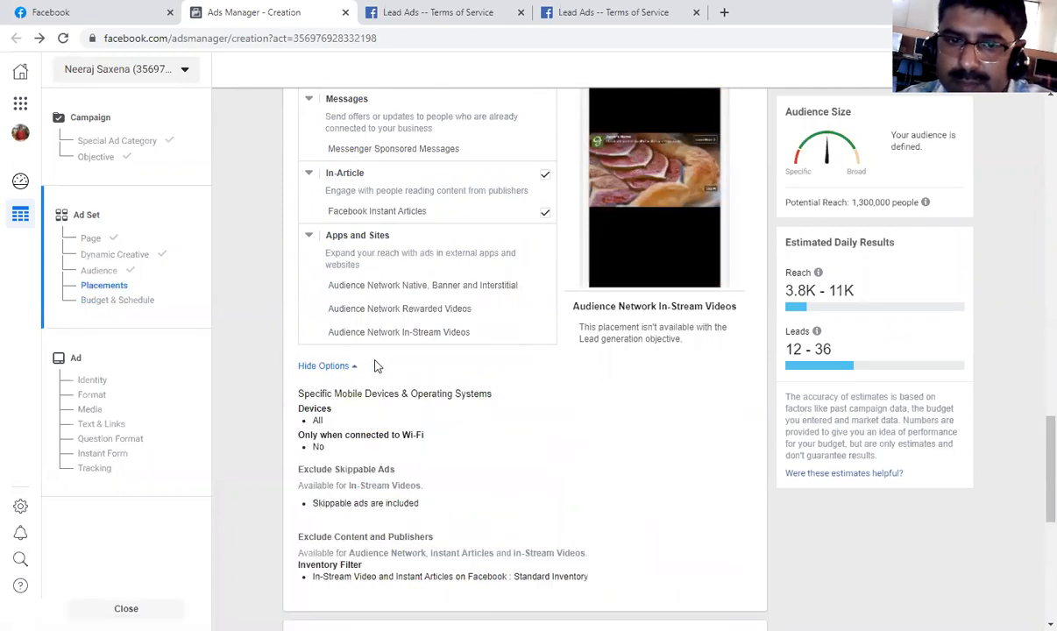
pyautogui.scroll(-1, 419, 394)
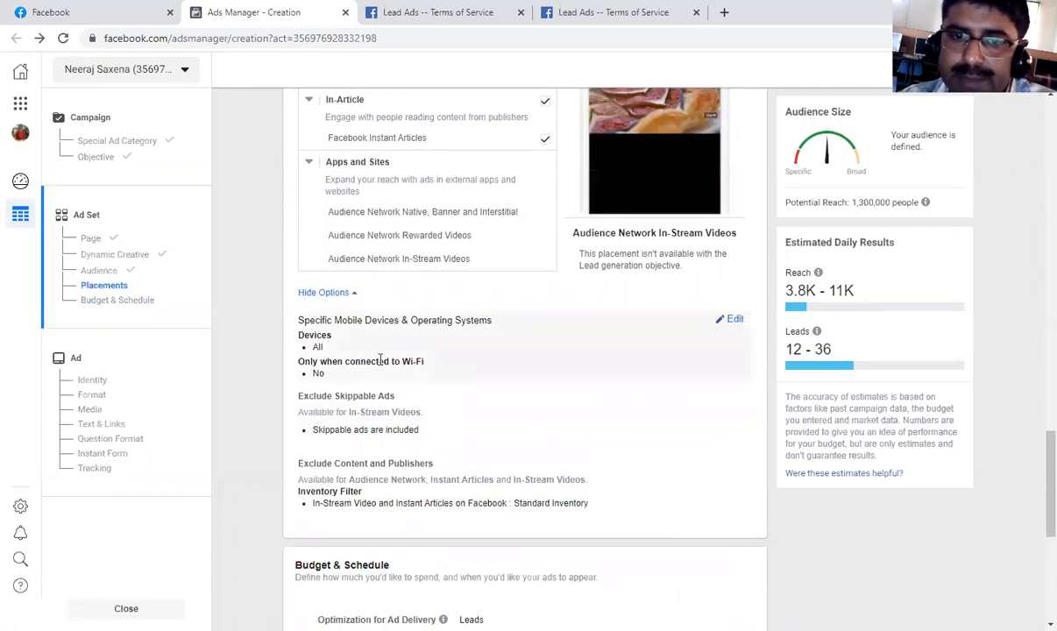
pyautogui.click(732, 321)
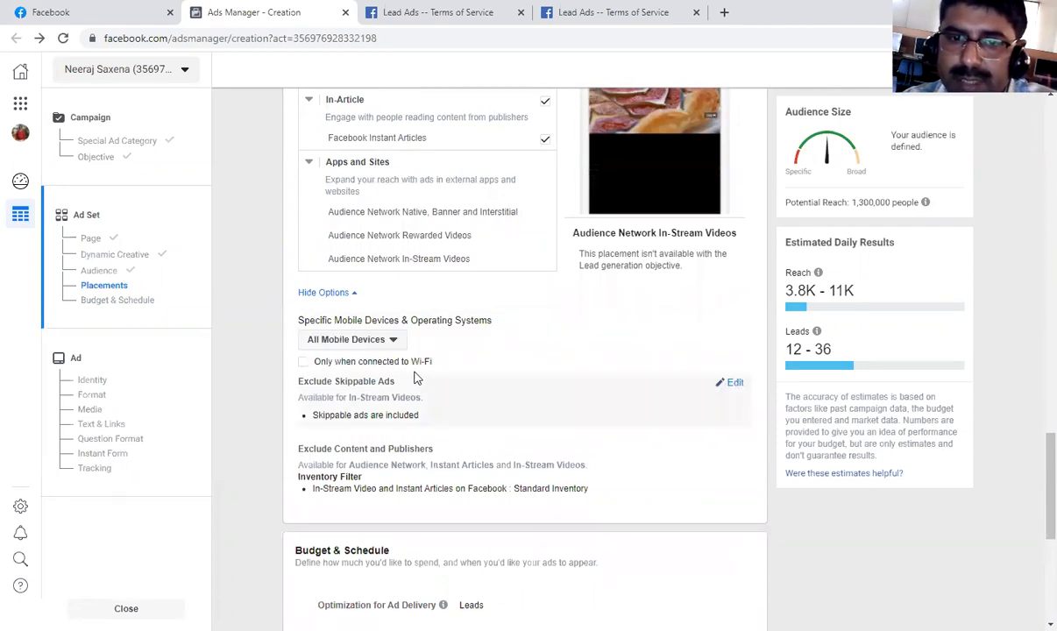
# Limit the ad set to Android Devices Only and remove Android Tablets (all) from the included devices.
pyautogui.click(368, 341)
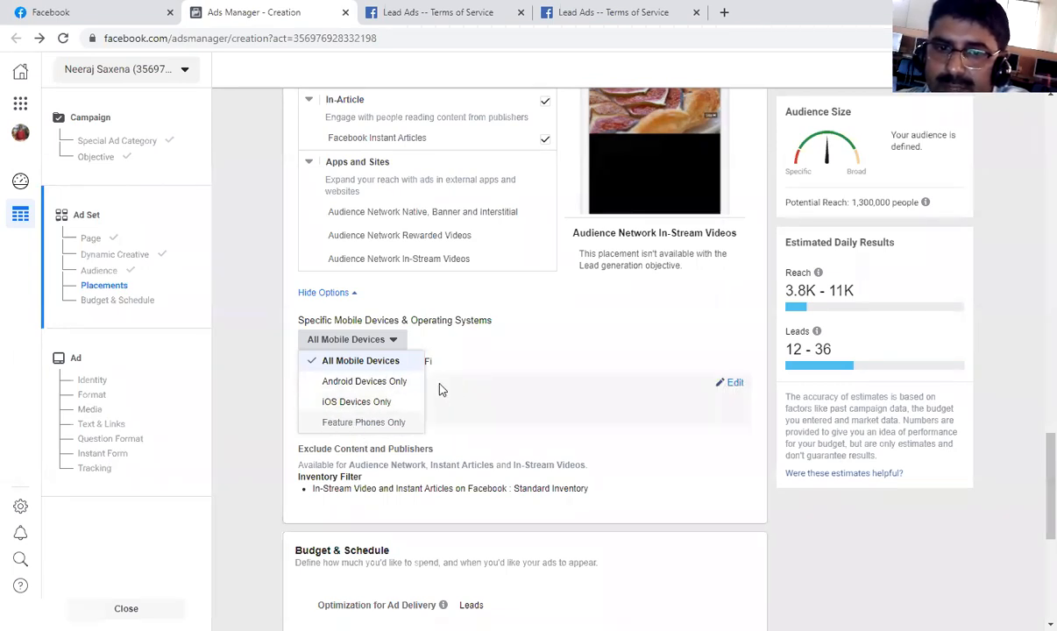
pyautogui.click(372, 382)
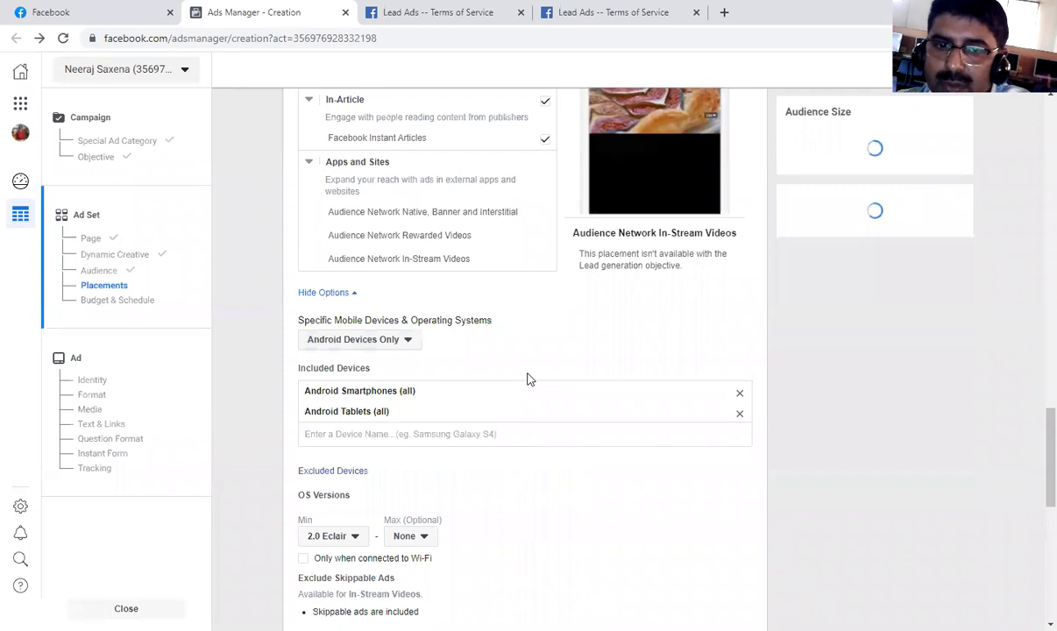
pyautogui.moveTo(898, 214)
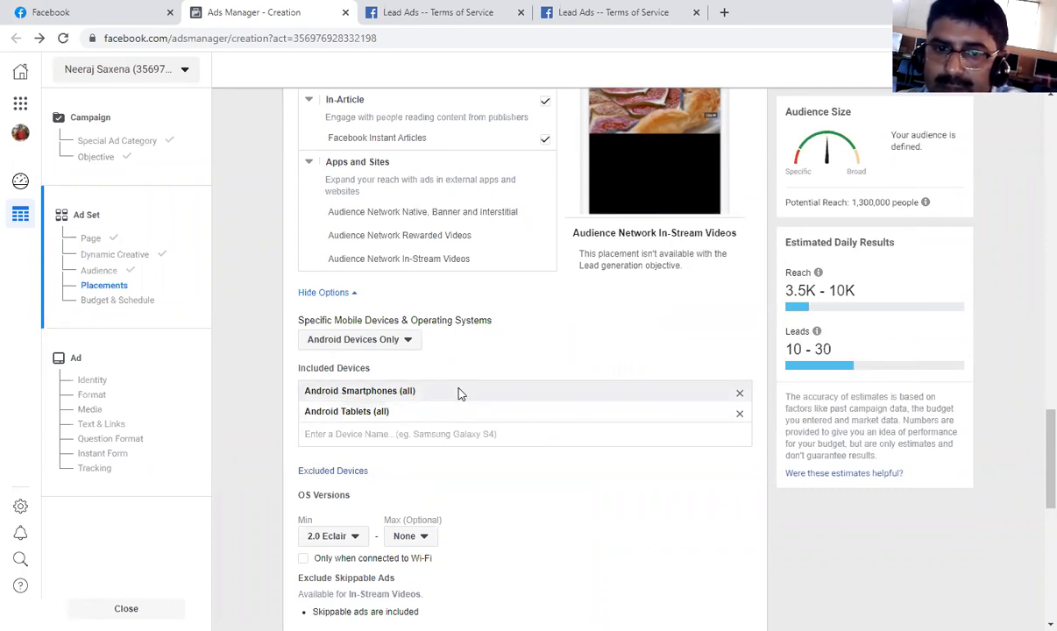
pyautogui.click(740, 413)
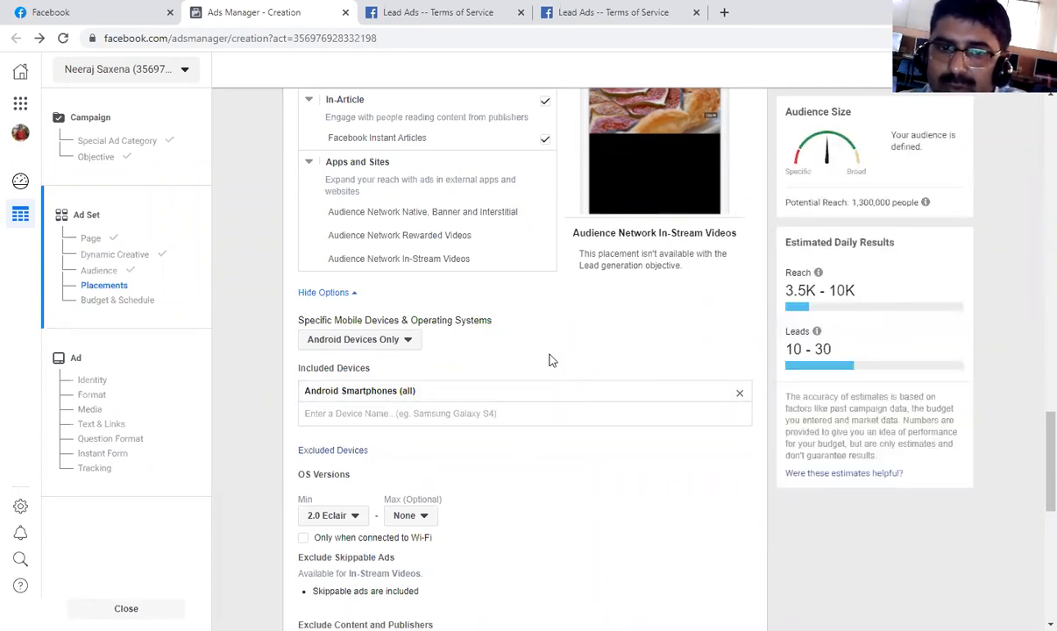
pyautogui.scroll(-1, 548, 375)
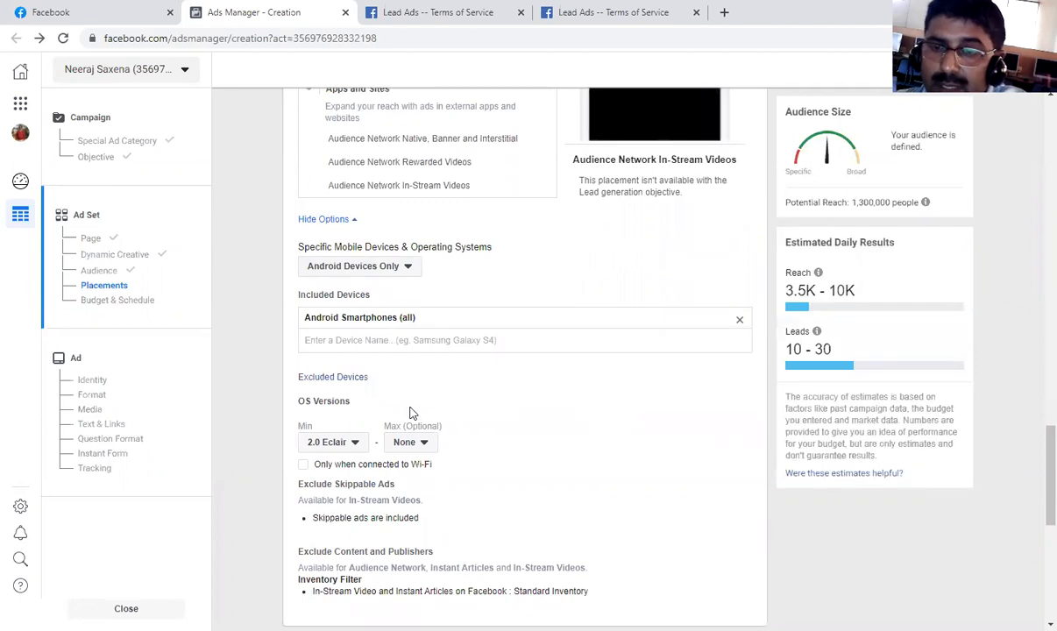
pyautogui.click(447, 345)
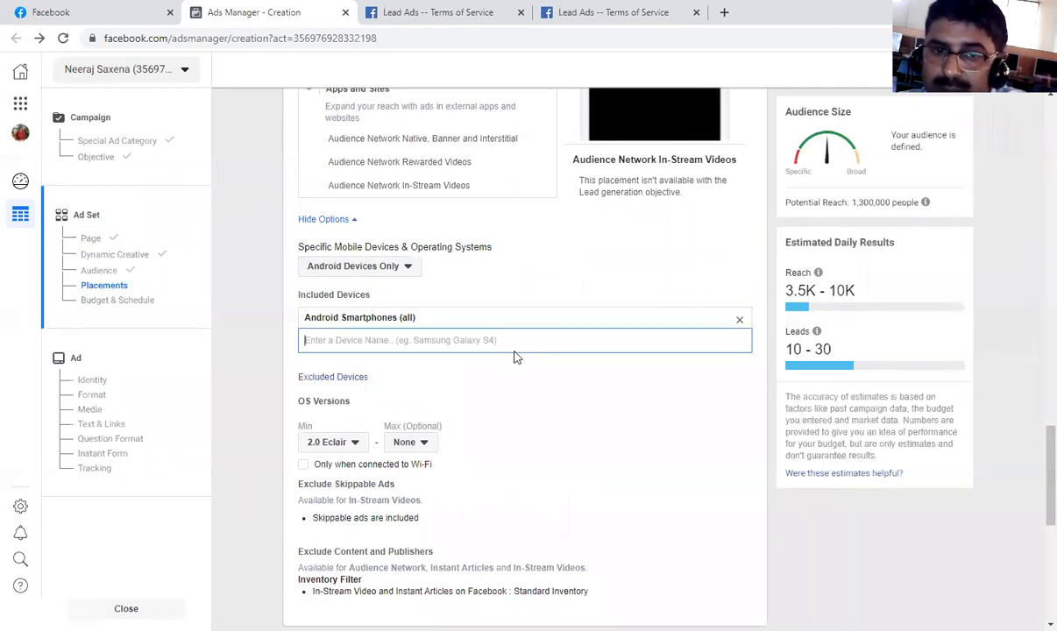
pyautogui.click(486, 290)
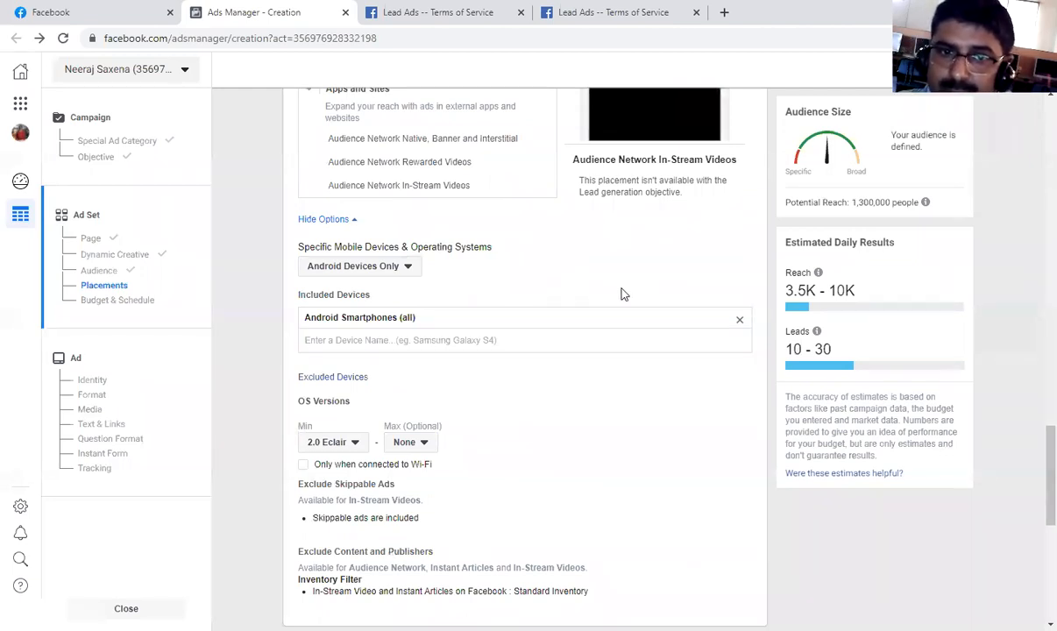
# Set the targeted devices back to All Mobile Devices, leaving the Wi-Fi-only restriction off.
pyautogui.scroll(1, 622, 293)
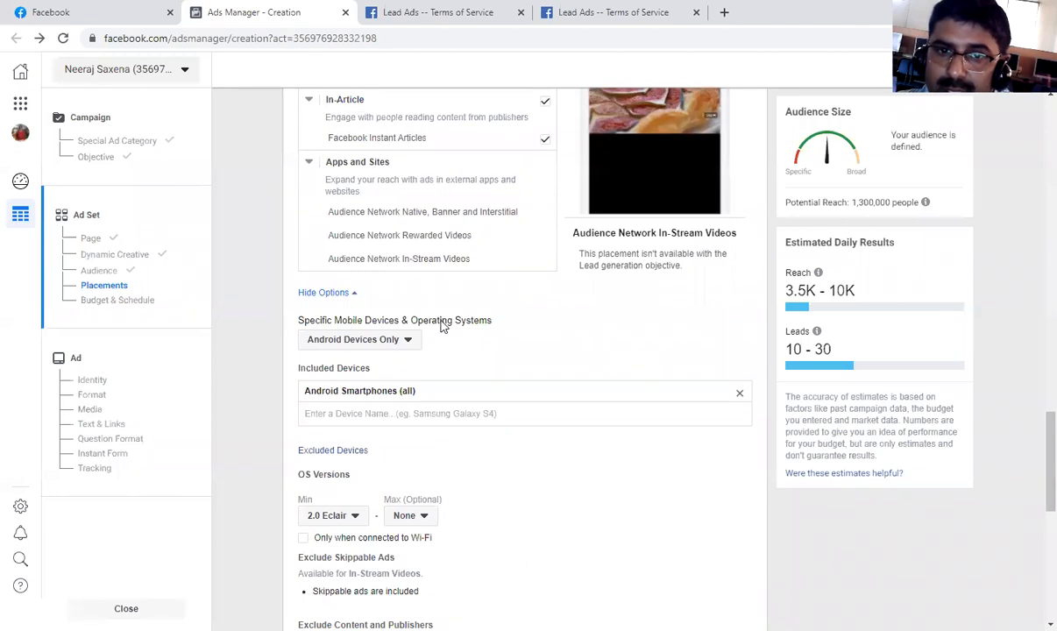
pyautogui.click(393, 347)
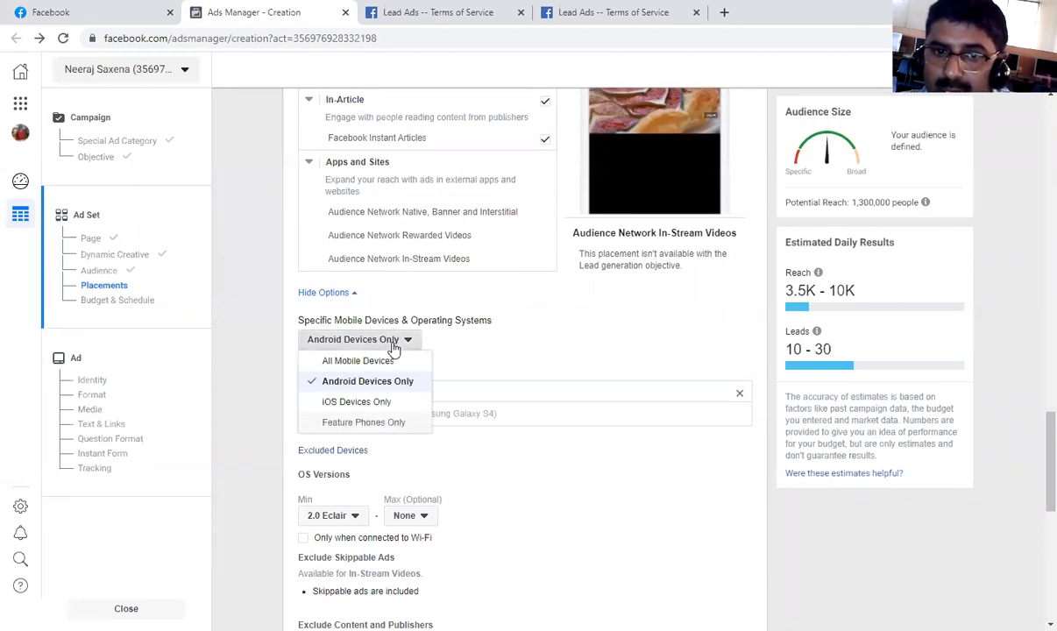
pyautogui.click(399, 362)
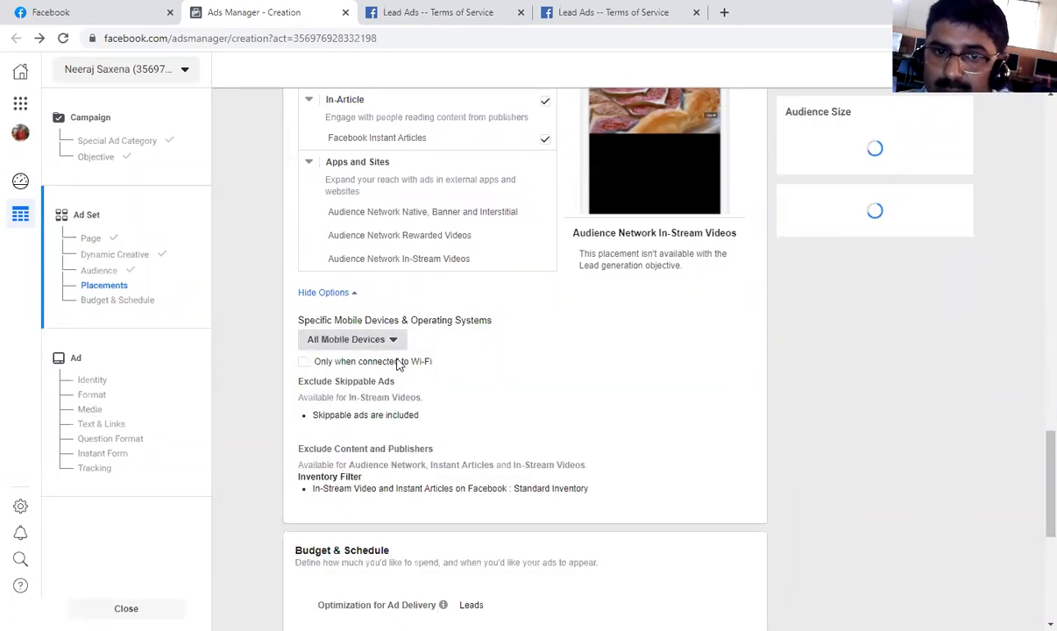
pyautogui.click(305, 363)
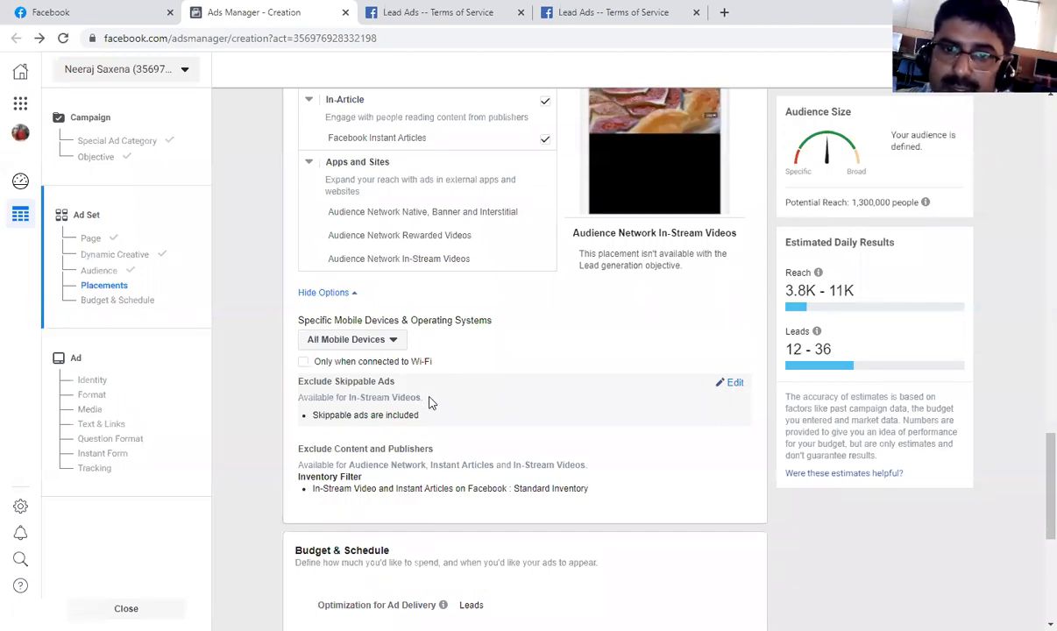
# Review the skippable ads and content exclusion options and the ad set's Budget & Schedule settings.
pyautogui.scroll(-1, 427, 392)
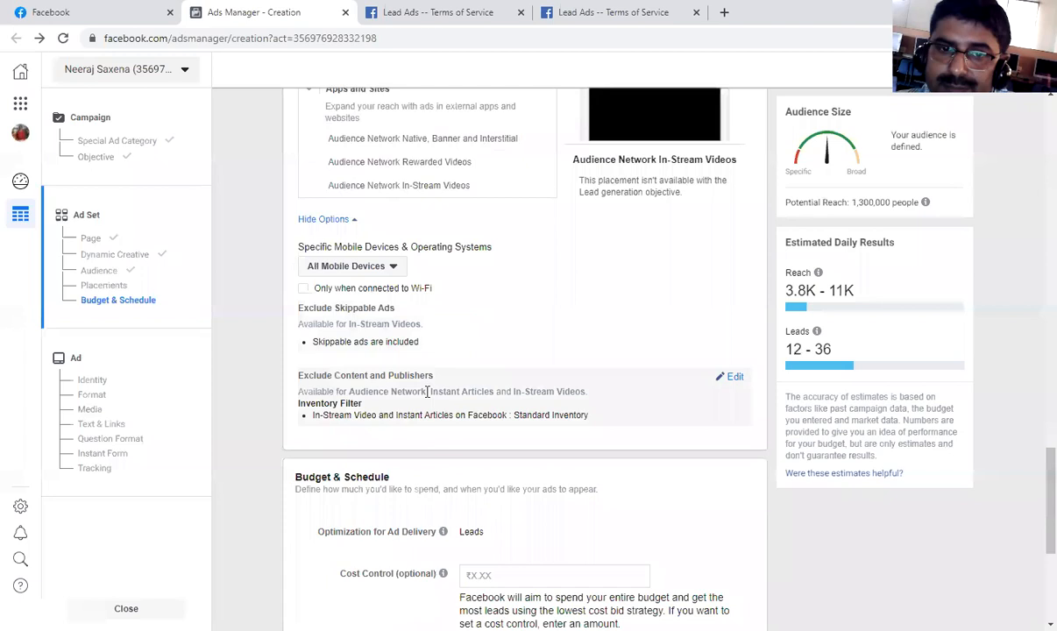
pyautogui.scroll(-1, 355, 388)
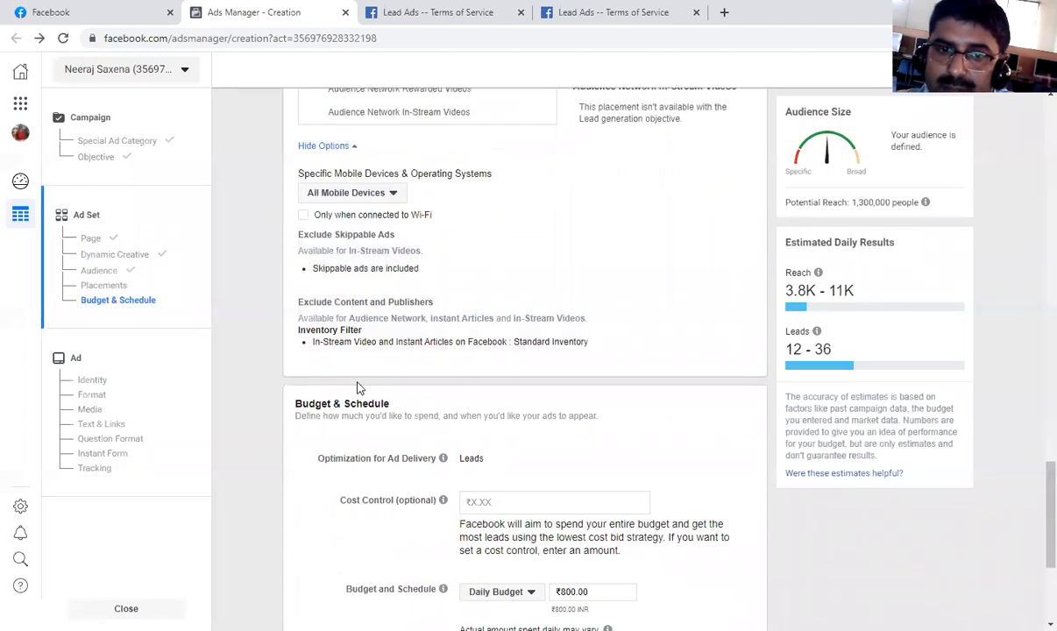
pyautogui.scroll(-1, 358, 386)
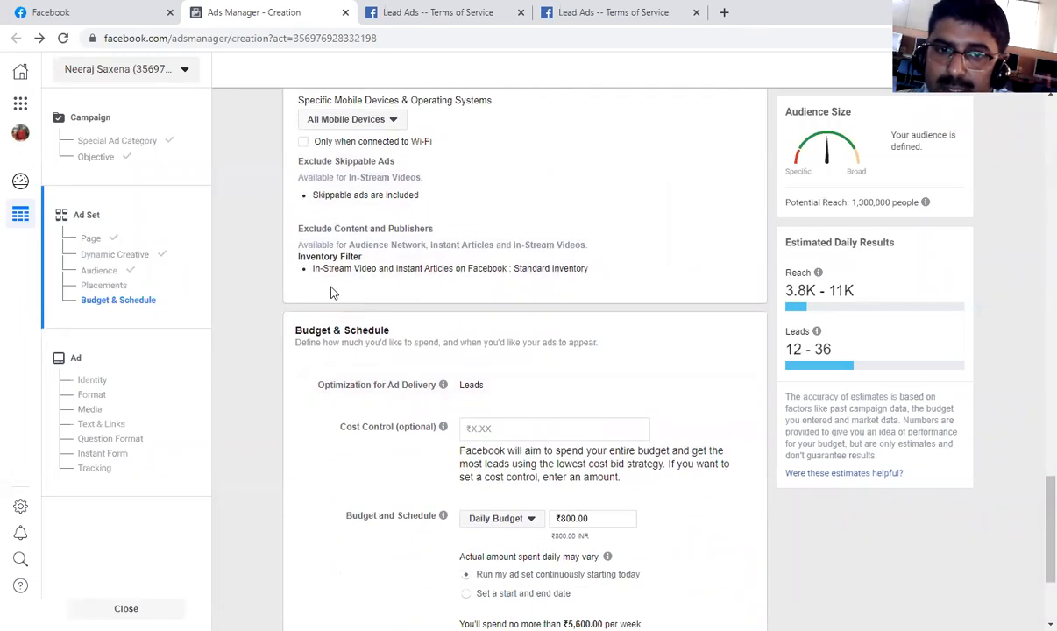
pyautogui.scroll(-2, 332, 293)
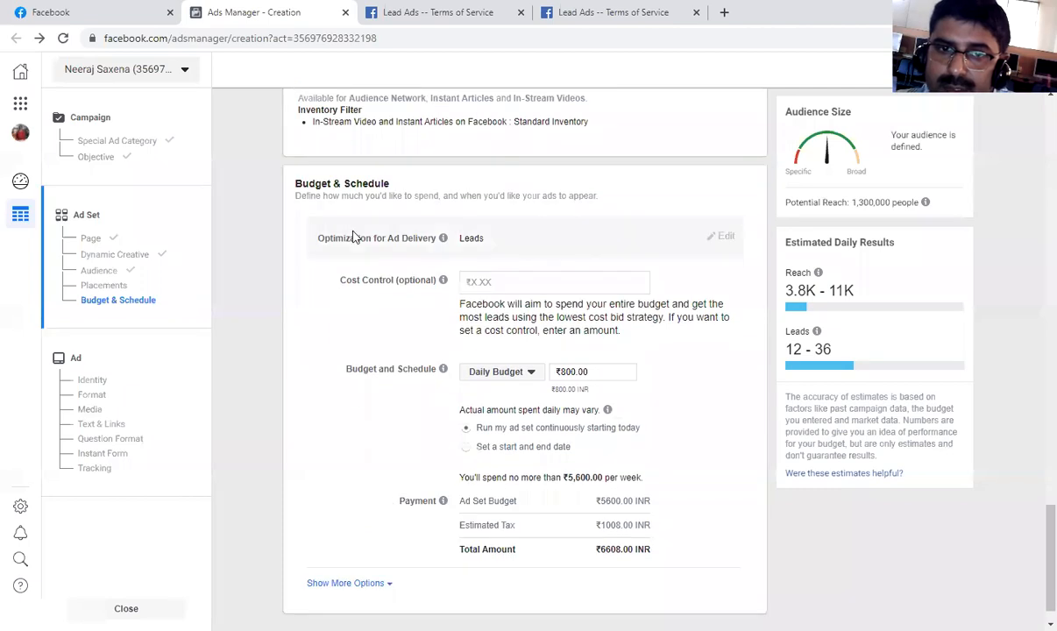
pyautogui.scroll(-1, 492, 249)
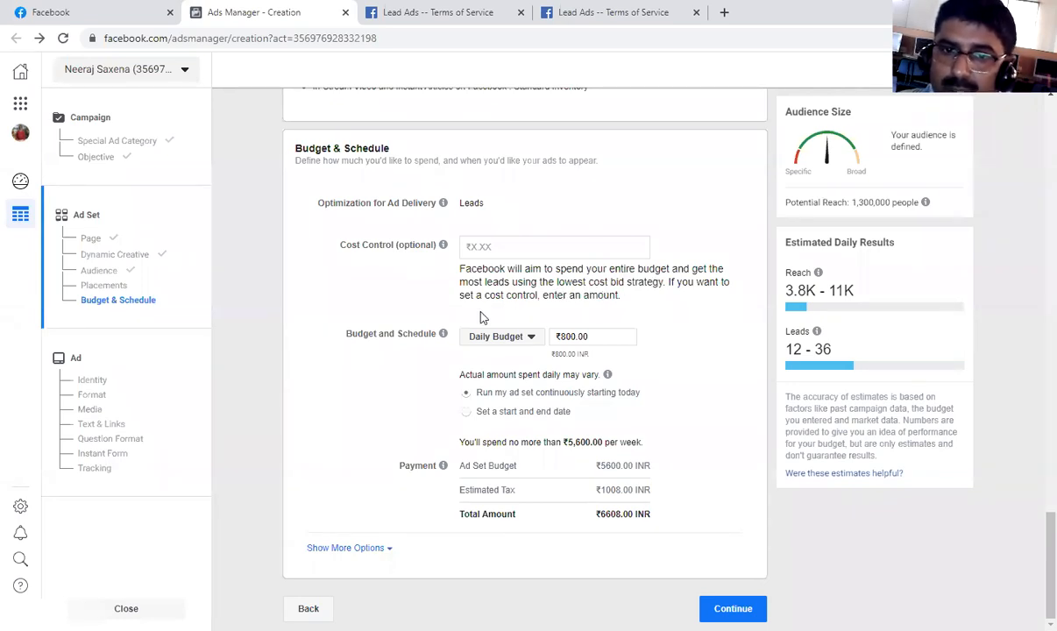
# Set the cost control to ₹2,000 and open the bid strategy choices and the budget type options.
pyautogui.click(495, 246)
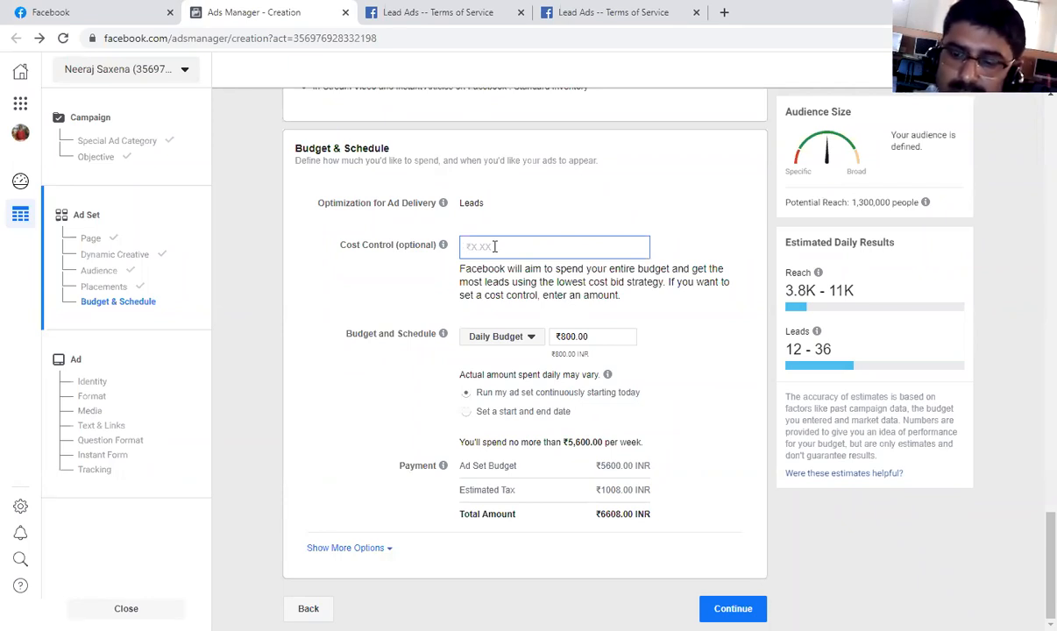
pyautogui.write('2000')
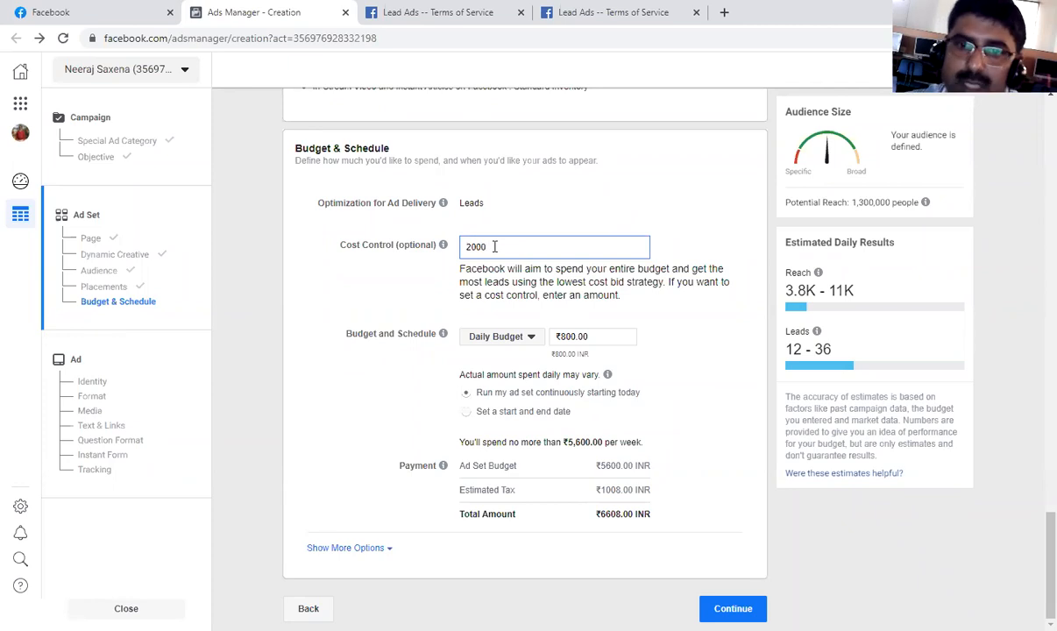
pyautogui.click(666, 321)
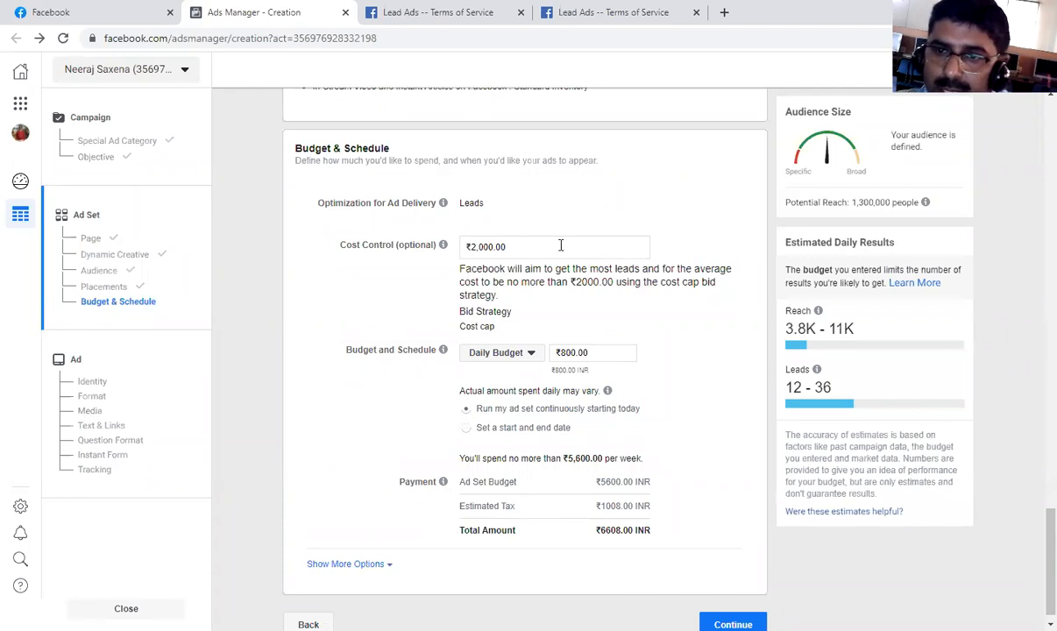
pyautogui.moveTo(558, 329)
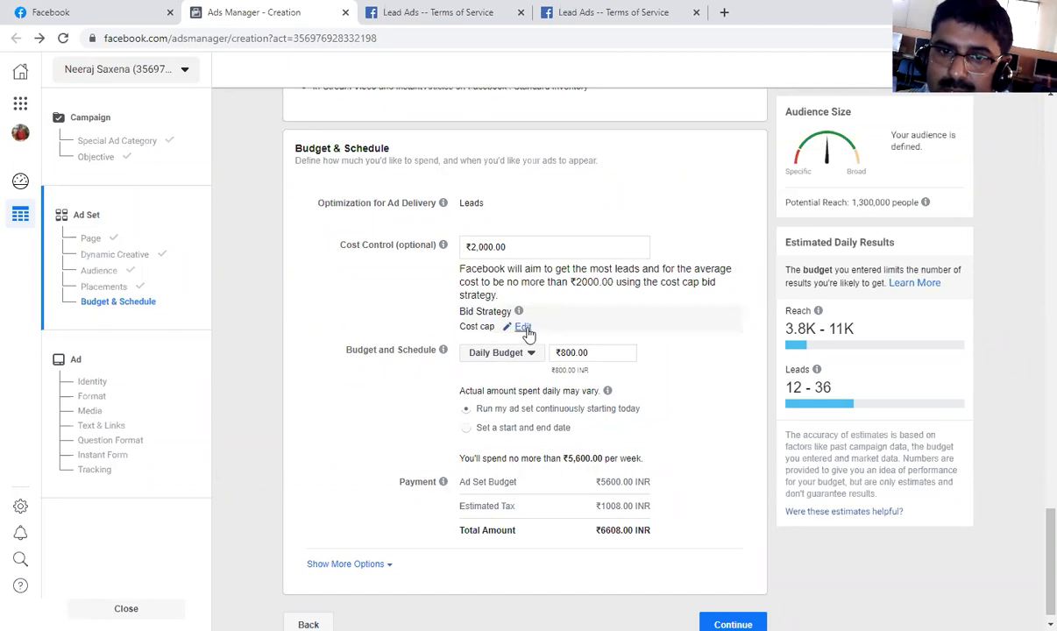
pyautogui.click(522, 327)
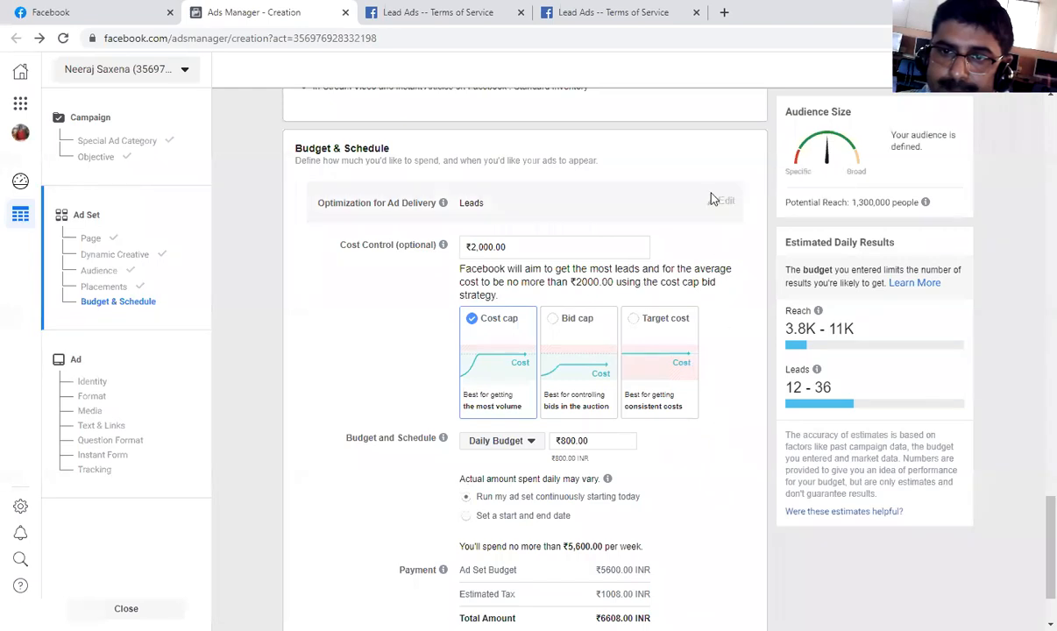
pyautogui.click(530, 441)
# Clear the ₹2,000 cost control amount.
pyautogui.click(504, 247)
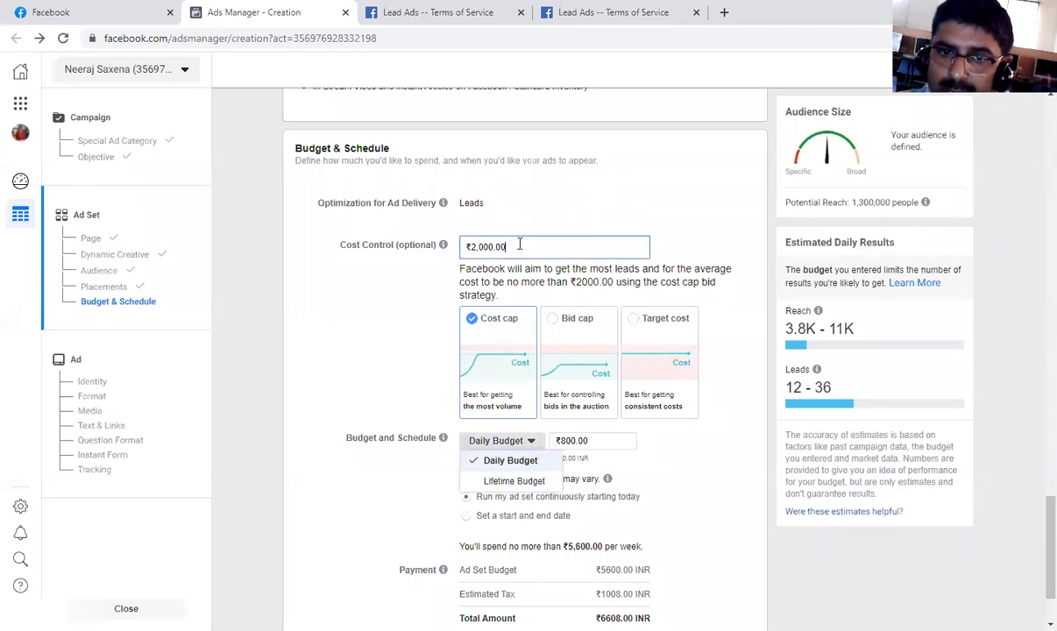
pyautogui.moveTo(531, 248); pyautogui.dragTo(412, 249)
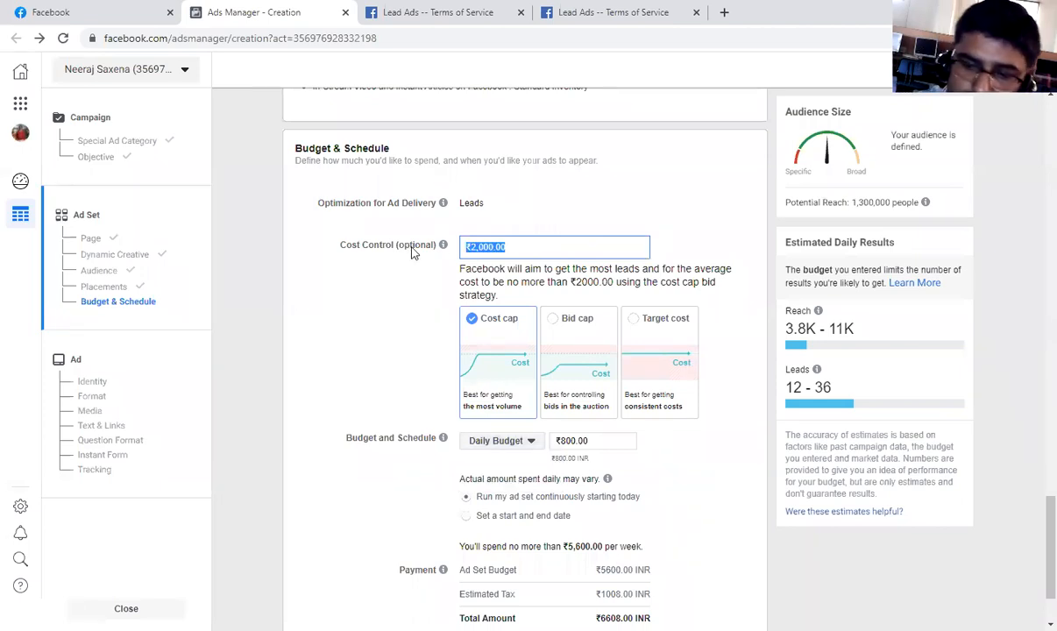
pyautogui.press('BackSpace')
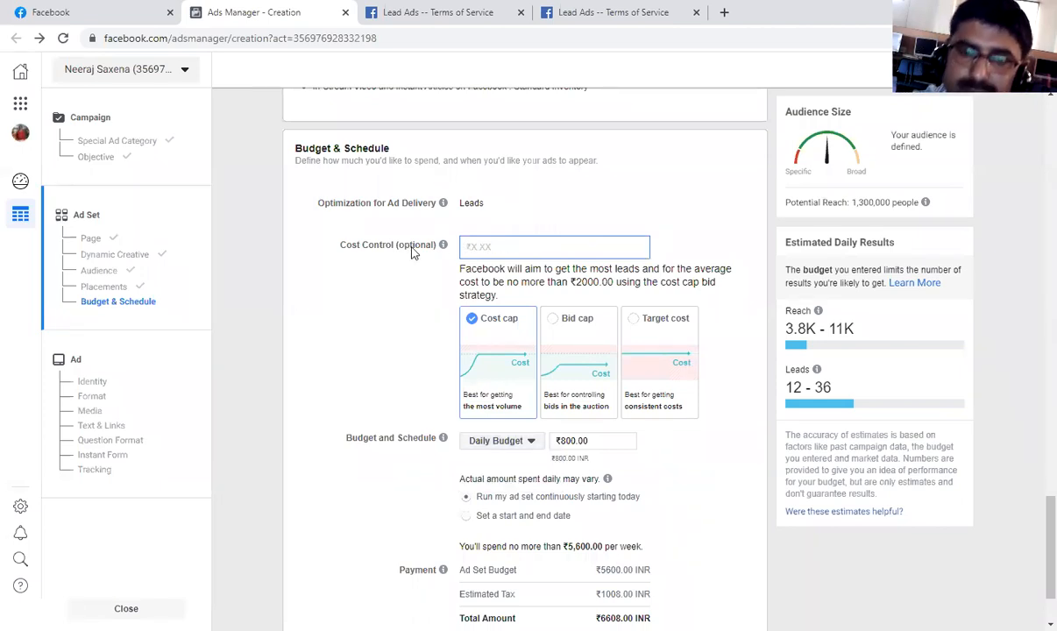
pyautogui.click(413, 327)
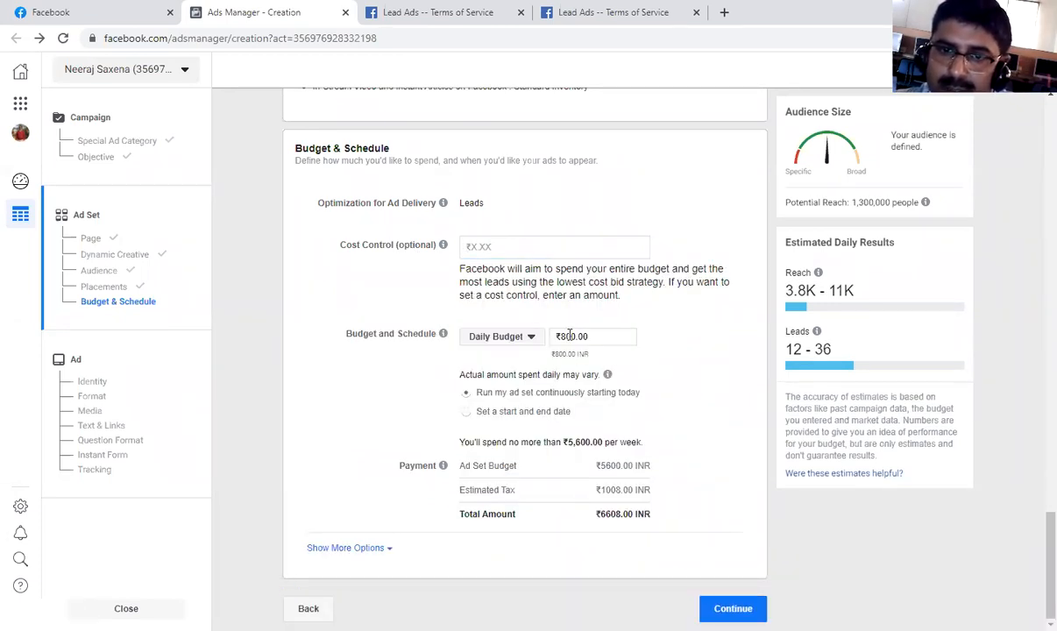
# Set the ad set's daily budget to ₹400.
pyautogui.click(602, 336)
pyautogui.press('BackSpace')
pyautogui.press('BackSpace')
pyautogui.press('BackSpace')
pyautogui.write('4000')
pyautogui.press('BackSpace')
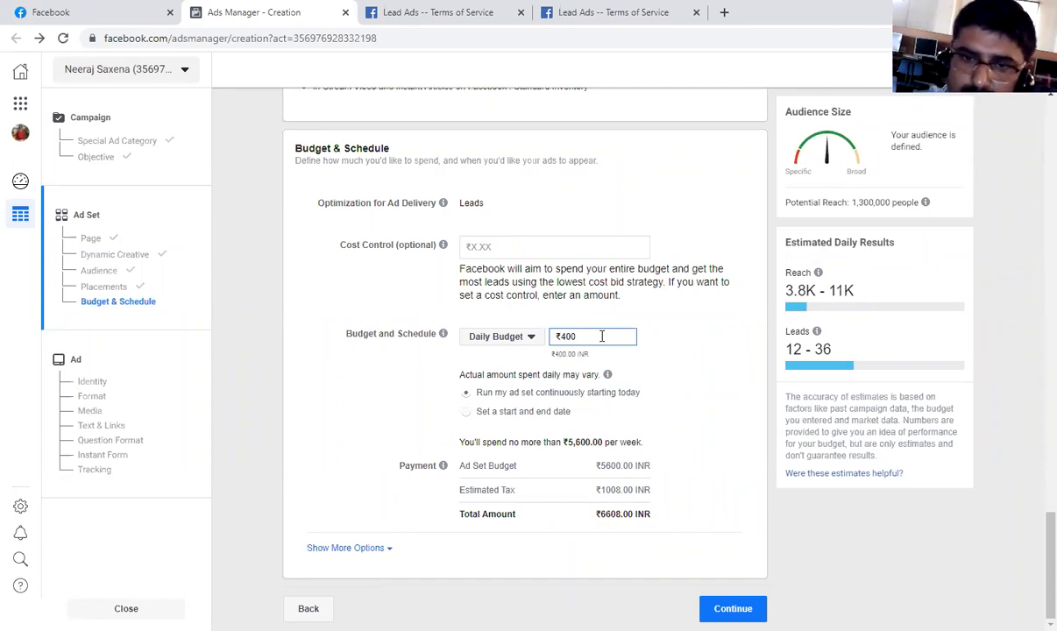
pyautogui.click(671, 367)
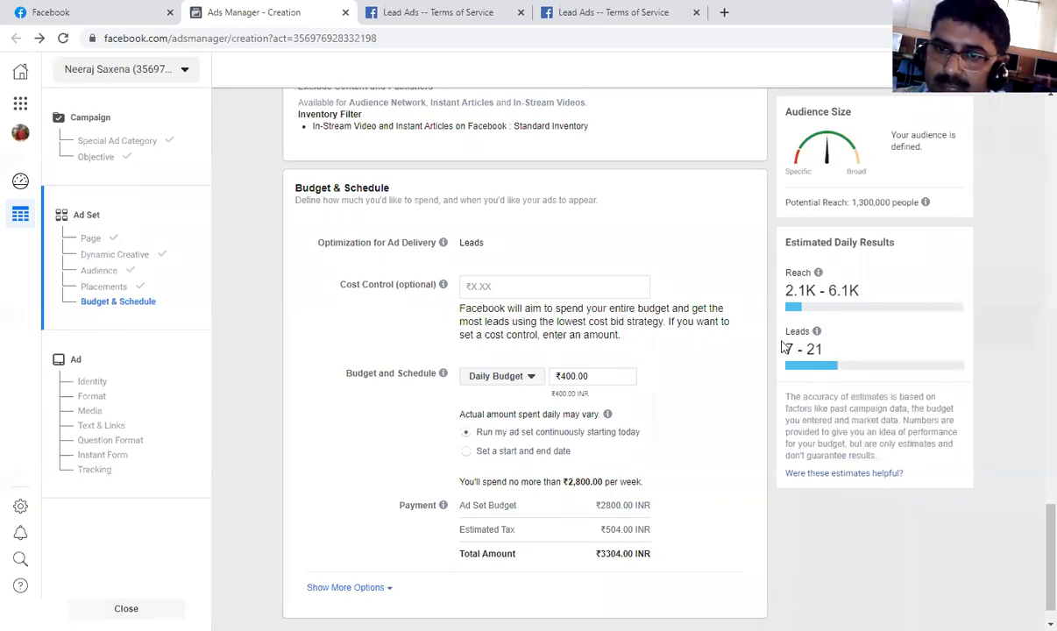
# Set the ad set's daily budget to ₹1,000.
pyautogui.click(602, 376)
pyautogui.press('BackSpace')
pyautogui.press('BackSpace')
pyautogui.press('BackSpace')
pyautogui.press('BackSpace')
pyautogui.press('BackSpace')
pyautogui.press('BackSpace')
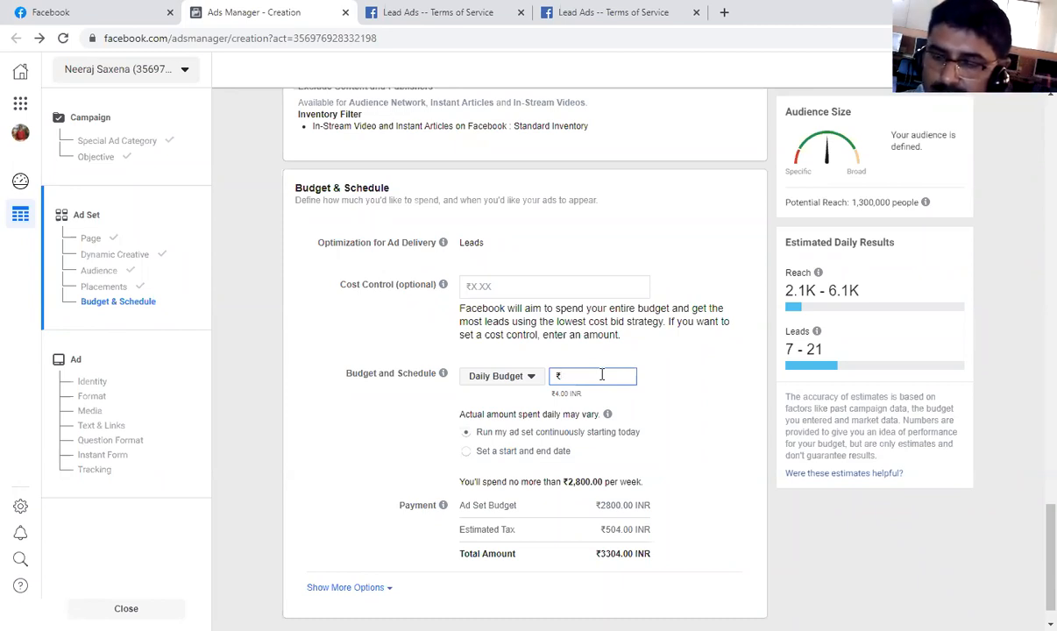
pyautogui.write('1000')
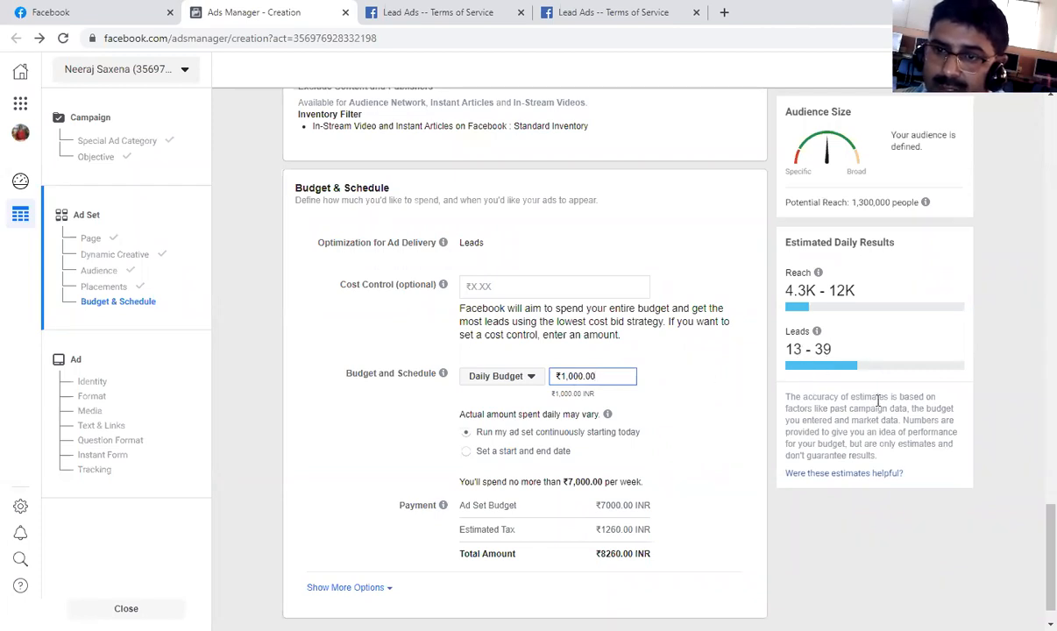
# Schedule the ad set with a start and end date, starting Oct 12, 2020, and review the estimated tax and total amount.
pyautogui.scroll(-1, 649, 423)
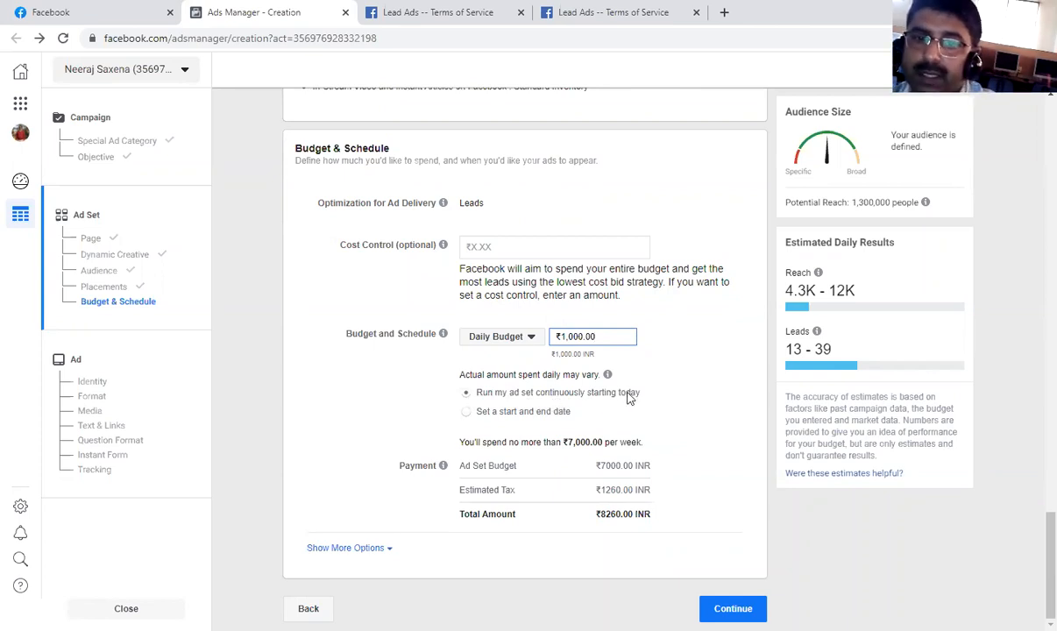
pyautogui.click(469, 415)
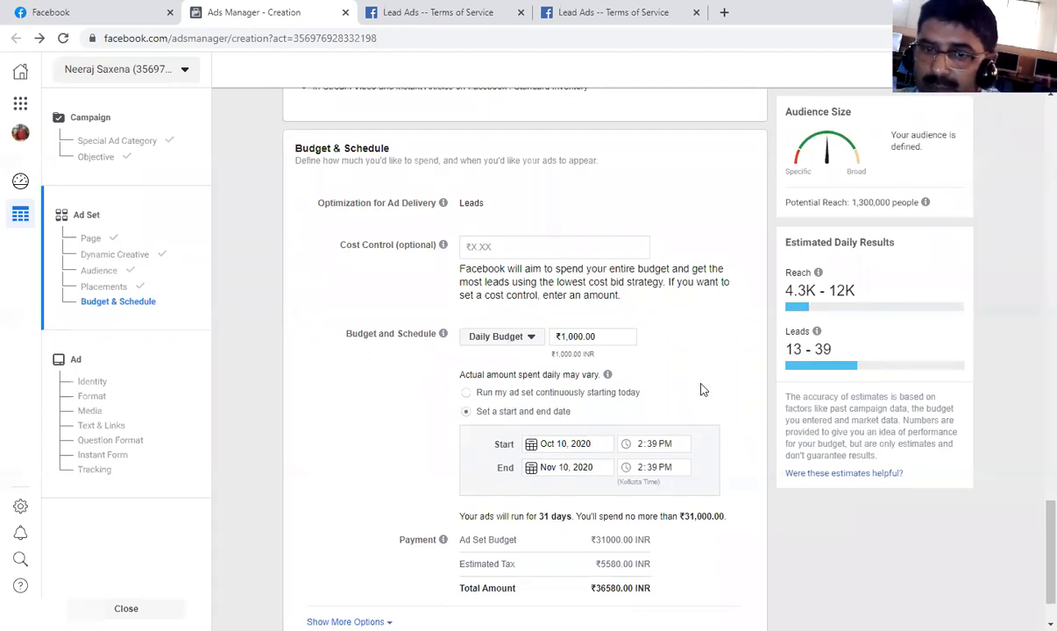
pyautogui.click(535, 446)
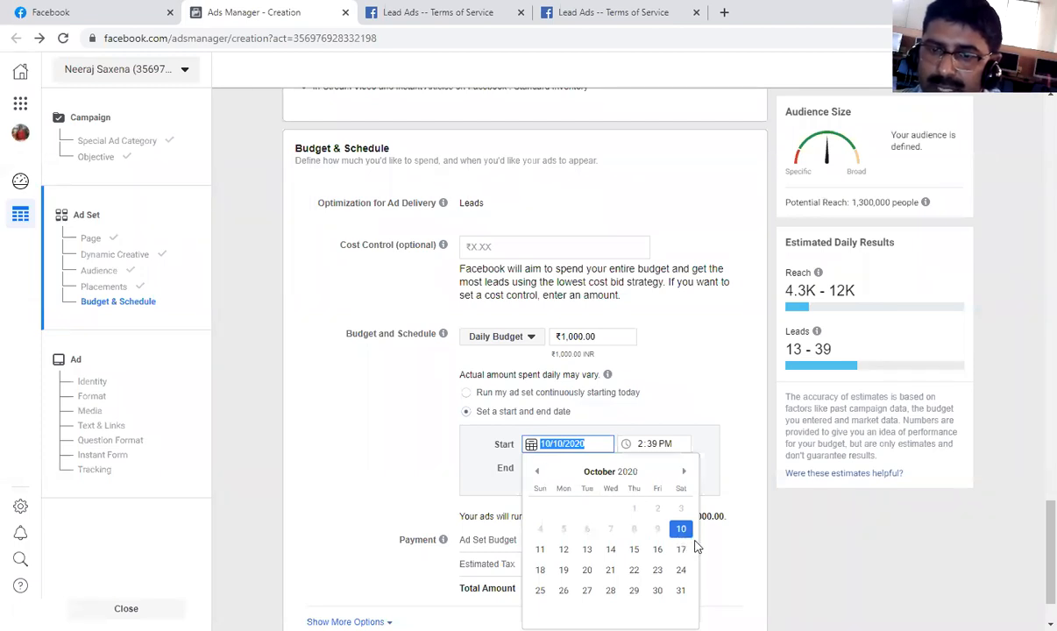
pyautogui.click(564, 550)
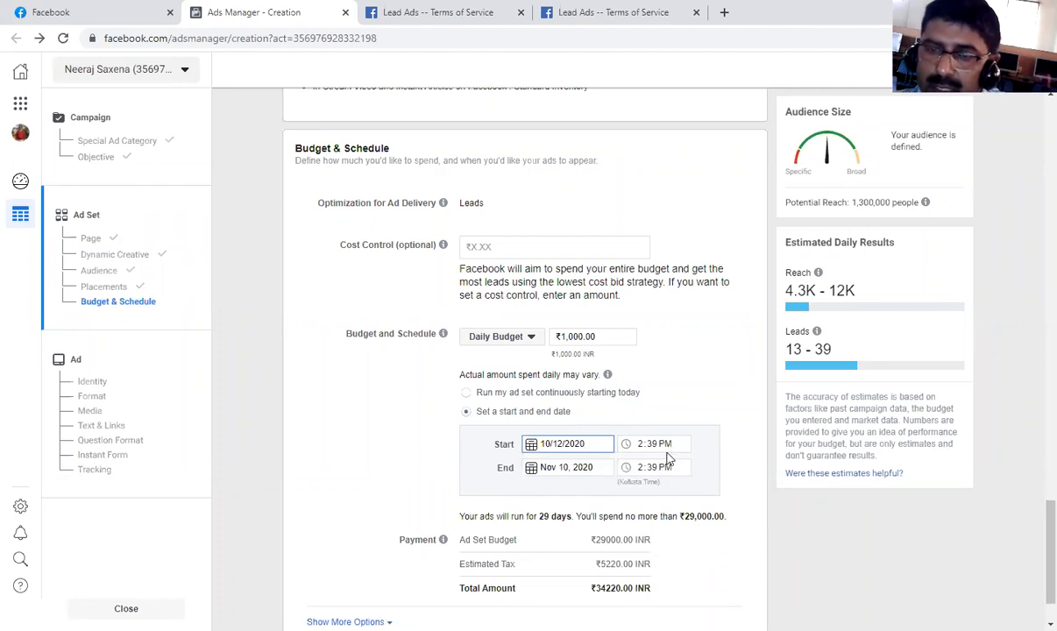
pyautogui.scroll(-1, 662, 451)
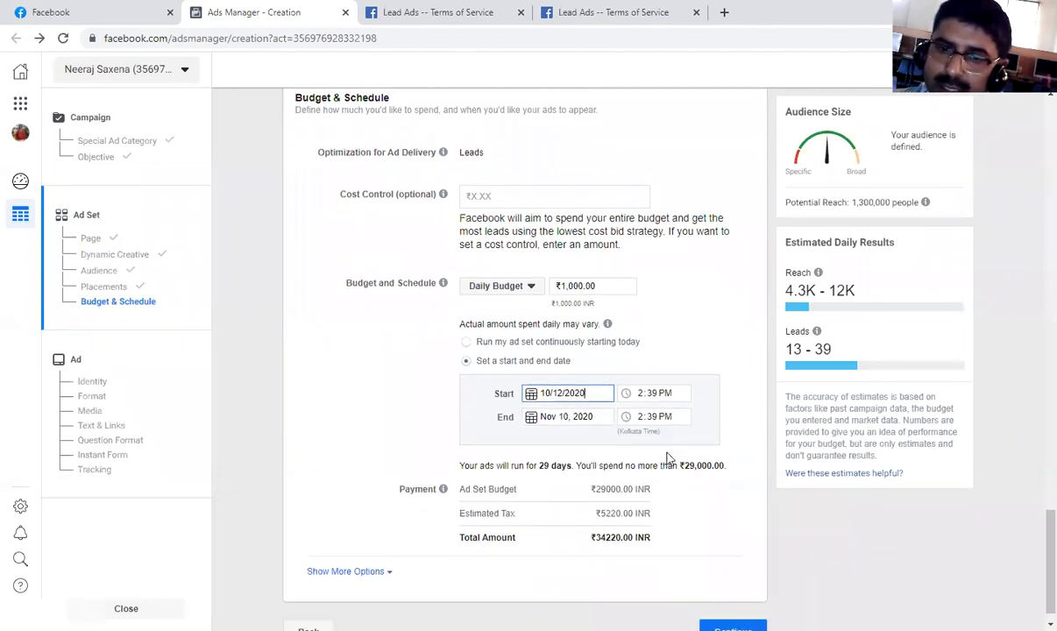
pyautogui.click(583, 436)
pyautogui.click(585, 370)
pyautogui.click(734, 494)
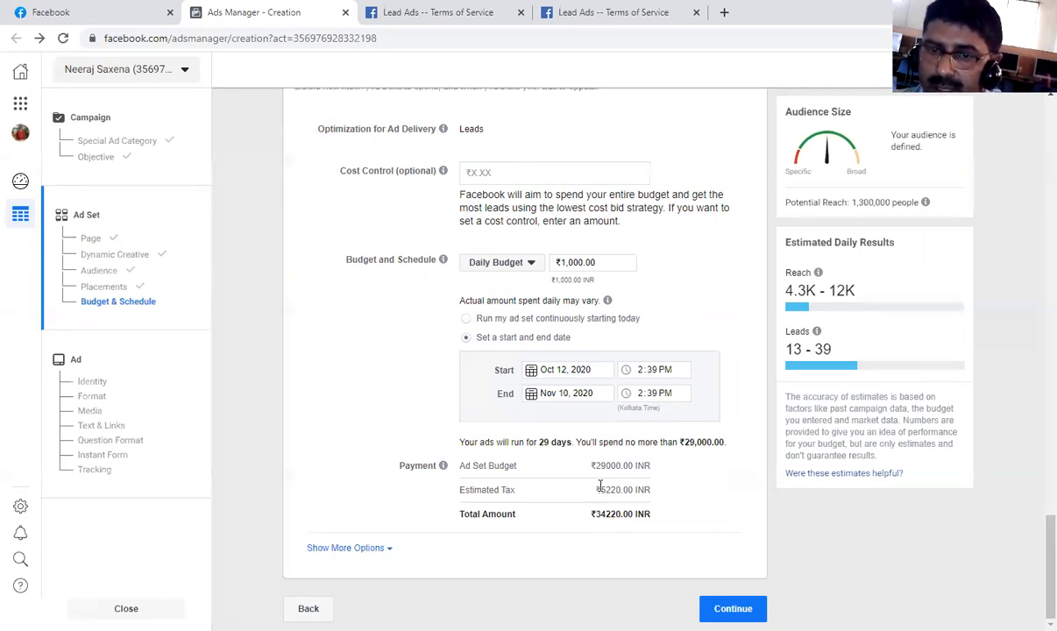
pyautogui.moveTo(600, 486); pyautogui.dragTo(646, 487)
pyautogui.moveTo(590, 515); pyautogui.dragTo(704, 519)
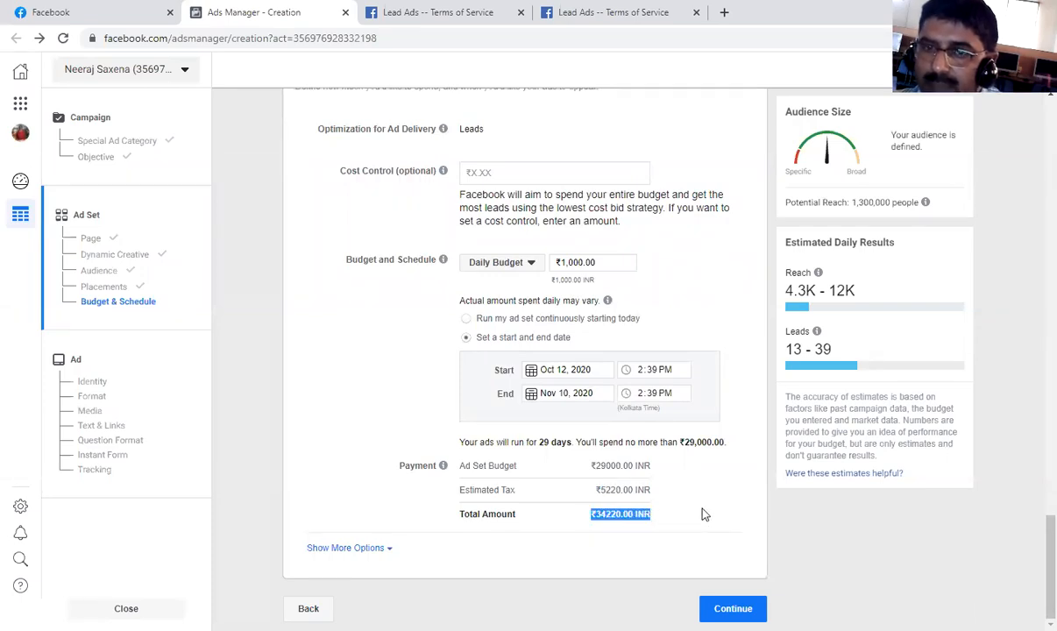
# Set the cost control to ₹25,000 and try the Bid cap and Target cost bid strategies.
pyautogui.click(551, 174)
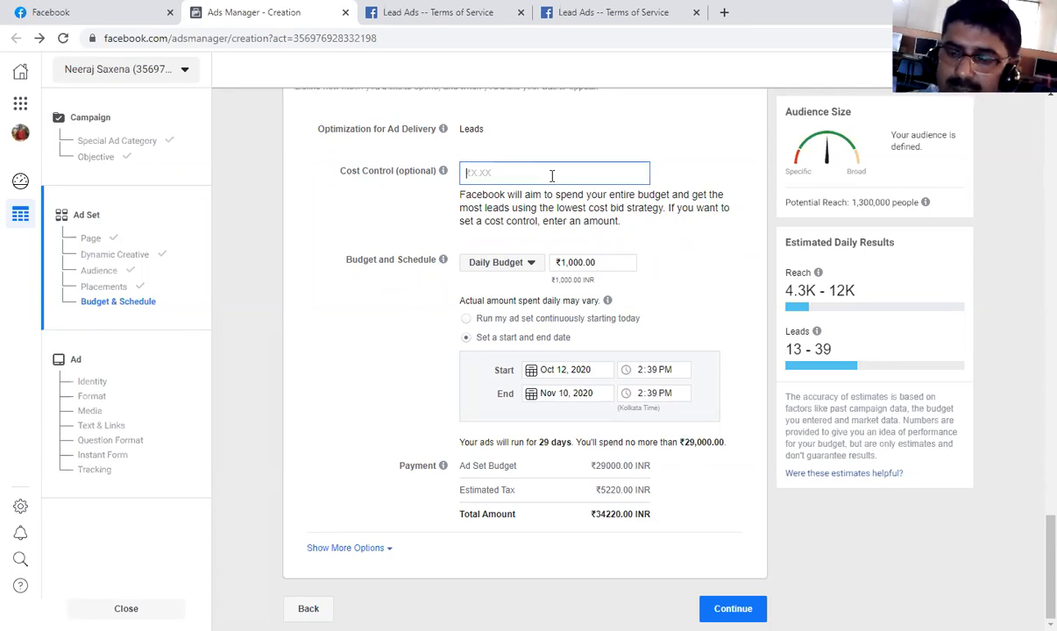
pyautogui.write('25000')
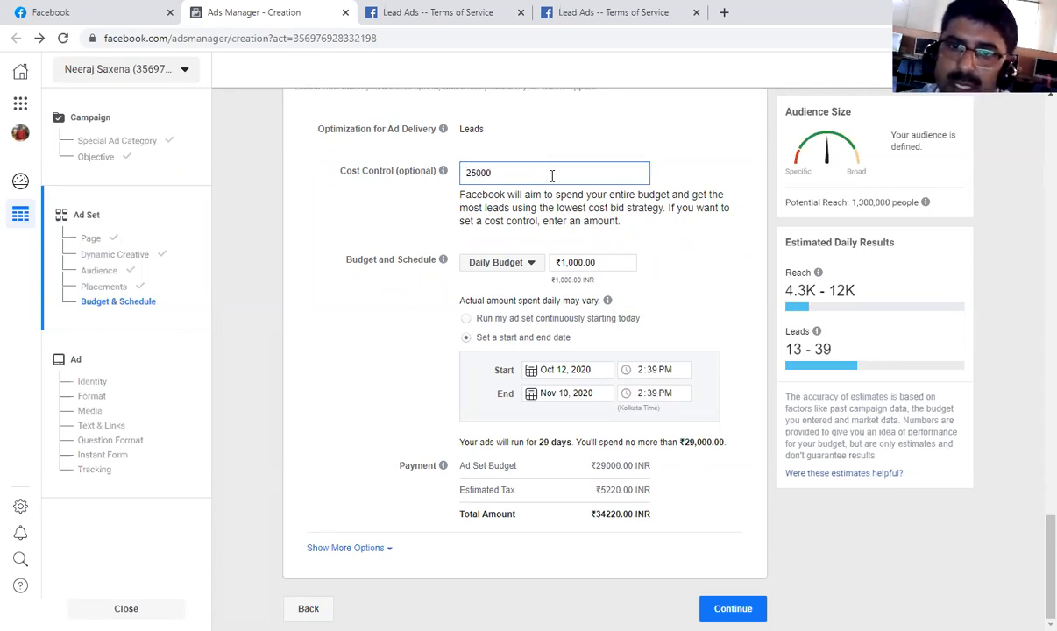
pyautogui.click(724, 272)
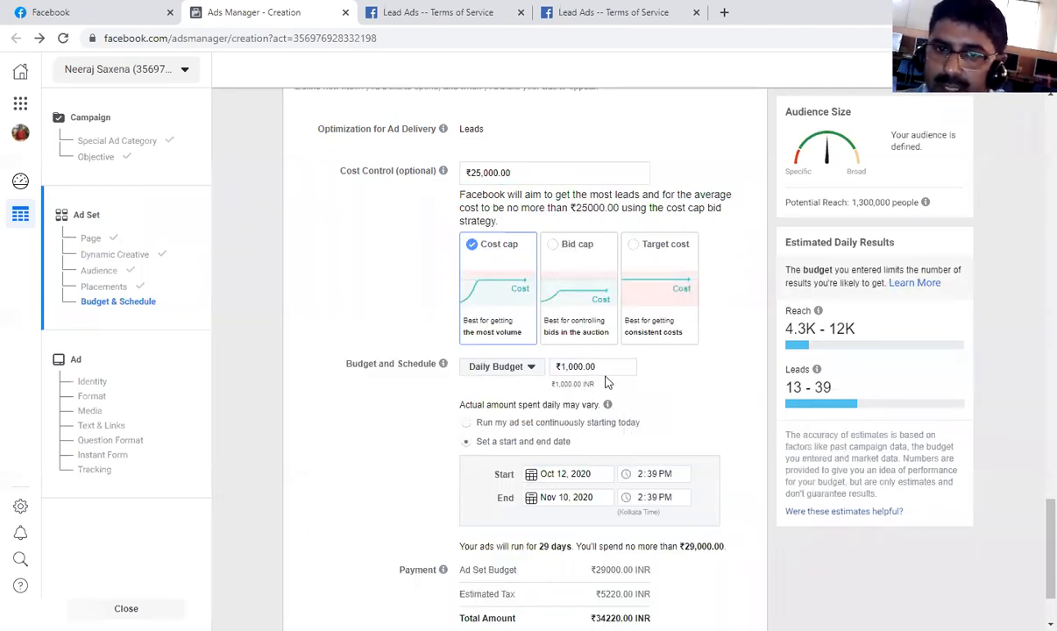
pyautogui.moveTo(608, 404)
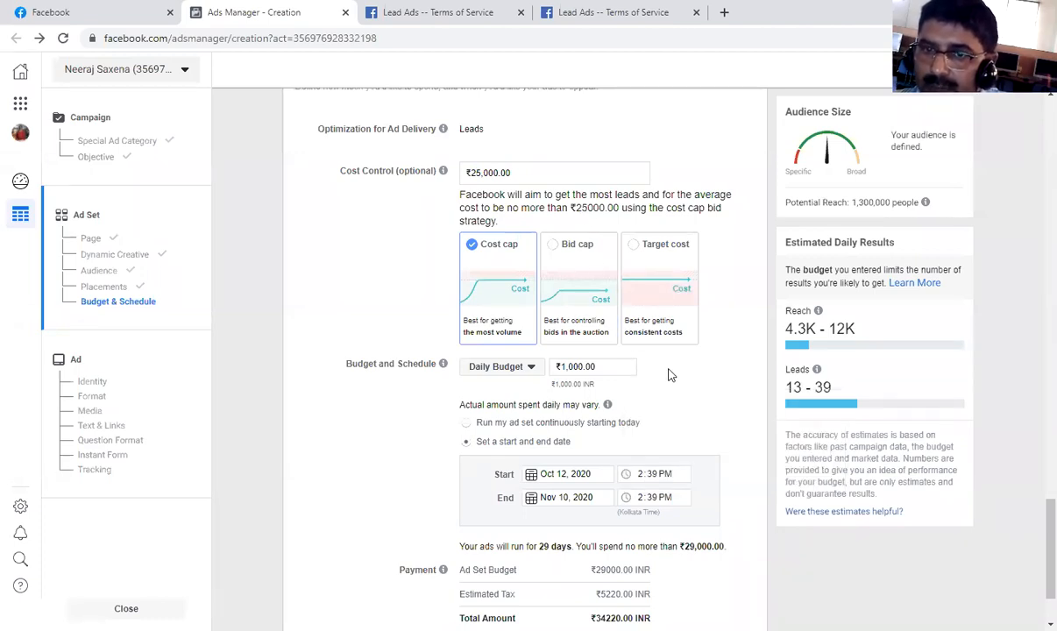
pyautogui.click(552, 246)
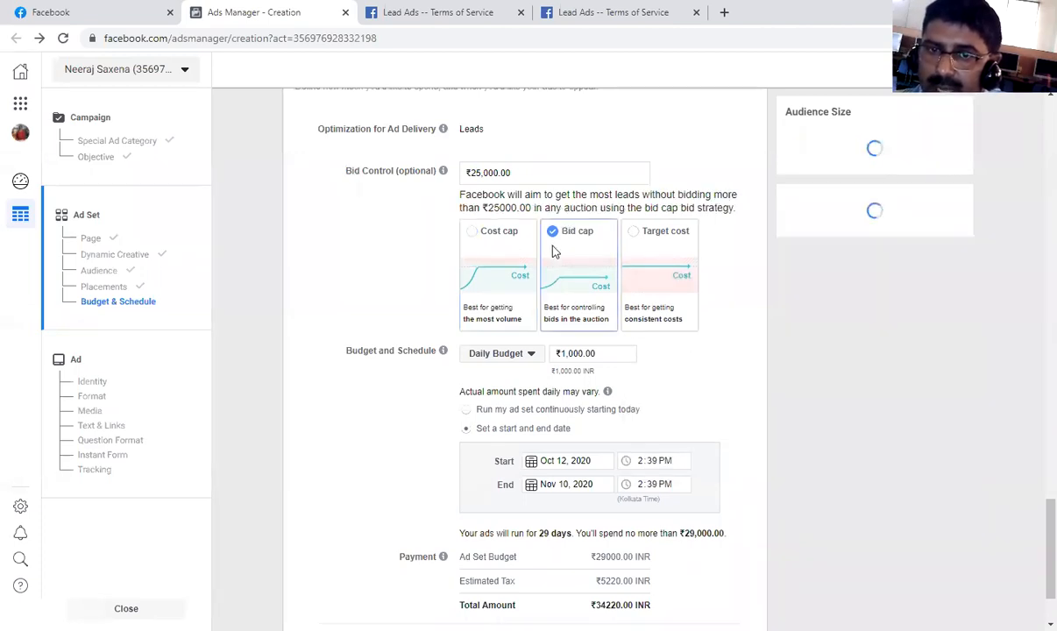
pyautogui.click(631, 233)
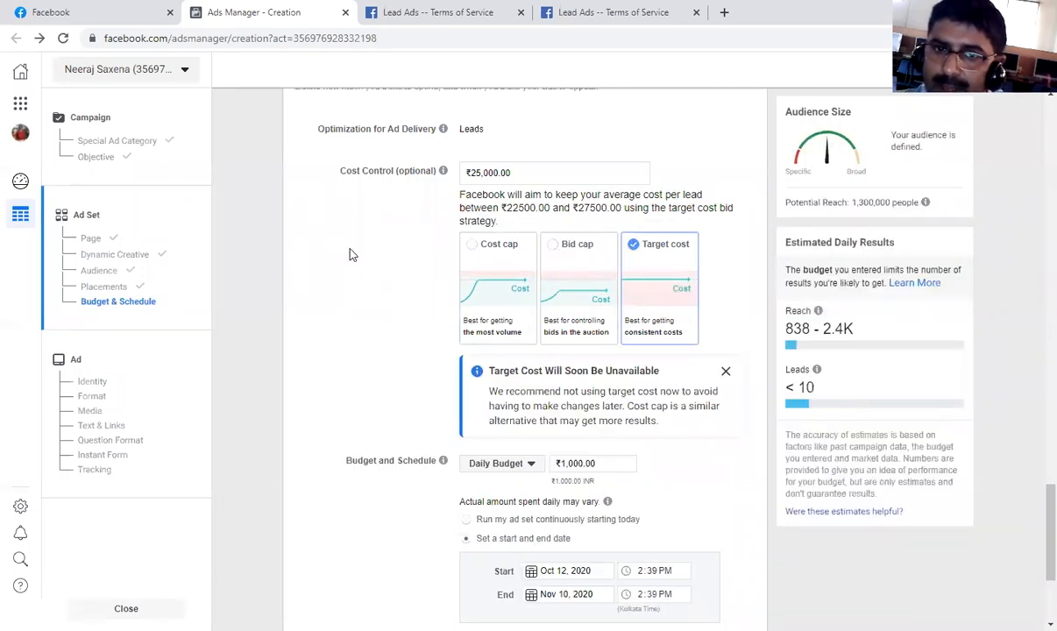
# Dismiss the Target cost notice and remove the ₹25,000 cost control amount.
pyautogui.click(724, 374)
pyautogui.click(543, 172)
pyautogui.press('BackSpace')
pyautogui.press('BackSpace')
pyautogui.press('BackSpace')
pyautogui.press('BackSpace')
pyautogui.press('BackSpace')
pyautogui.press('BackSpace')
pyautogui.press('BackSpace')
pyautogui.press('BackSpace')
pyautogui.press('BackSpace')
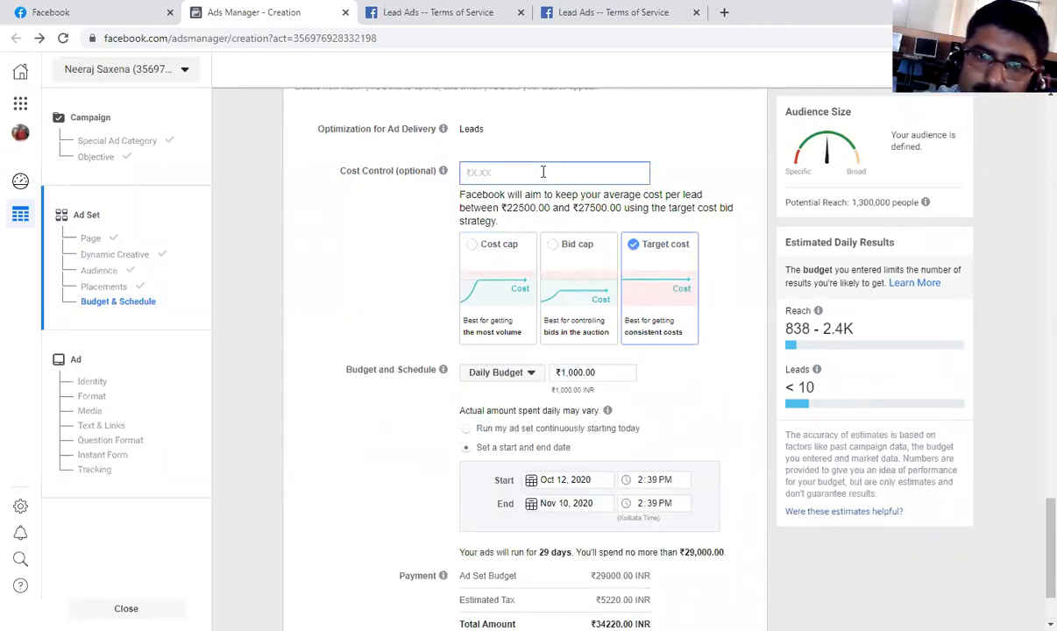
pyautogui.click(408, 279)
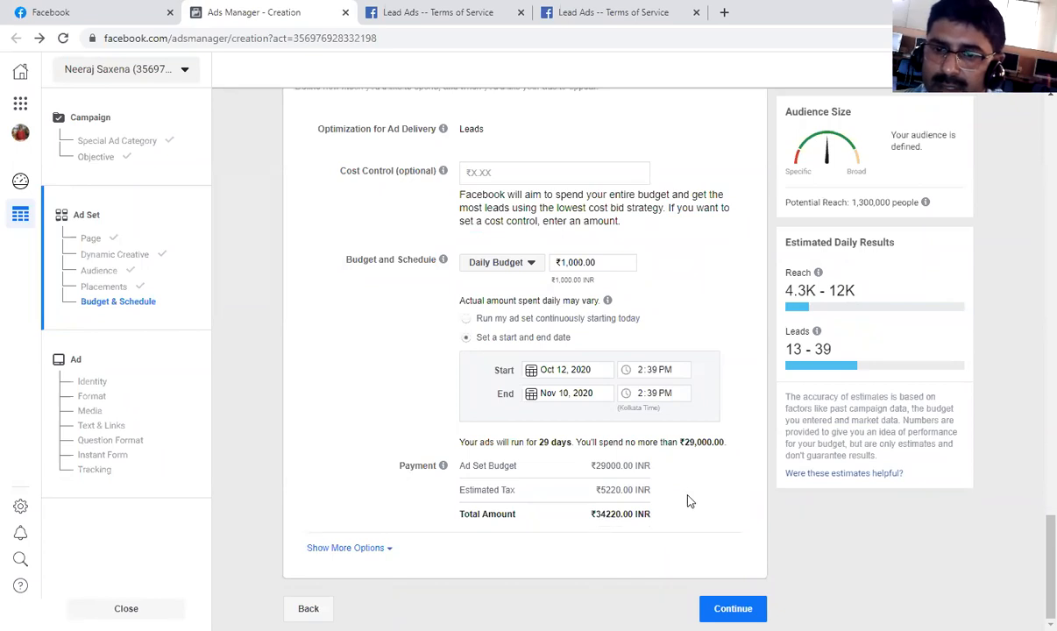
# Review the additional charging, ad scheduling and delivery type options, and continue to the ad setup.
pyautogui.click(346, 550)
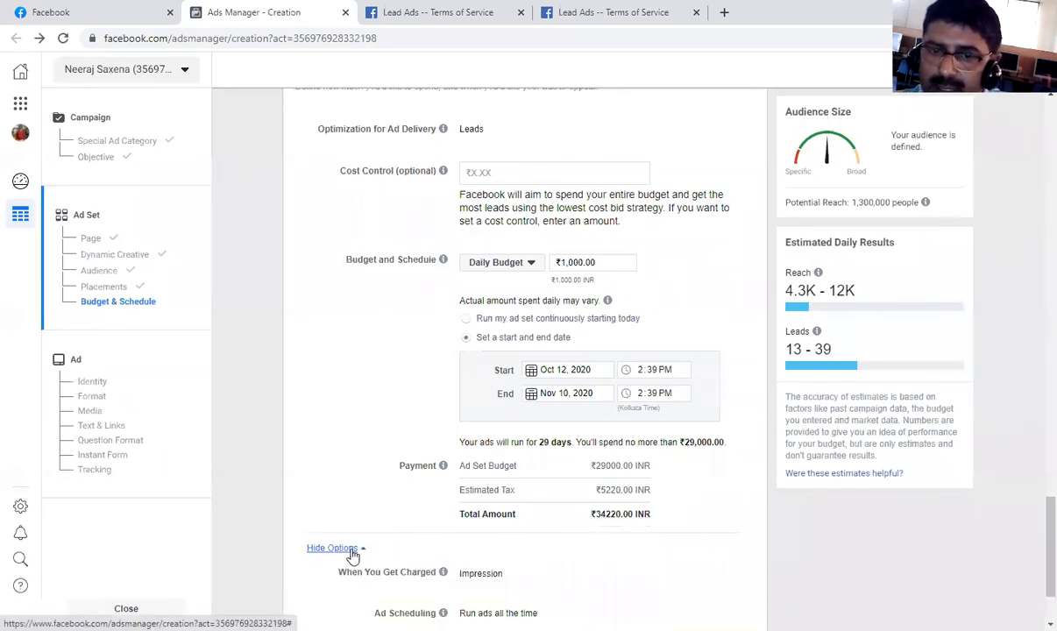
pyautogui.scroll(-2, 416, 536)
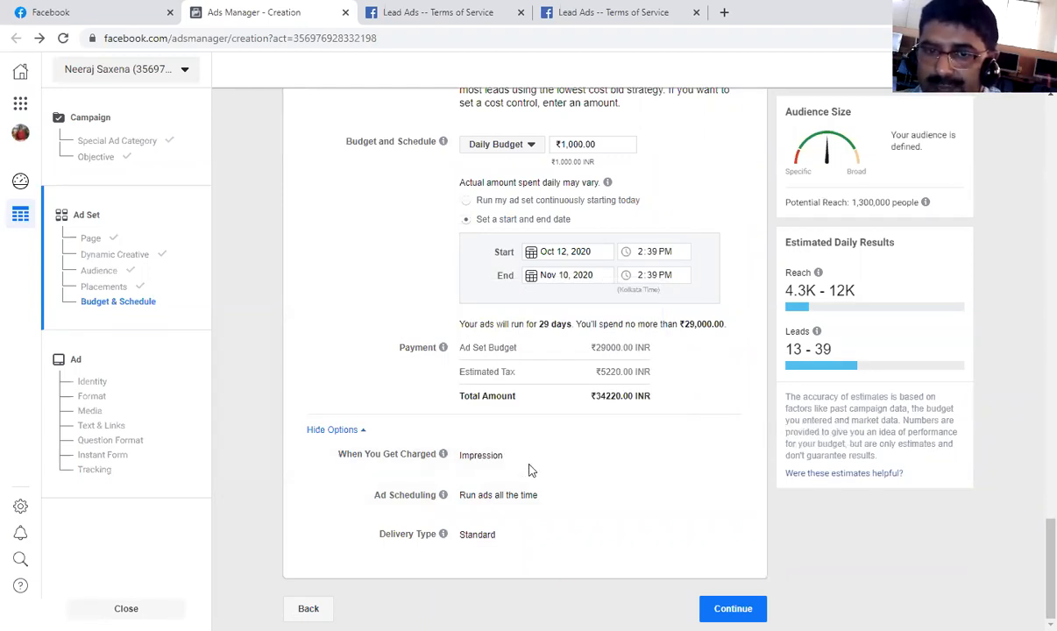
pyautogui.click(732, 608)
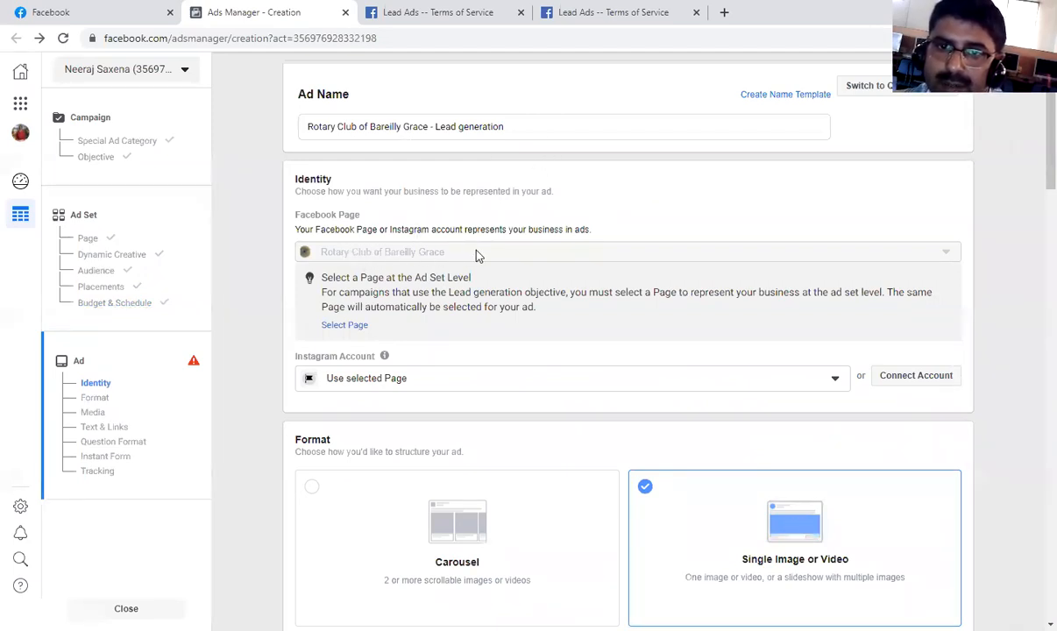
# Review the ad's Identity, Format and Media sections.
pyautogui.scroll(-1, 513, 257)
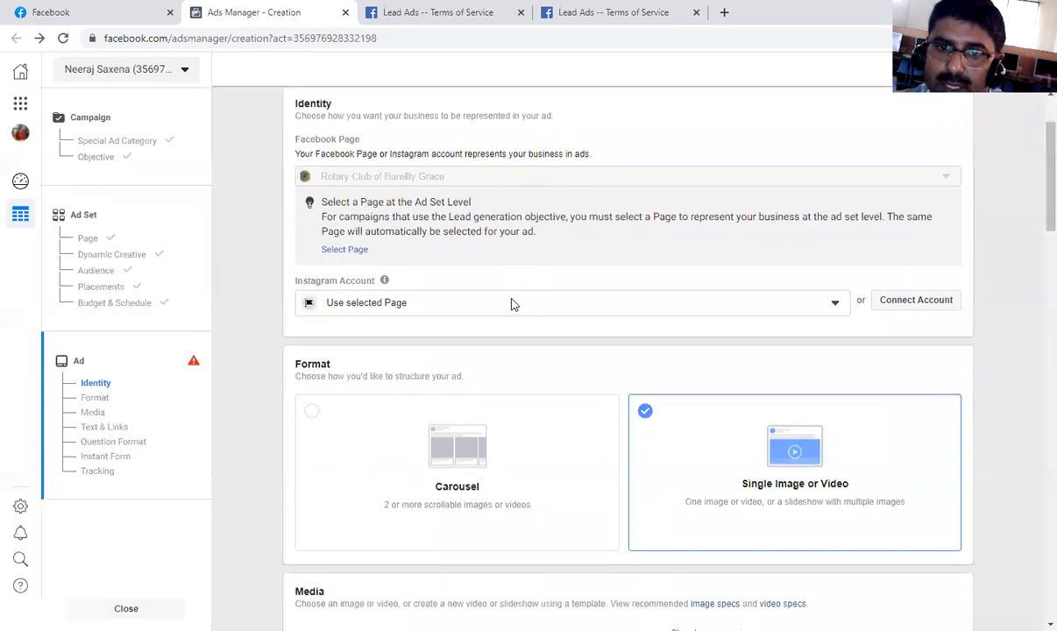
pyautogui.scroll(-1, 452, 315)
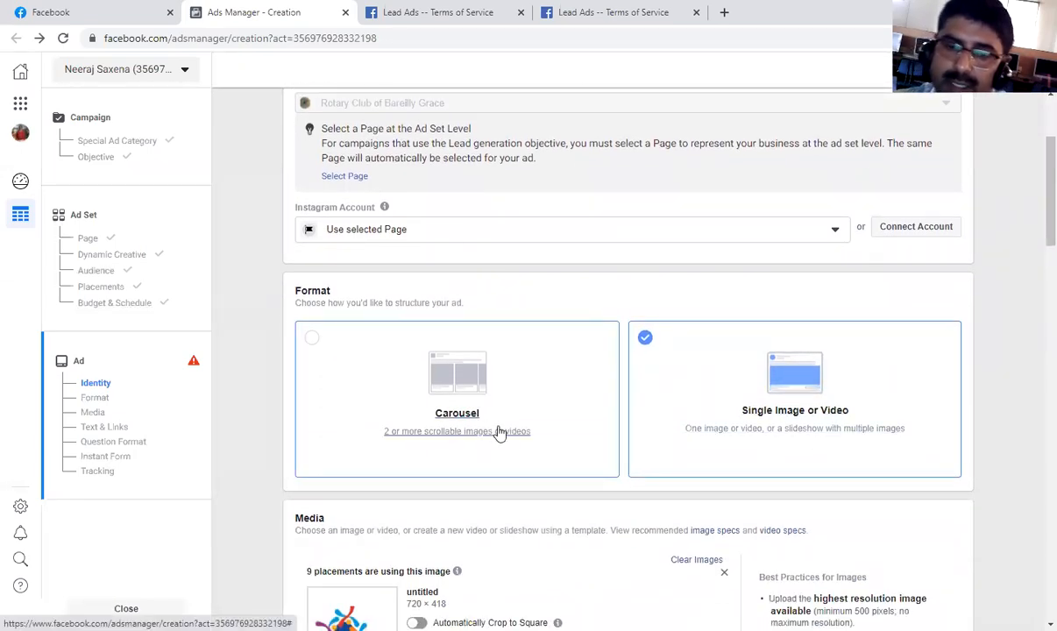
pyautogui.scroll(-1, 447, 403)
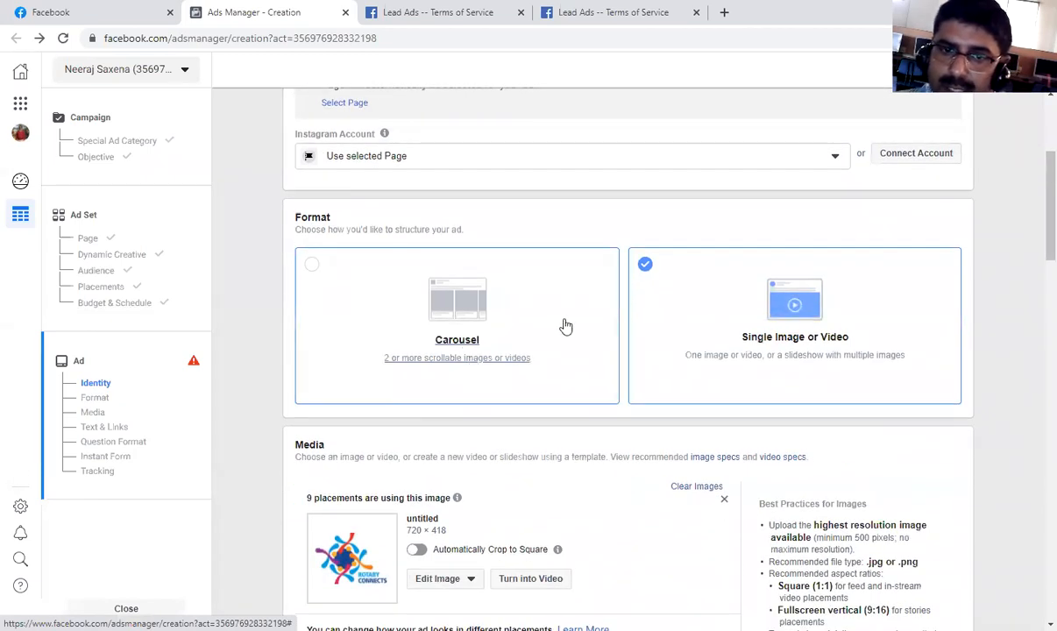
pyautogui.scroll(-2, 783, 349)
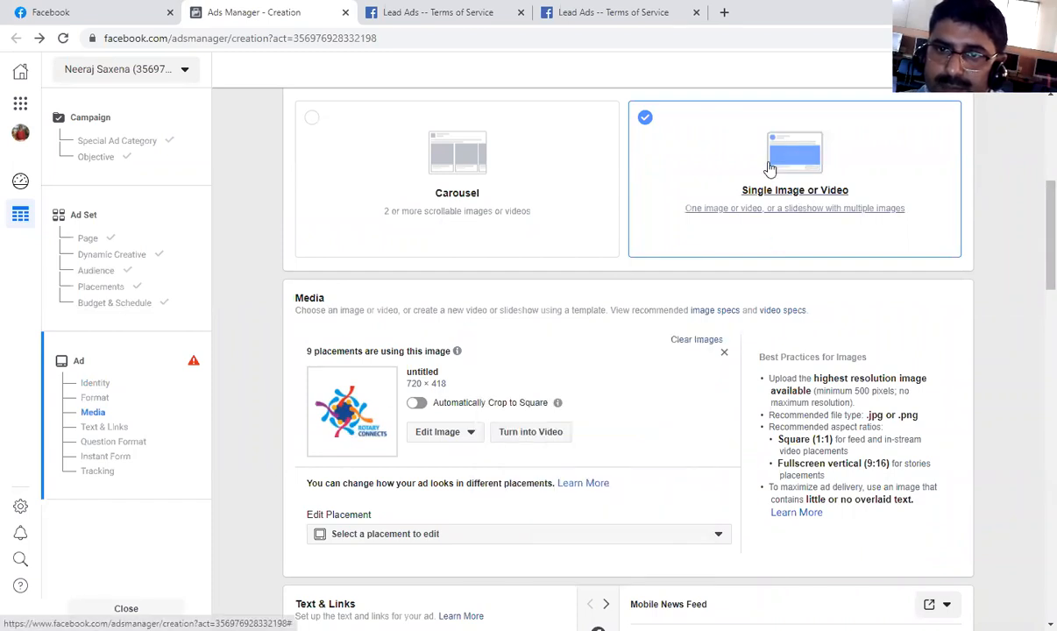
# Choose Single Image or Video as the ad format and review the Media section's image and placement options.
pyautogui.click(787, 201)
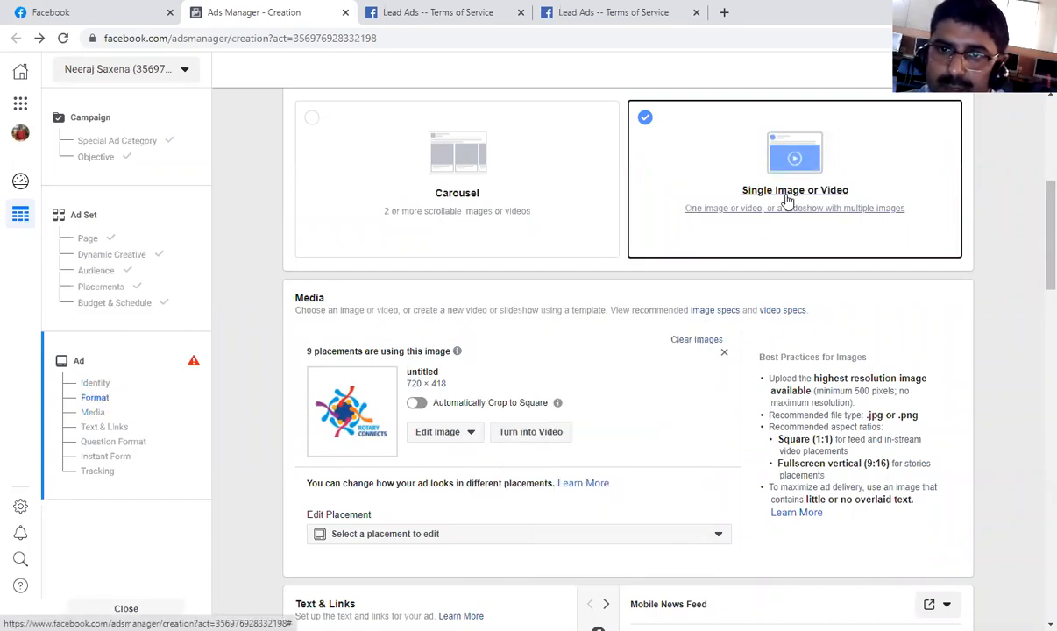
pyautogui.scroll(-1, 578, 396)
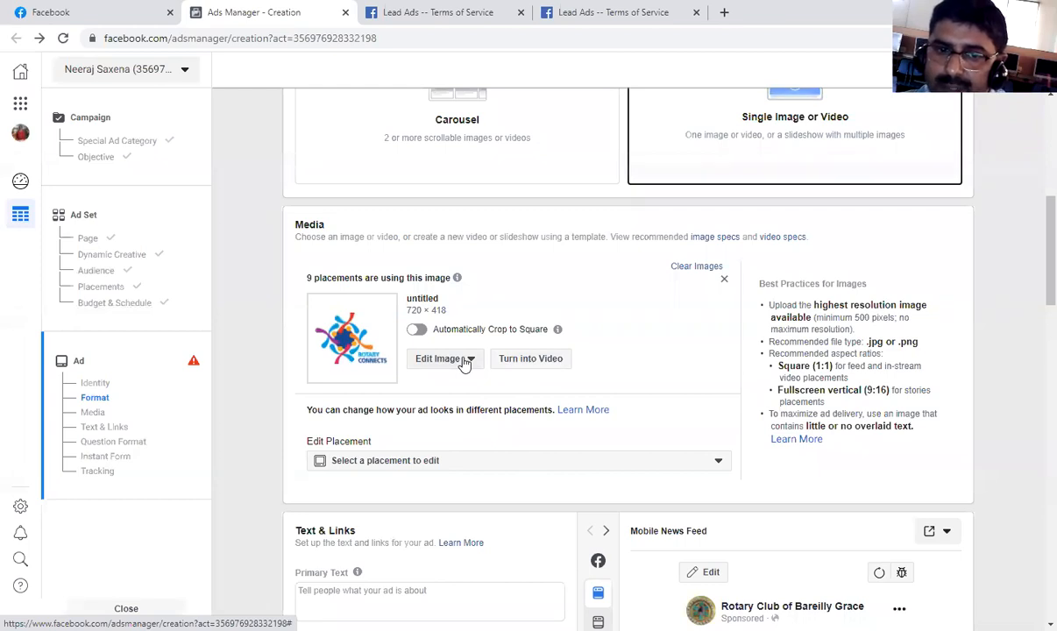
pyautogui.scroll(-2, 465, 365)
pyautogui.scroll(-1, 464, 355)
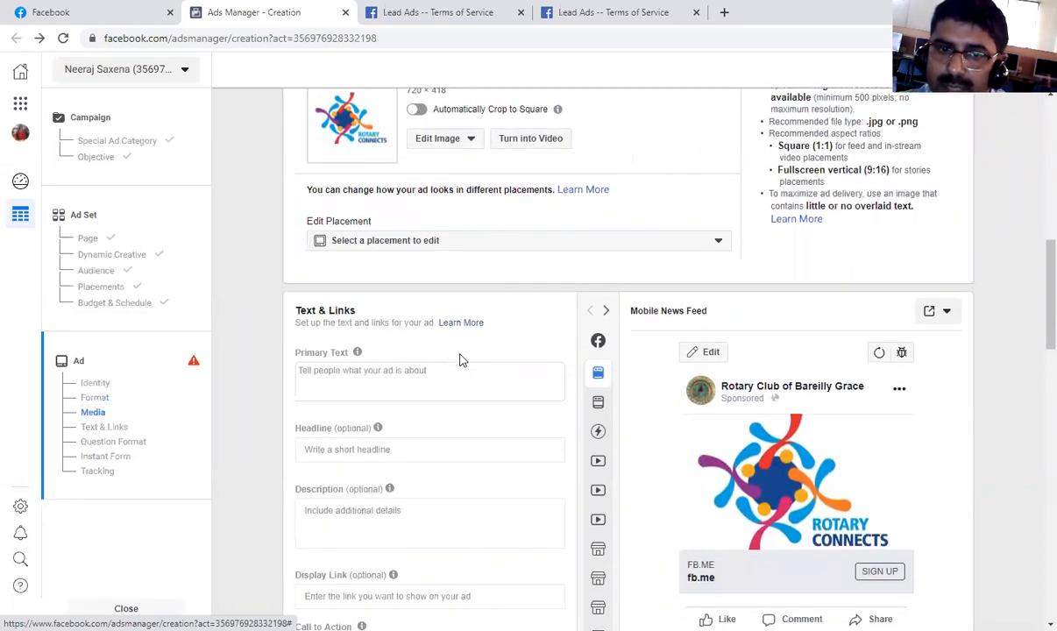
# Enter "this ia atest" as the ad's primary text in the Text & Links section.
pyautogui.scroll(-1, 428, 370)
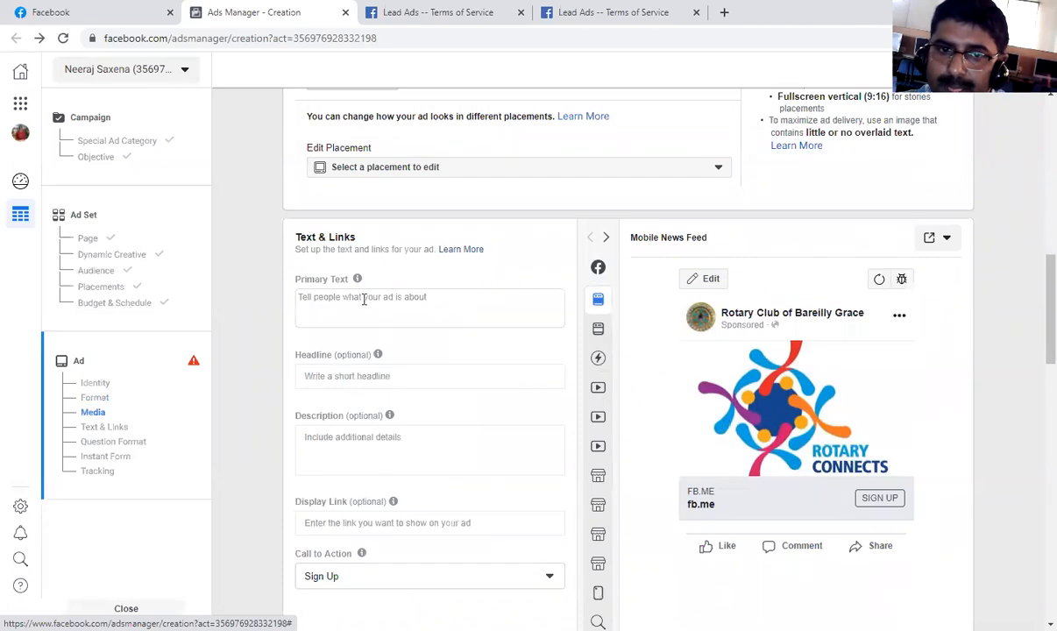
pyautogui.click(440, 308)
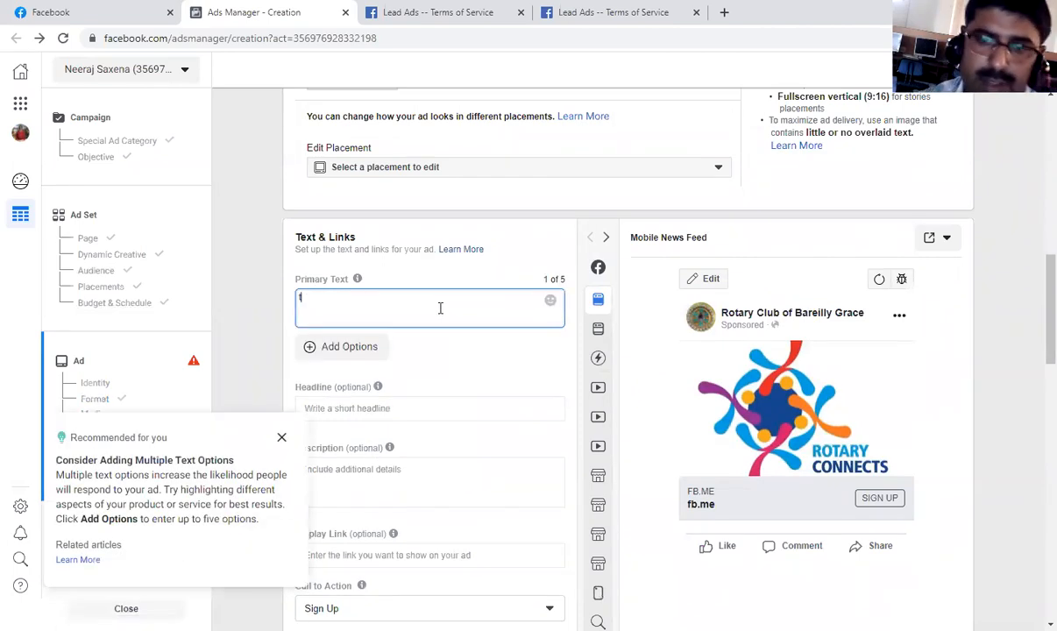
pyautogui.write('this')
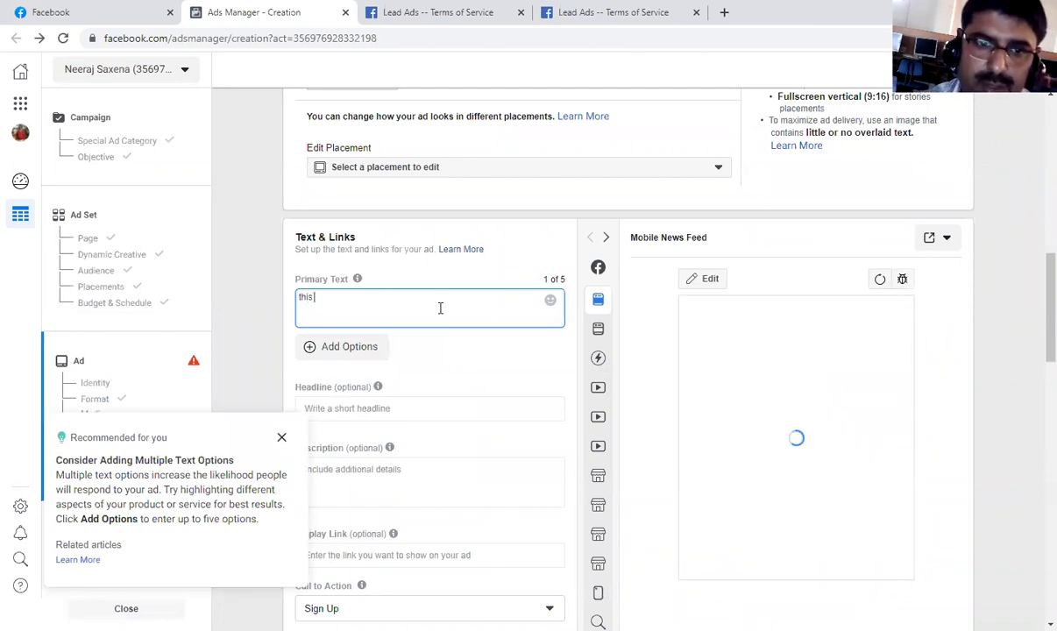
pyautogui.write(' ia a')
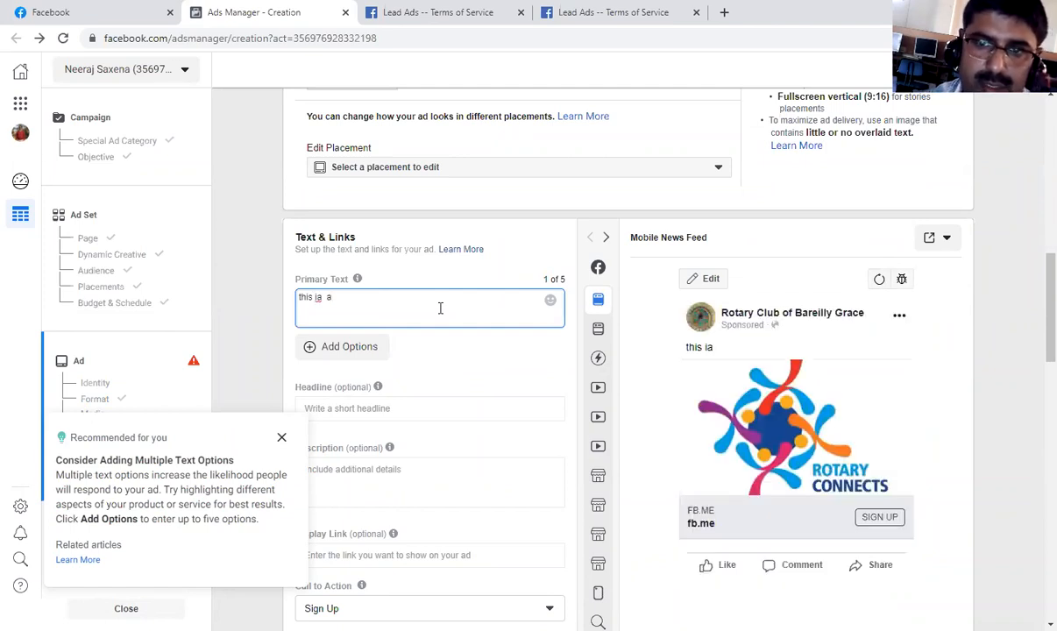
pyautogui.write('test group')
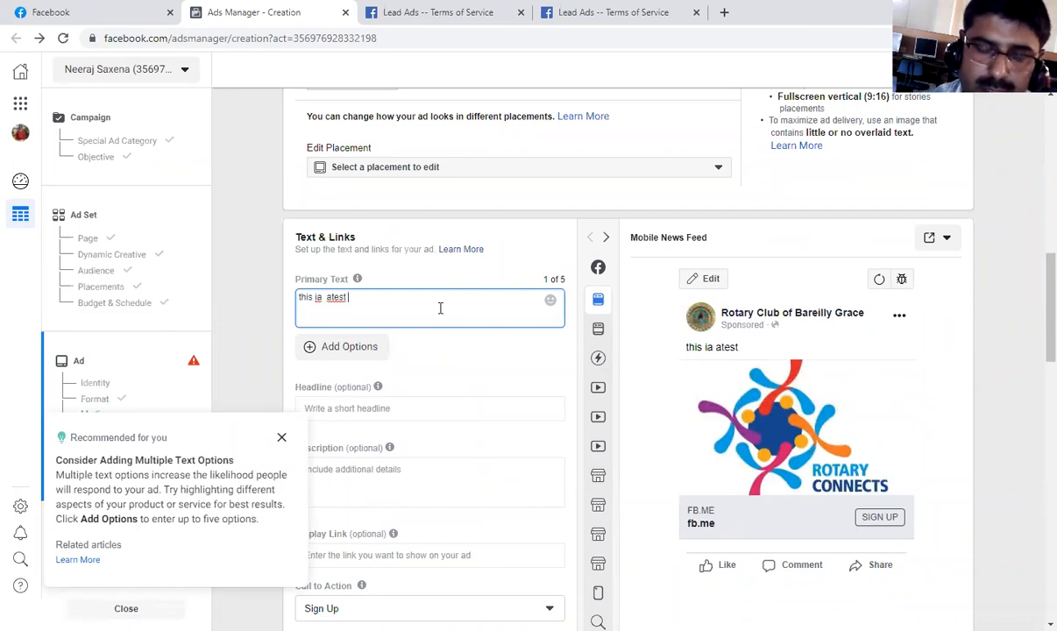
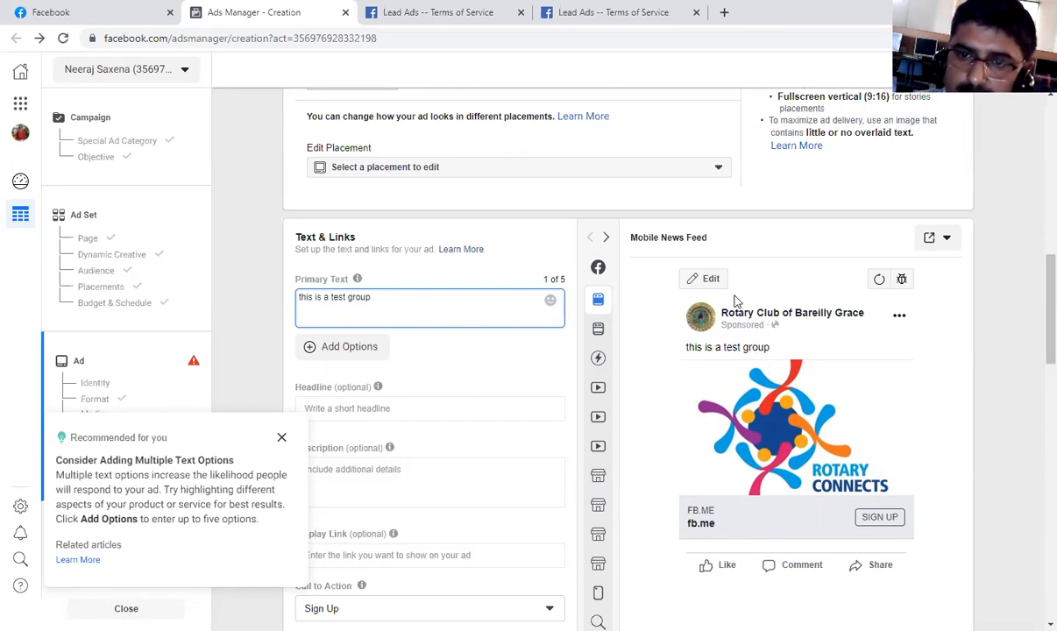
# Dismiss the multiple text options suggestion and enter "drgdfgfshh" as the ad's headline.
pyautogui.click(908, 320)
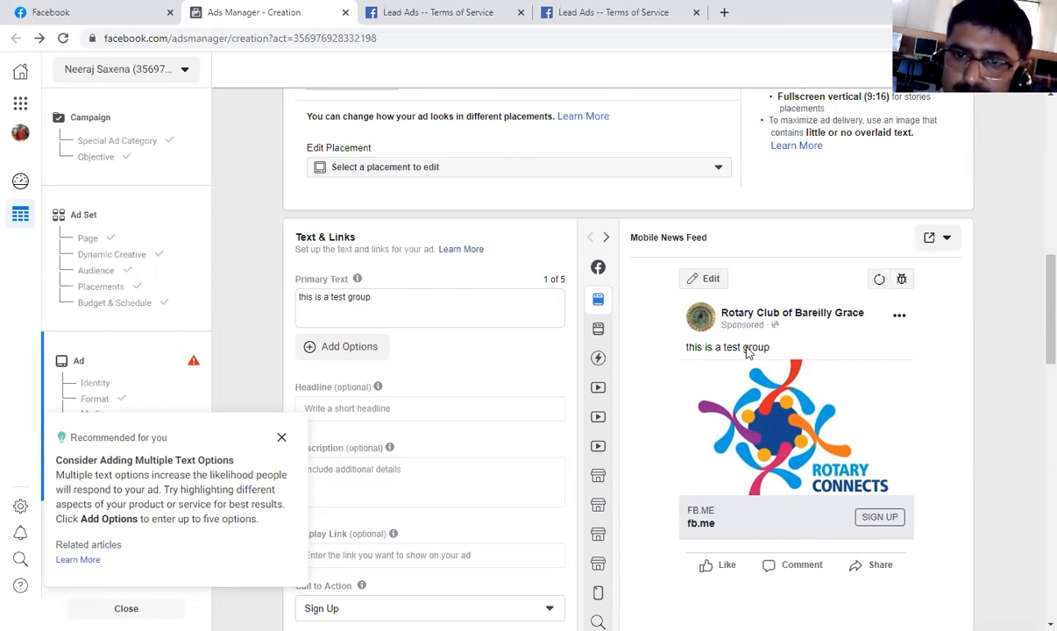
pyautogui.scroll(-1, 748, 351)
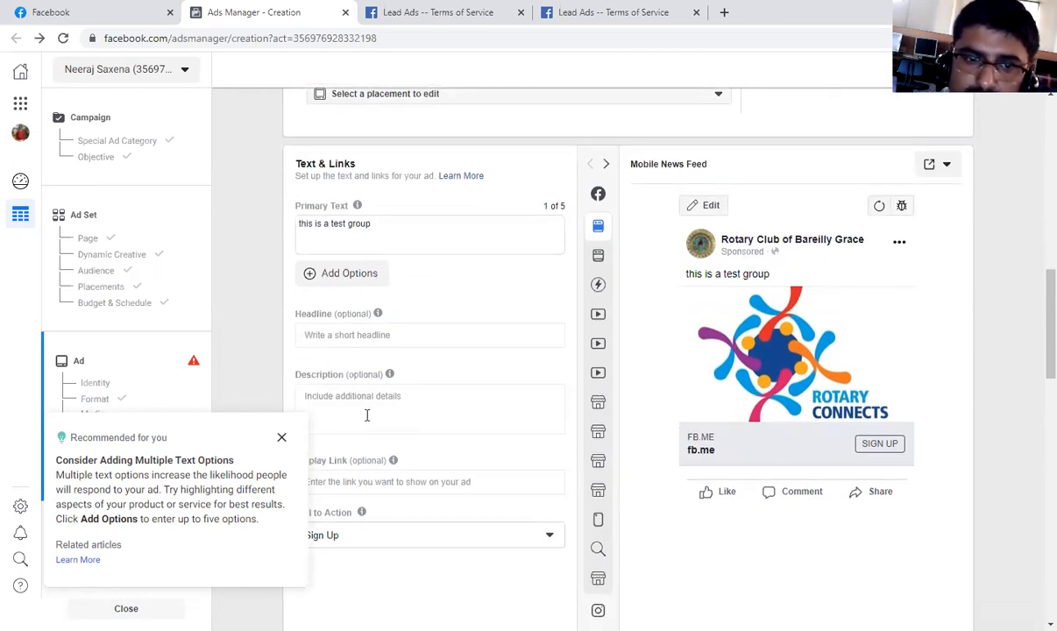
pyautogui.click(282, 437)
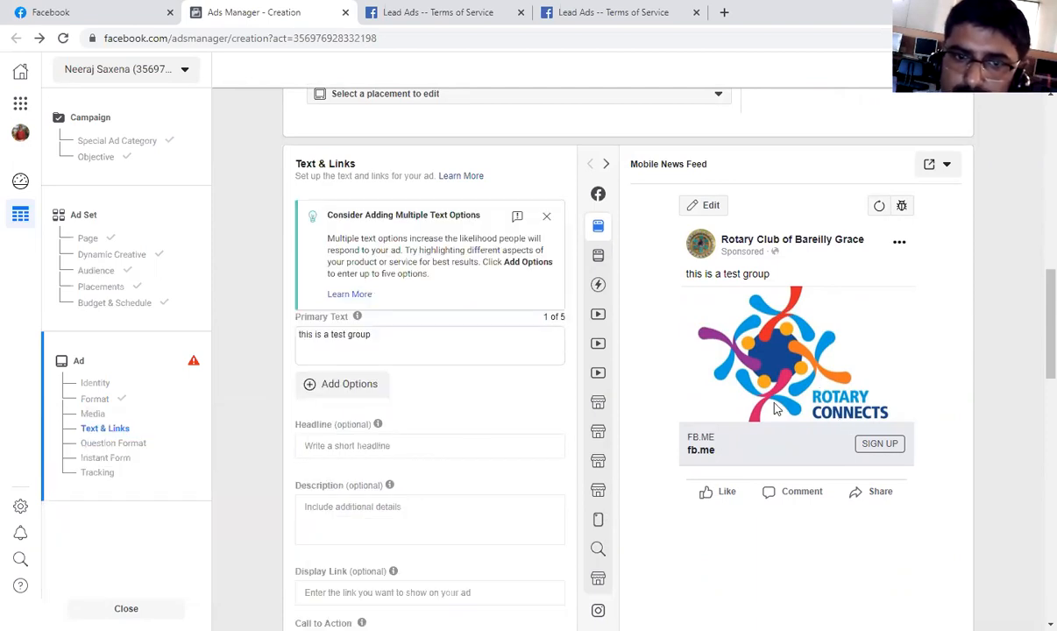
pyautogui.scroll(-1, 512, 377)
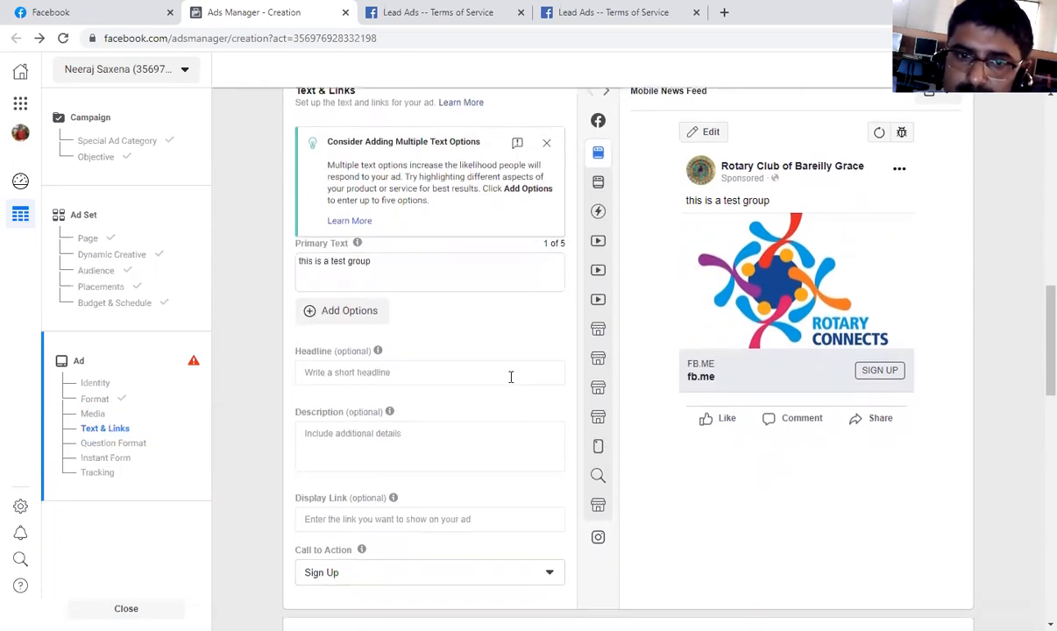
pyautogui.click(431, 375)
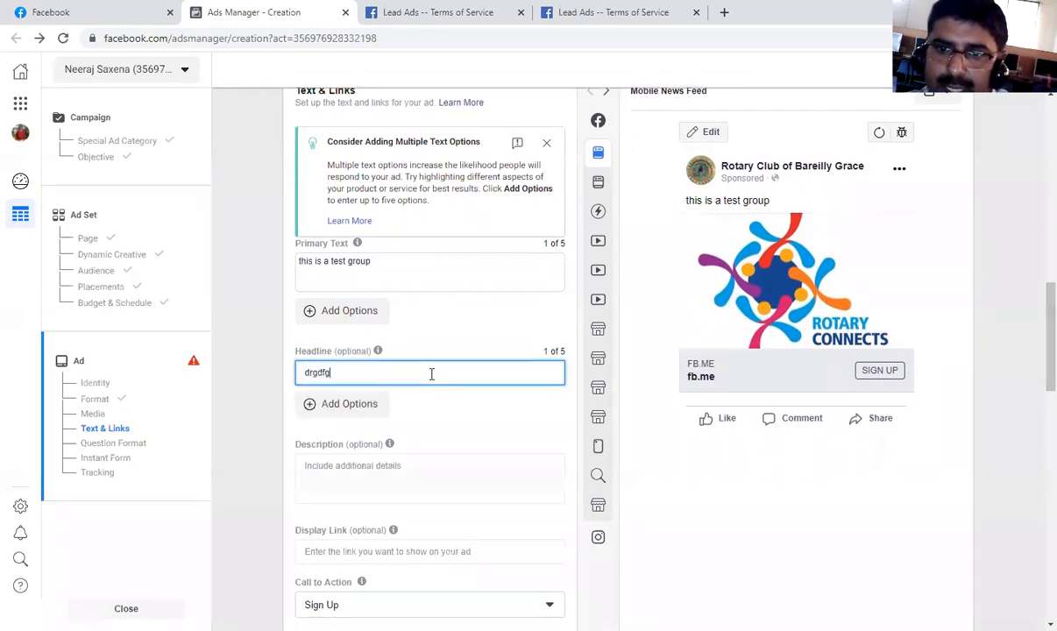
pyautogui.click(443, 411)
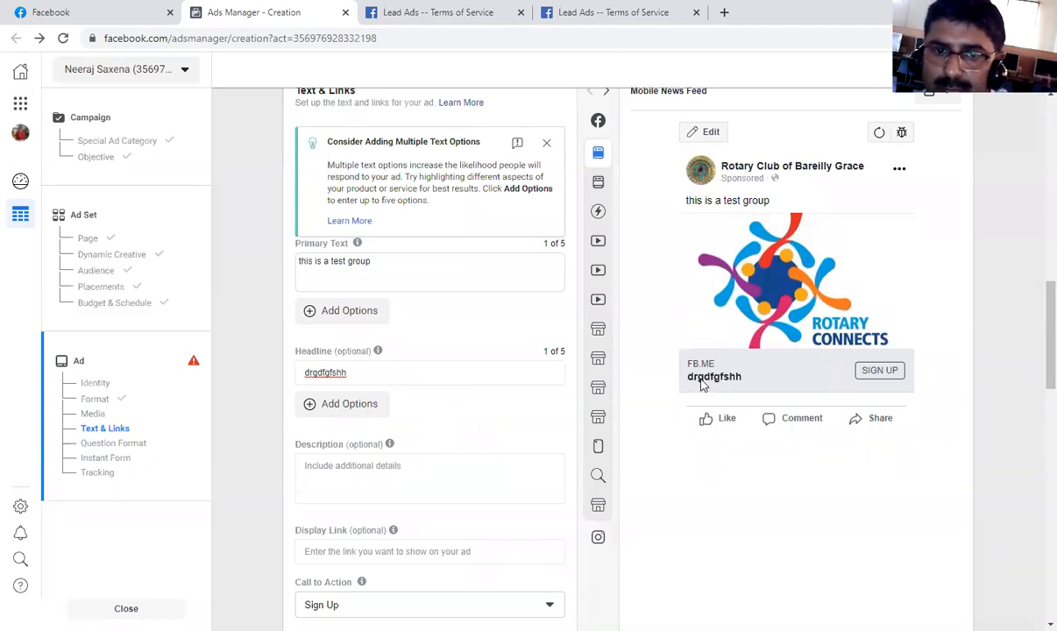
# Enter "sfbnhsfjgdghjdkcmn" as the ad's description and add a second, empty description option.
pyautogui.scroll(-1, 403, 470)
pyautogui.scroll(-1, 403, 471)
pyautogui.click(389, 322)
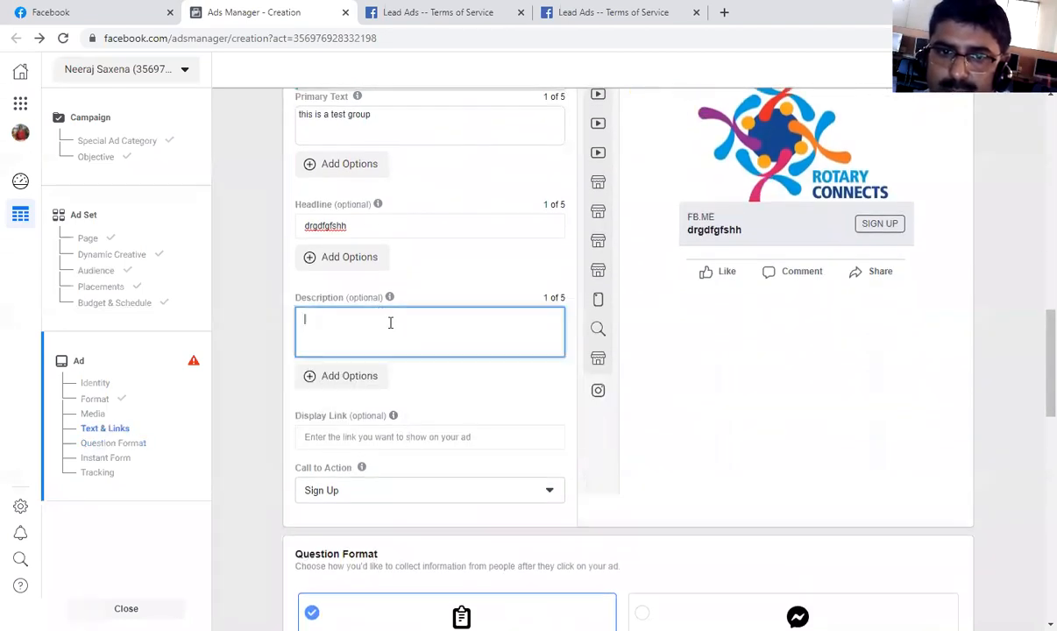
pyautogui.write('sfbnhsfjgdghjdkcmn')
pyautogui.click(383, 377)
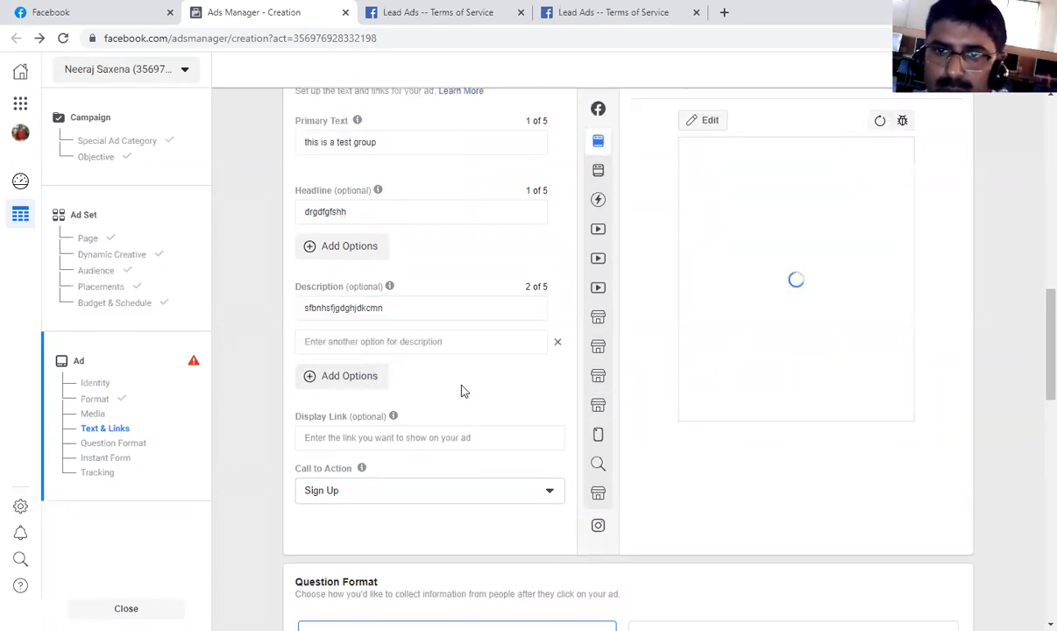
# Review the available call-to-action choices, set the ad's call to action to Apply Now and check it in the preview.
pyautogui.scroll(-3, 491, 386)
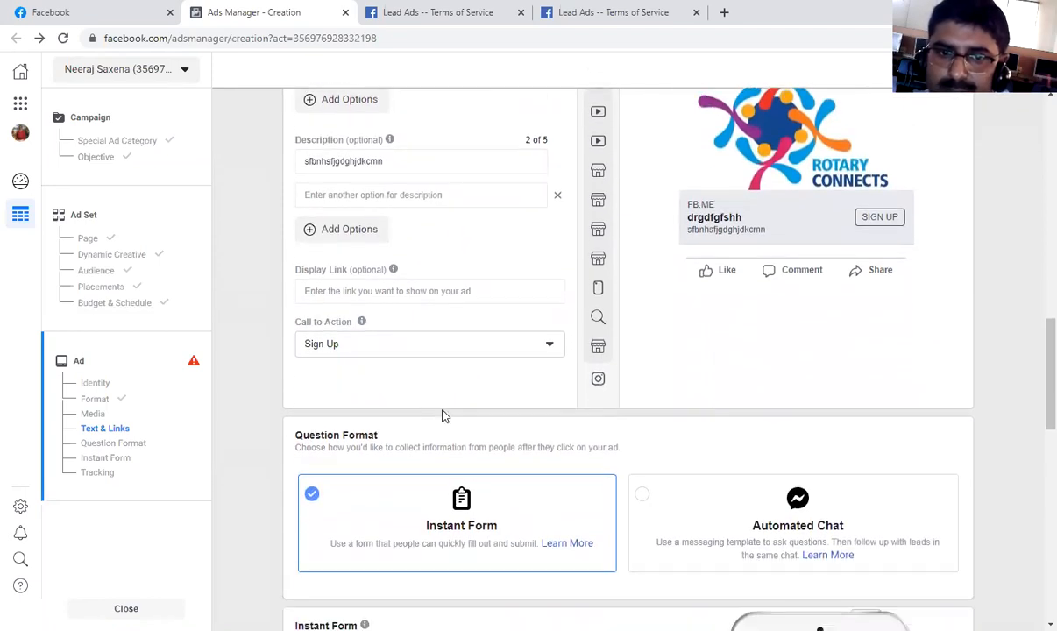
pyautogui.click(478, 349)
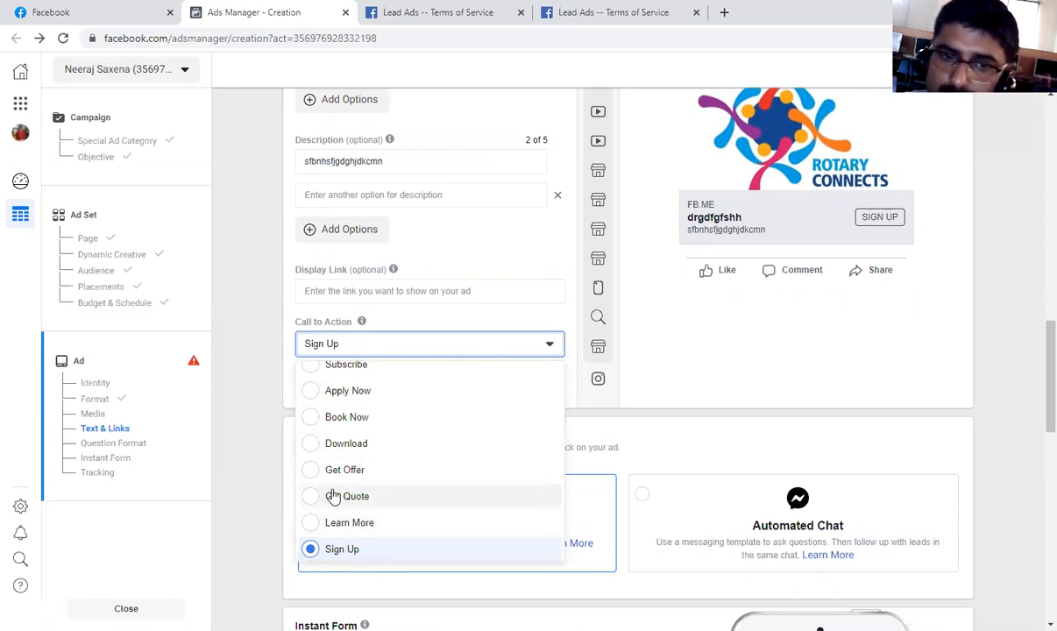
pyautogui.scroll(1, 346, 492)
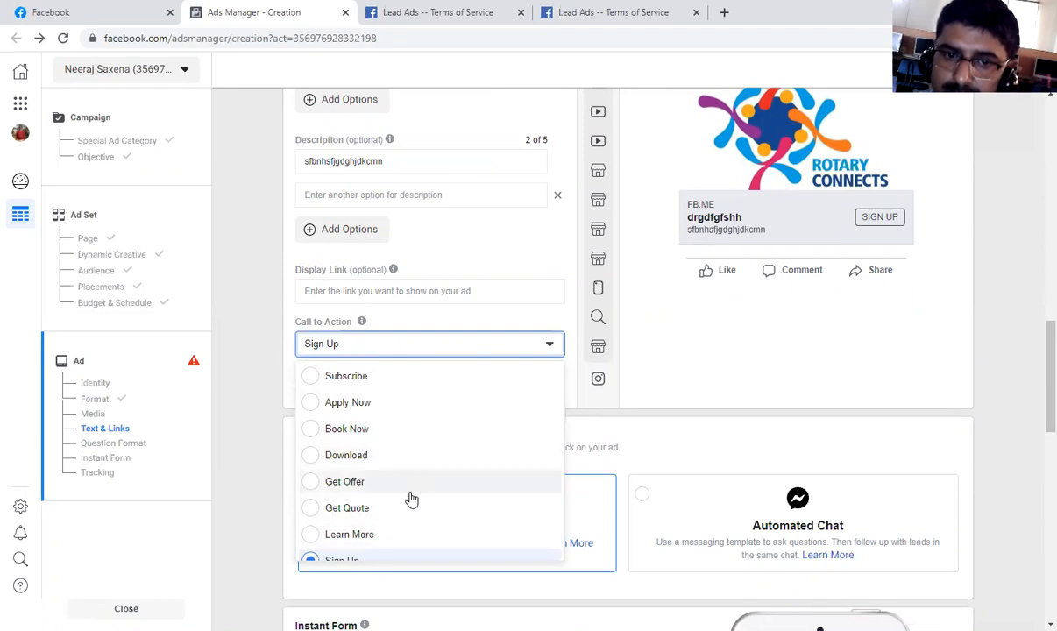
pyautogui.scroll(-1, 411, 499)
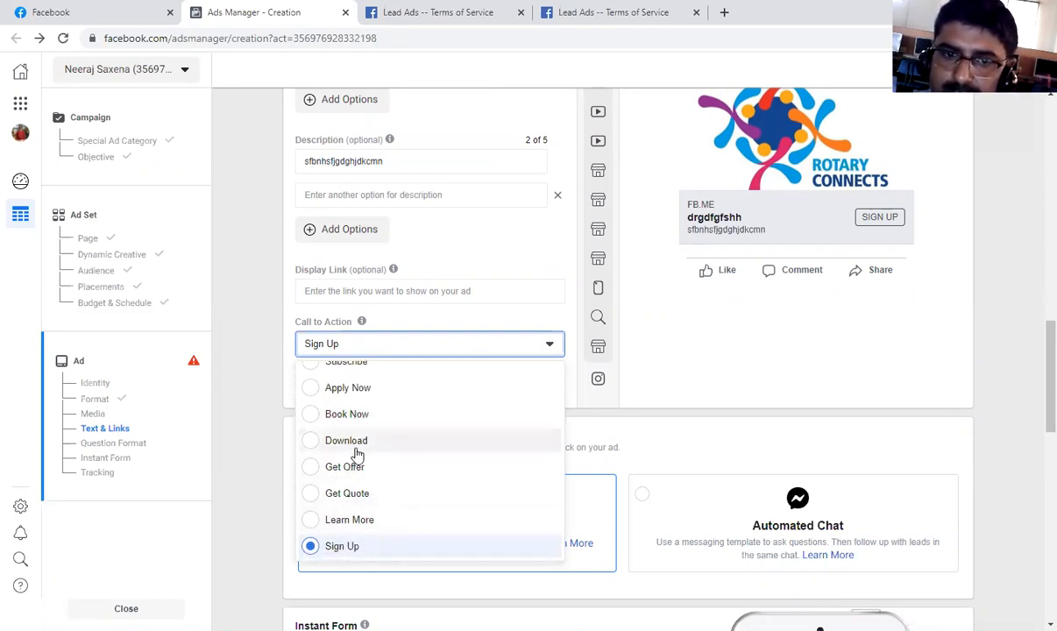
pyautogui.scroll(1, 354, 452)
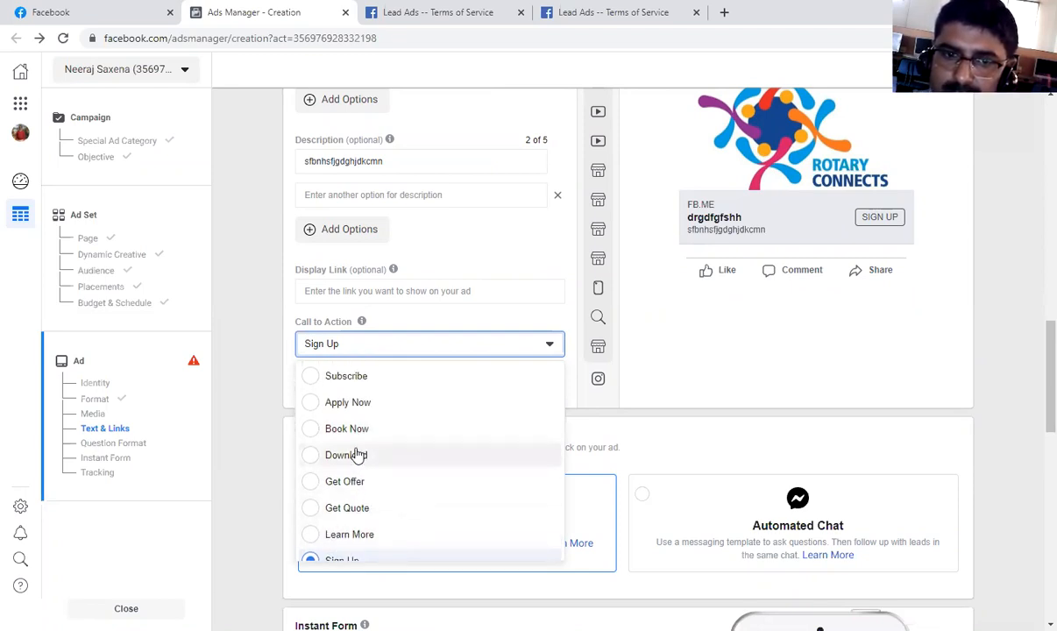
pyautogui.click(311, 405)
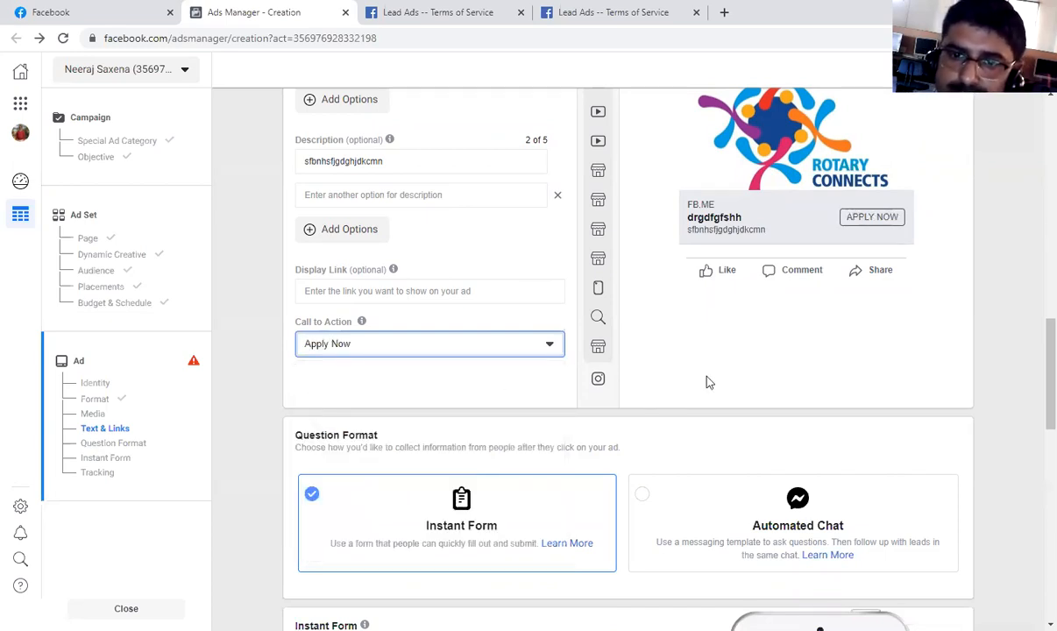
pyautogui.scroll(-2, 632, 438)
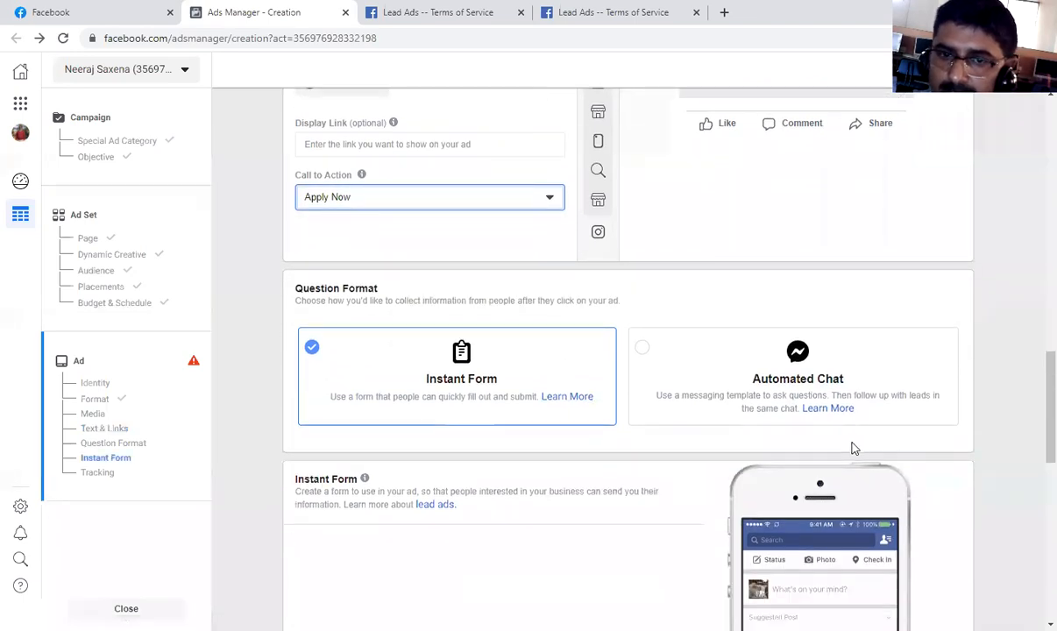
pyautogui.scroll(-1, 855, 449)
pyautogui.scroll(4, 864, 200)
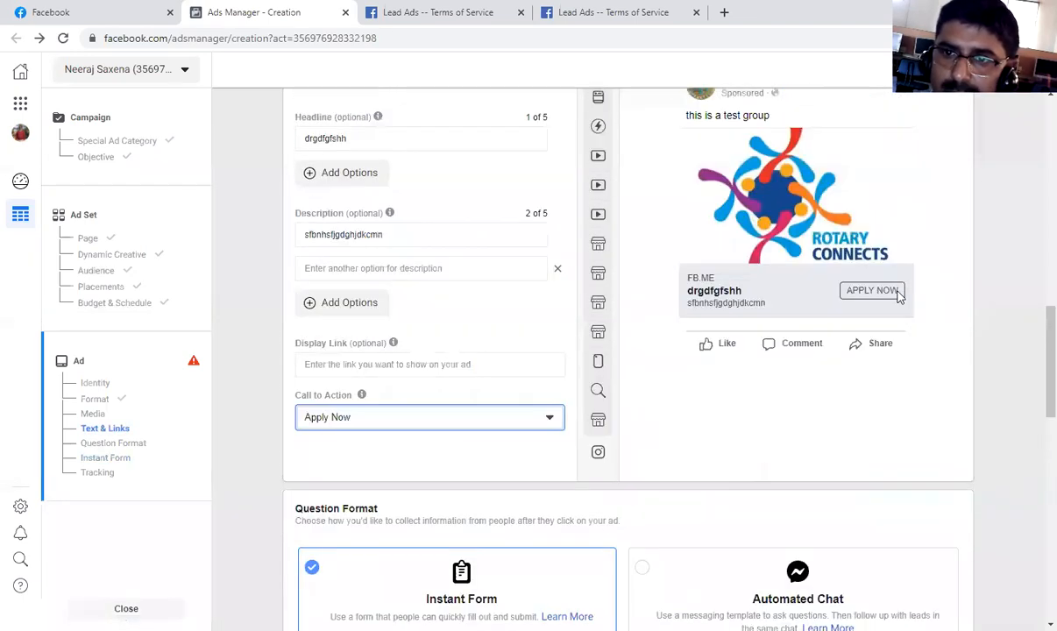
pyautogui.click(878, 296)
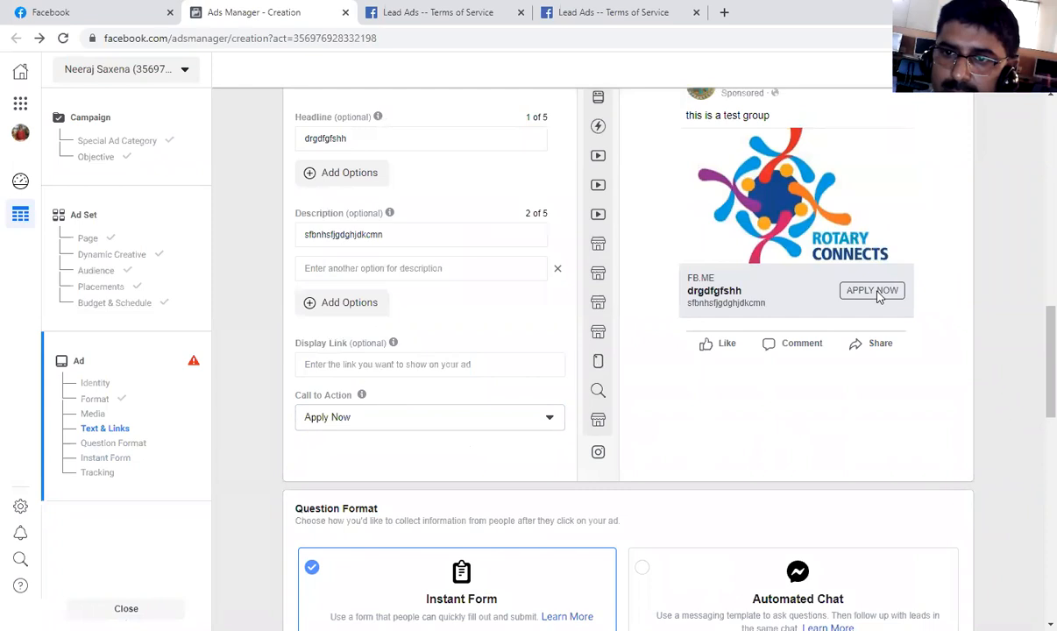
# Set the ad's call to action to Learn More and check it in the Mobile News Feed preview.
pyautogui.click(552, 424)
pyautogui.click(314, 372)
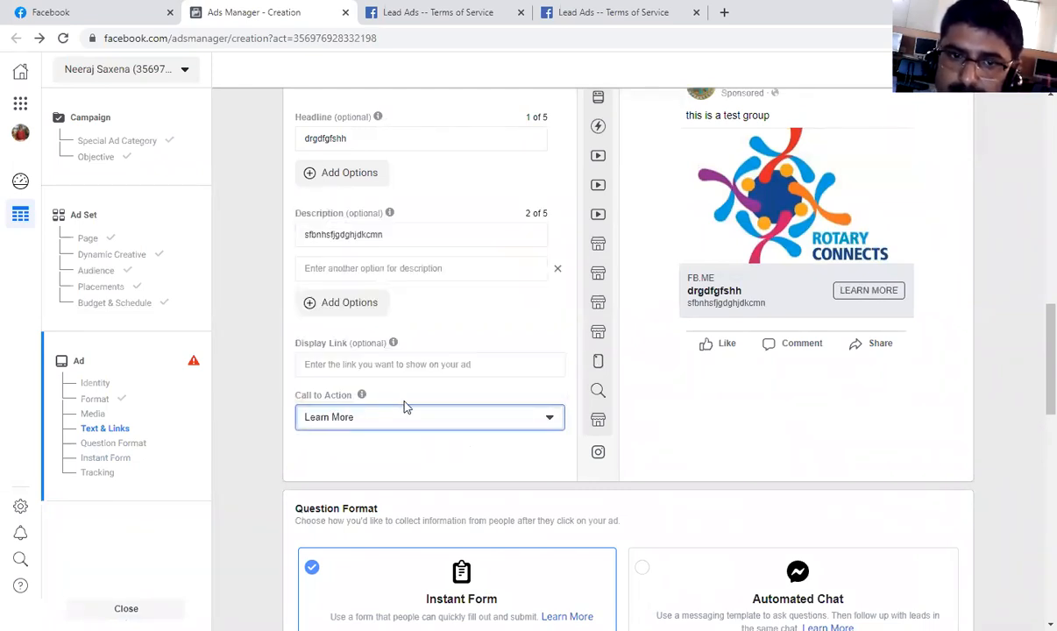
pyautogui.scroll(1, 837, 197)
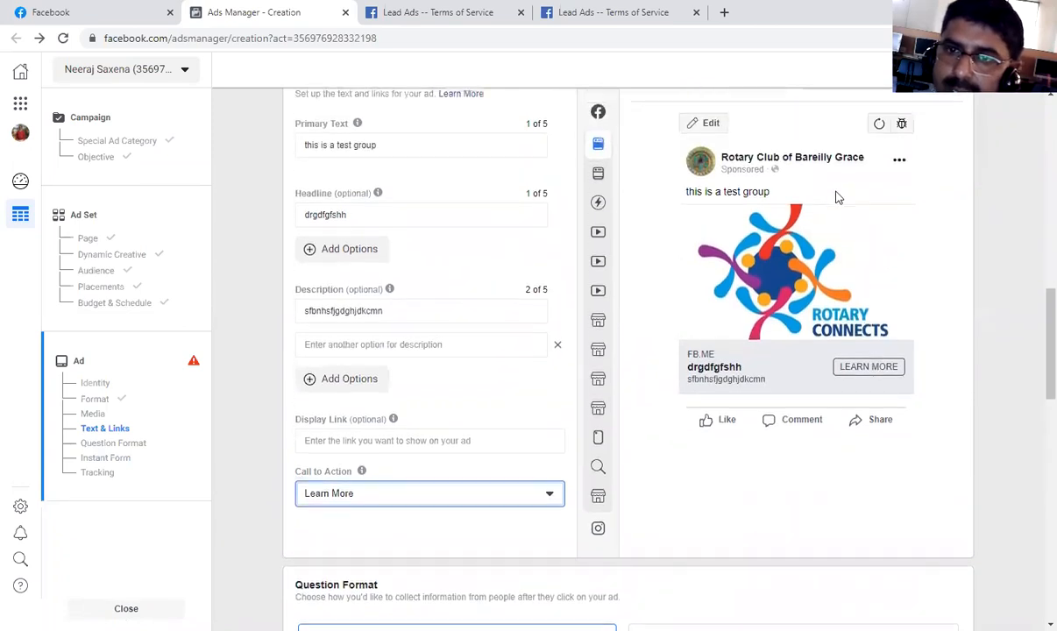
pyautogui.scroll(1, 837, 197)
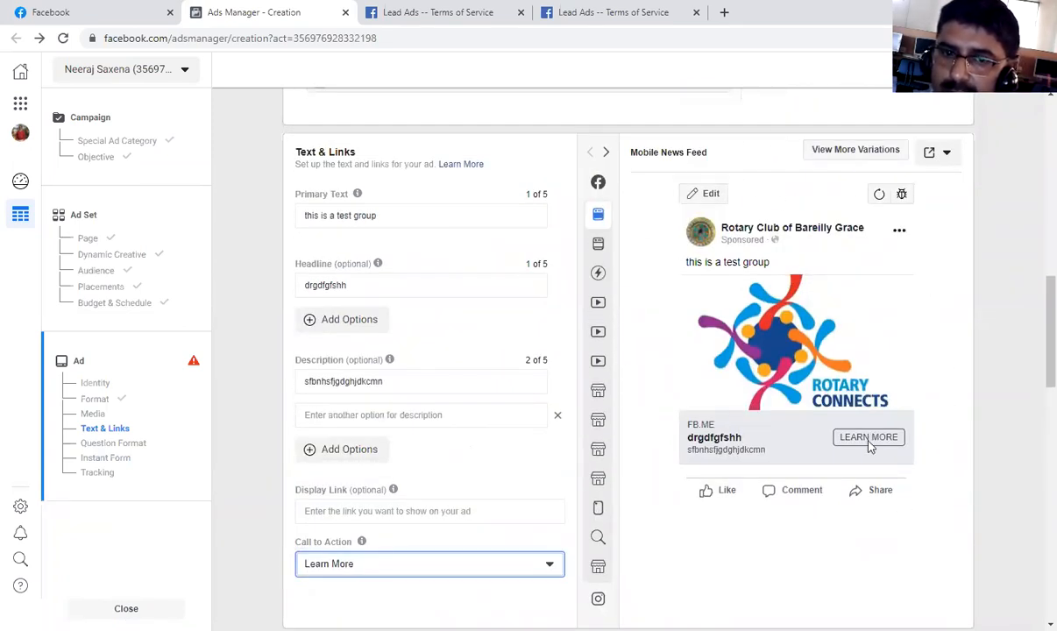
# Review the Question Format choices and the Instant Form section, and open the help article about the Instant Form format.
pyautogui.scroll(-3, 515, 523)
pyautogui.scroll(-1, 516, 525)
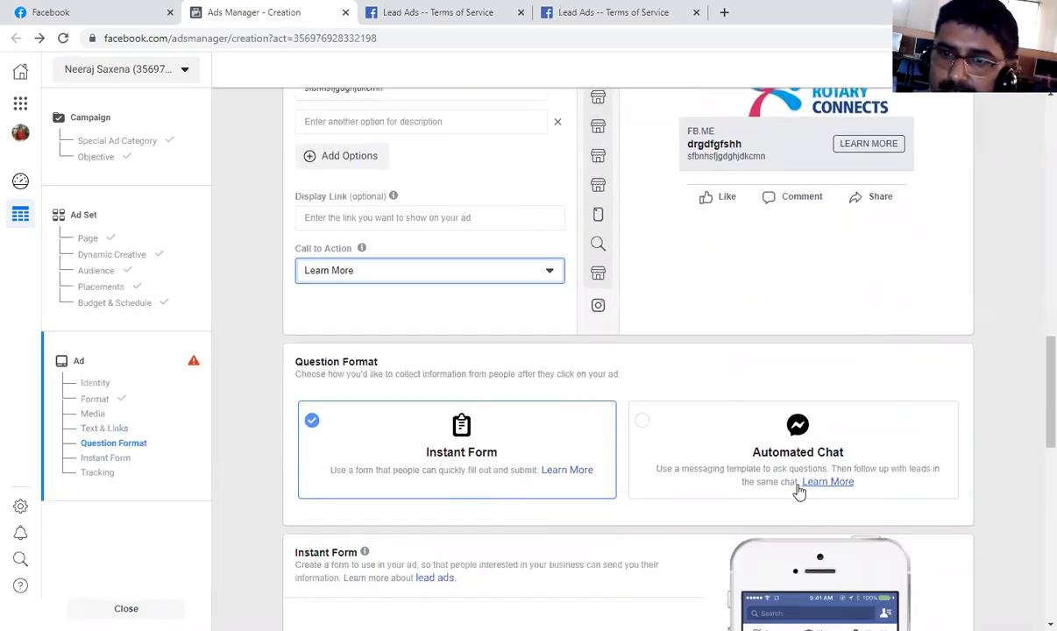
pyautogui.scroll(-1, 802, 488)
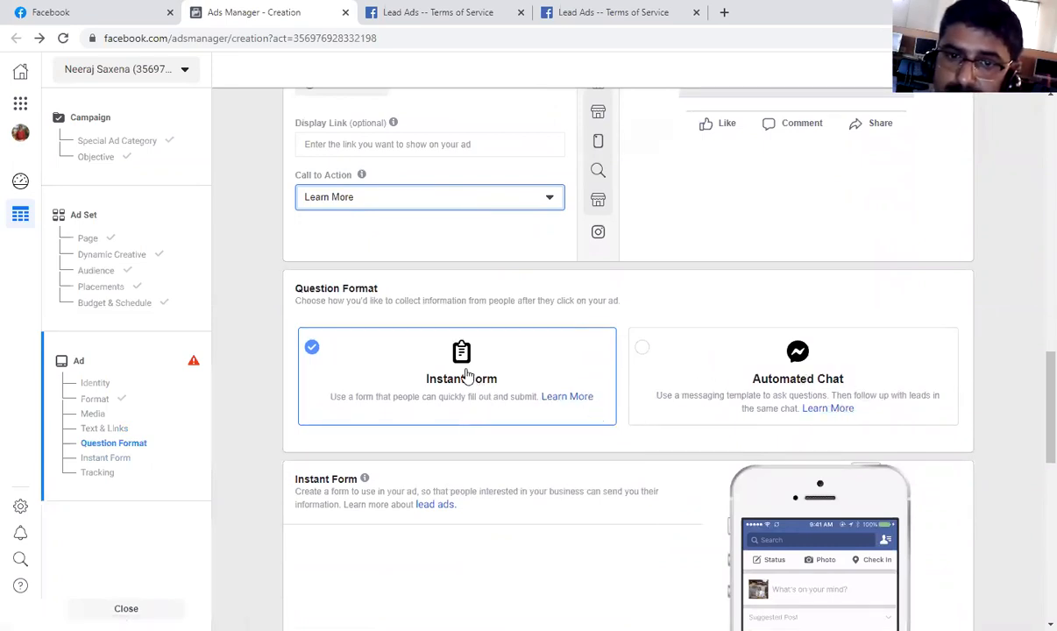
pyautogui.scroll(-1, 707, 488)
pyautogui.scroll(-1, 706, 488)
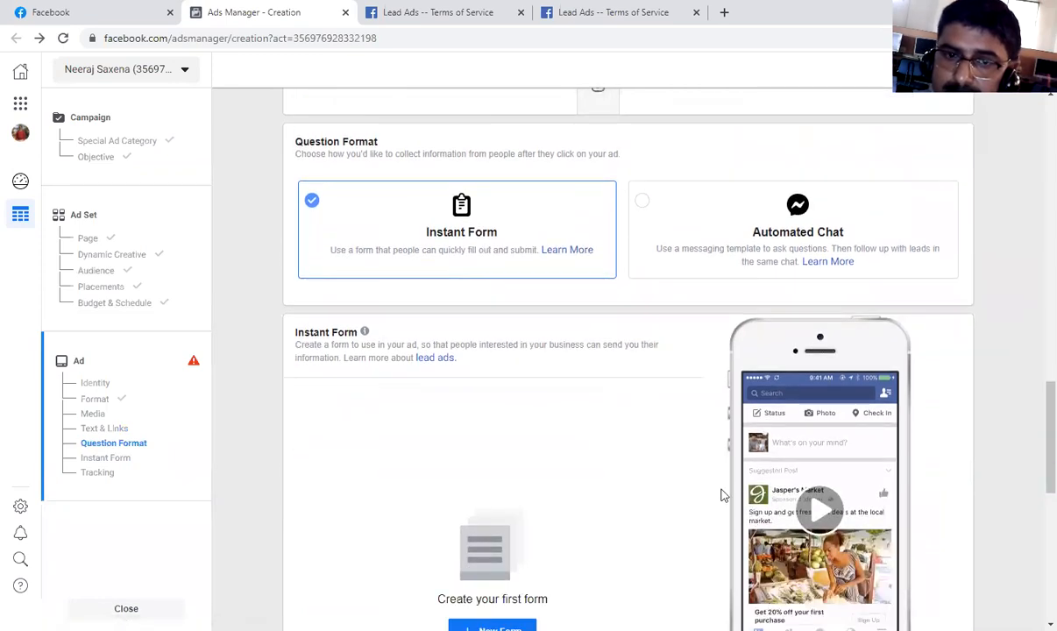
pyautogui.scroll(-2, 493, 346)
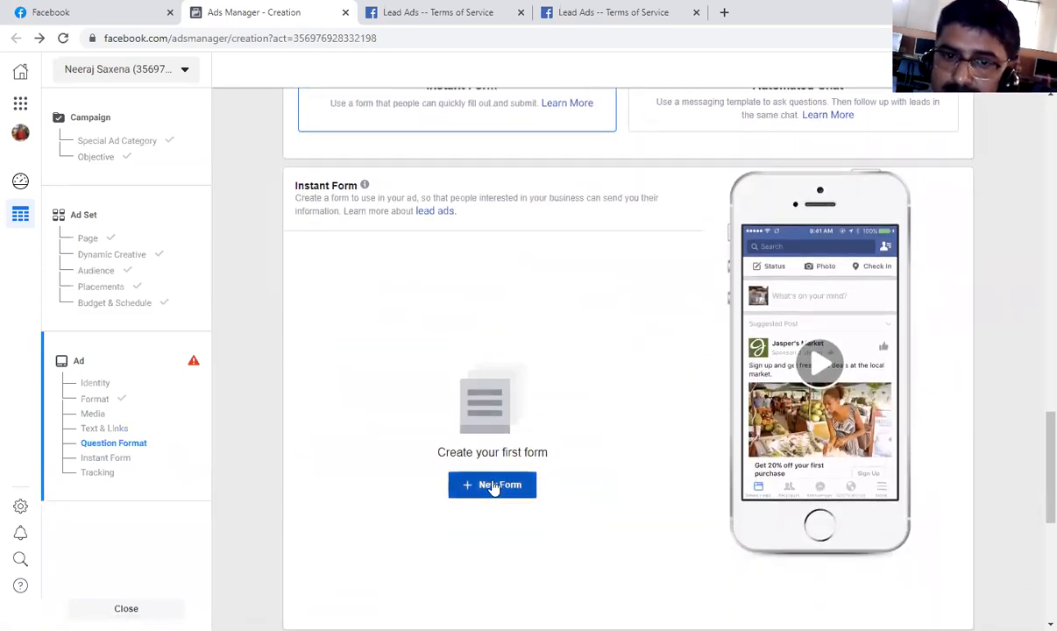
pyautogui.scroll(3, 502, 465)
pyautogui.click(472, 299)
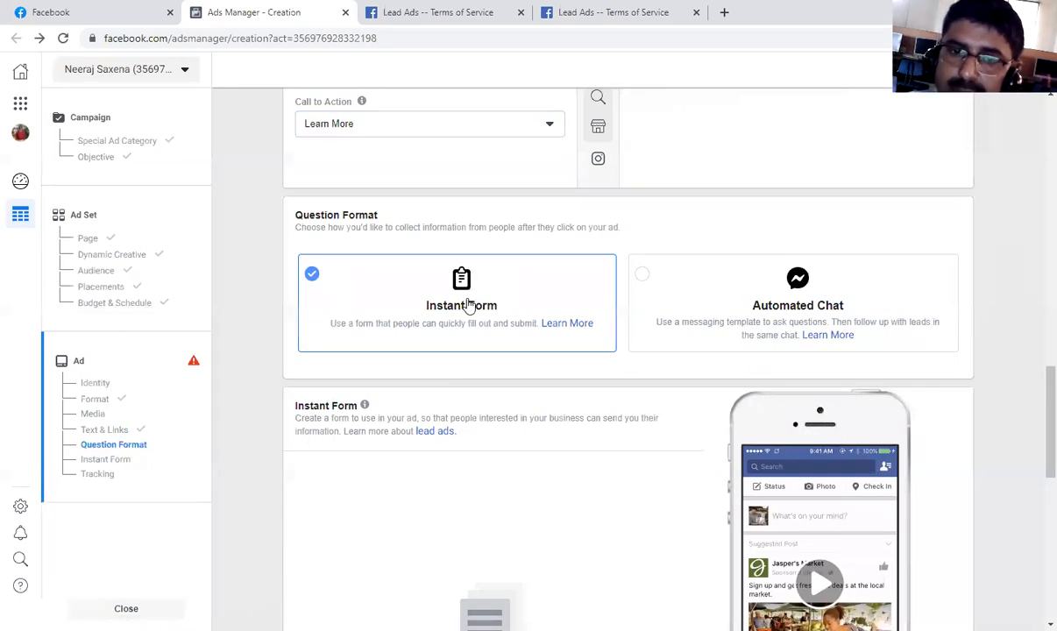
pyautogui.click(557, 326)
# Start a new instant form and review its Intro section's background image and greeting options.
pyautogui.scroll(-1, 565, 365)
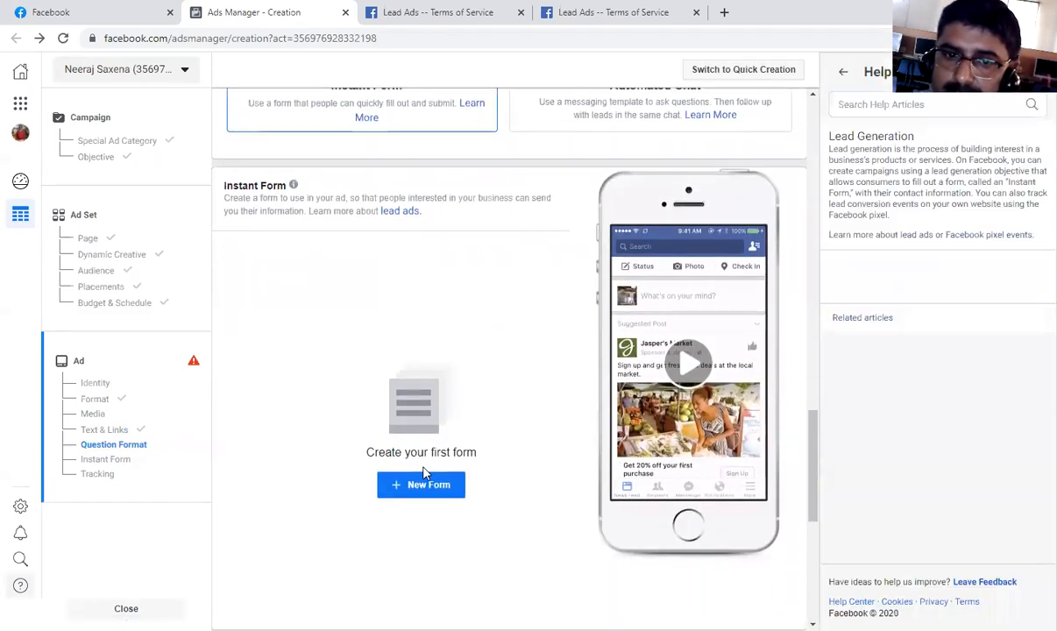
pyautogui.click(442, 483)
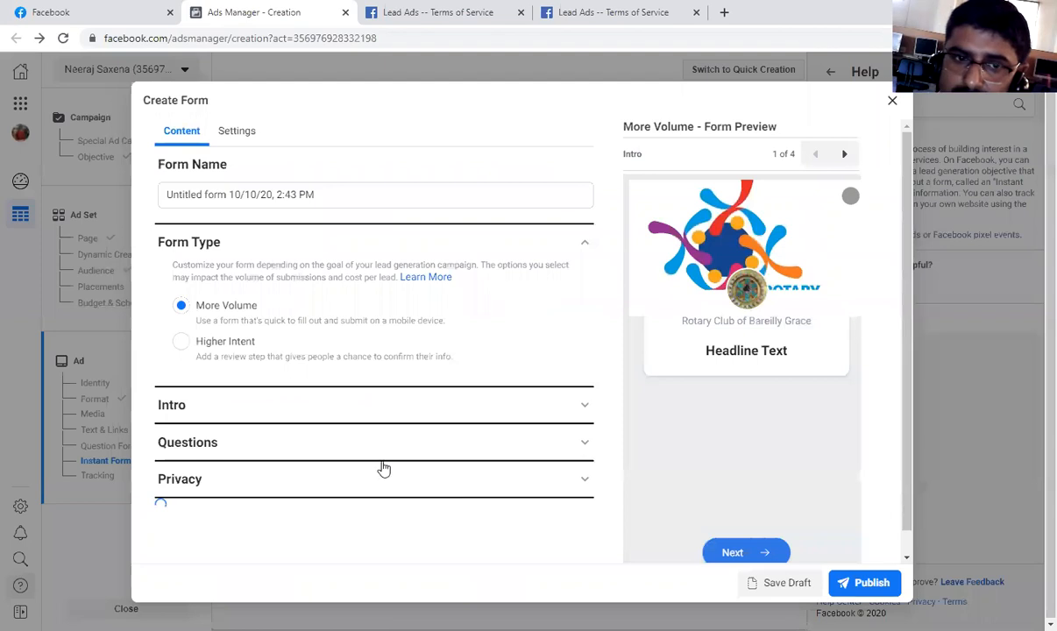
pyautogui.click(368, 415)
pyautogui.scroll(-1, 377, 408)
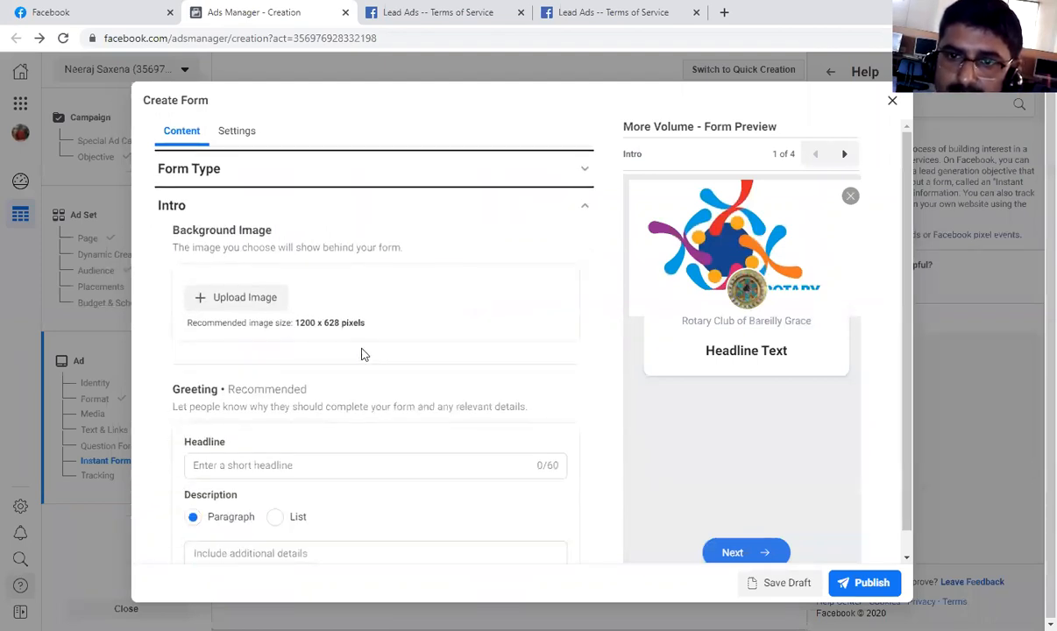
pyautogui.scroll(-3, 331, 389)
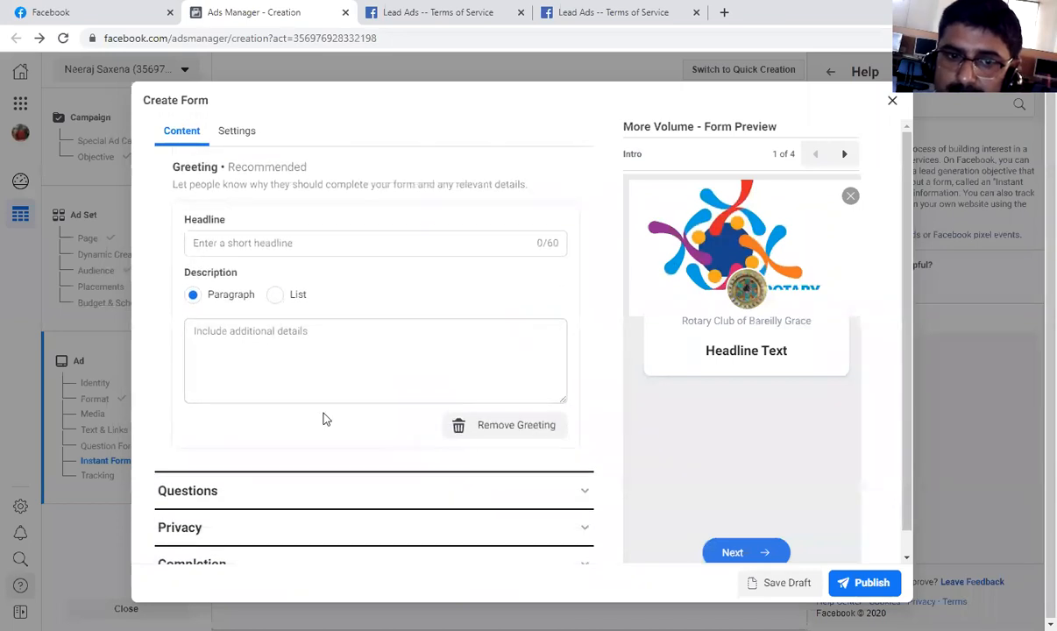
# Add a multiple-choice custom question reading "are u a graduate" to the form's Questions section.
pyautogui.click(348, 493)
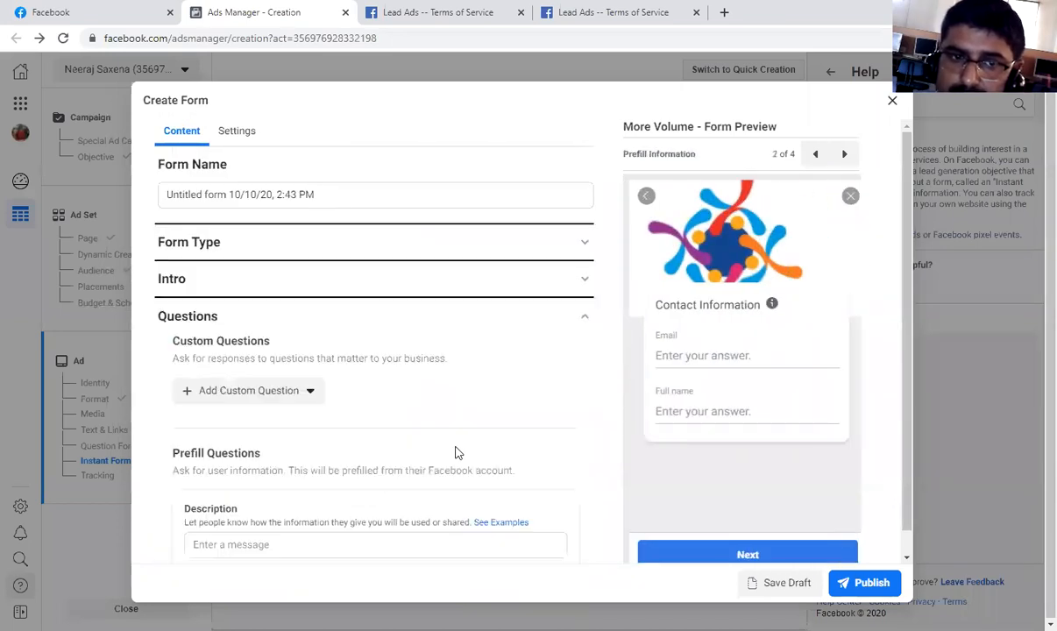
pyautogui.scroll(-1, 360, 446)
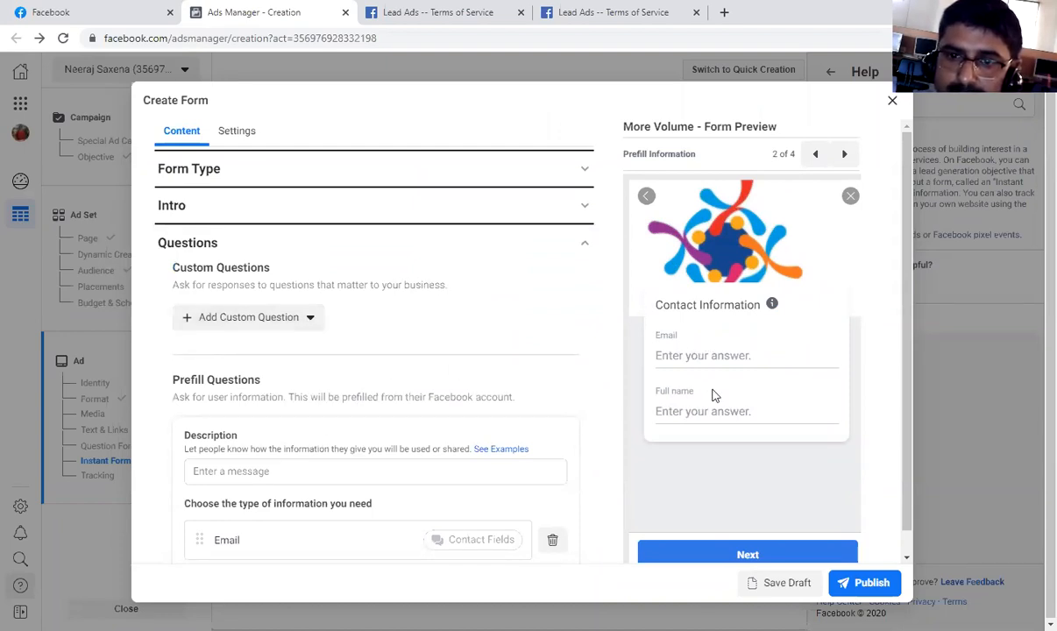
pyautogui.scroll(-1, 703, 406)
pyautogui.click(302, 300)
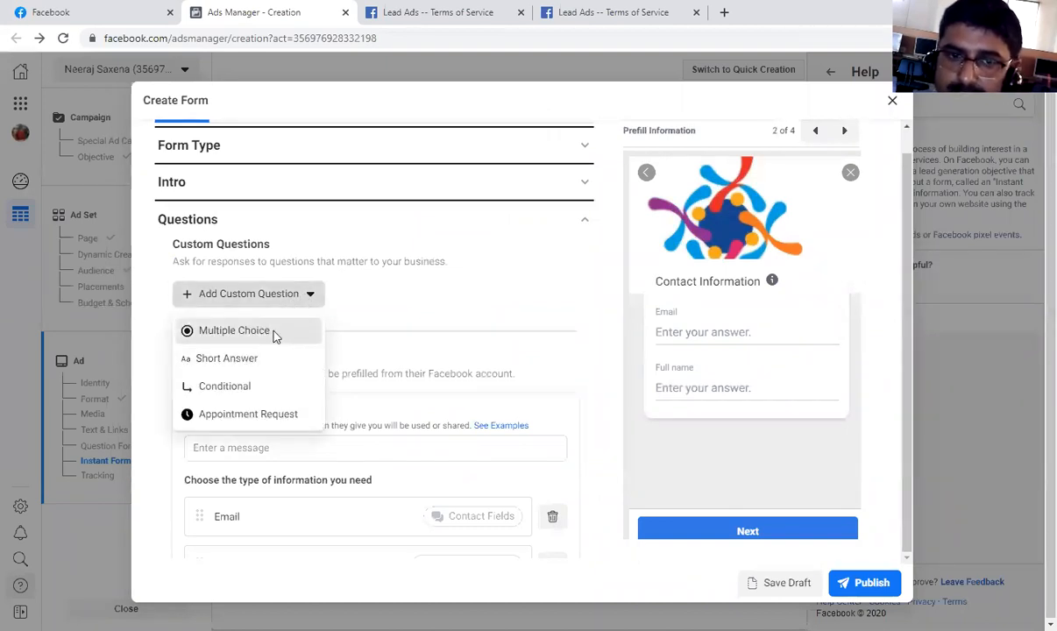
pyautogui.click(276, 337)
pyautogui.click(324, 323)
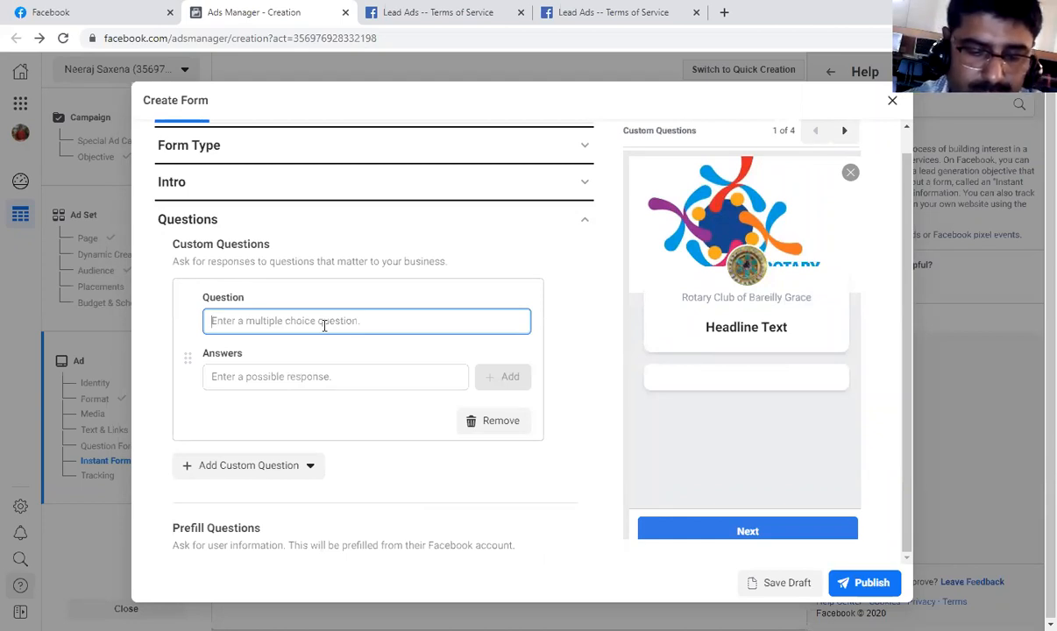
pyautogui.write('are u a graduate')
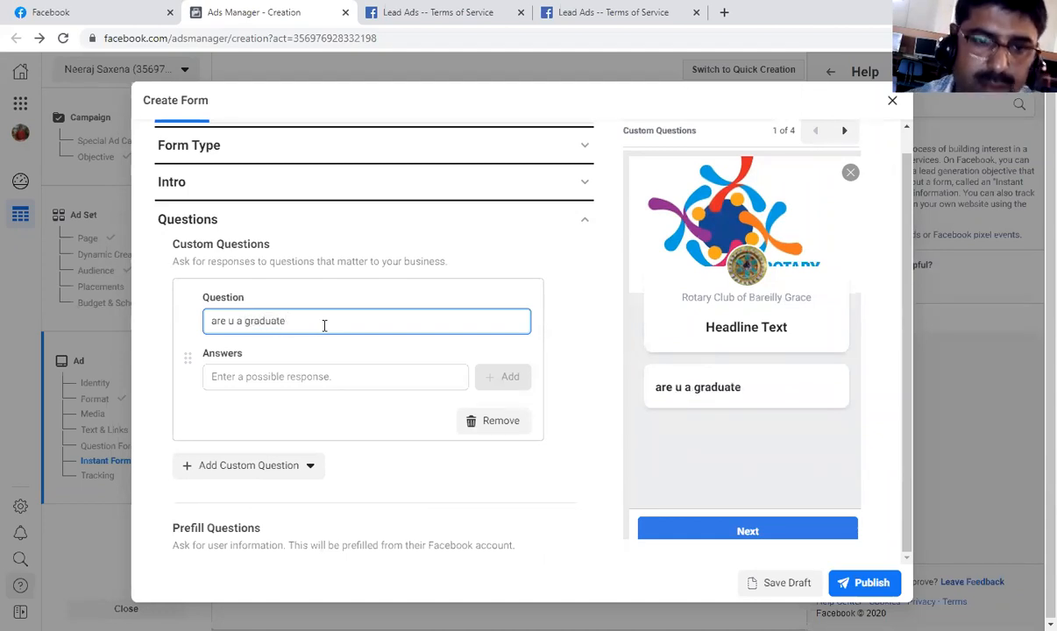
# Add the possible answers "y" and "n" to the graduate question.
pyautogui.click(303, 376)
pyautogui.write('y')
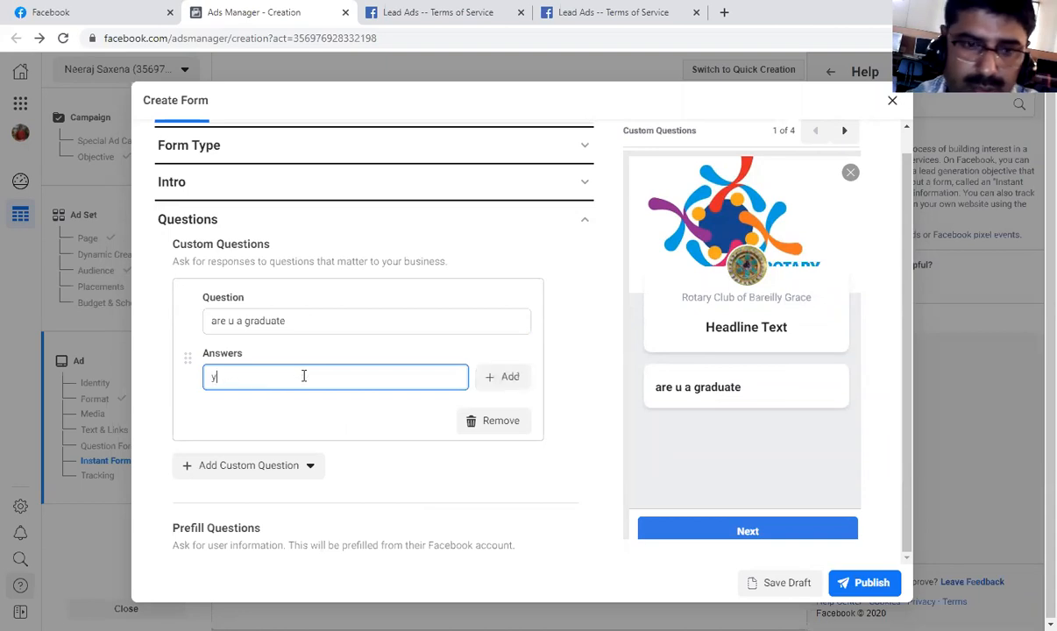
pyautogui.click(509, 377)
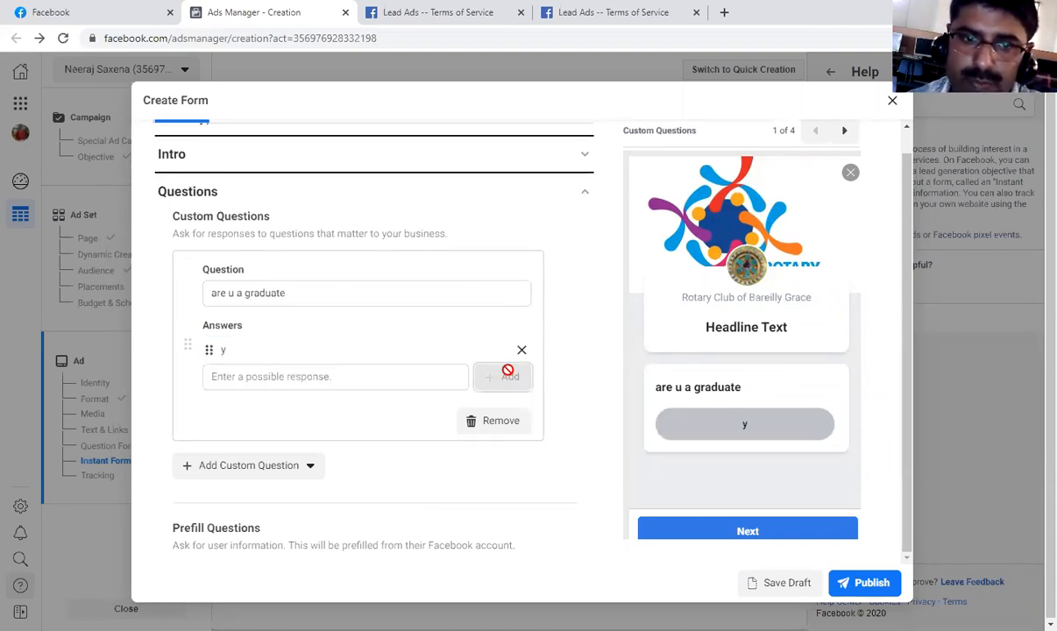
pyautogui.click(405, 382)
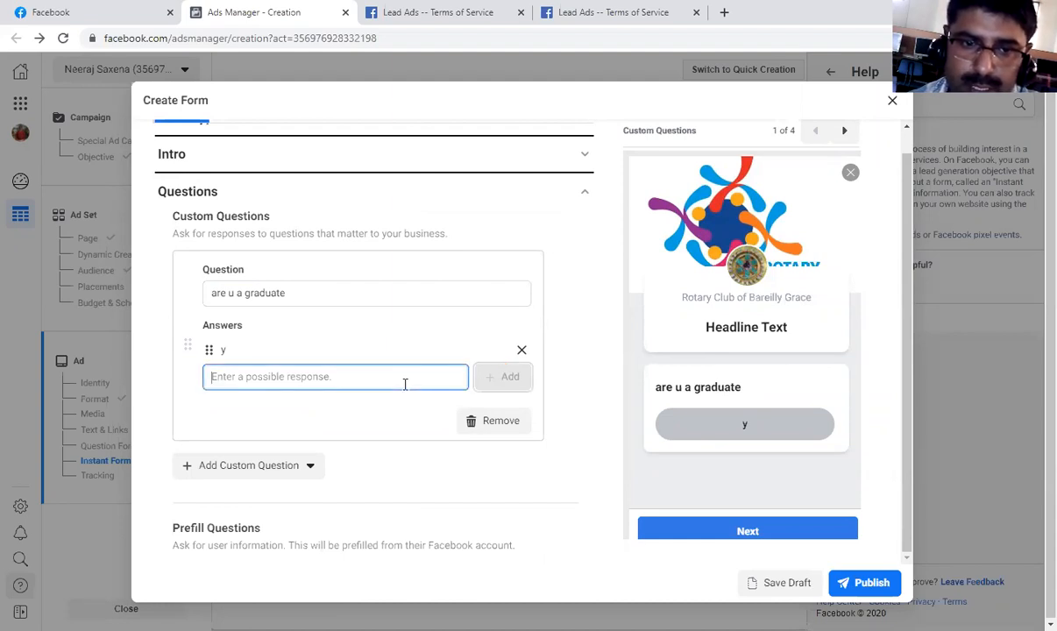
pyautogui.write('n')
pyautogui.click(410, 413)
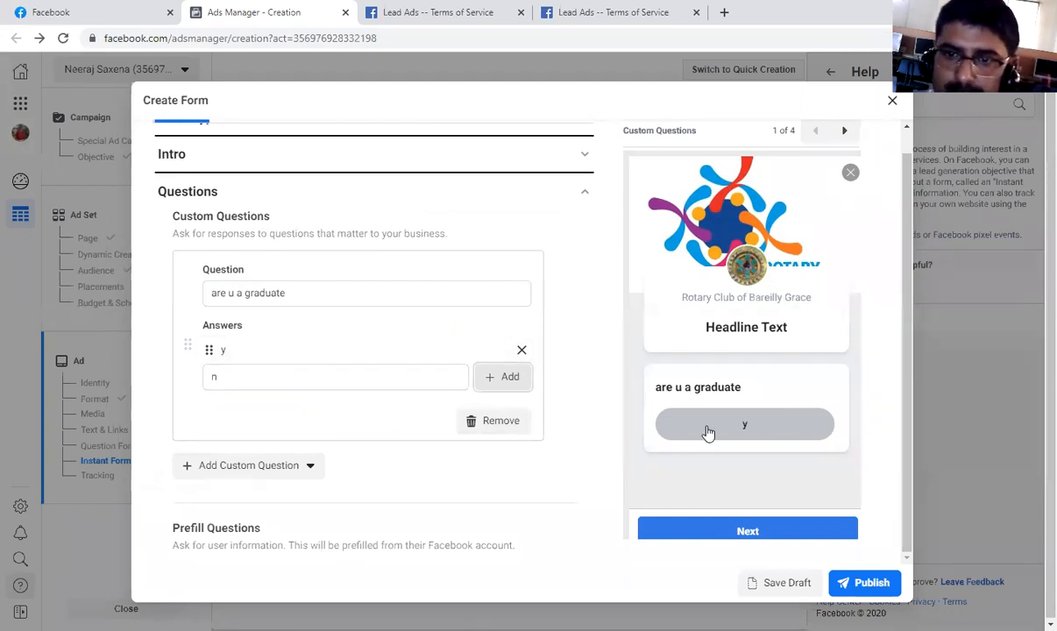
pyautogui.click(510, 378)
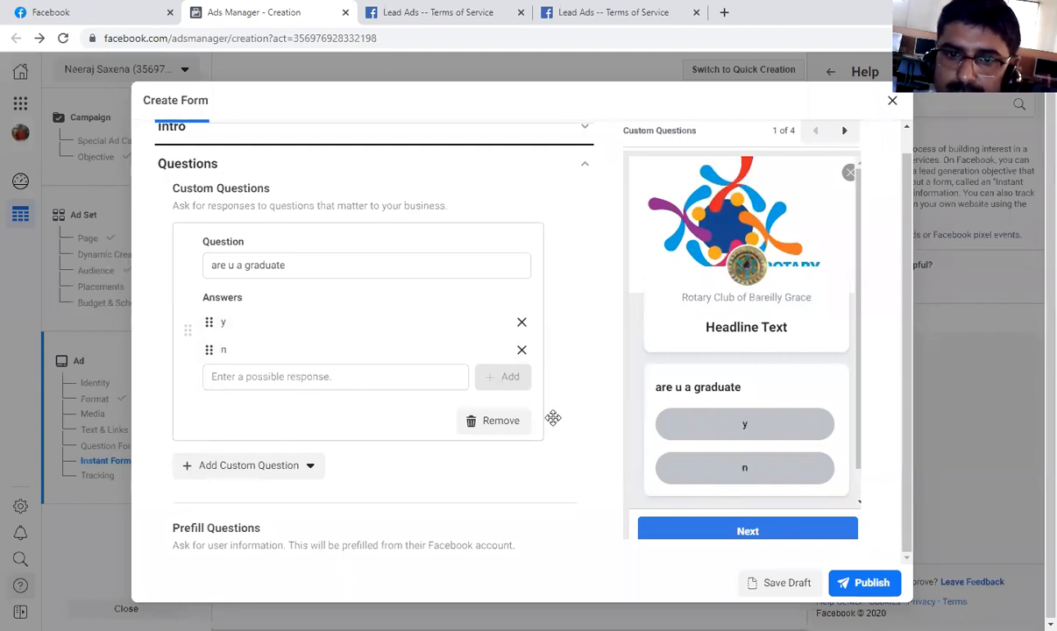
# Remove the graduate question and review the category choices for the form's Prefill Questions.
pyautogui.click(484, 427)
pyautogui.scroll(-2, 484, 430)
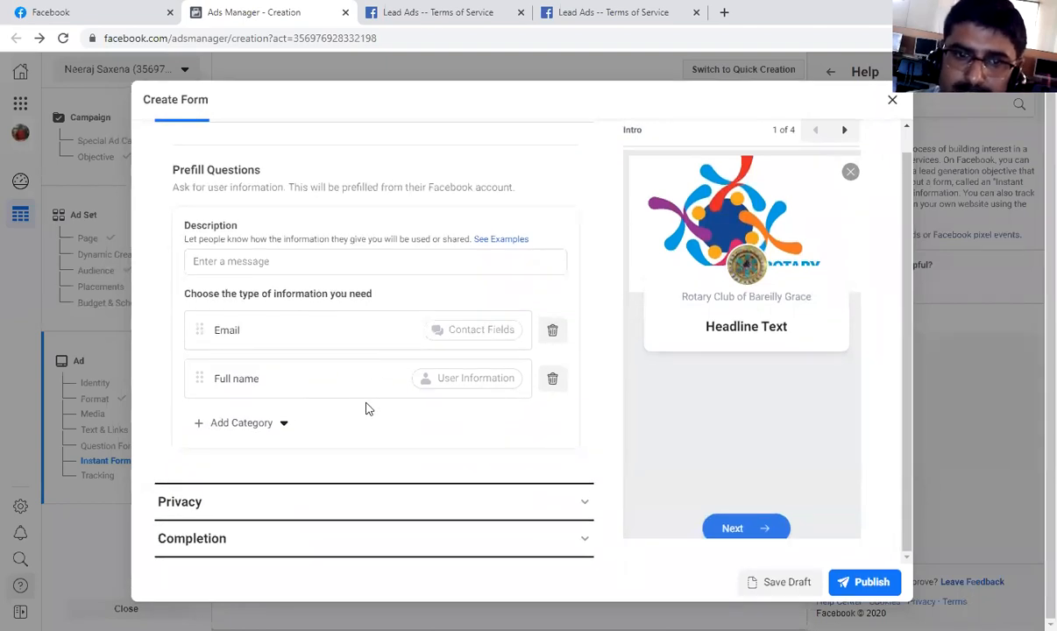
pyautogui.click(277, 427)
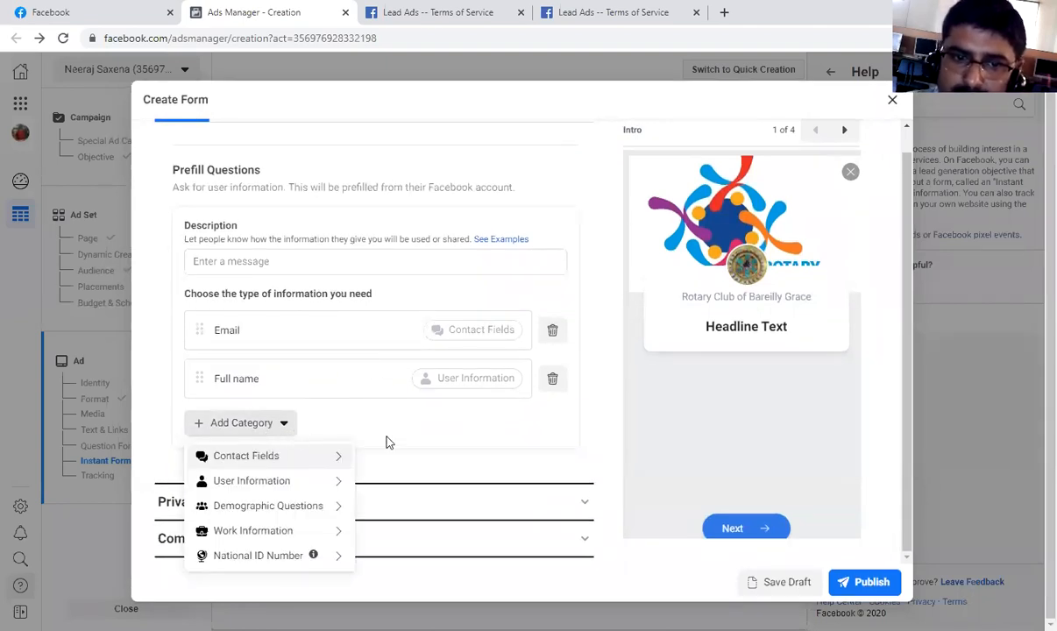
pyautogui.click(417, 437)
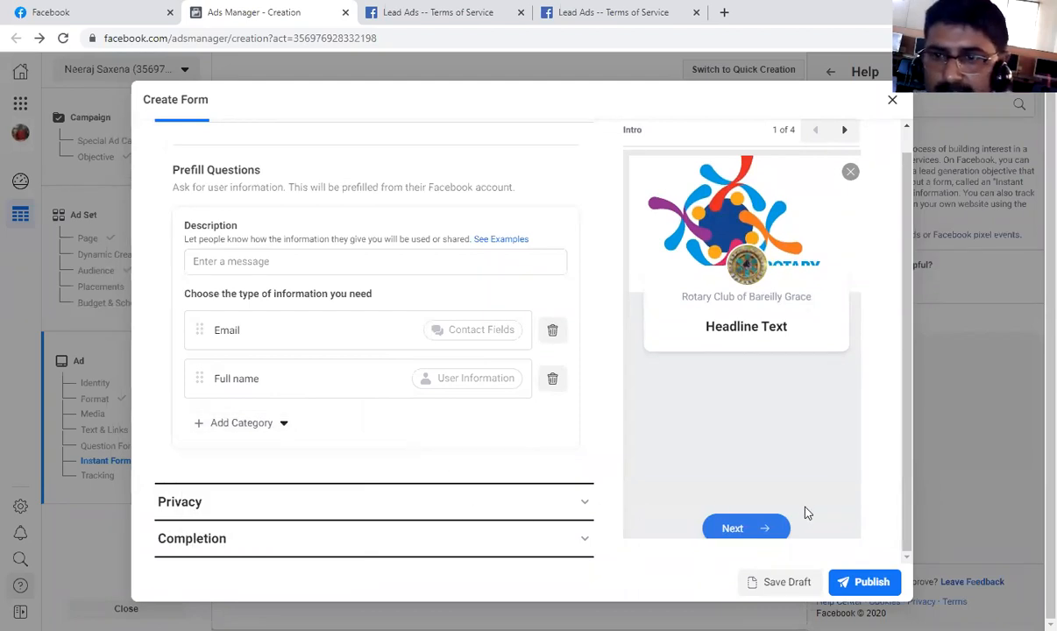
# Discard the unfinished lead form and try to confirm the ad without a form.
pyautogui.click(892, 99)
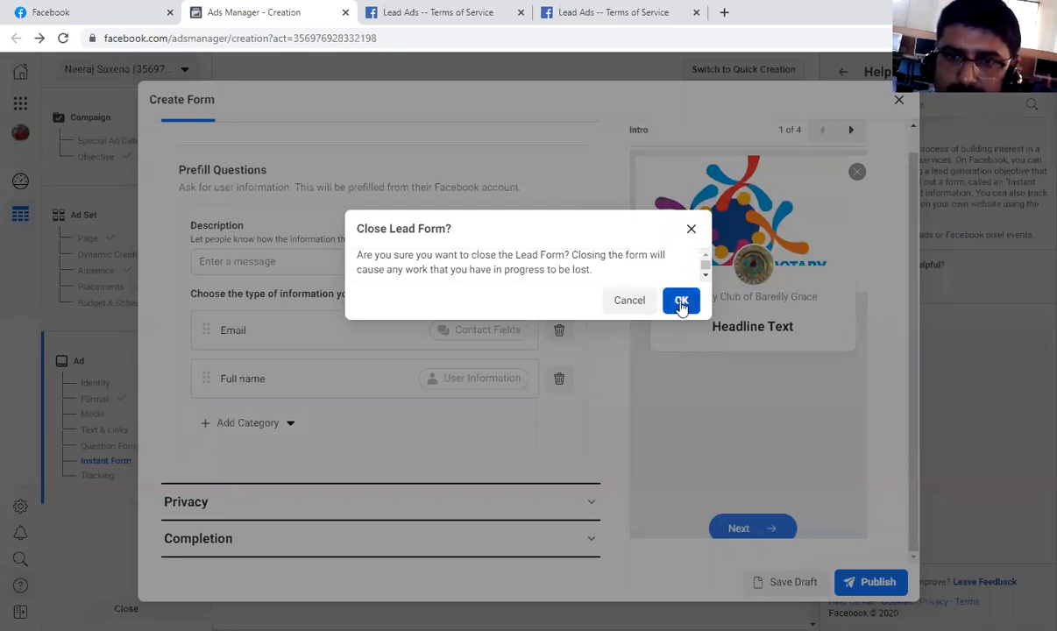
pyautogui.click(681, 300)
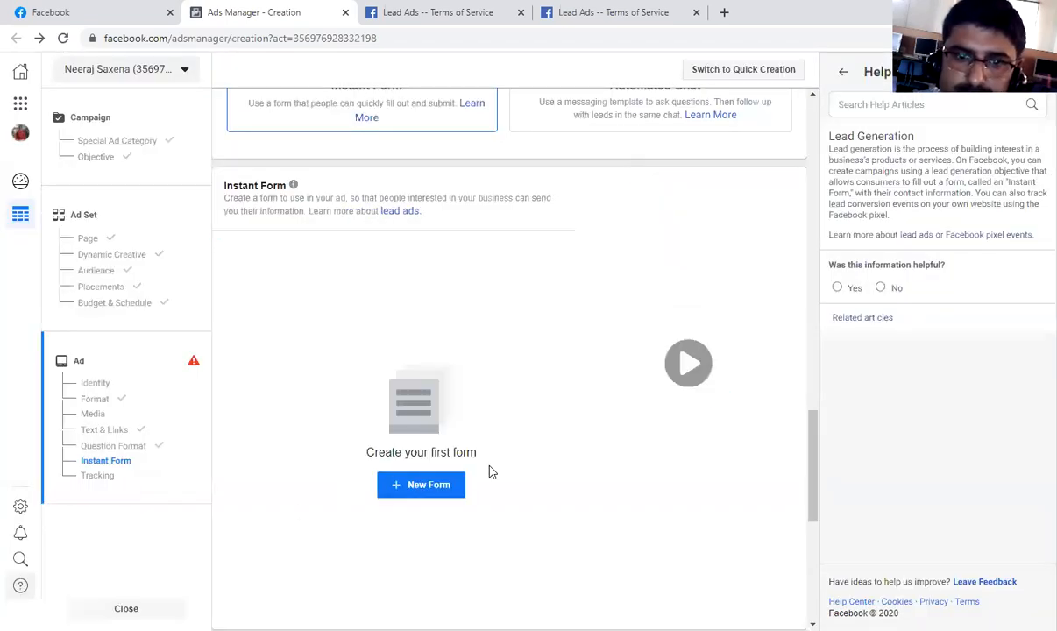
pyautogui.scroll(-3, 351, 504)
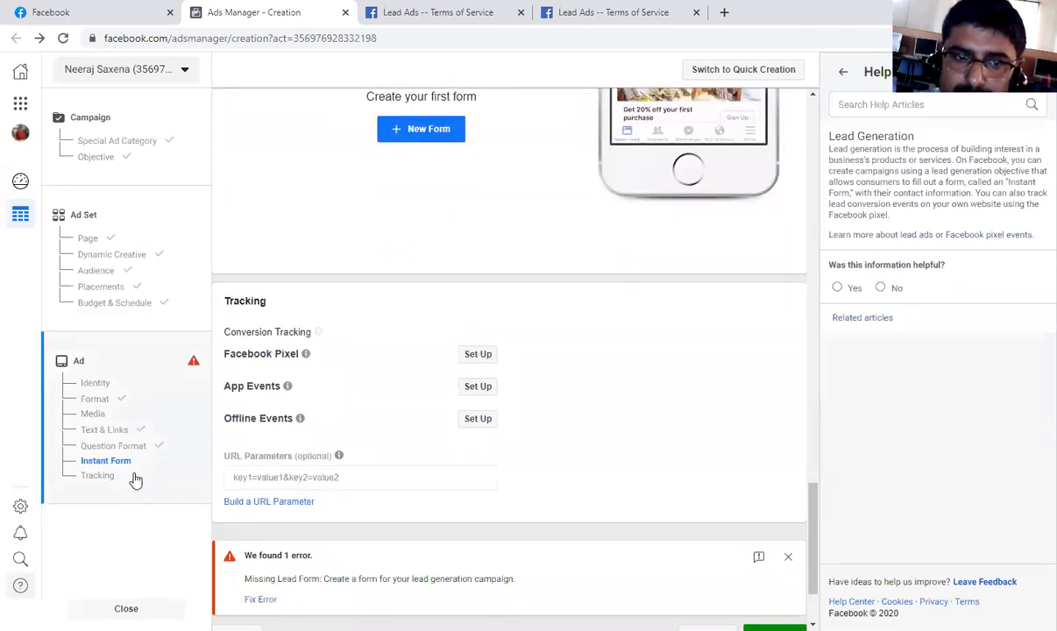
pyautogui.click(127, 478)
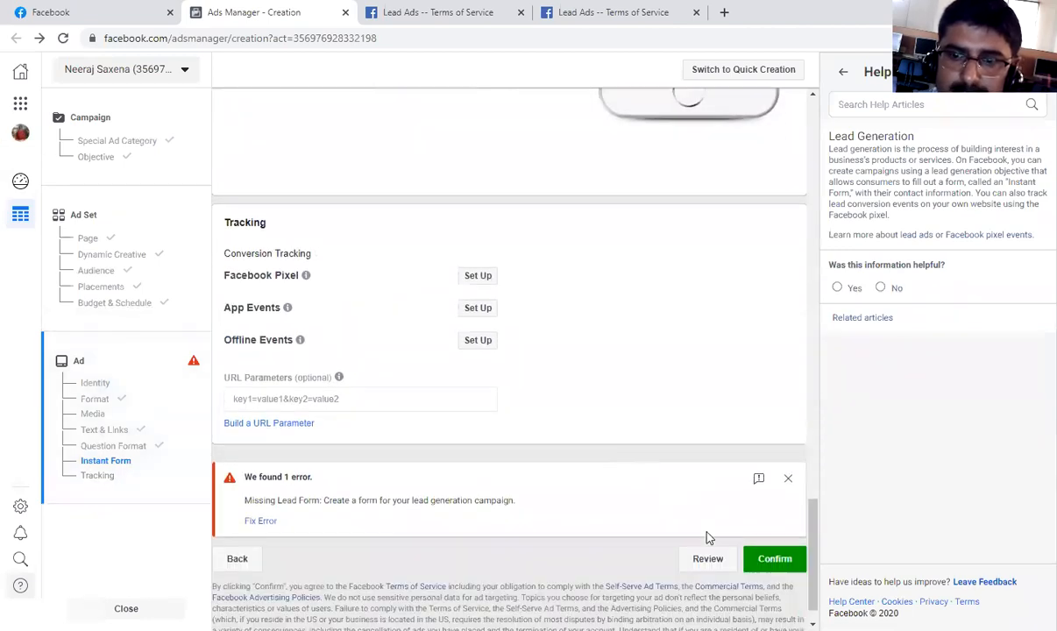
pyautogui.click(776, 522)
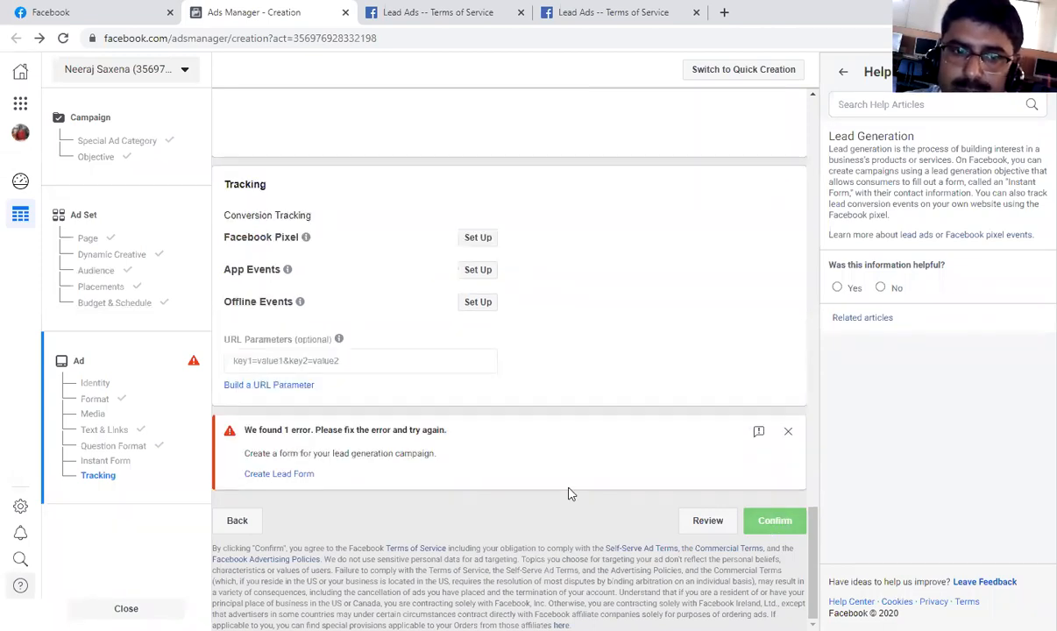
# Examine the ad's error notice and check the Question Format and Instant Form sections.
pyautogui.scroll(4, 569, 491)
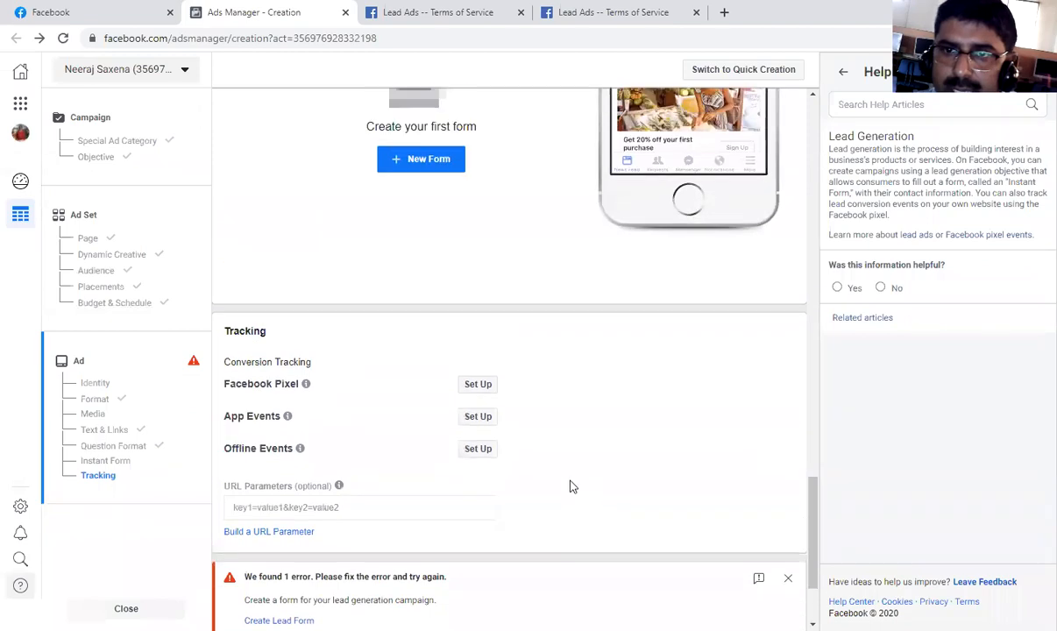
pyautogui.scroll(1, 570, 486)
pyautogui.scroll(-5, 570, 487)
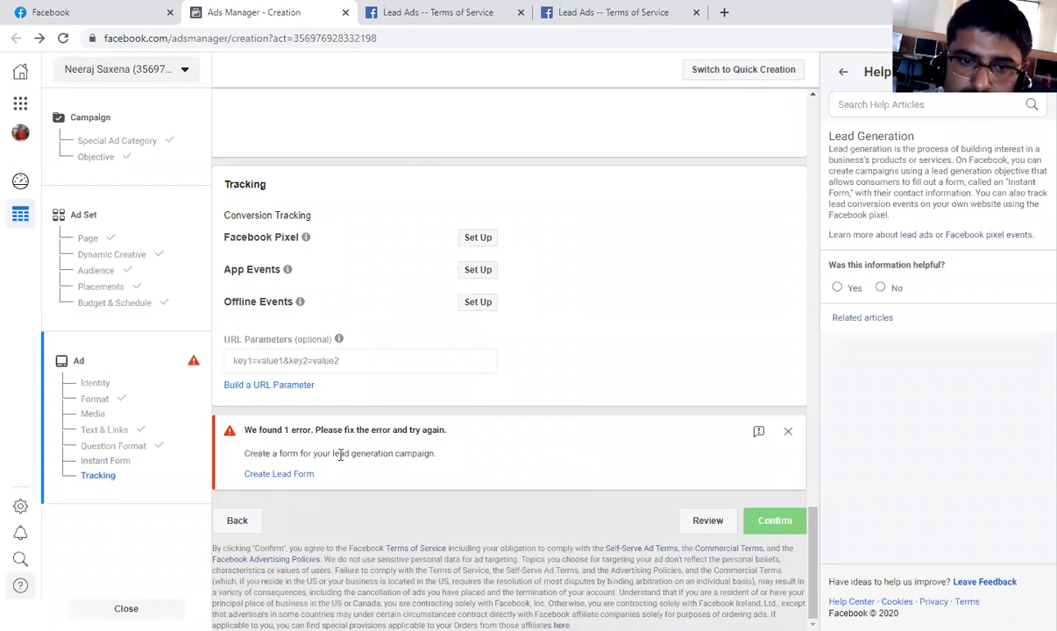
pyautogui.scroll(5, 350, 452)
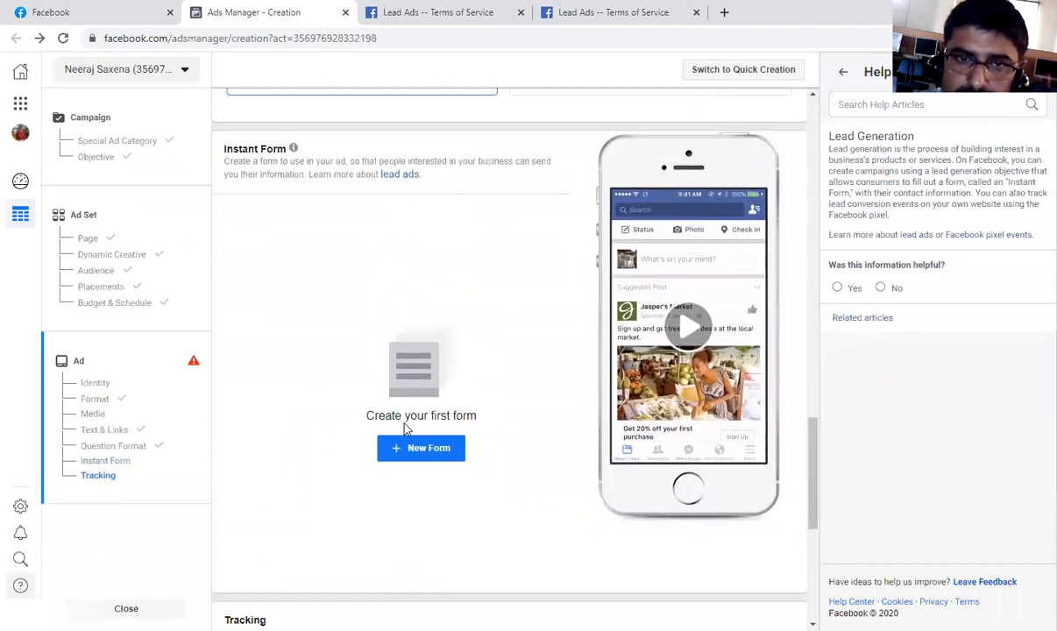
pyautogui.scroll(2, 405, 427)
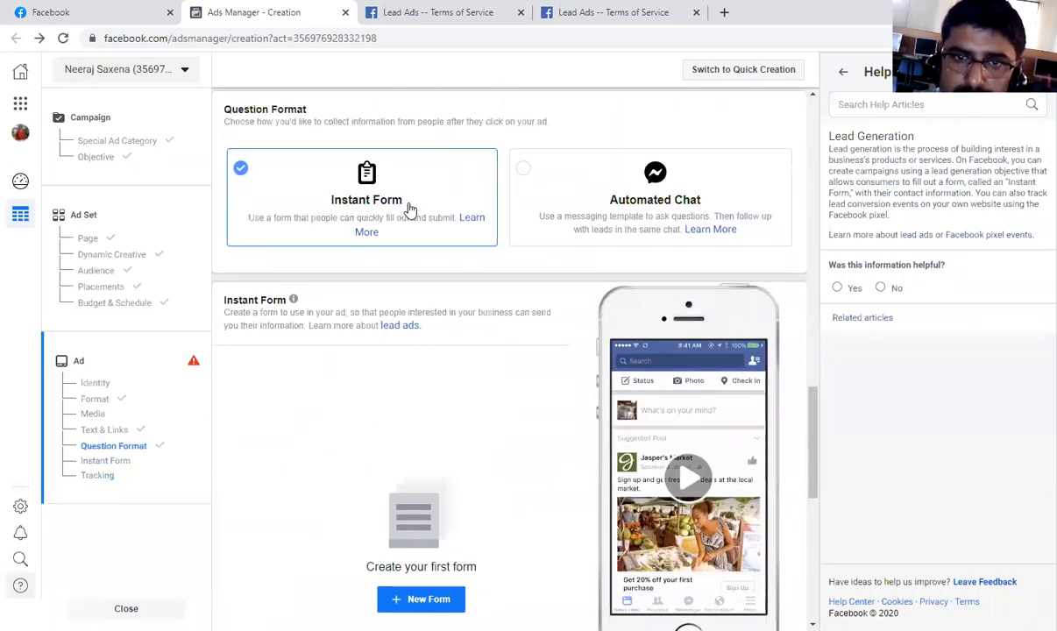
pyautogui.scroll(-2, 404, 412)
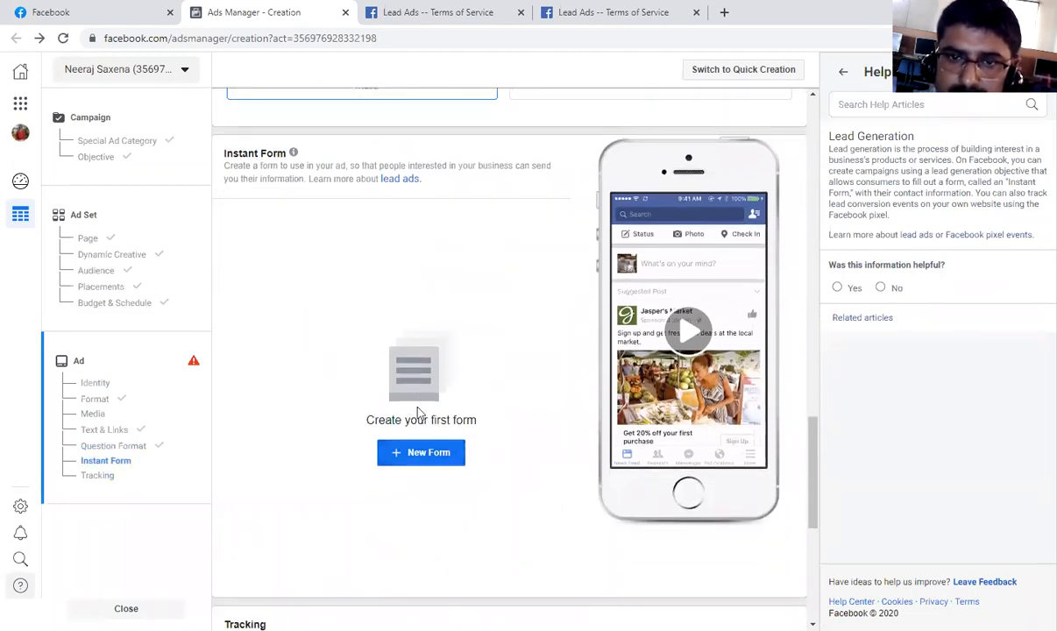
# Start another instant form, try to publish it with its fields unfilled, and discard it.
pyautogui.click(425, 454)
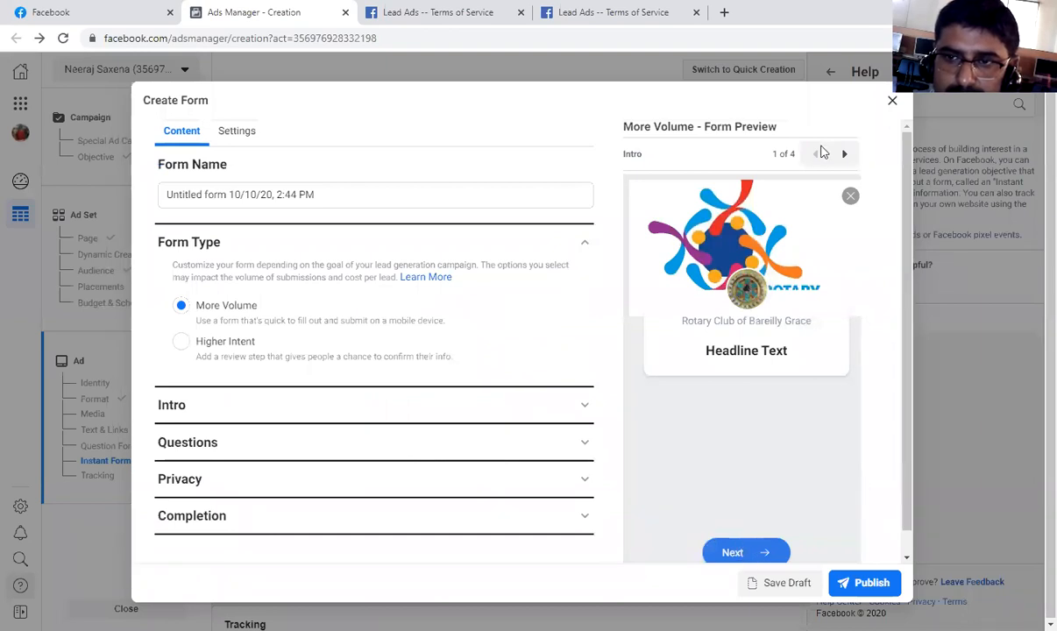
pyautogui.scroll(-1, 740, 433)
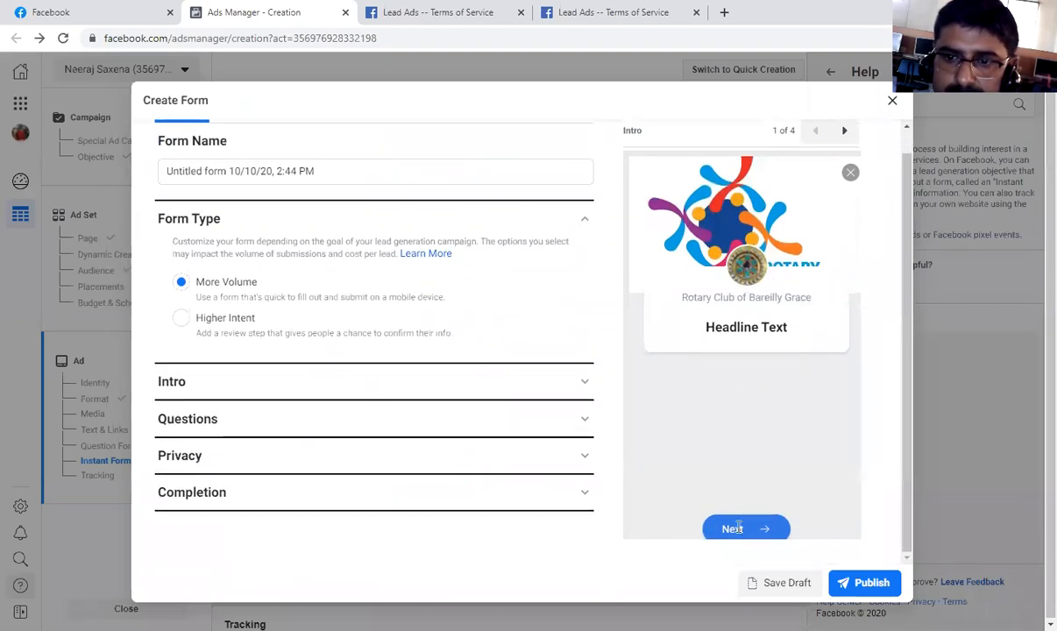
pyautogui.click(867, 586)
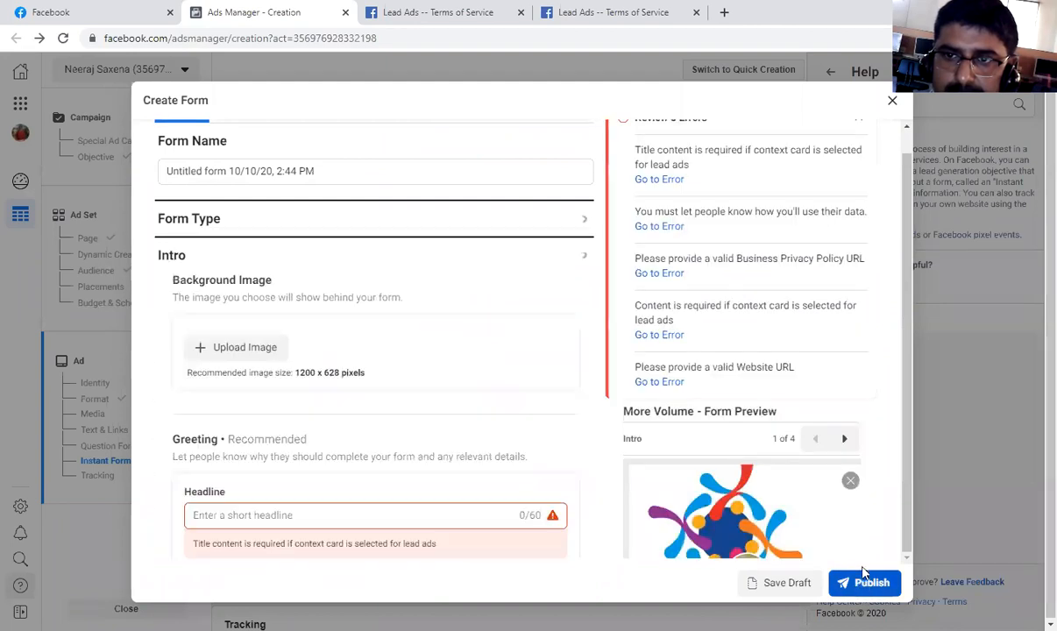
pyautogui.click(891, 103)
pyautogui.click(676, 300)
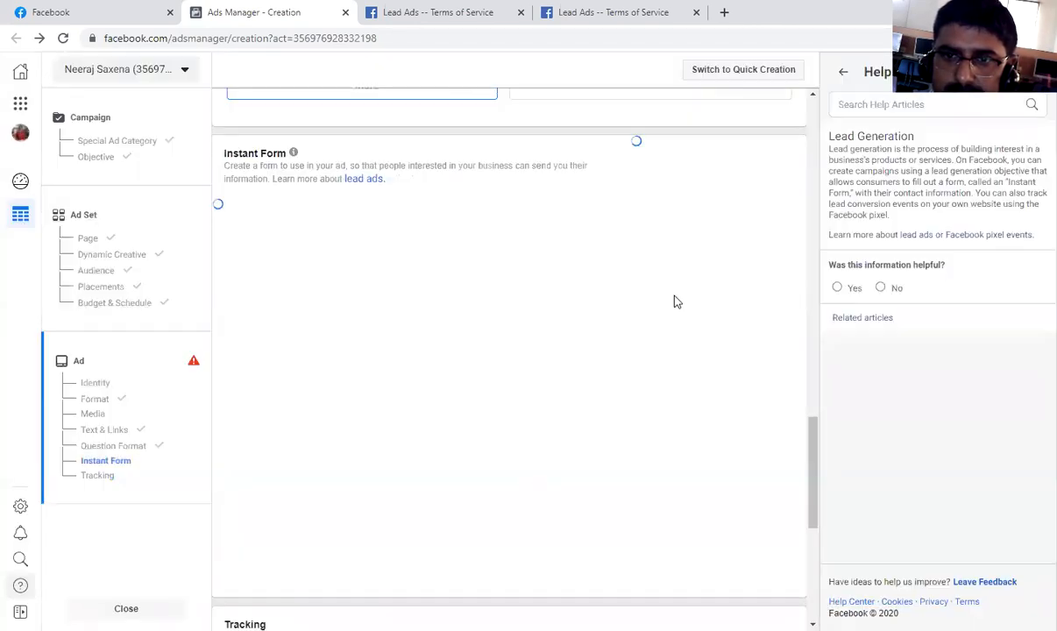
# Follow the error's Create Lead Form link to the Instant Form section and review the Tracking options.
pyautogui.scroll(-2, 331, 478)
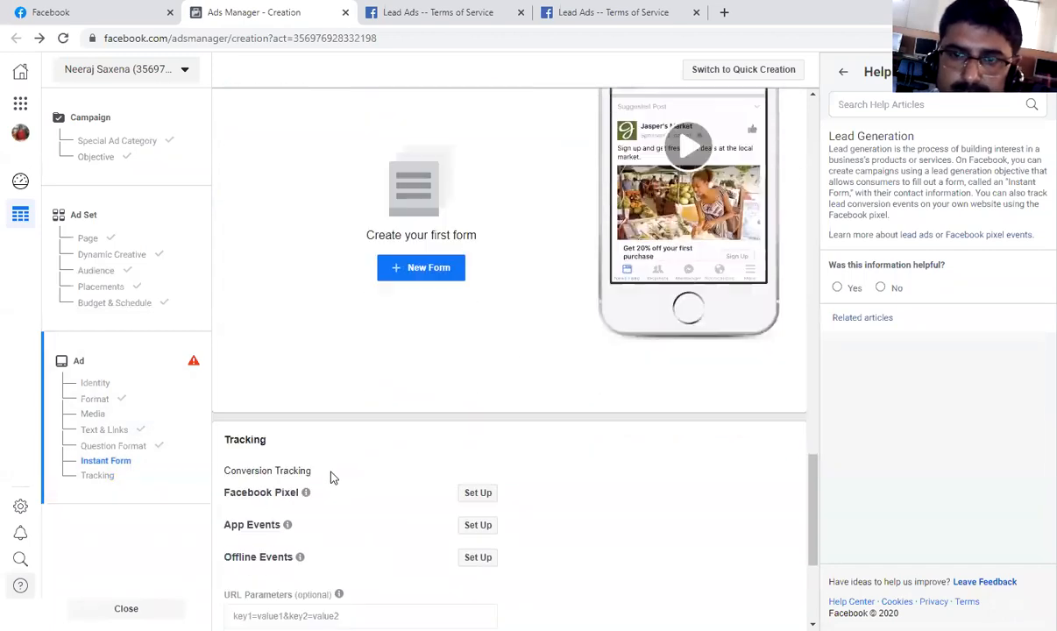
pyautogui.scroll(-3, 463, 505)
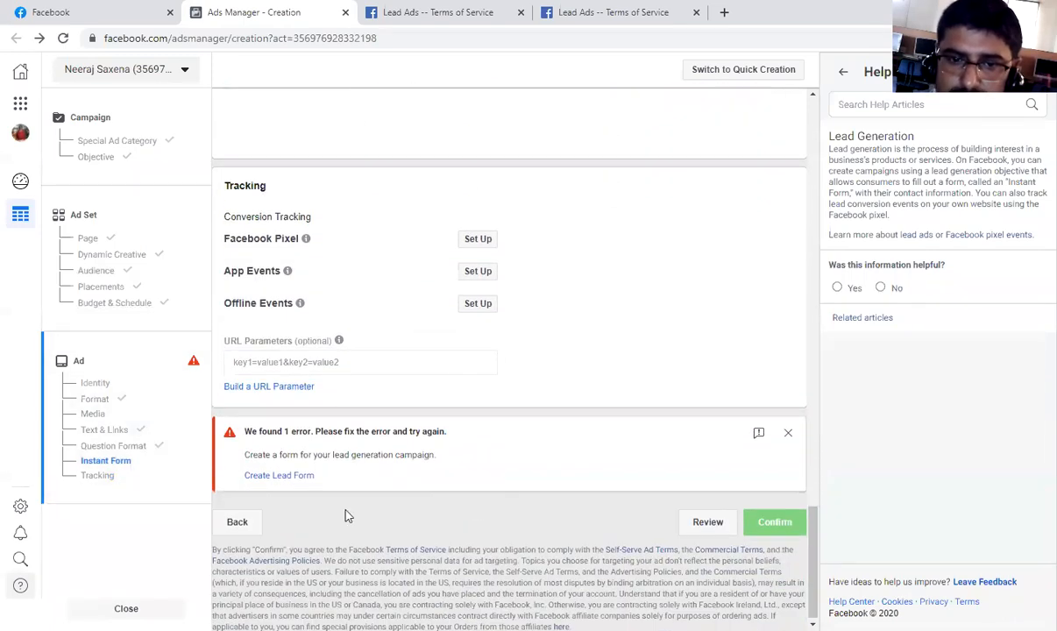
pyautogui.click(297, 475)
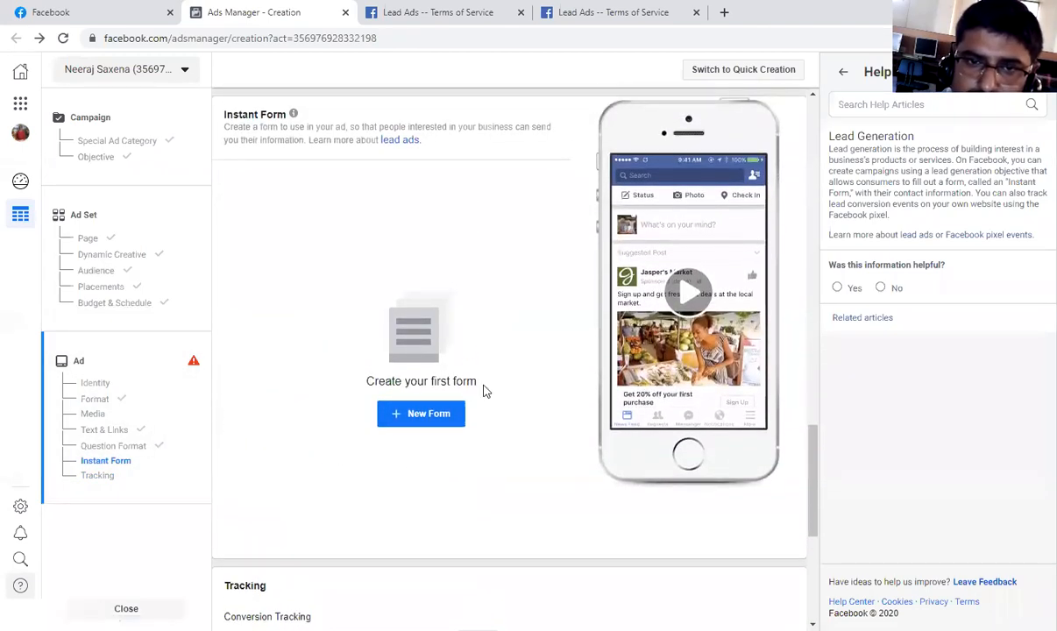
pyautogui.scroll(-4, 640, 299)
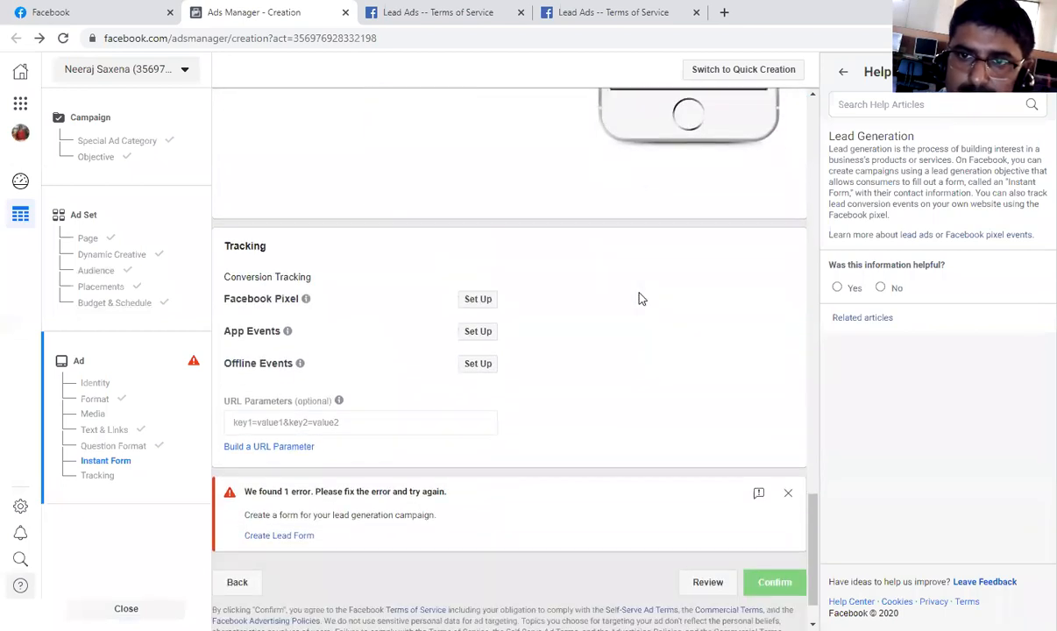
pyautogui.scroll(-1, 640, 298)
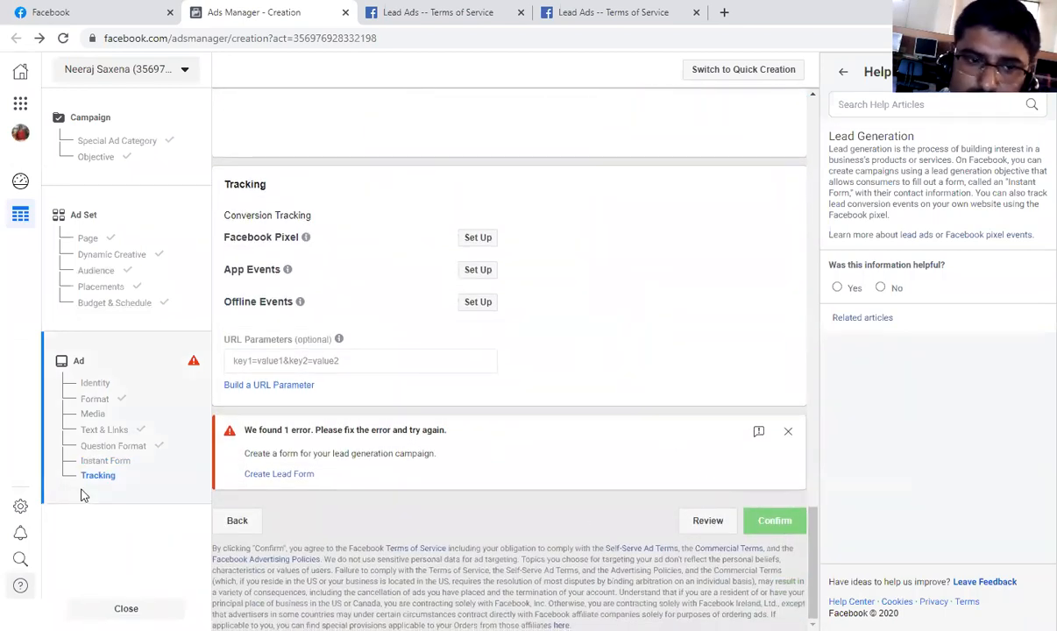
pyautogui.scroll(11, 569, 289)
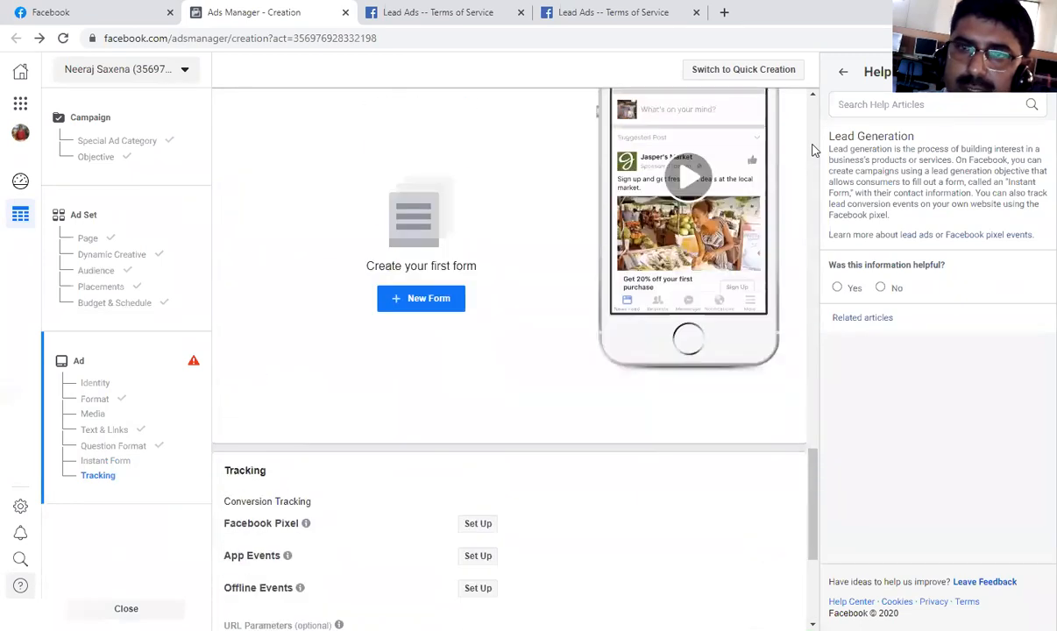
pyautogui.scroll(-7, 348, 271)
pyautogui.scroll(-5, 348, 271)
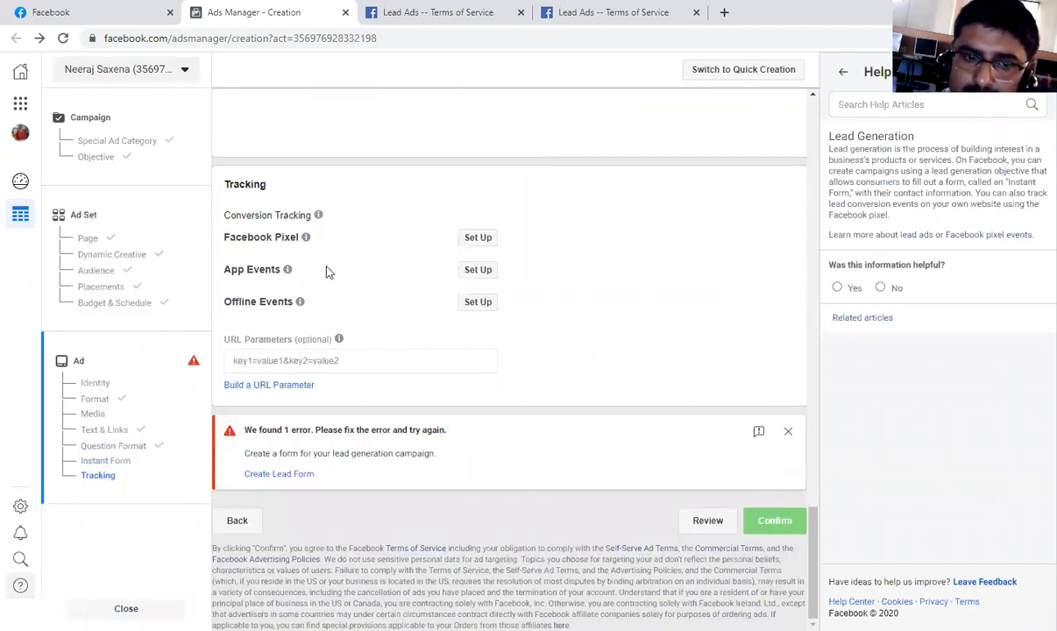
# Return to the ad set level and review its selected placements.
pyautogui.click(233, 522)
pyautogui.scroll(-20, 279, 493)
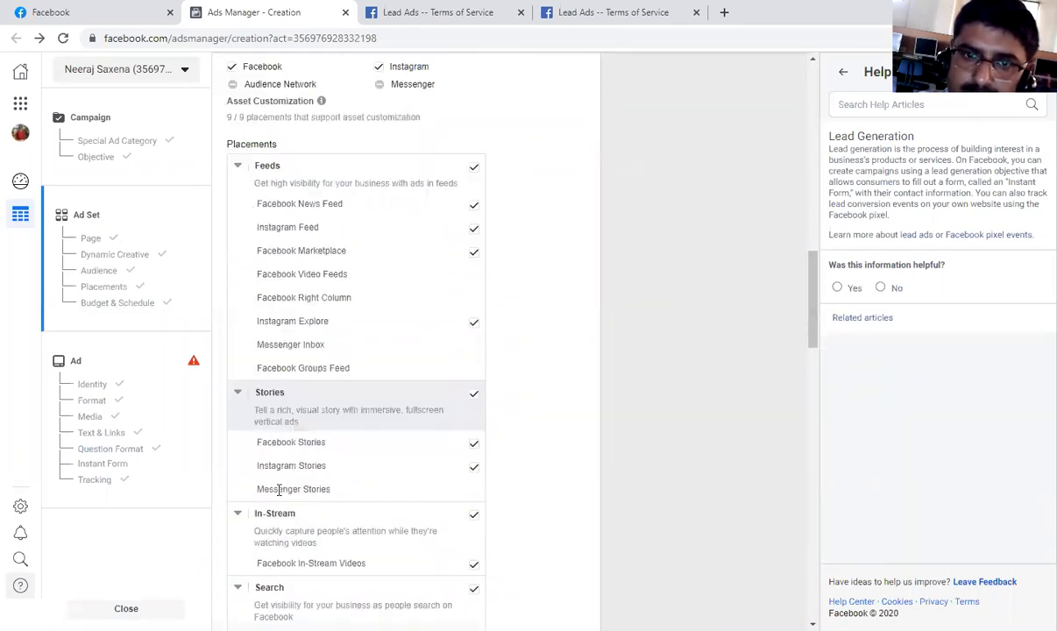
# Return to the campaign level and review its Lead generation objective, campaign name and optional settings.
pyautogui.click(235, 607)
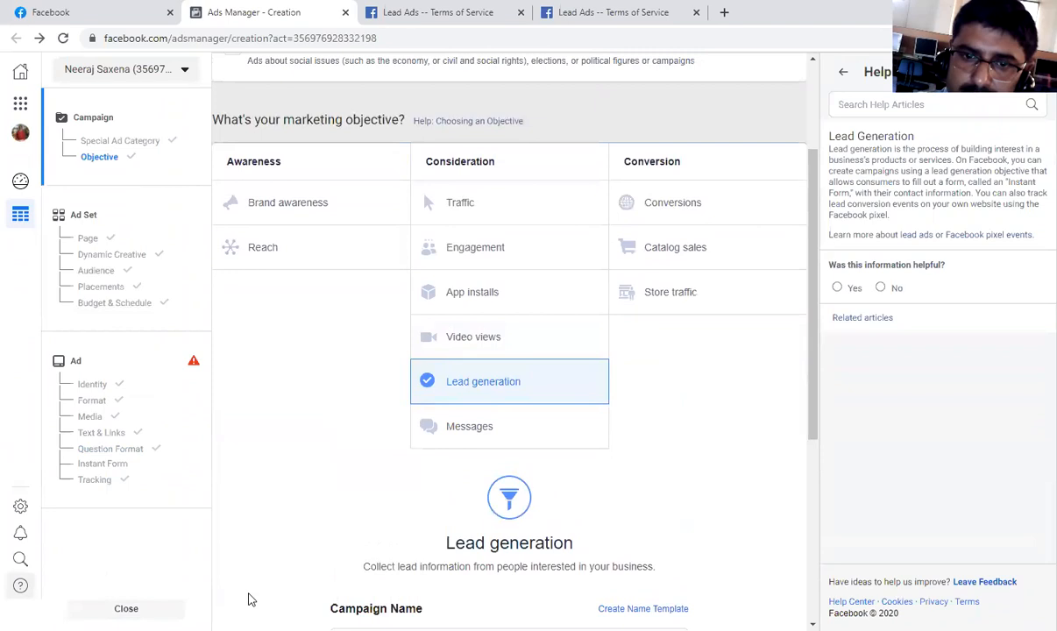
pyautogui.scroll(-2, 248, 600)
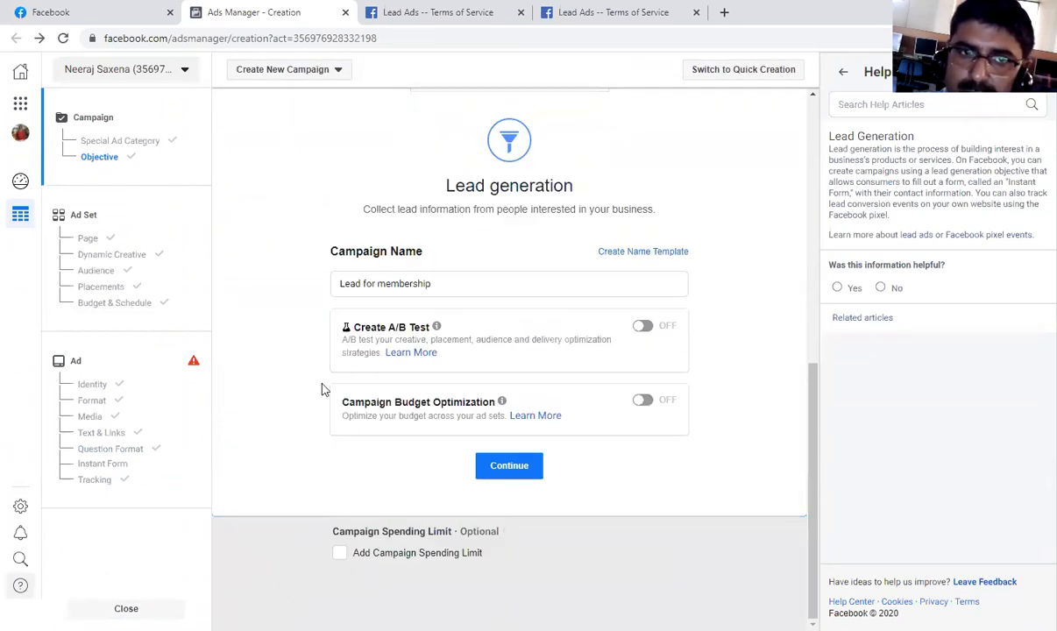
pyautogui.scroll(4, 321, 386)
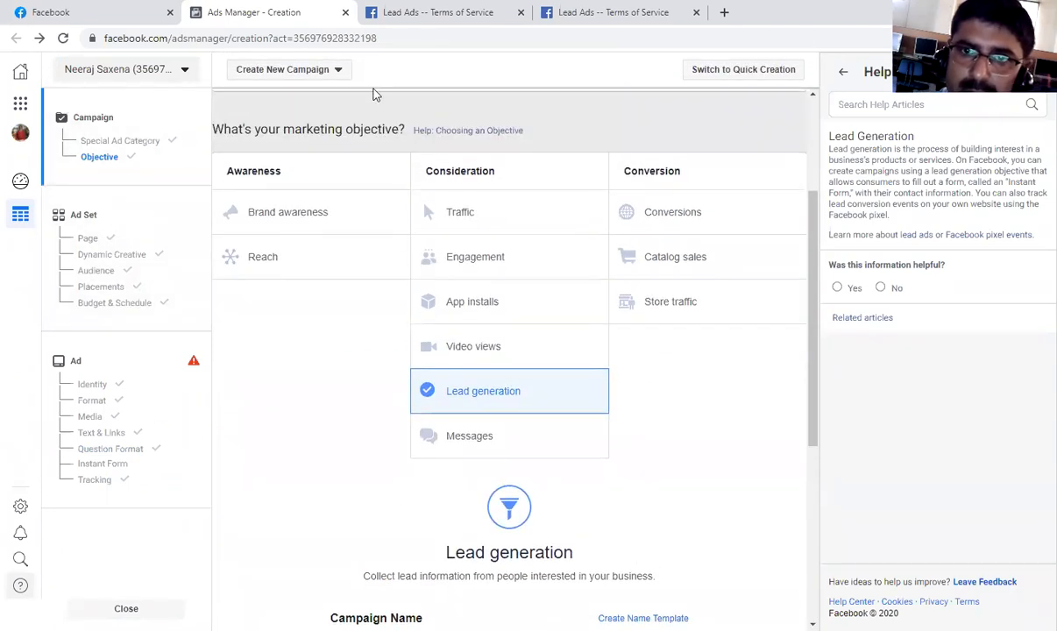
pyautogui.scroll(2, 432, 137)
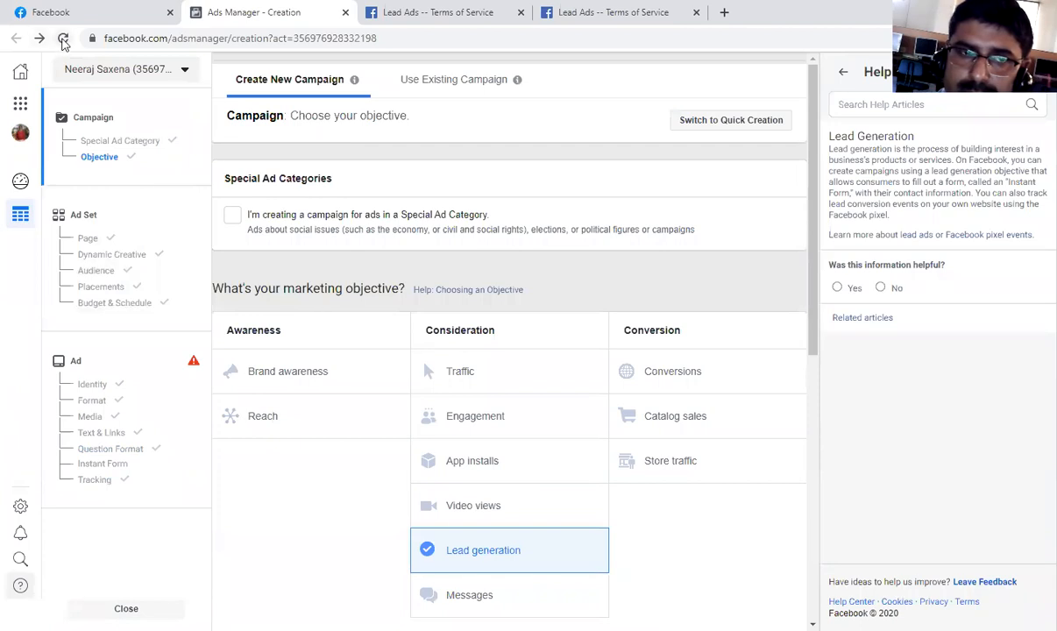
# Reload the ad creation page, discarding unsaved changes, and continue with the saved Lead for membership draft.
pyautogui.click(63, 39)
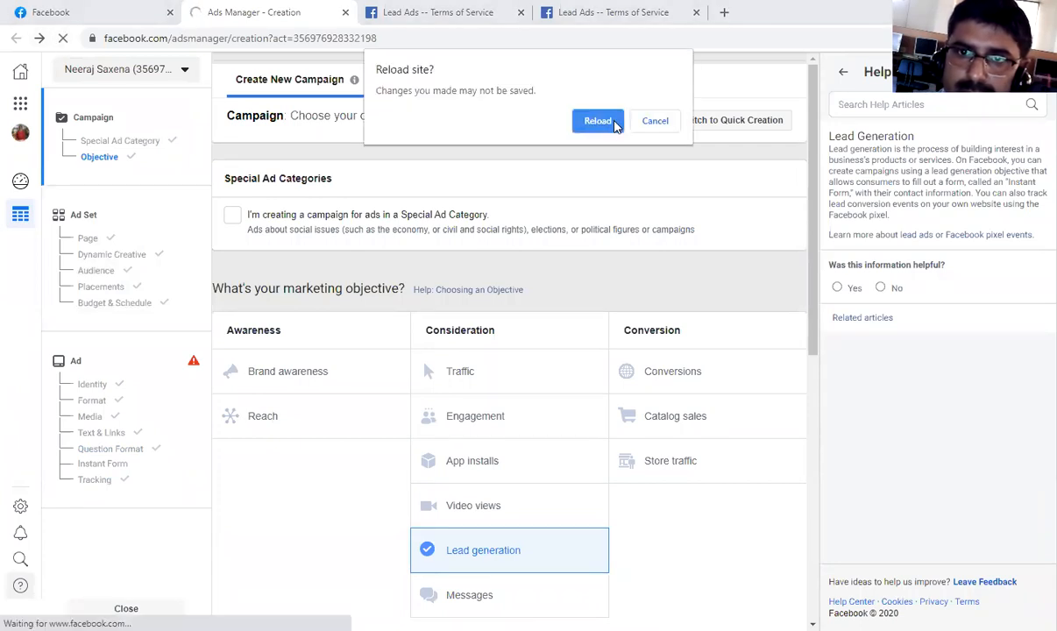
pyautogui.click(598, 122)
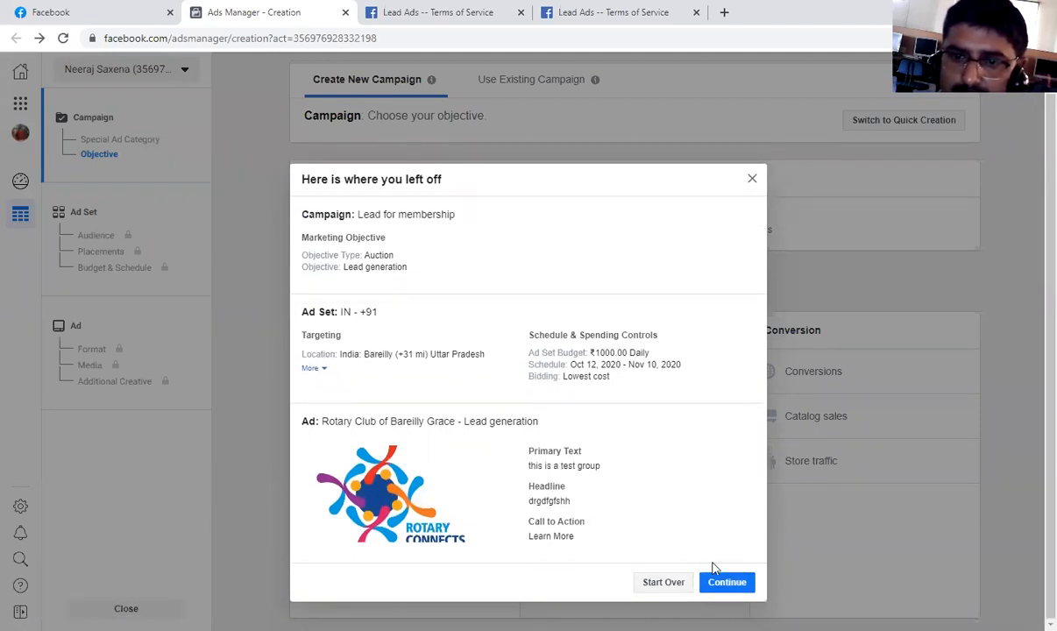
pyautogui.click(721, 582)
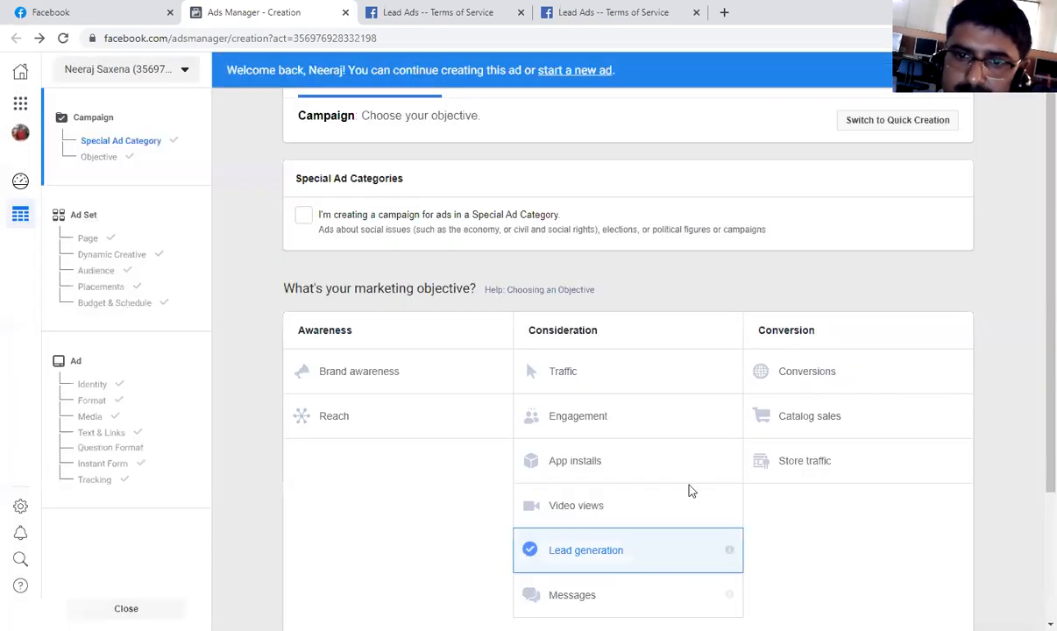
pyautogui.scroll(-1, 697, 475)
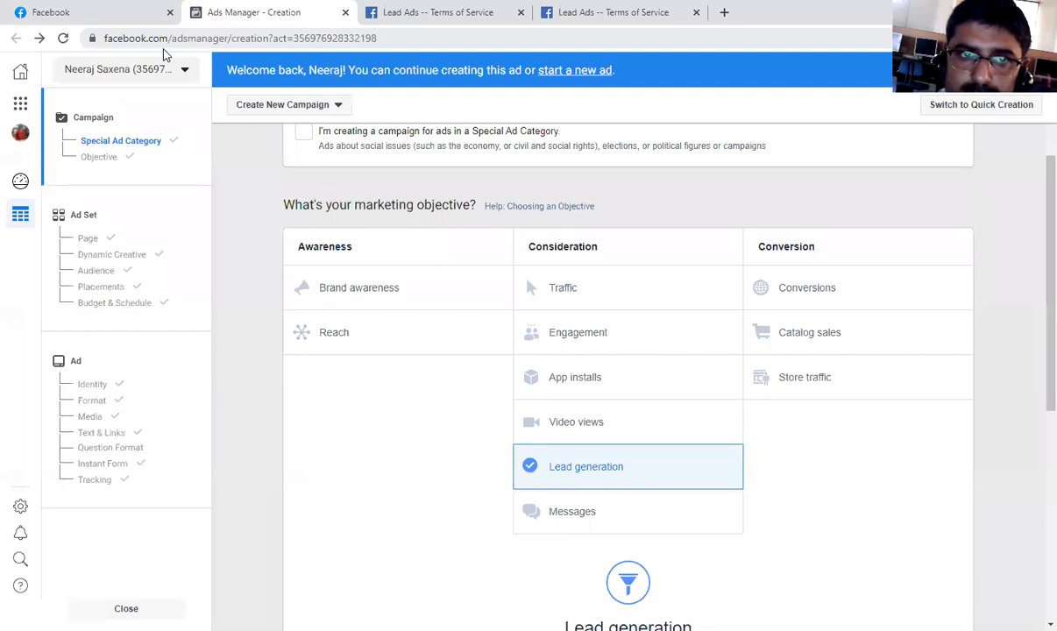
# Shorten the page address to facebook.com/adsmanager and load it, leaving the campaign creation page.
pyautogui.moveTo(225, 38); pyautogui.dragTo(402, 38)
pyautogui.click(402, 37)
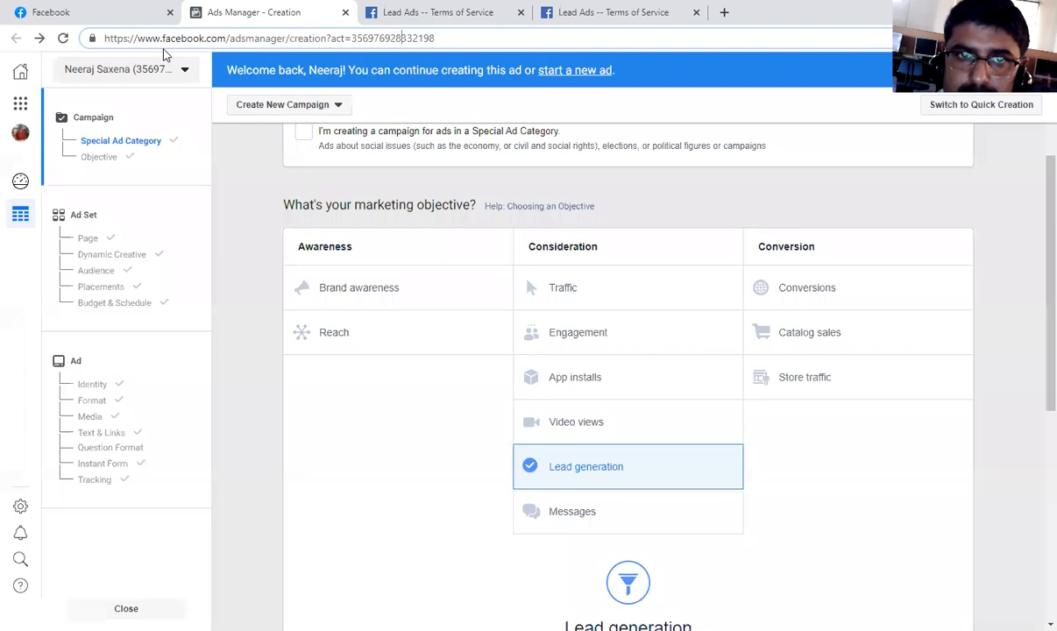
pyautogui.press('BackSpace')
pyautogui.press('BackSpace')
pyautogui.press('BackSpace')
pyautogui.press('BackSpace')
pyautogui.press('BackSpace')
pyautogui.press('BackSpace')
pyautogui.press('BackSpace')
pyautogui.press('BackSpace')
pyautogui.press('BackSpace')
pyautogui.press('BackSpace')
pyautogui.press('BackSpace')
pyautogui.press('BackSpace')
pyautogui.press('BackSpace')
pyautogui.press('BackSpace')
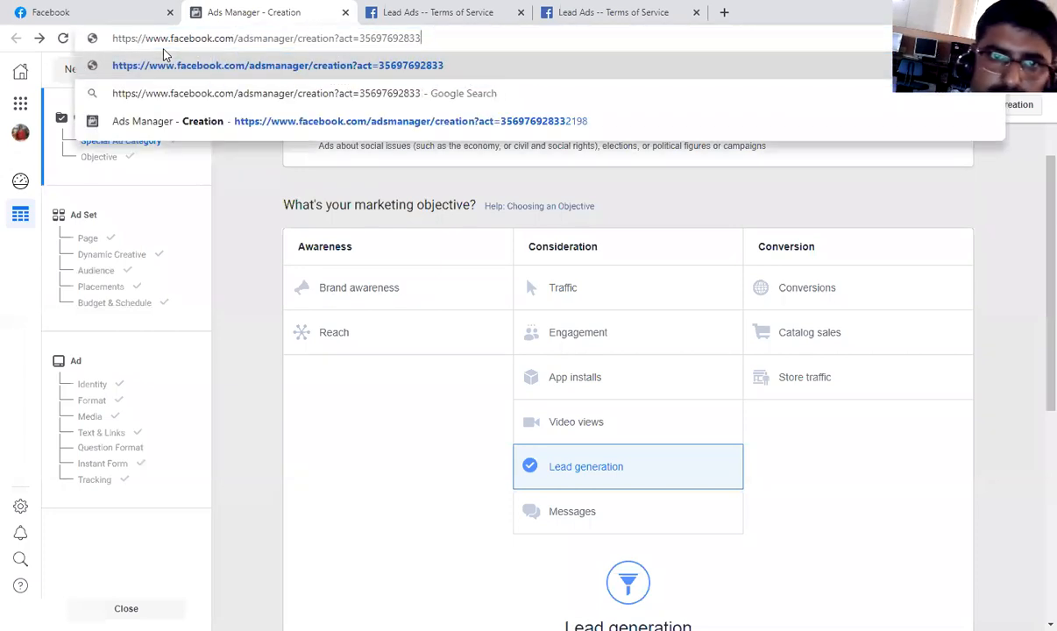
pyautogui.press('BackSpace')
pyautogui.press('BackSpace')
pyautogui.press('BackSpace')
pyautogui.press('BackSpace')
pyautogui.press('BackSpace')
pyautogui.press('BackSpace')
pyautogui.press('BackSpace')
pyautogui.press('BackSpace')
pyautogui.press('BackSpace')
pyautogui.press('BackSpace')
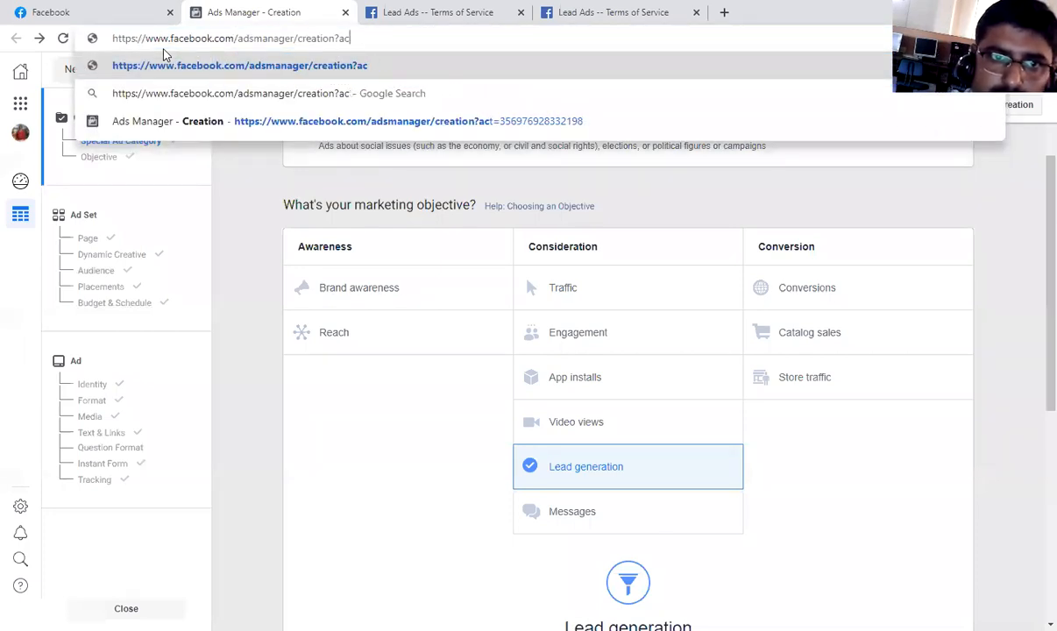
pyautogui.press('BackSpace')
pyautogui.press('BackSpace')
pyautogui.press('BackSpace')
pyautogui.press('BackSpace')
pyautogui.press('BackSpace')
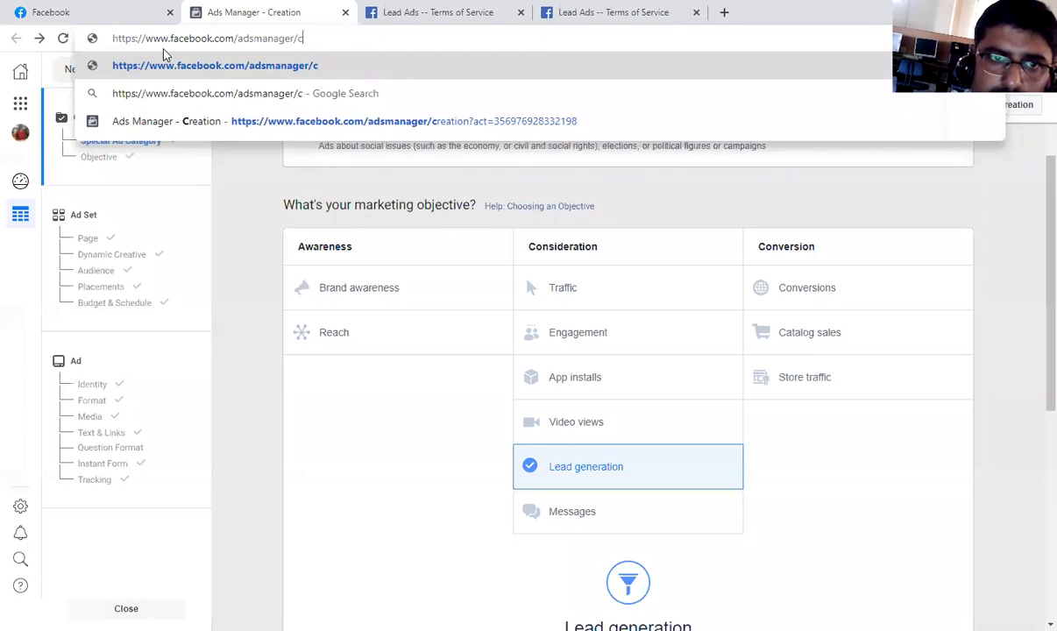
pyautogui.press('Return')
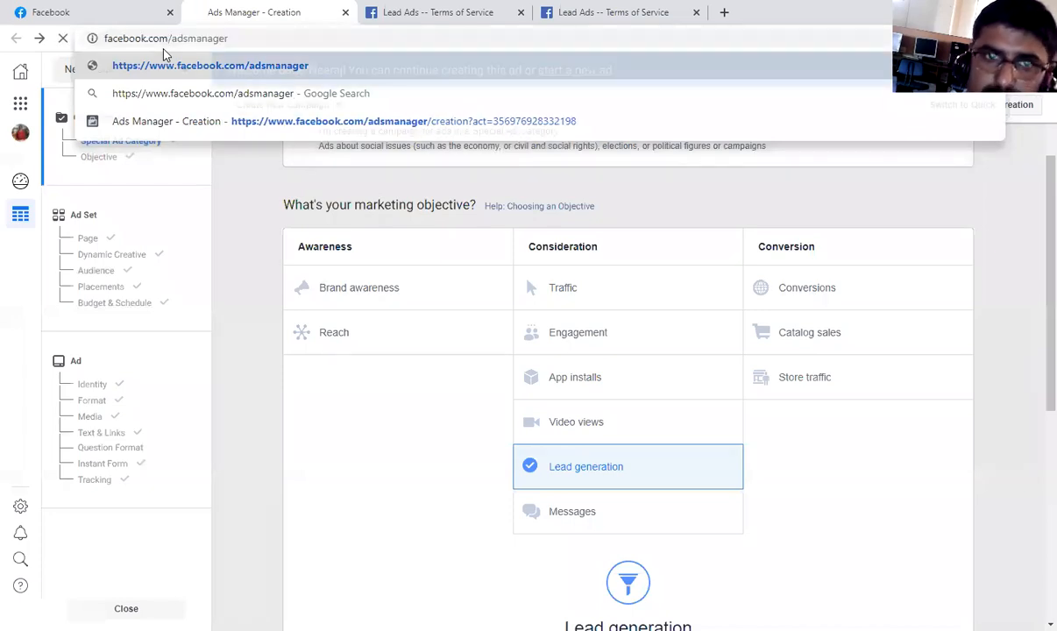
pyautogui.click(600, 145)
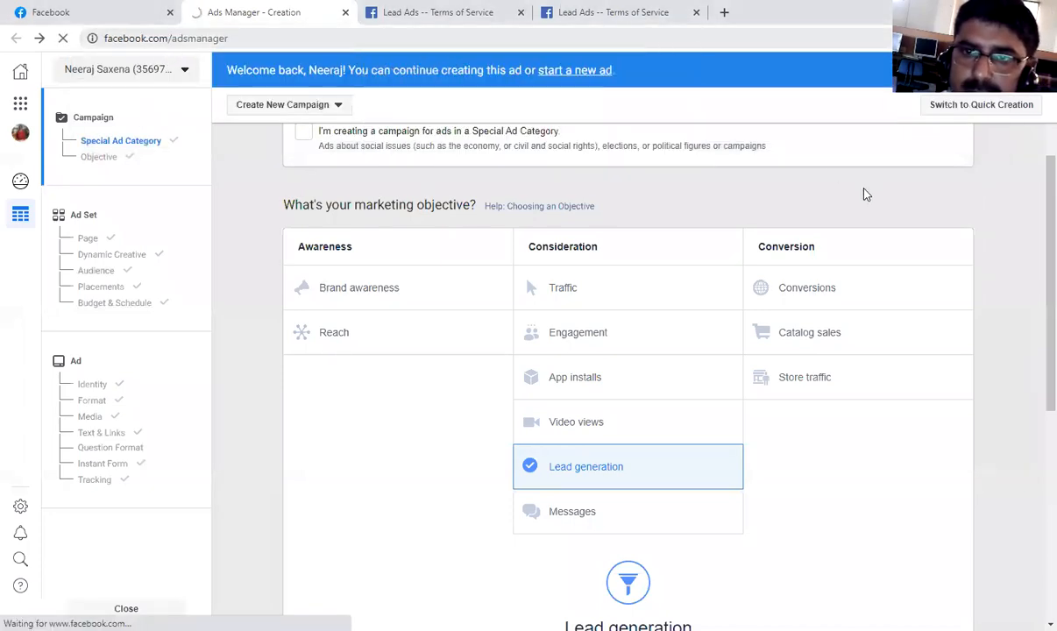